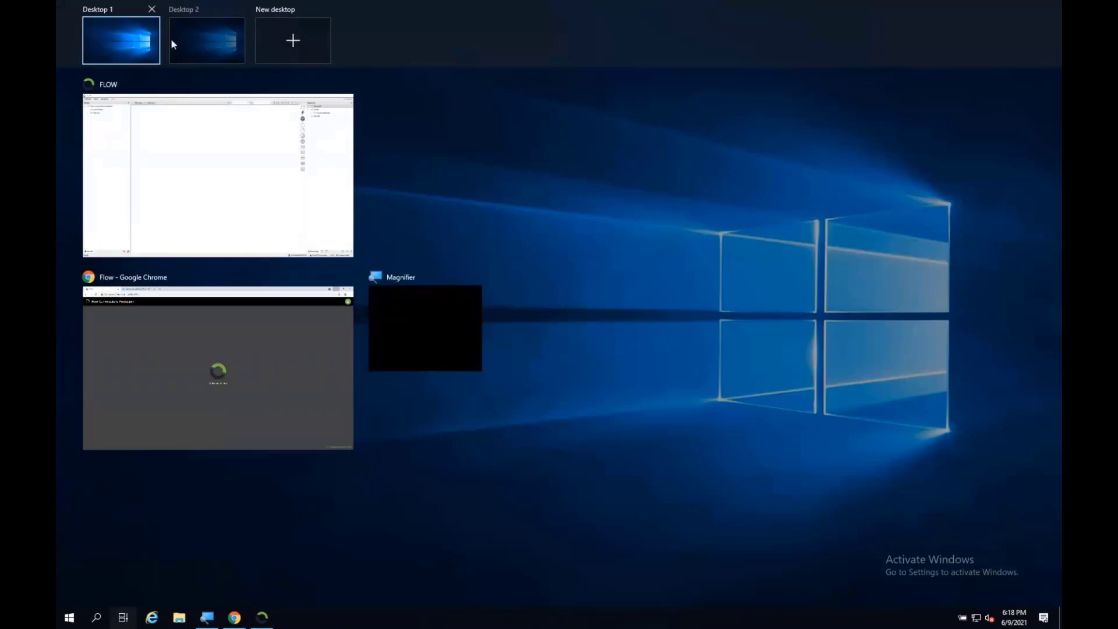
# - Switch to the Flow instance on Desktop 2 and inspect the Plant template's instantiated name and model attributes
pyautogui.click(200, 26)
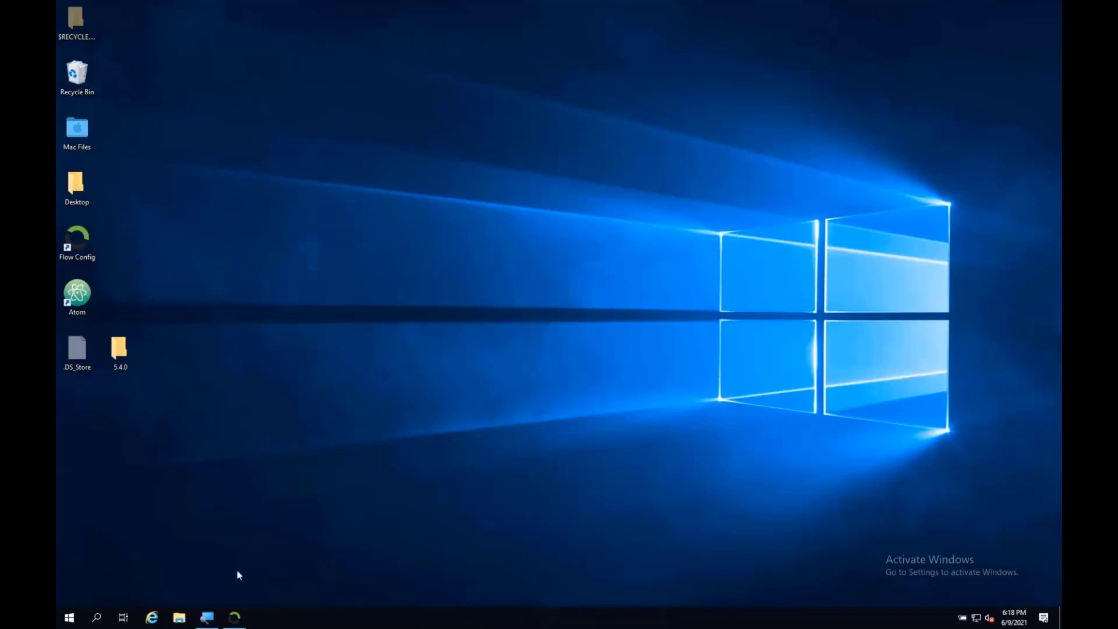
pyautogui.click(234, 617)
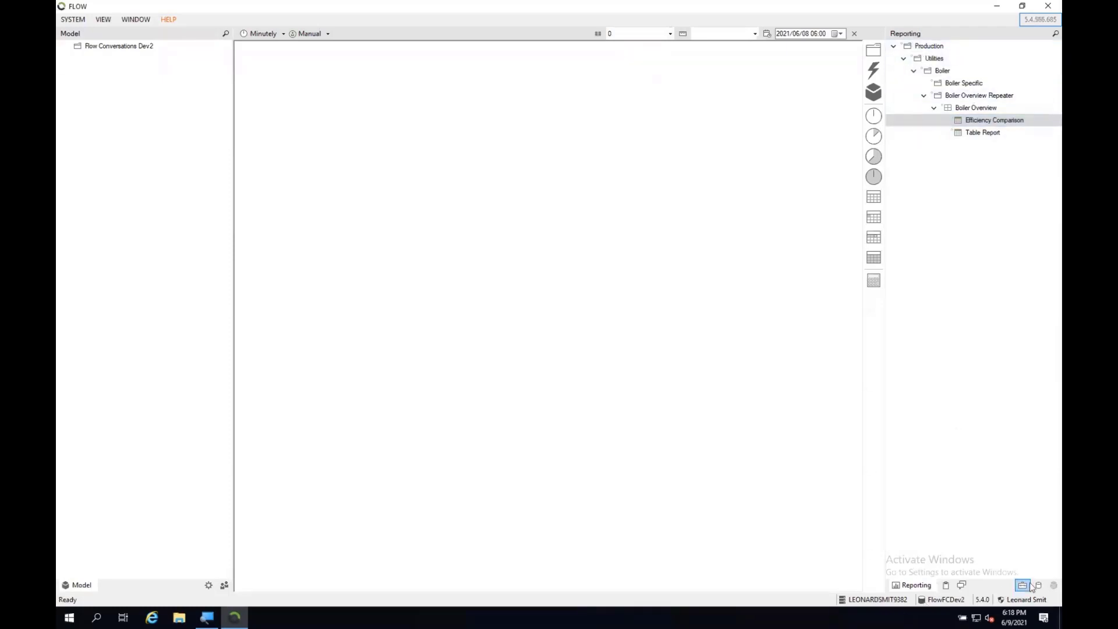
pyautogui.click(1053, 585)
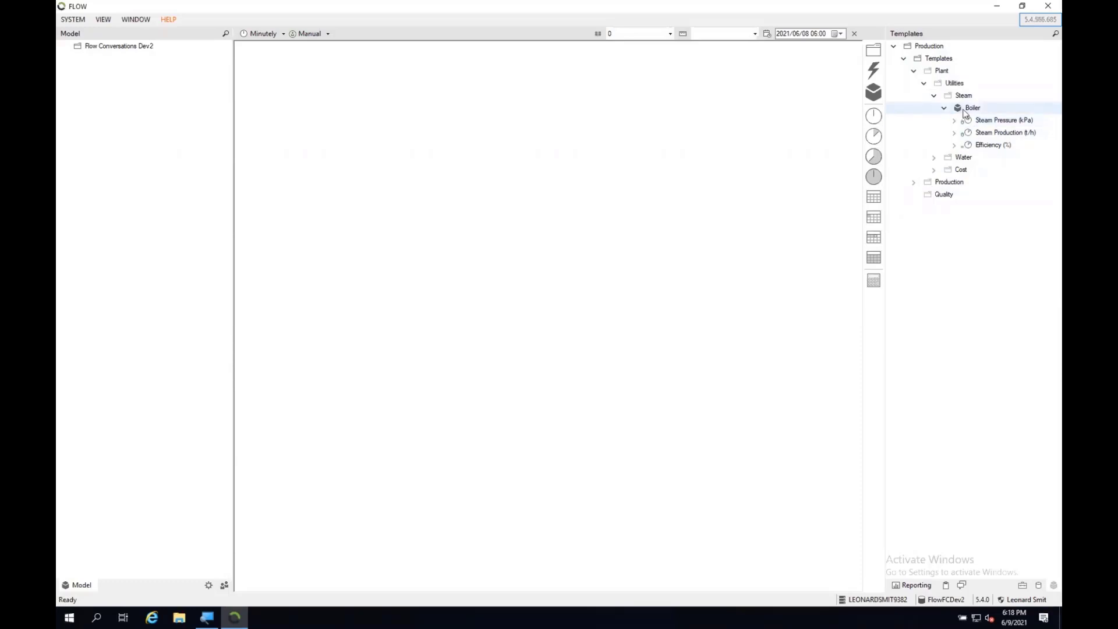
pyautogui.click(939, 72)
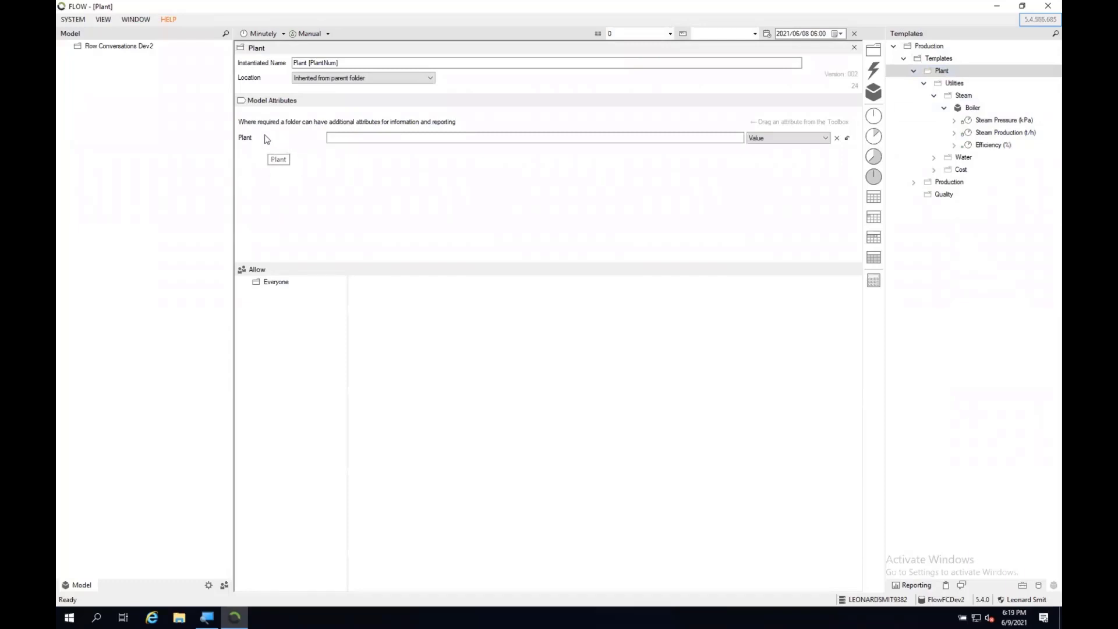
pyautogui.click(854, 48)
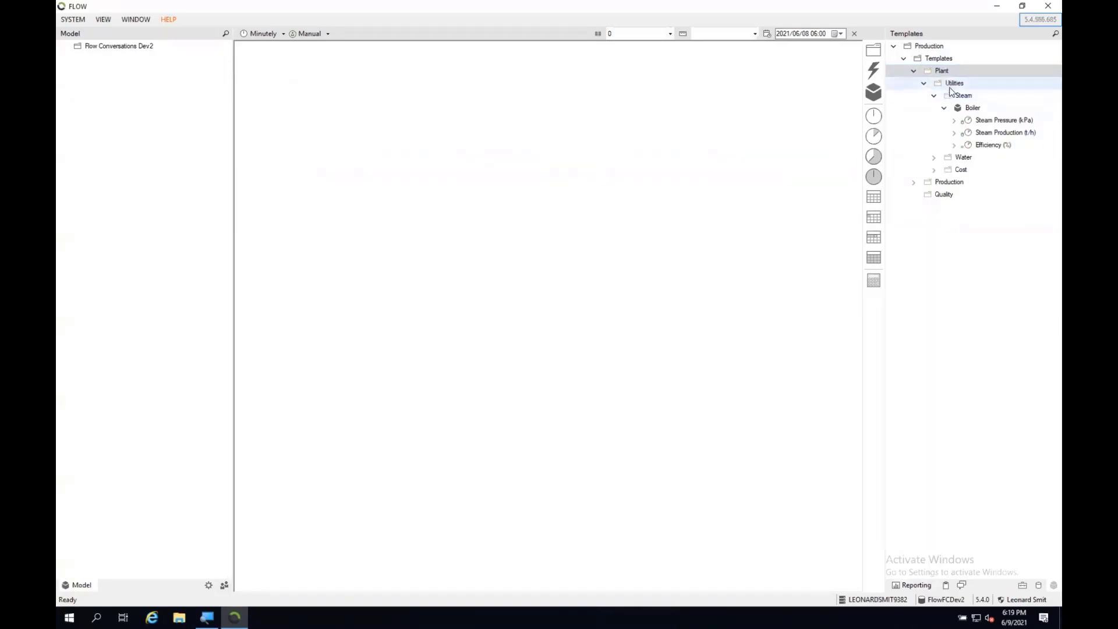
# - Open the Boiler template under Steam and examine the placeholders in its instantiated name
pyautogui.click(971, 108)
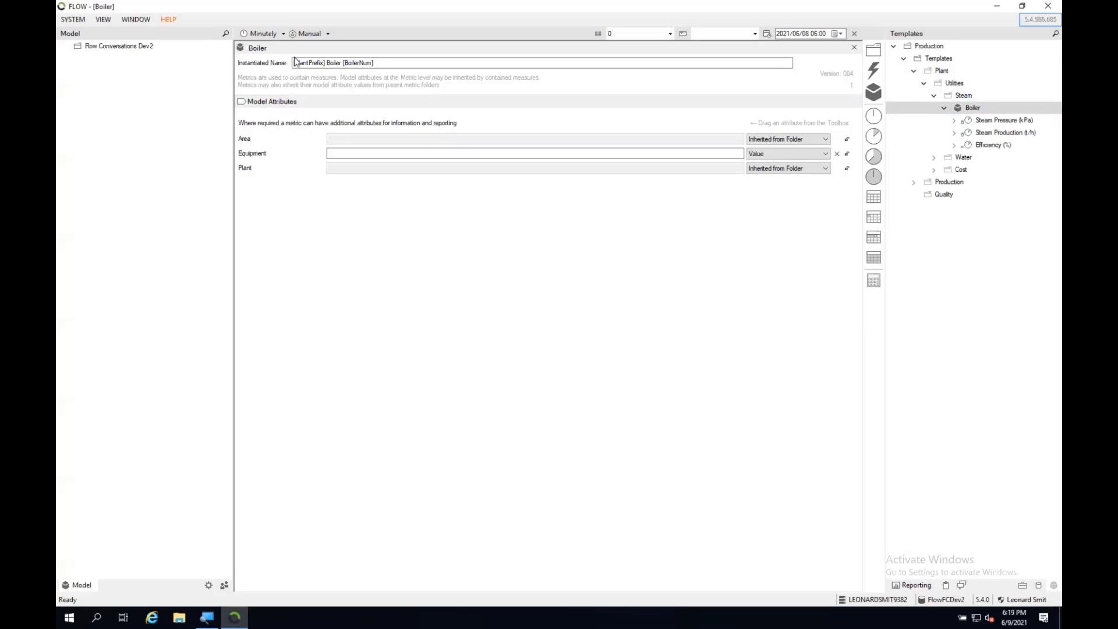
pyautogui.click(382, 64)
pyautogui.moveTo(390, 64); pyautogui.dragTo(293, 63)
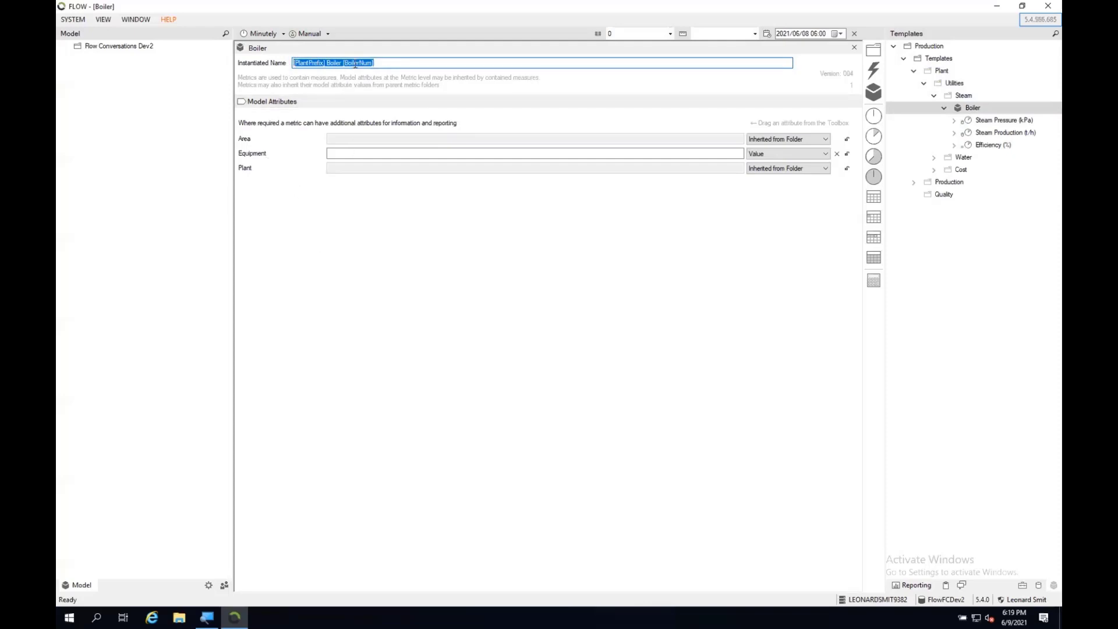
pyautogui.click(401, 63)
# - Examine the Boiler 1, Boiler 2 and Boiler 3 tags in the Utilities Historian namespace, and close the Boiler template
pyautogui.click(1038, 586)
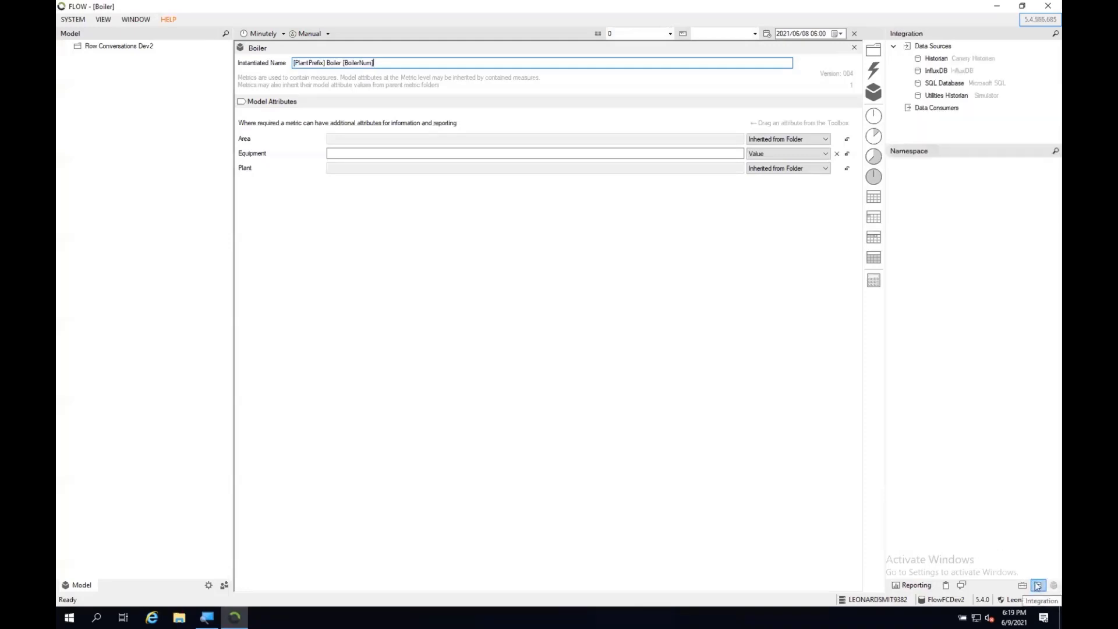
pyautogui.click(949, 97)
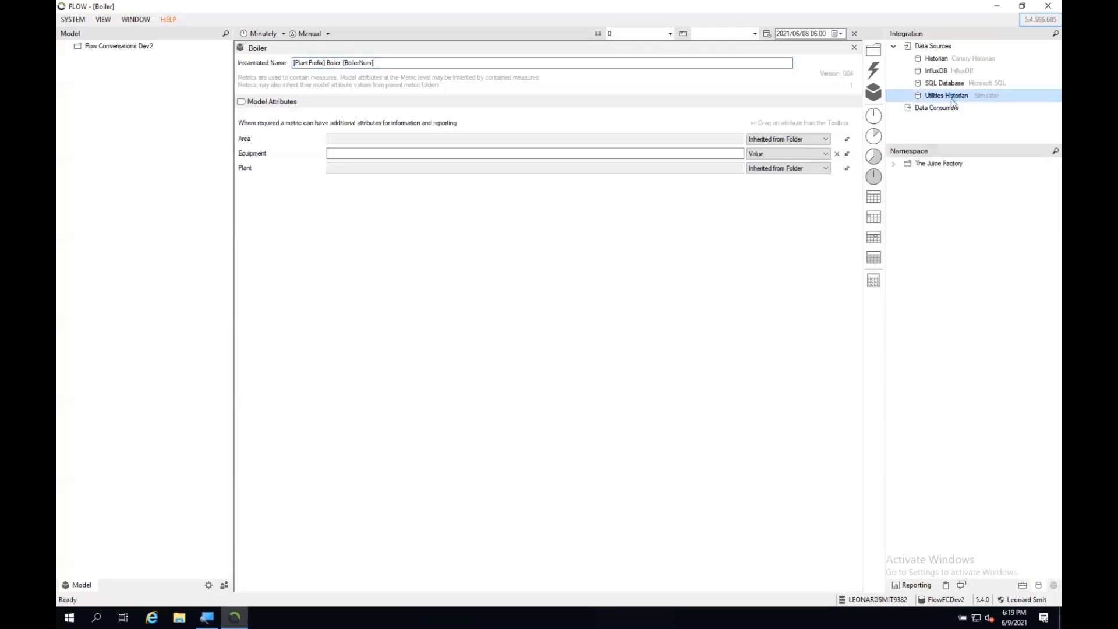
pyautogui.click(893, 163)
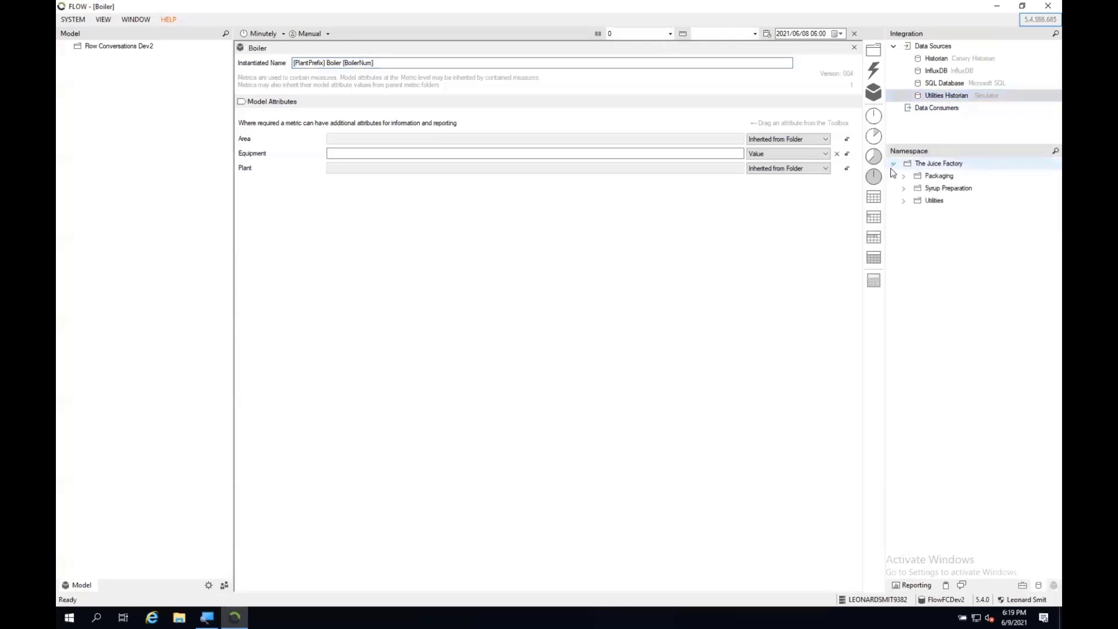
pyautogui.click(904, 200)
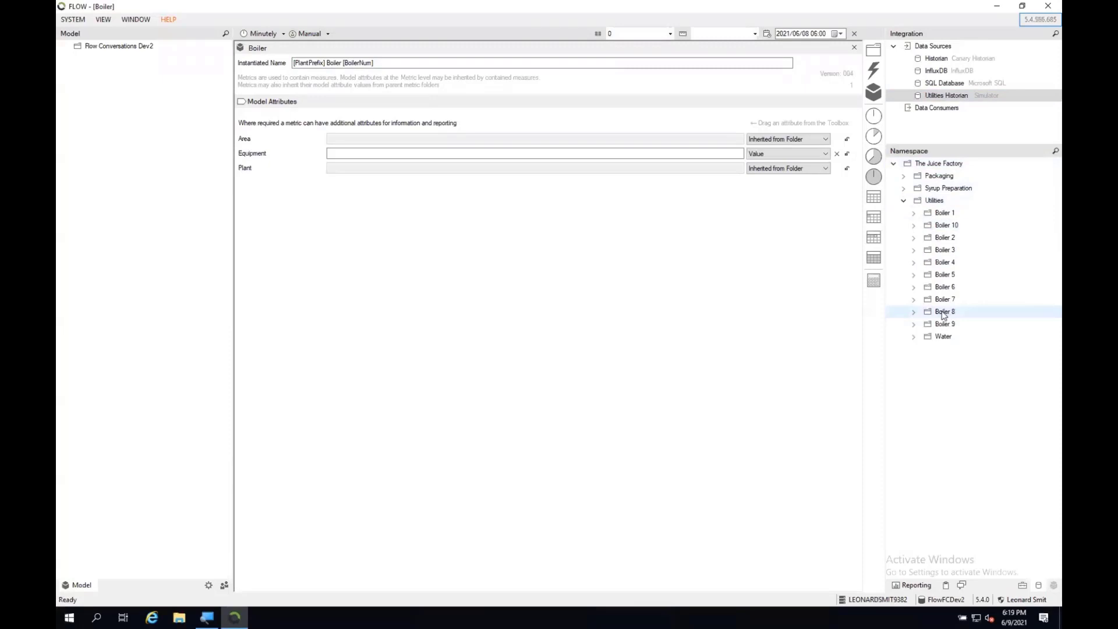
pyautogui.click(914, 212)
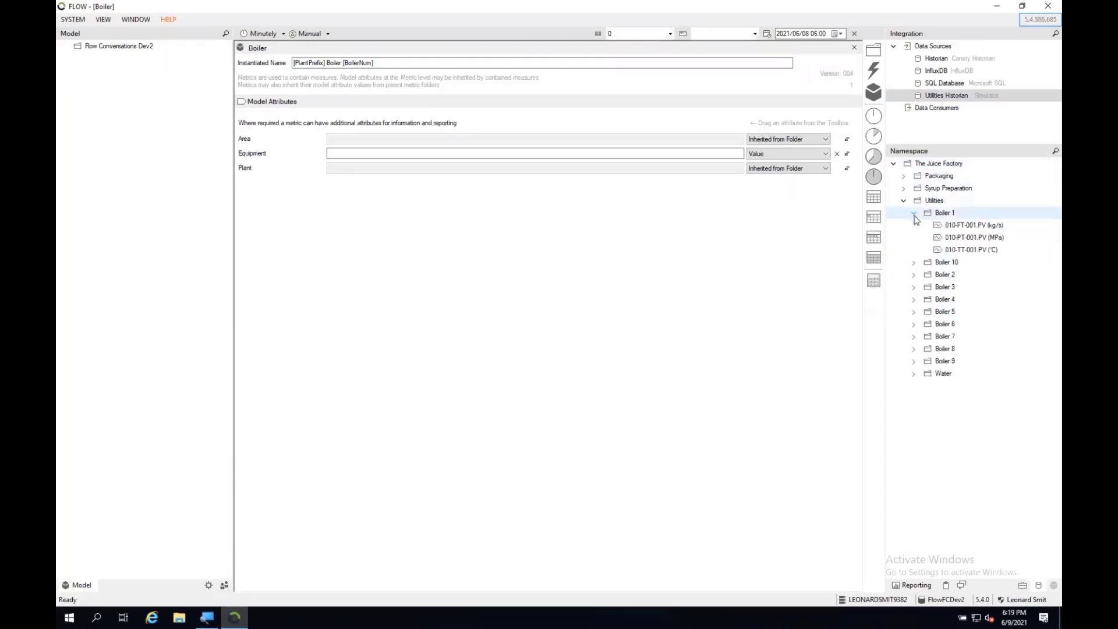
pyautogui.click(914, 274)
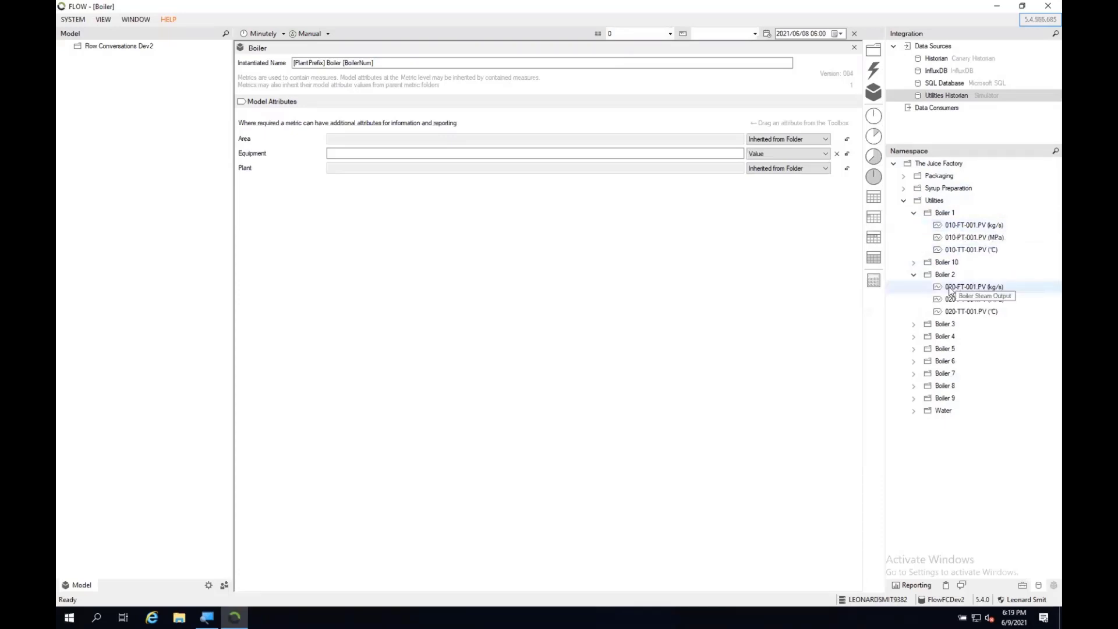
pyautogui.click(915, 325)
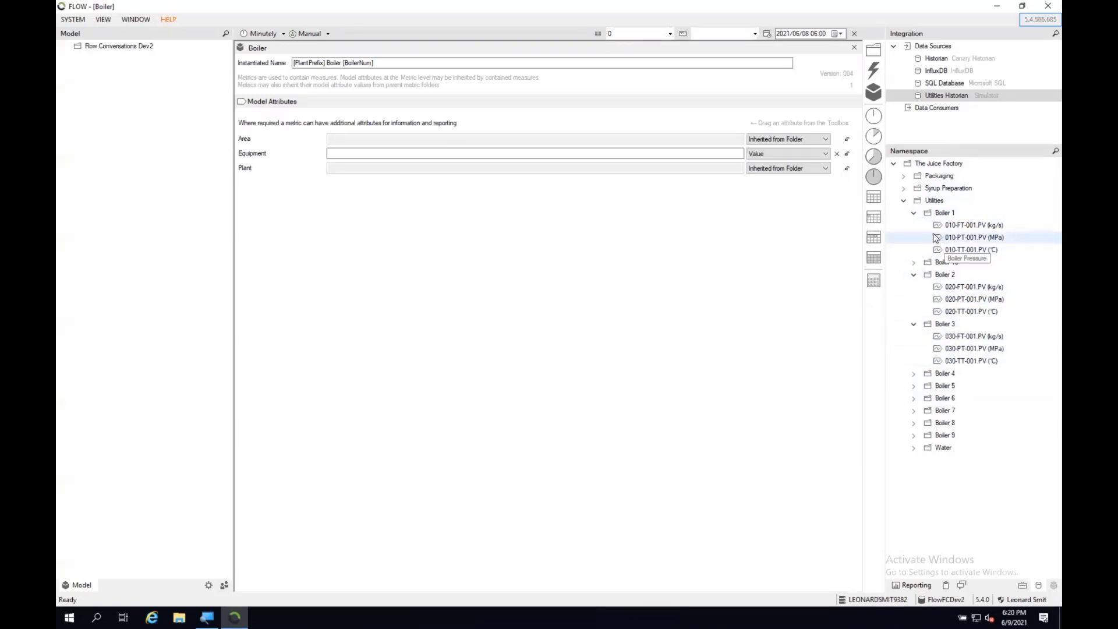
pyautogui.click(854, 48)
# - Copy the Templates folder from the Production template tree of the Flow Conversations Dev2 instance
pyautogui.click(1053, 585)
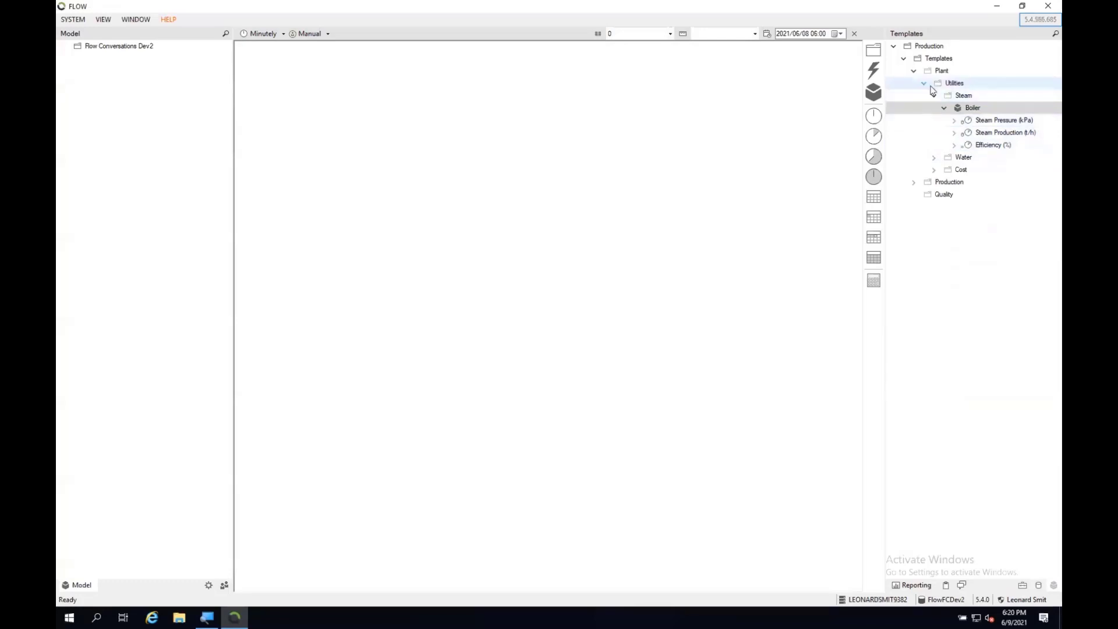
pyautogui.click(936, 60)
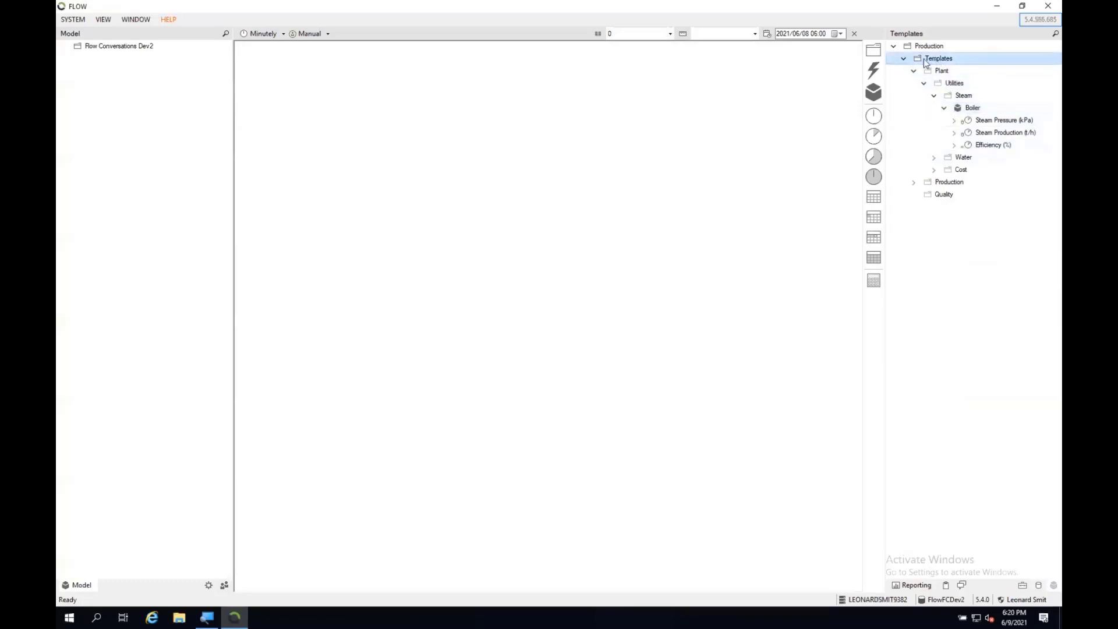
pyautogui.rightClick(933, 61)
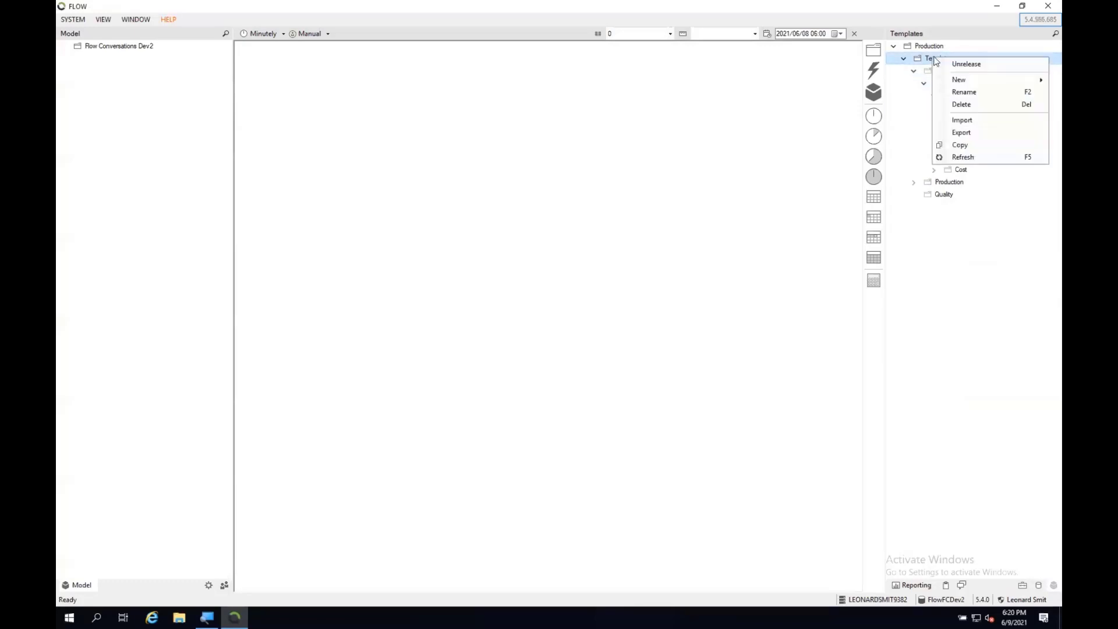
pyautogui.click(960, 145)
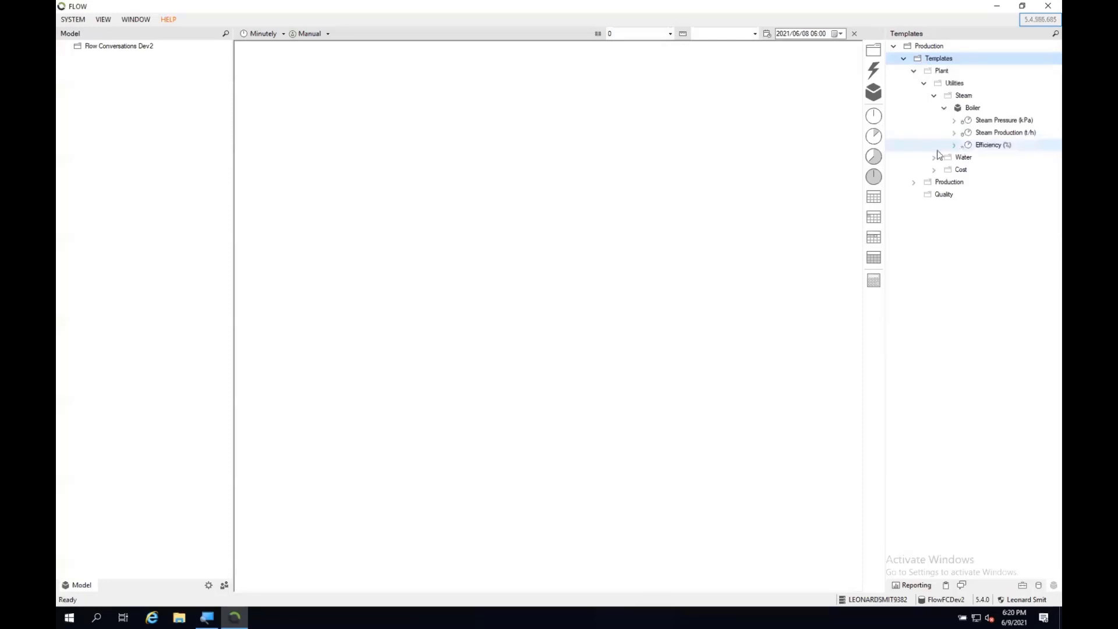
# - Switch to the Flow Conversations Production instance on Desktop 1 and start pasting the copied templates into its Production template folder
pyautogui.click(125, 617)
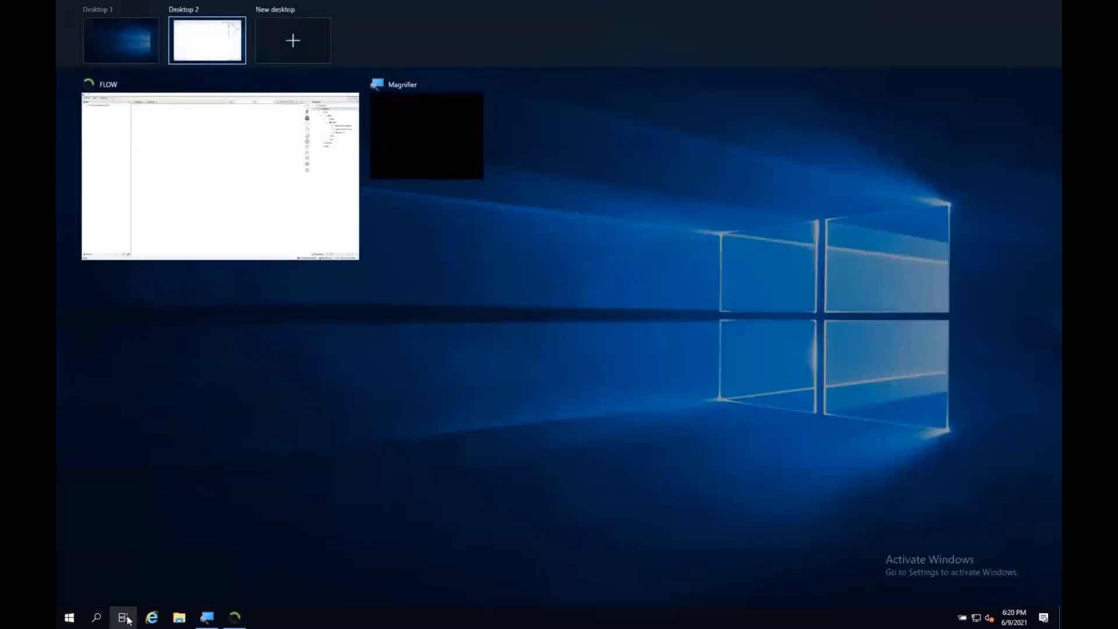
pyautogui.click(128, 33)
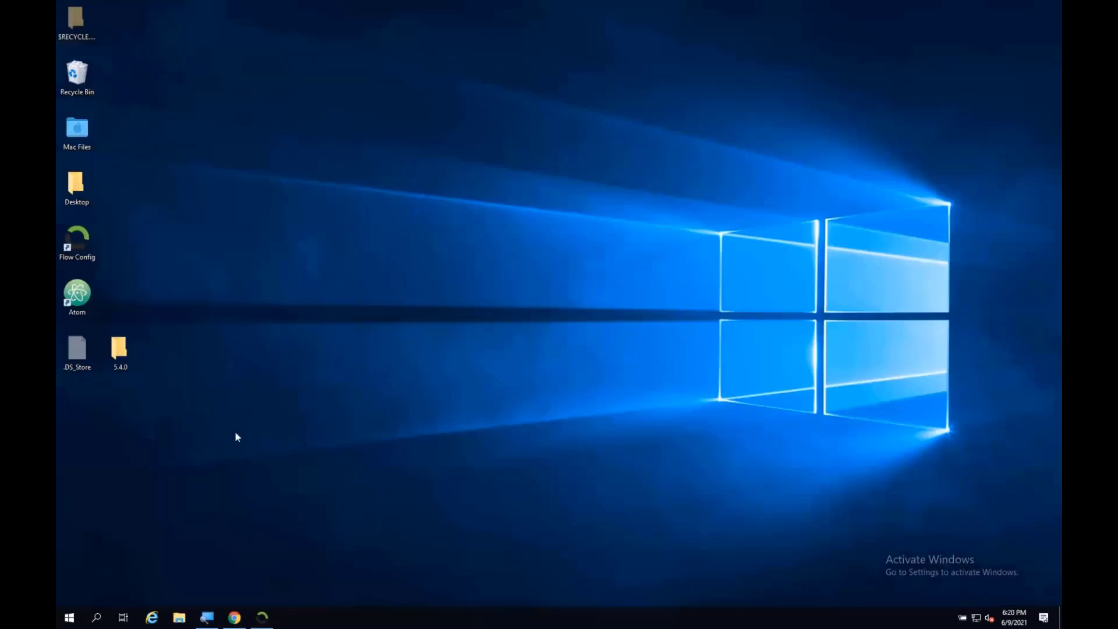
pyautogui.click(263, 617)
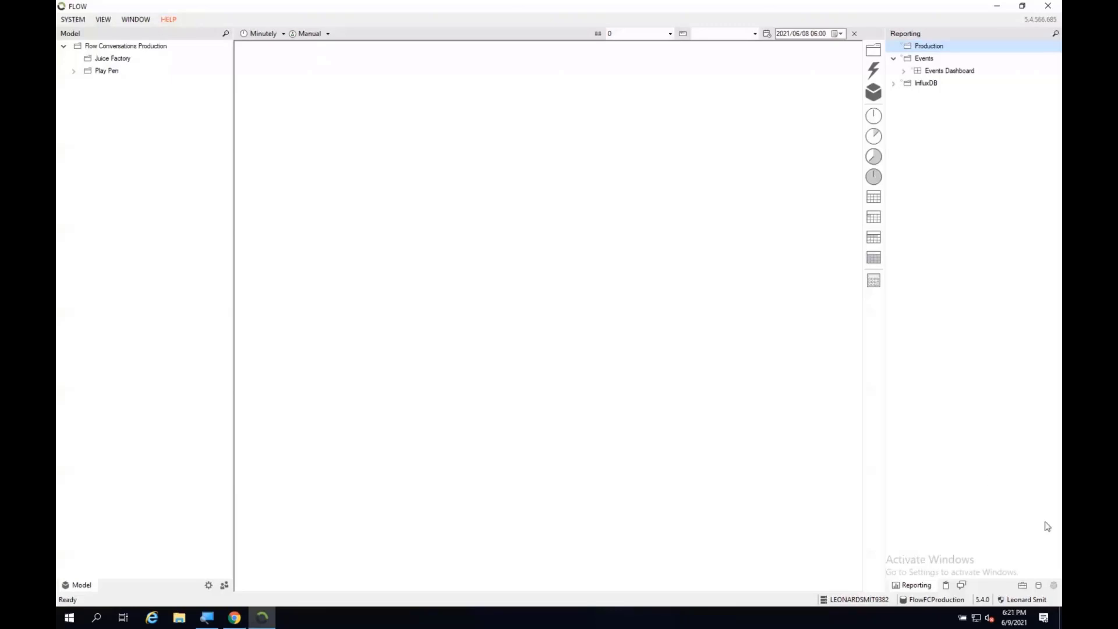
pyautogui.click(1054, 587)
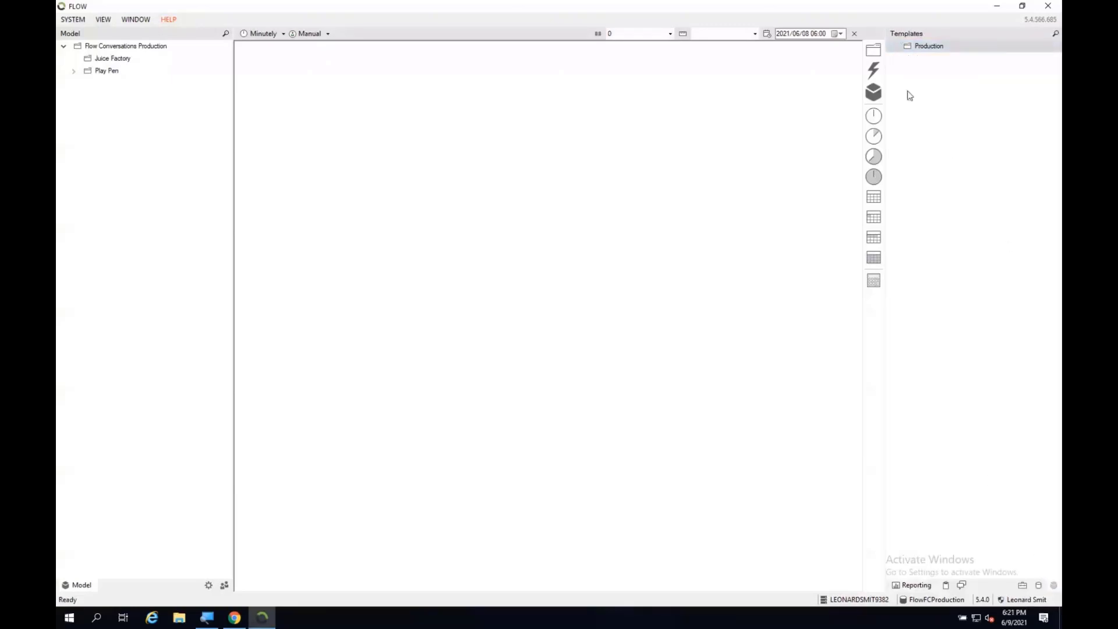
pyautogui.rightClick(907, 49)
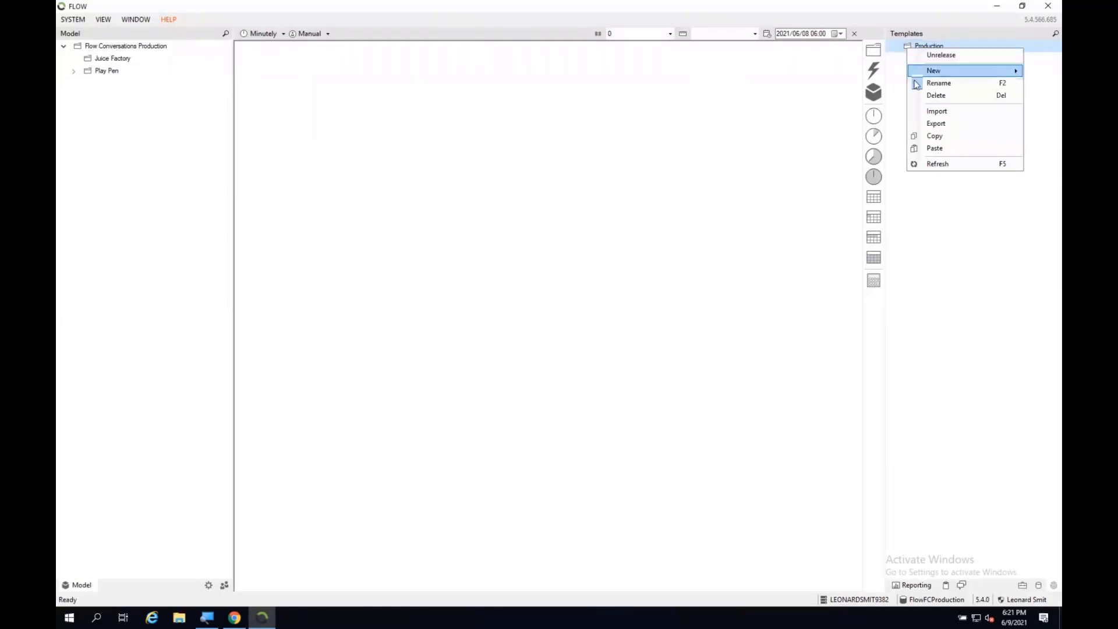
pyautogui.click(934, 150)
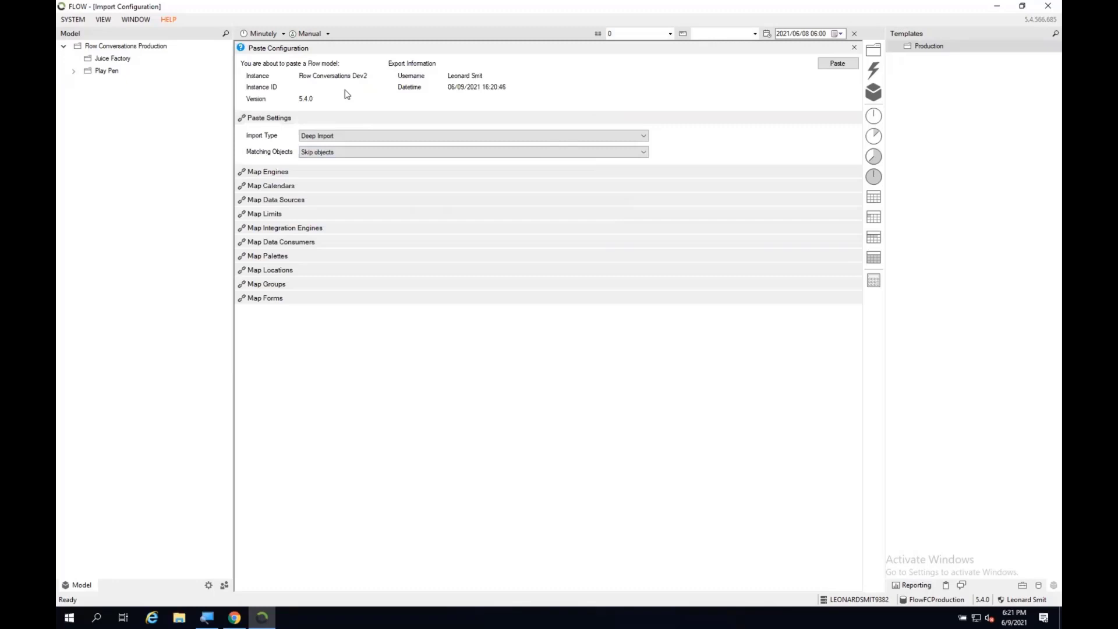
# - Check the data source mapping, keep Skip objects for matching objects, and run the template paste
pyautogui.click(298, 200)
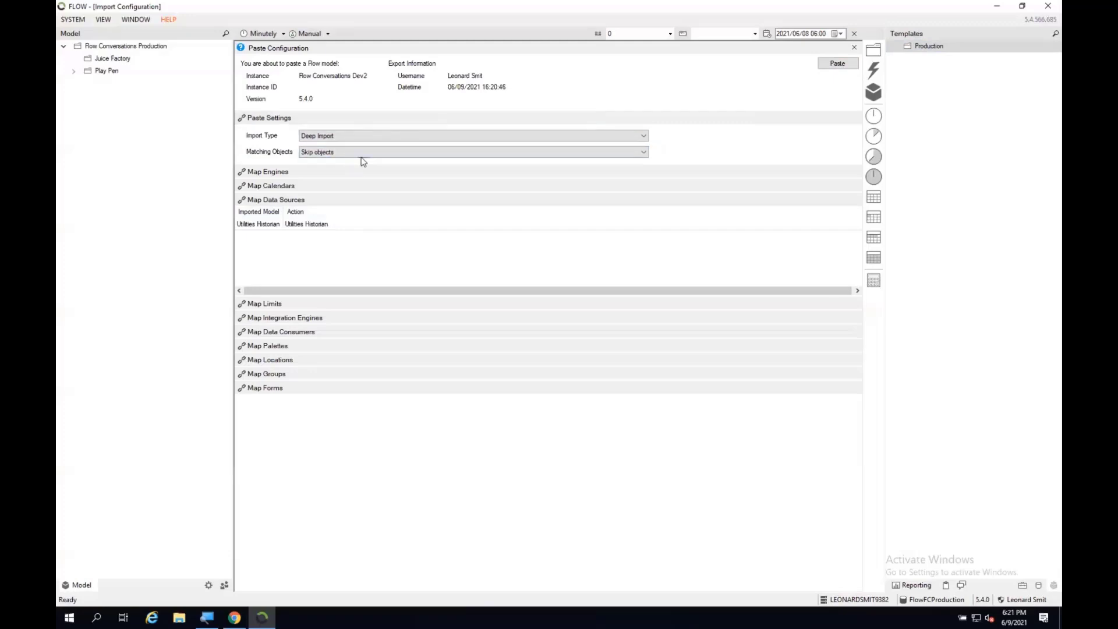
pyautogui.click(348, 153)
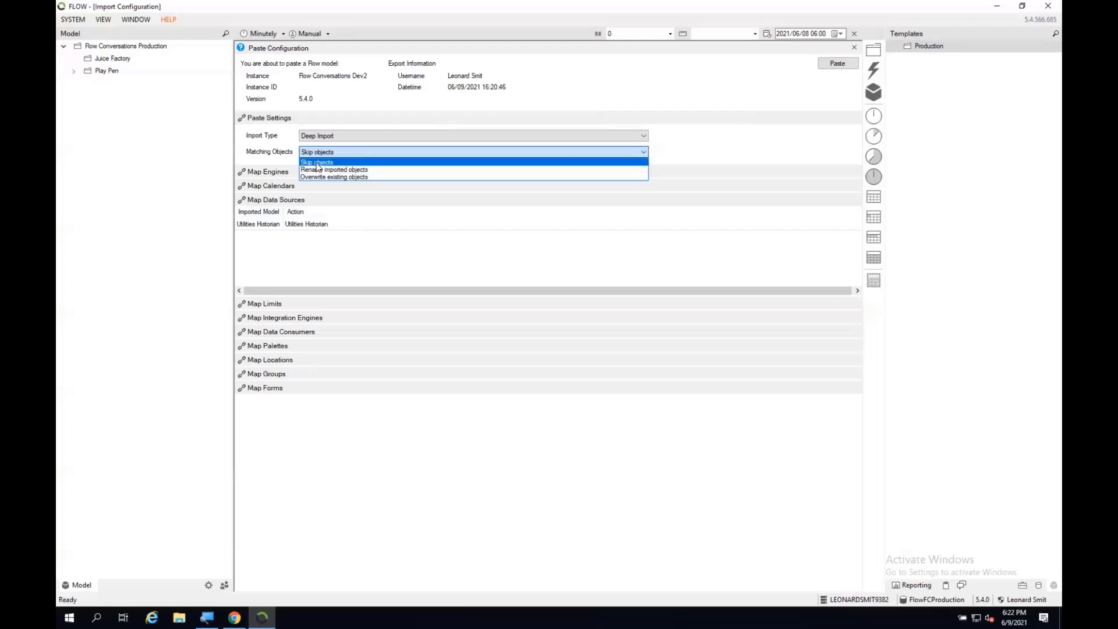
pyautogui.click(318, 163)
pyautogui.click(837, 63)
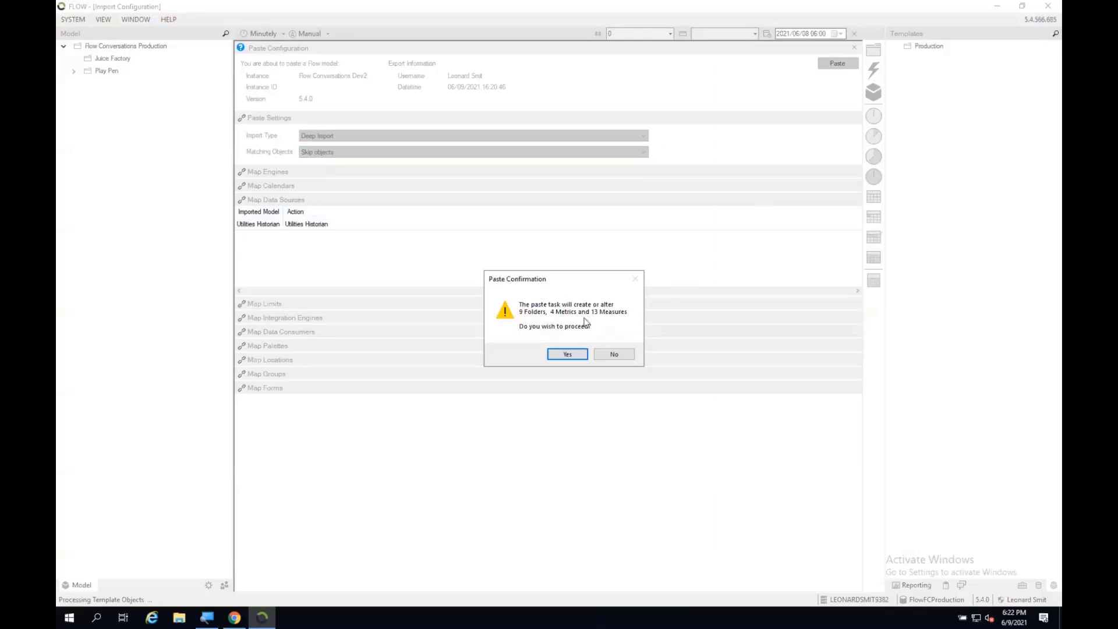
pyautogui.click(568, 354)
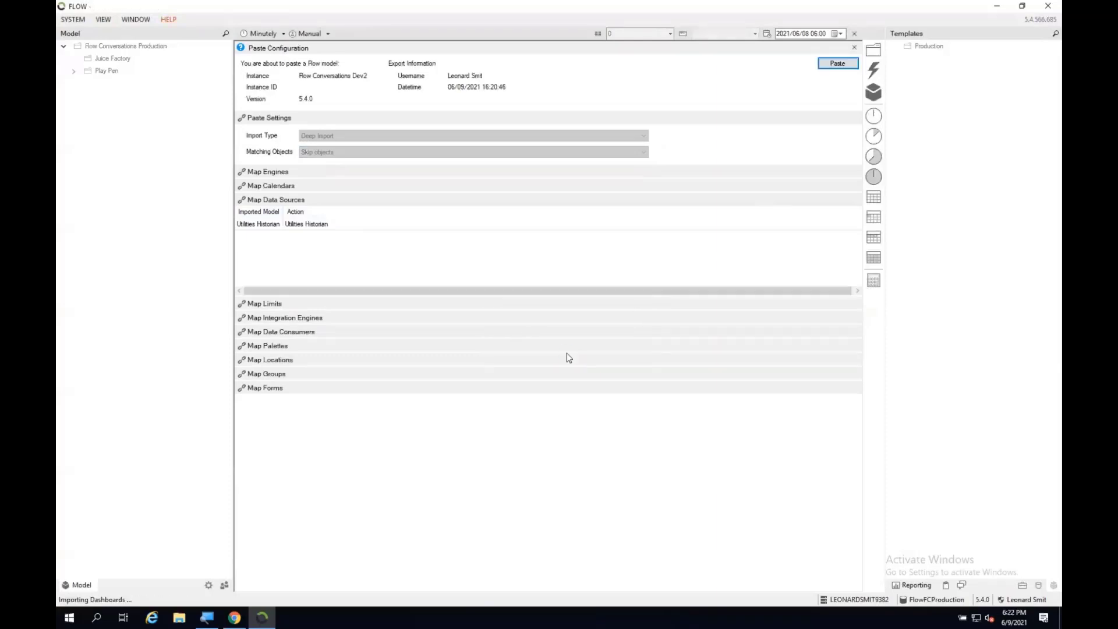
# - Expand the pasted templates down to the Boiler measures and release the Production template folder
pyautogui.click(893, 46)
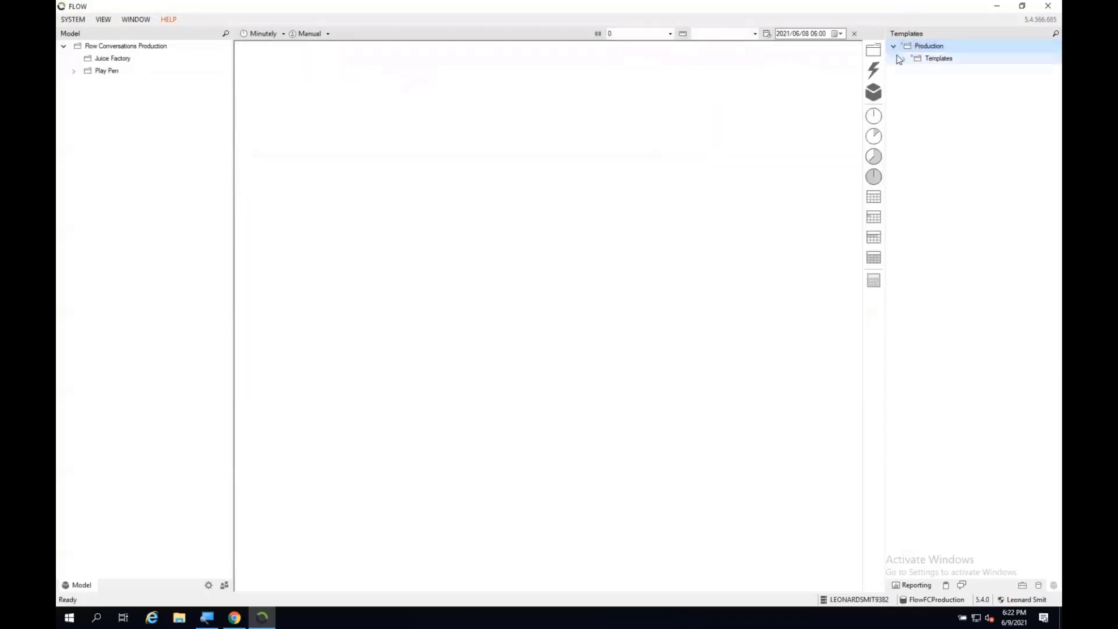
pyautogui.click(903, 58)
pyautogui.click(913, 70)
pyautogui.click(923, 84)
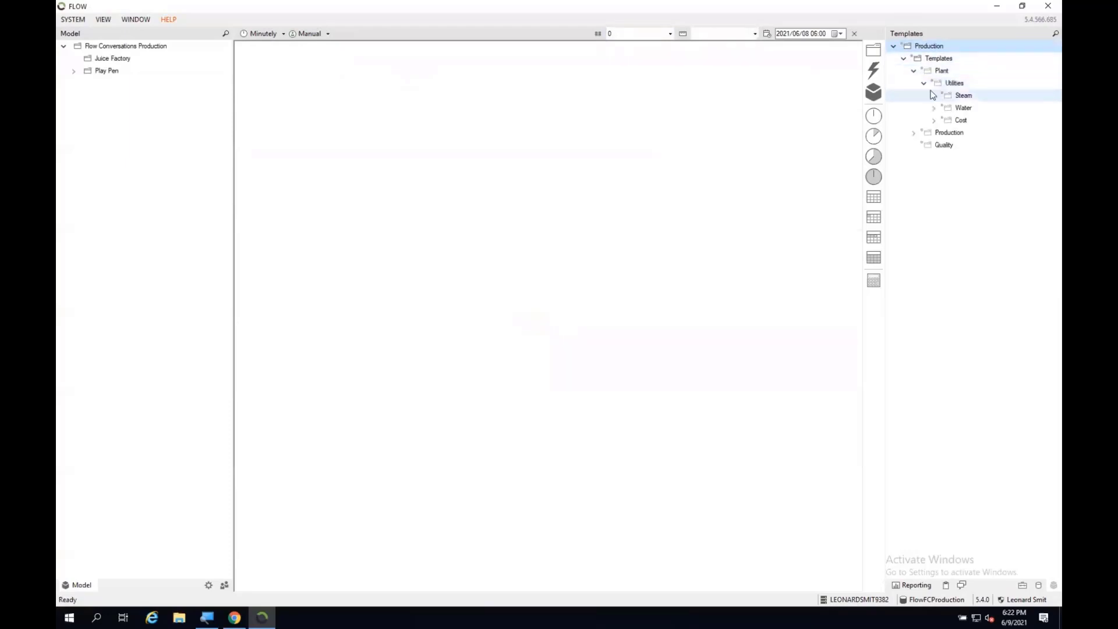
pyautogui.click(934, 95)
pyautogui.click(943, 108)
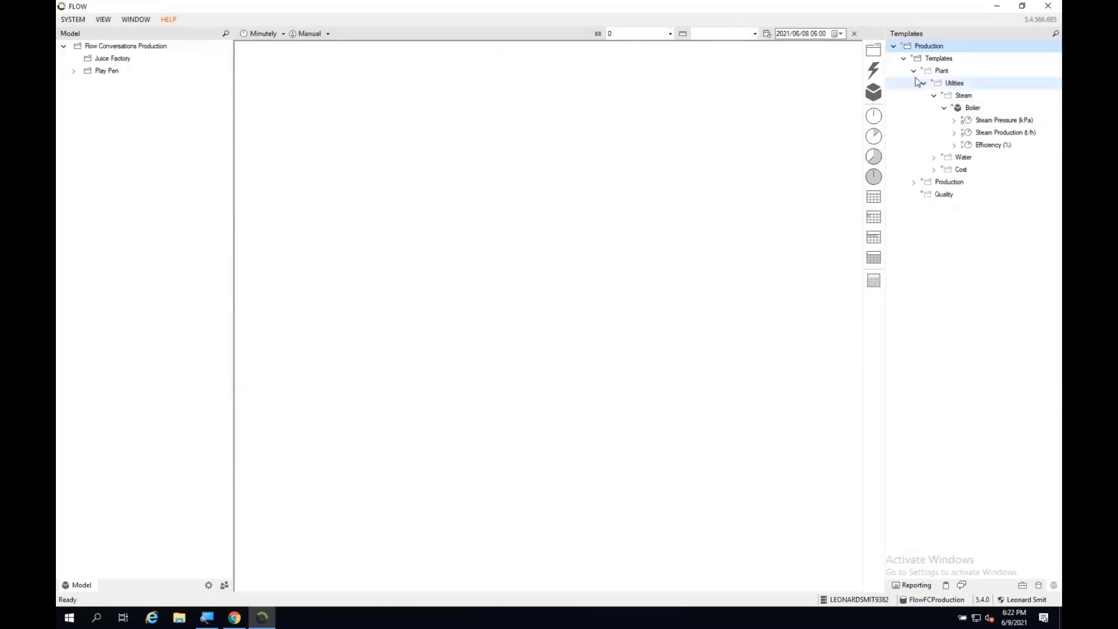
pyautogui.rightClick(927, 48)
pyautogui.click(955, 56)
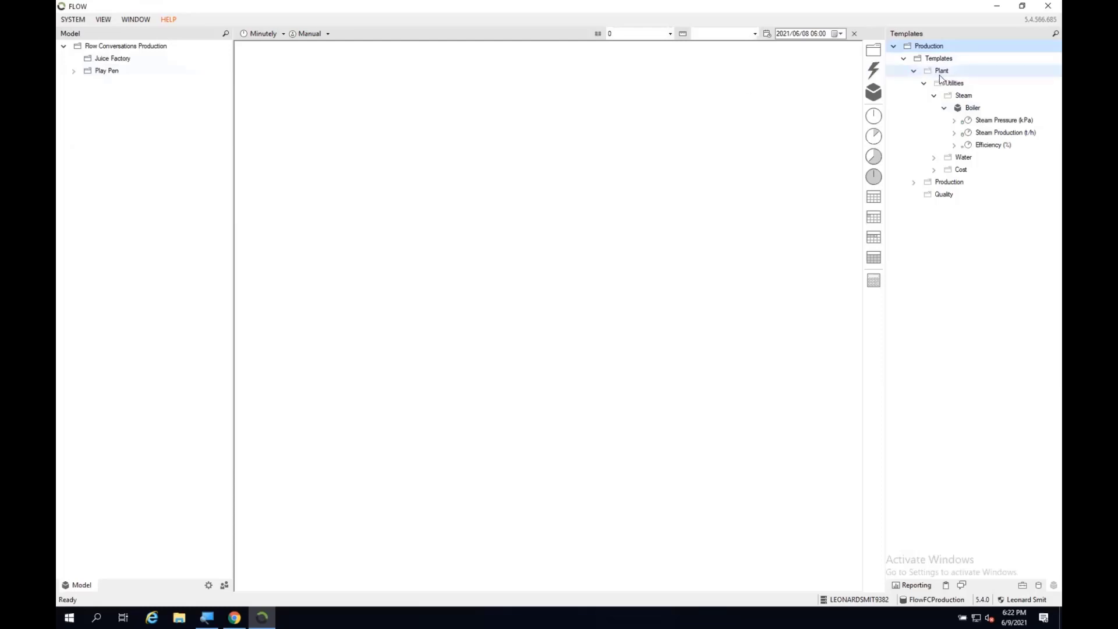
# - Start bulk instantiating the Plant template into Juice Factory and examine the Boiler 1, Boiler 10 and Boiler 2 tags in the Utilities namespace
pyautogui.moveTo(942, 74); pyautogui.dragTo(124, 61)
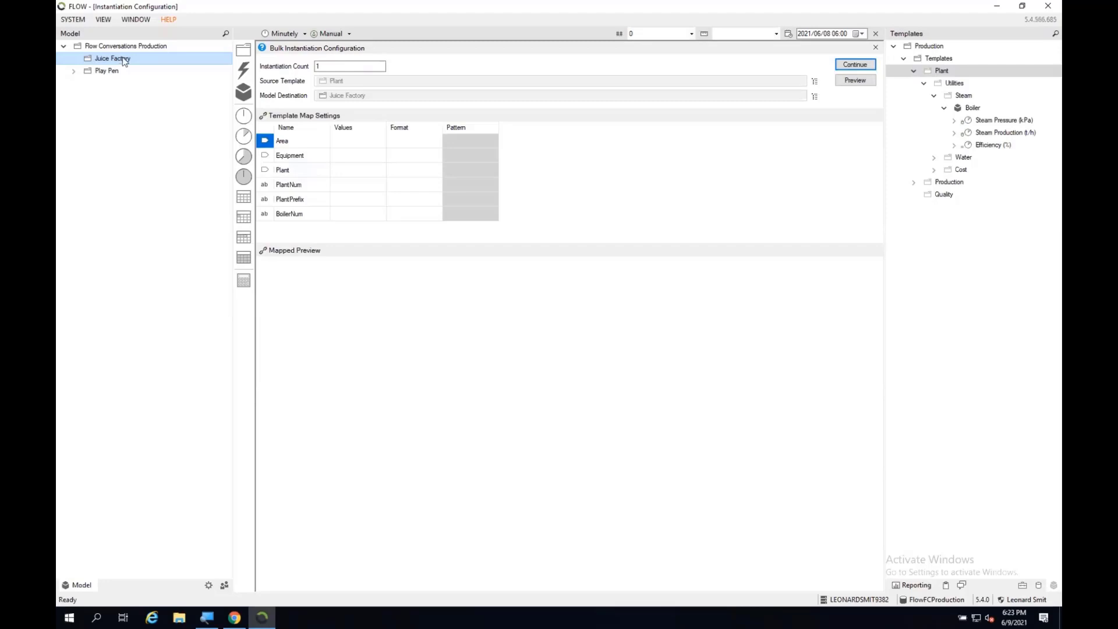
pyautogui.click(932, 73)
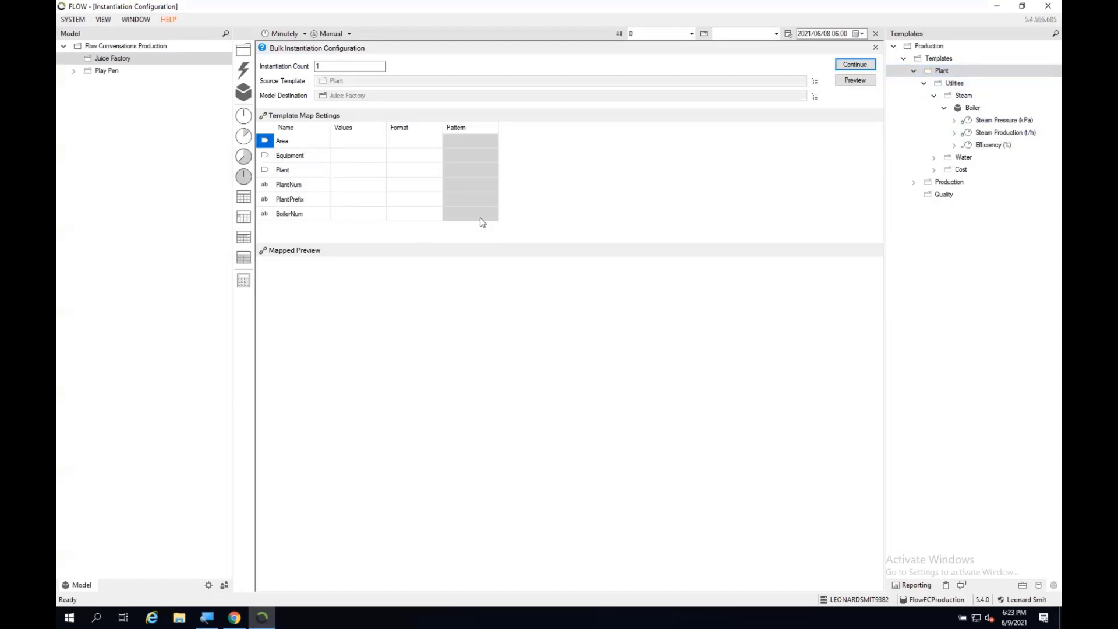
pyautogui.click(1038, 585)
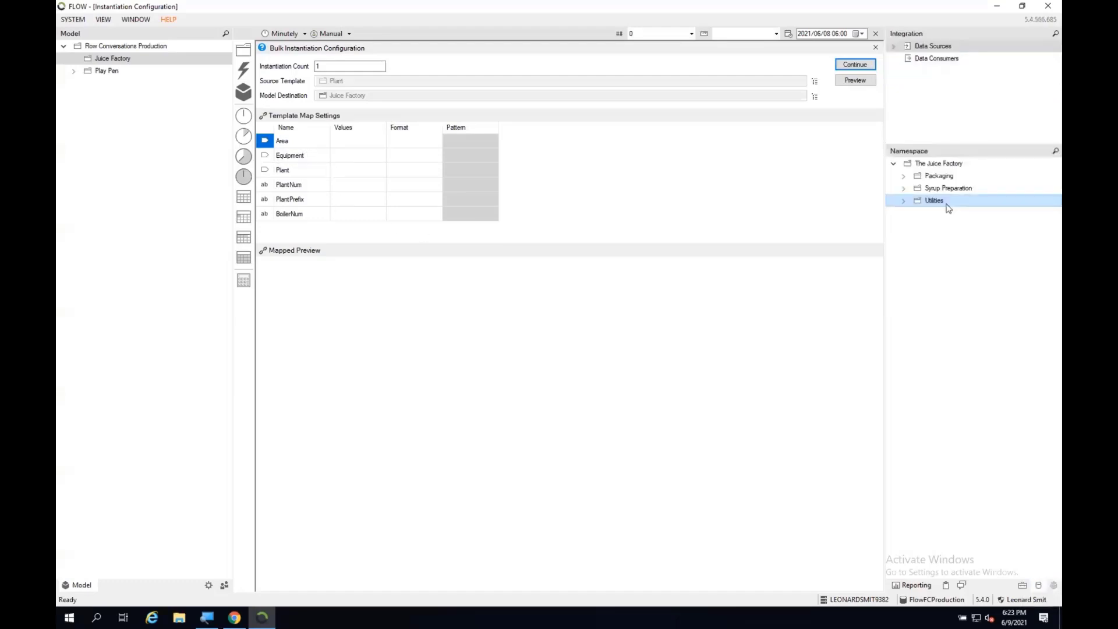
pyautogui.click(904, 200)
pyautogui.click(914, 212)
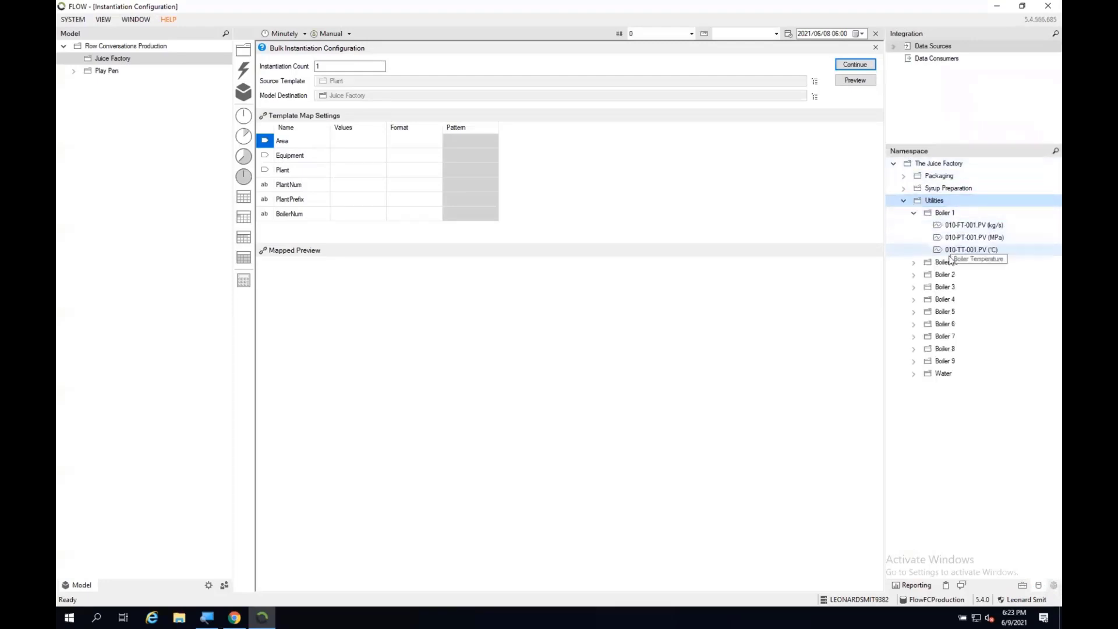
pyautogui.click(914, 262)
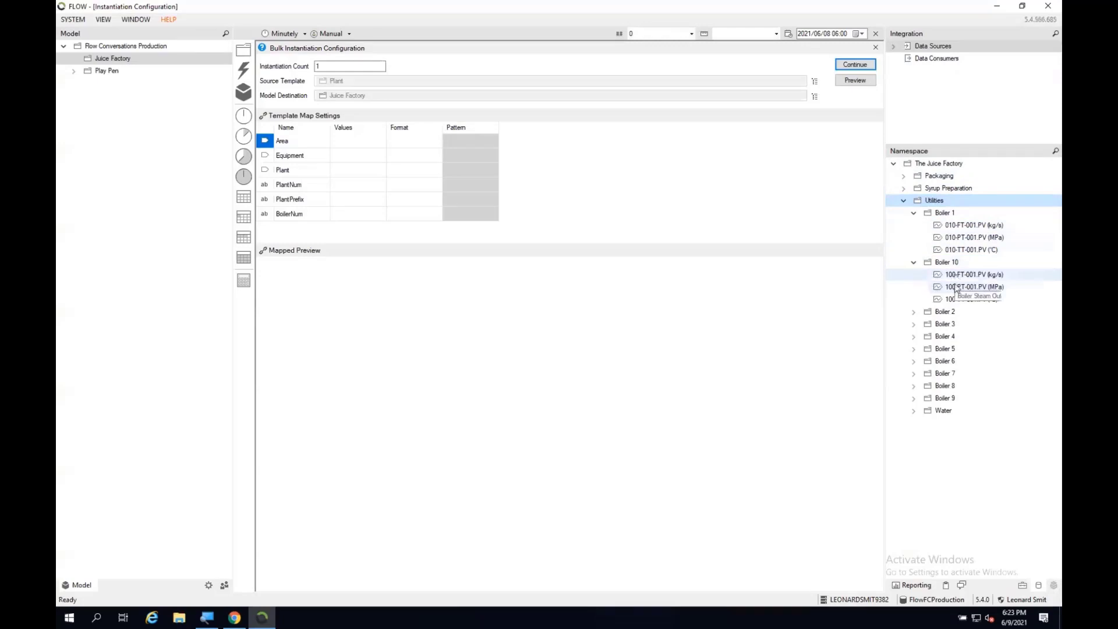
pyautogui.click(914, 311)
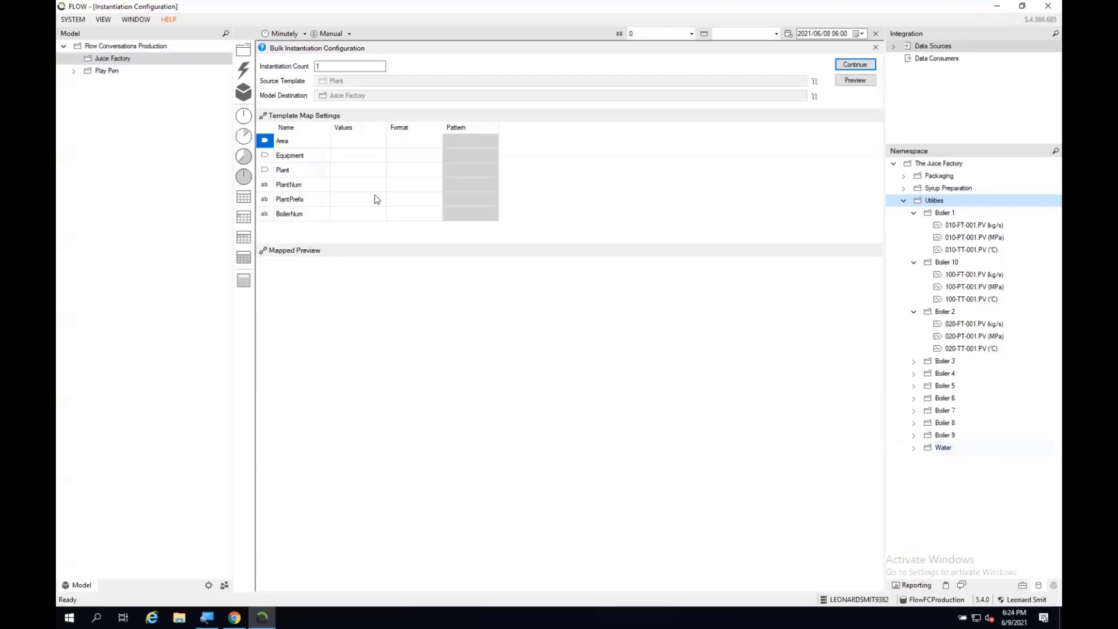
# - Fill in the template map values: Area as Utilities, Equipment as 010 and Plant as Plant 01
pyautogui.click(340, 146)
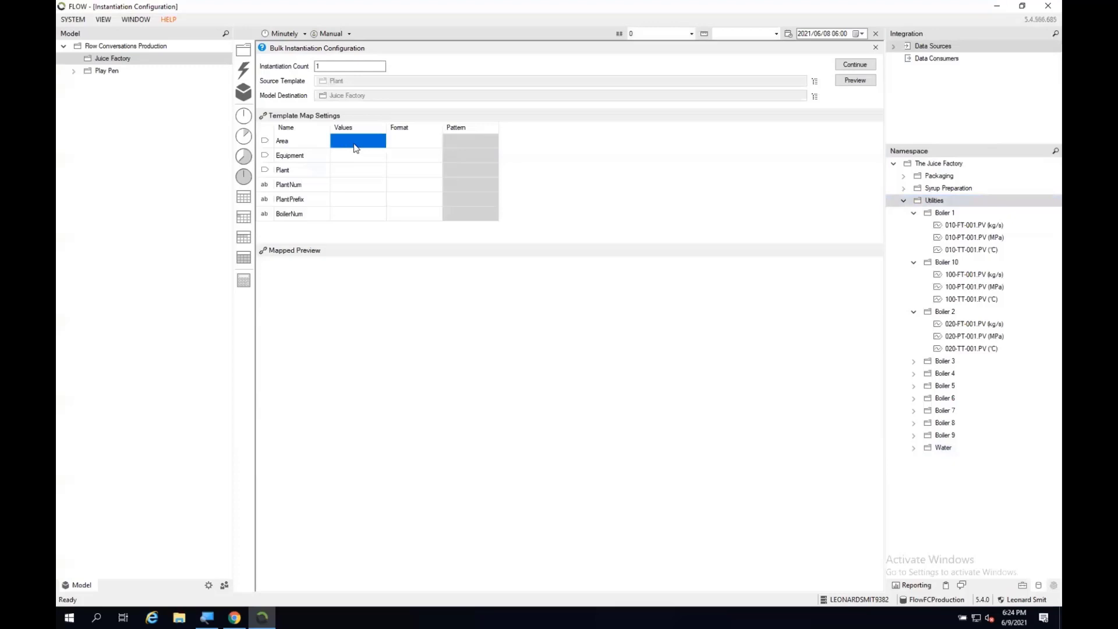
pyautogui.write('Utilities')
pyautogui.click(343, 156)
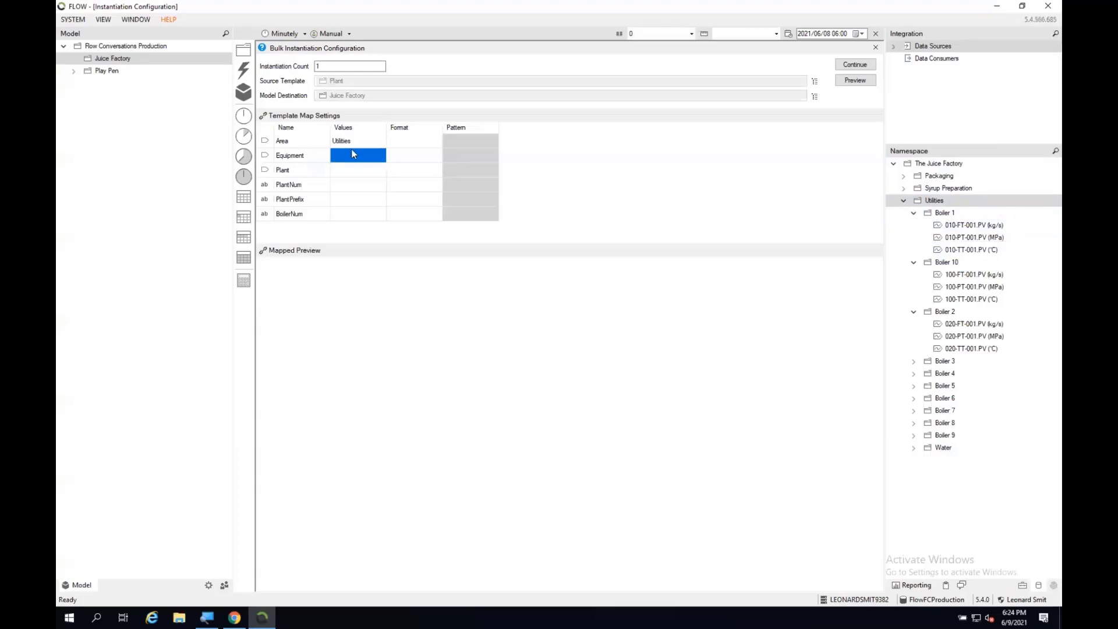
pyautogui.write('10')
pyautogui.click(359, 175)
pyautogui.write('Plant 01')
# - Set the remaining template map values: PlantNum to 01, PlantPrefix to PL01 and BoilerNum to 01
pyautogui.click(361, 187)
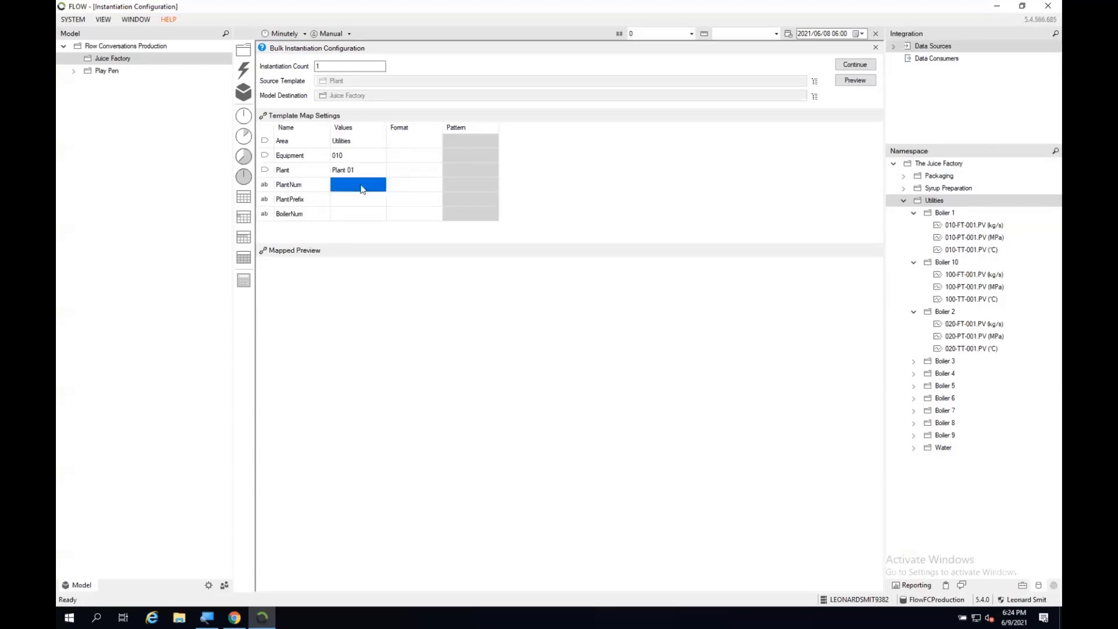
pyautogui.write('01')
pyautogui.click(359, 200)
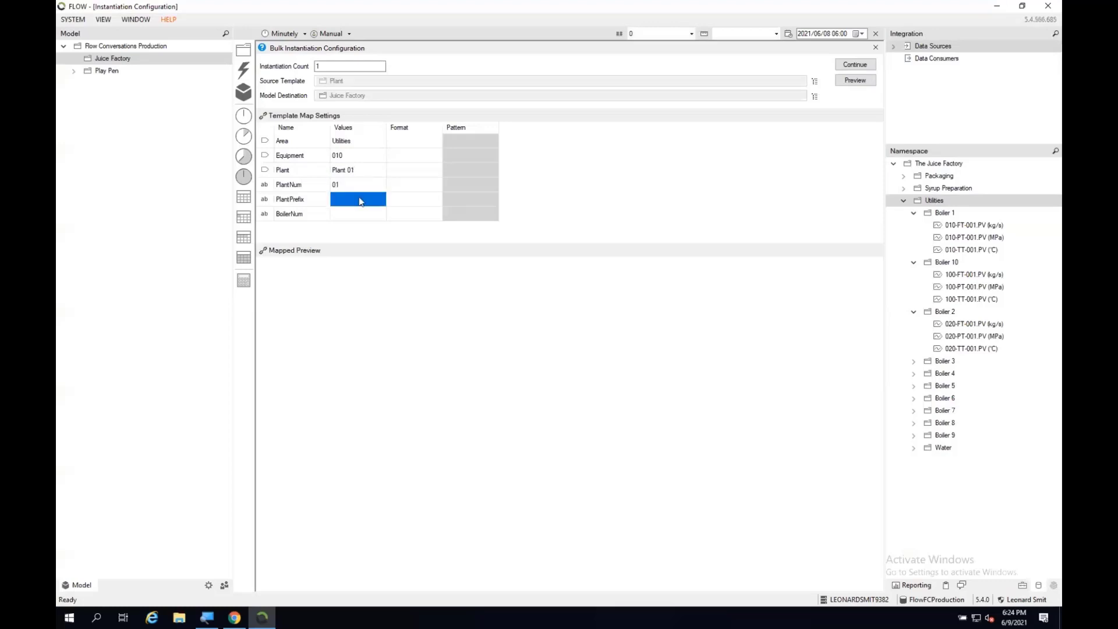
pyautogui.write('PL01')
pyautogui.click(358, 215)
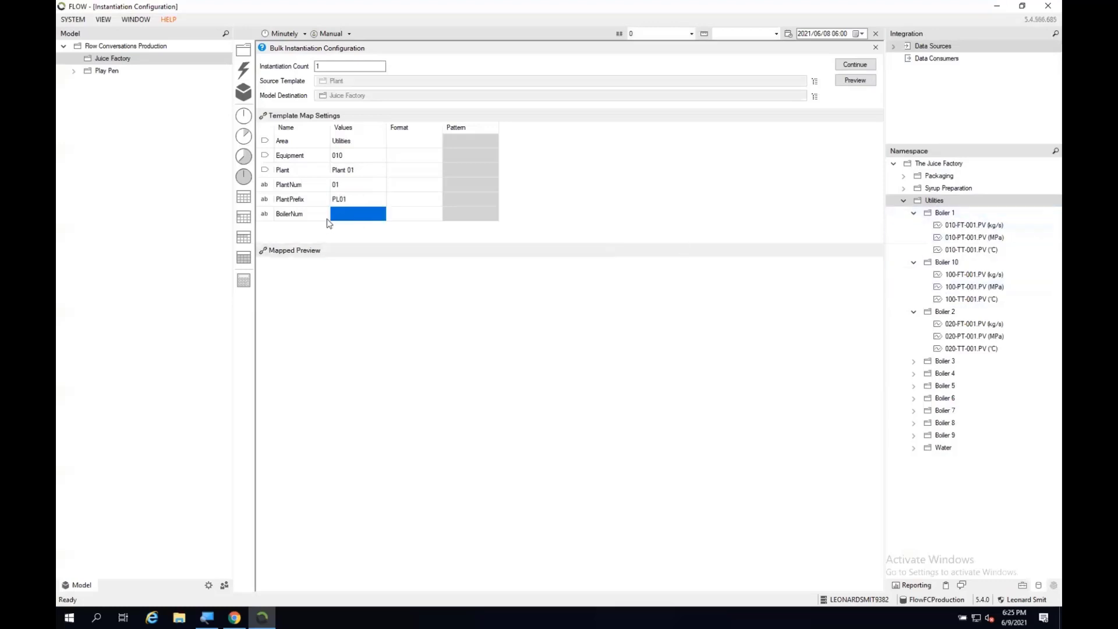
pyautogui.write('01')
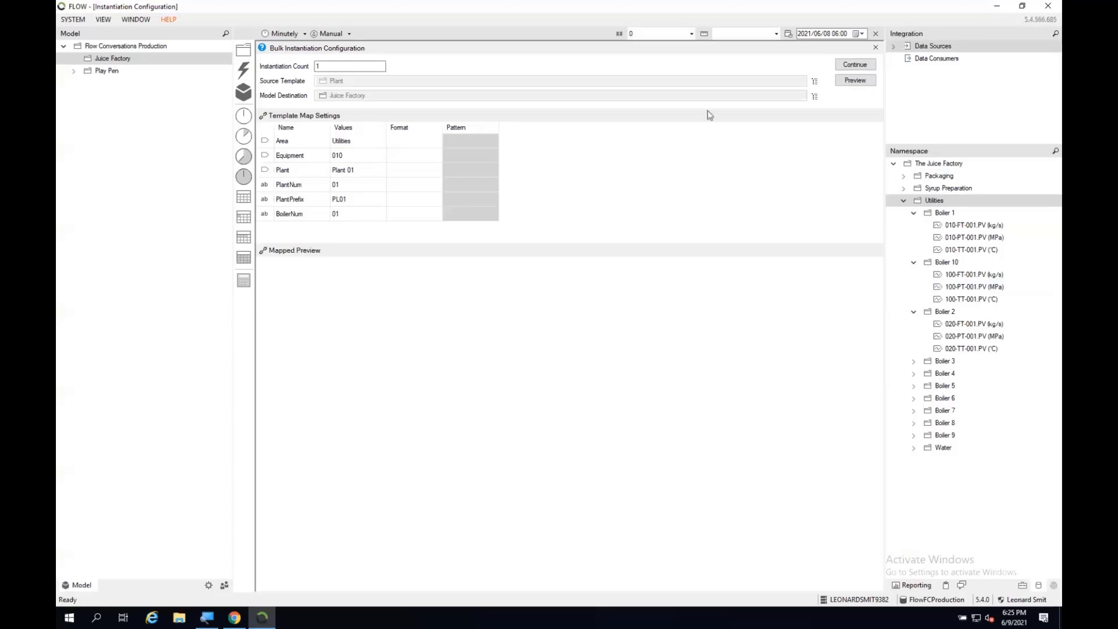
# - Preview the mapped Plant 01 structure down to the PL01 Boiler 01 measures and run the bulk instantiation
pyautogui.click(855, 81)
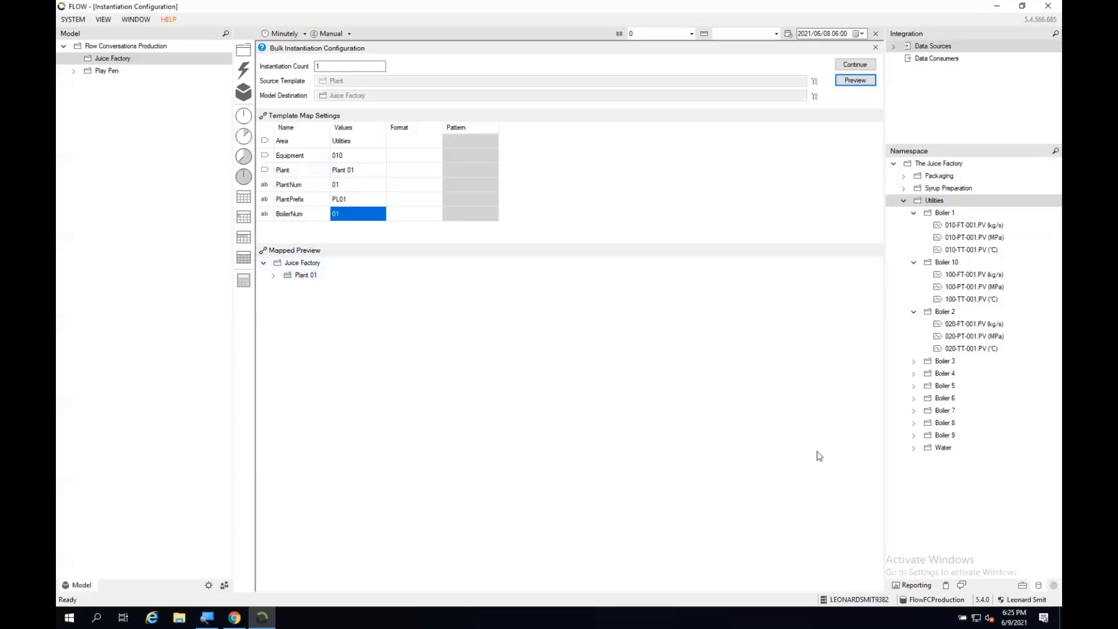
pyautogui.click(1053, 585)
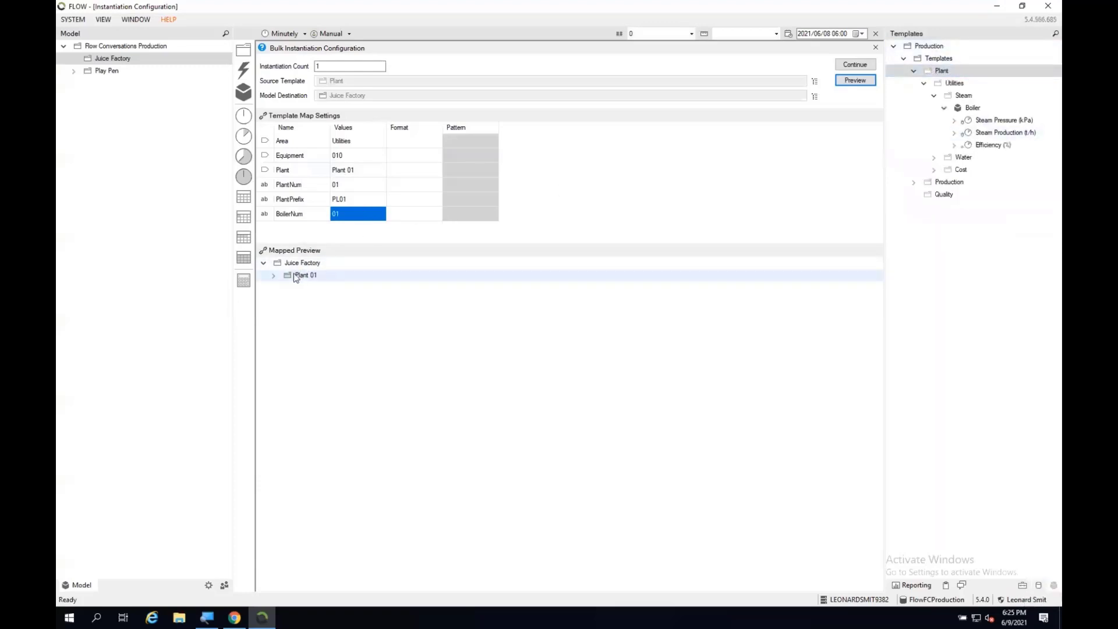
pyautogui.click(273, 275)
pyautogui.click(283, 288)
pyautogui.click(293, 300)
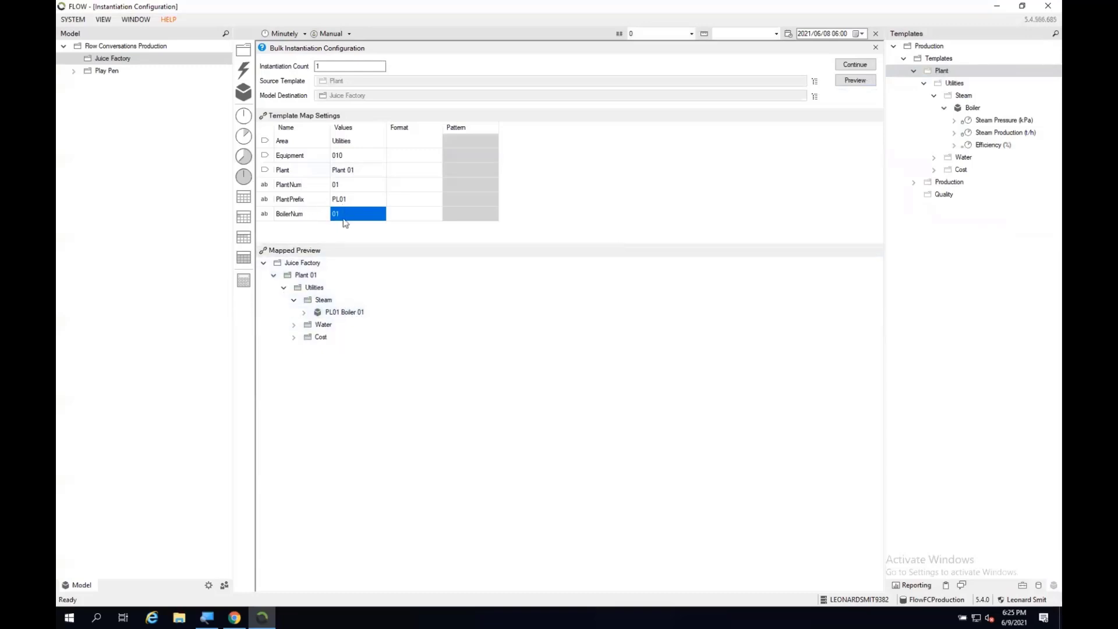
pyautogui.click(304, 312)
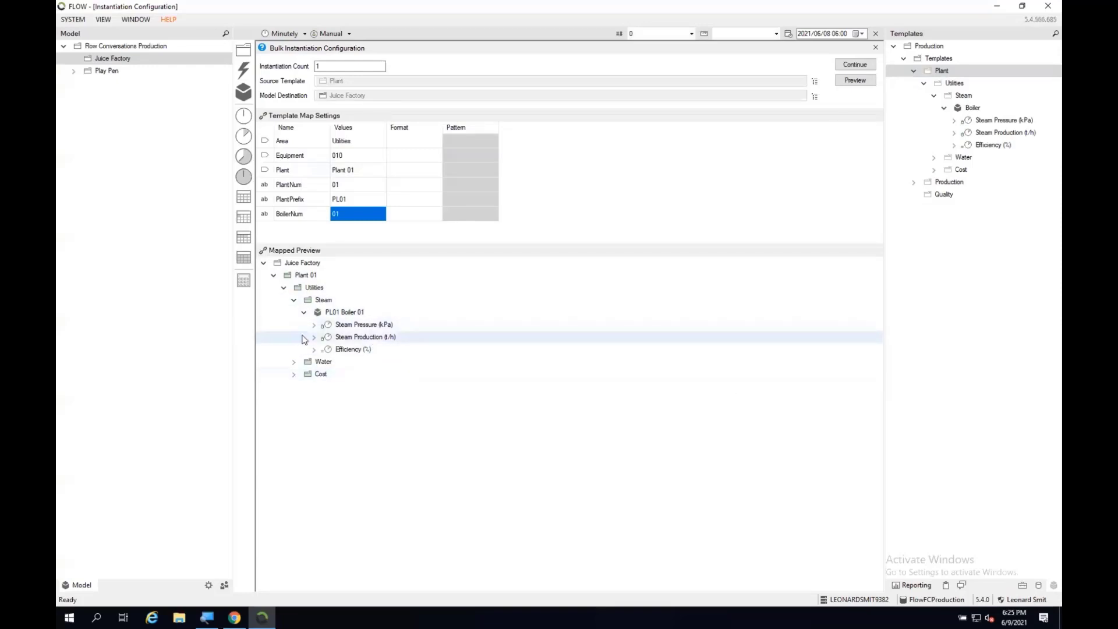
pyautogui.click(855, 65)
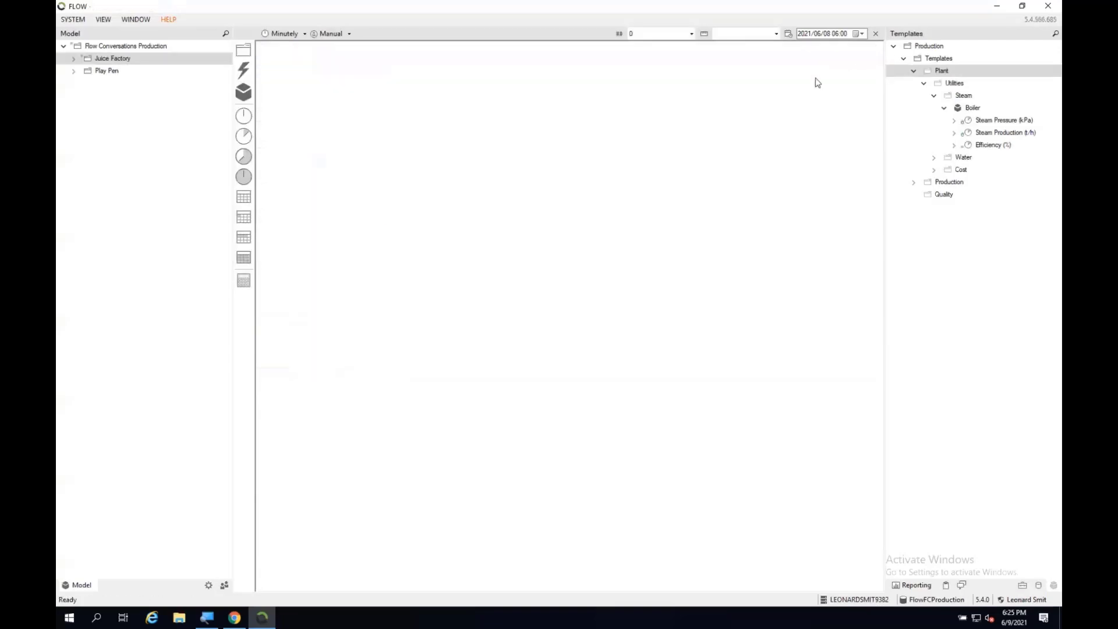
# - Expand Juice Factory in the model down to Plant 01's Utilities subfolders and deploy the Juice Factory folder
pyautogui.click(73, 58)
pyautogui.click(83, 70)
pyautogui.click(94, 83)
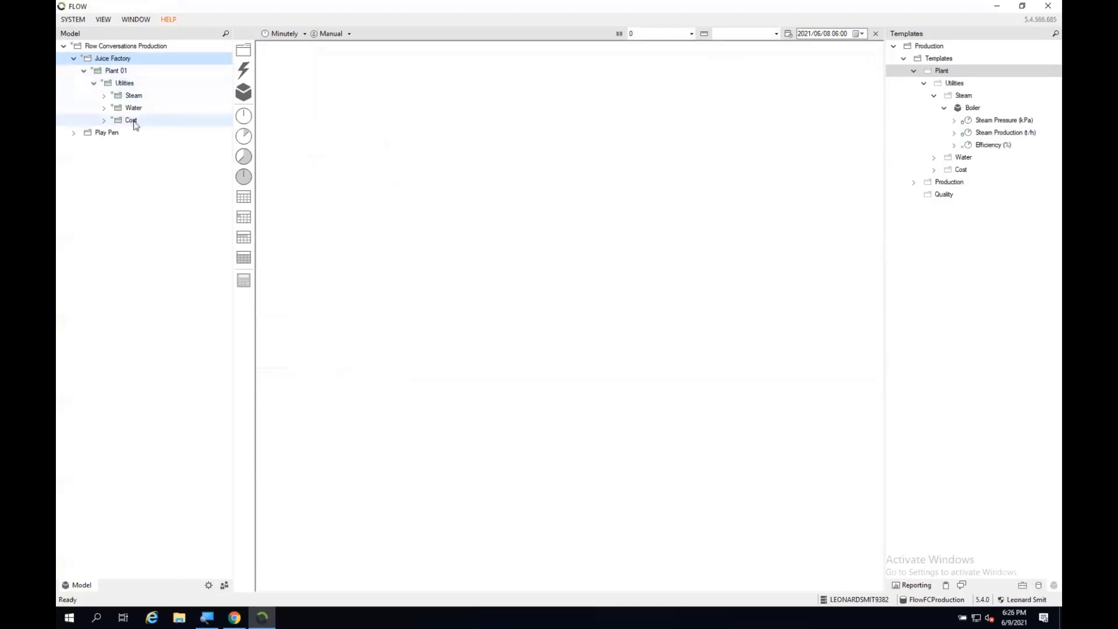
pyautogui.rightClick(113, 58)
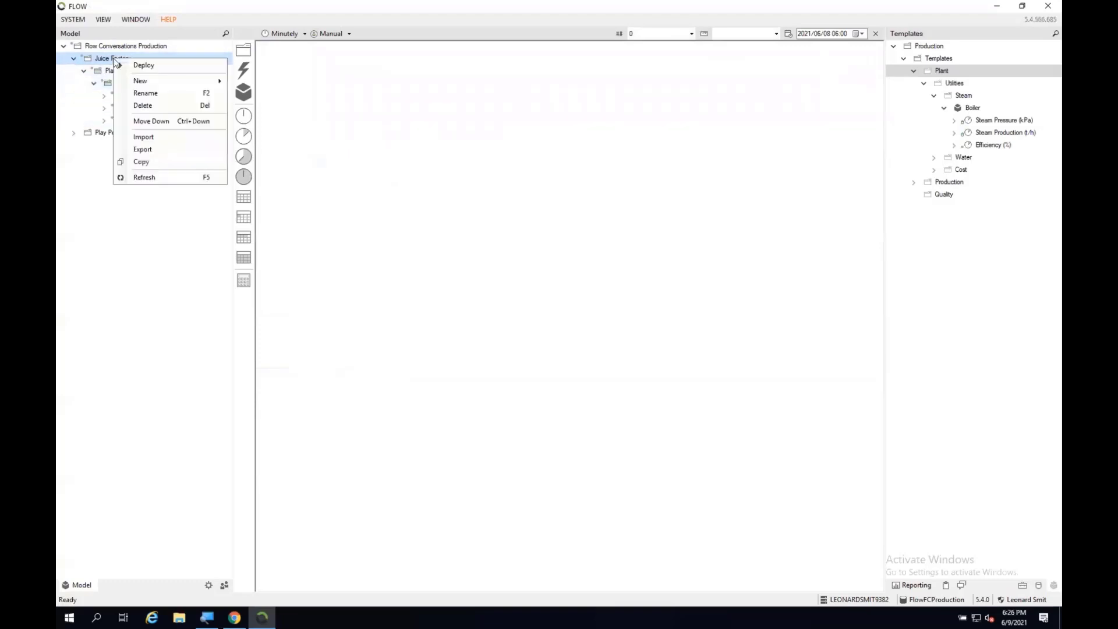
pyautogui.click(159, 66)
pyautogui.click(607, 347)
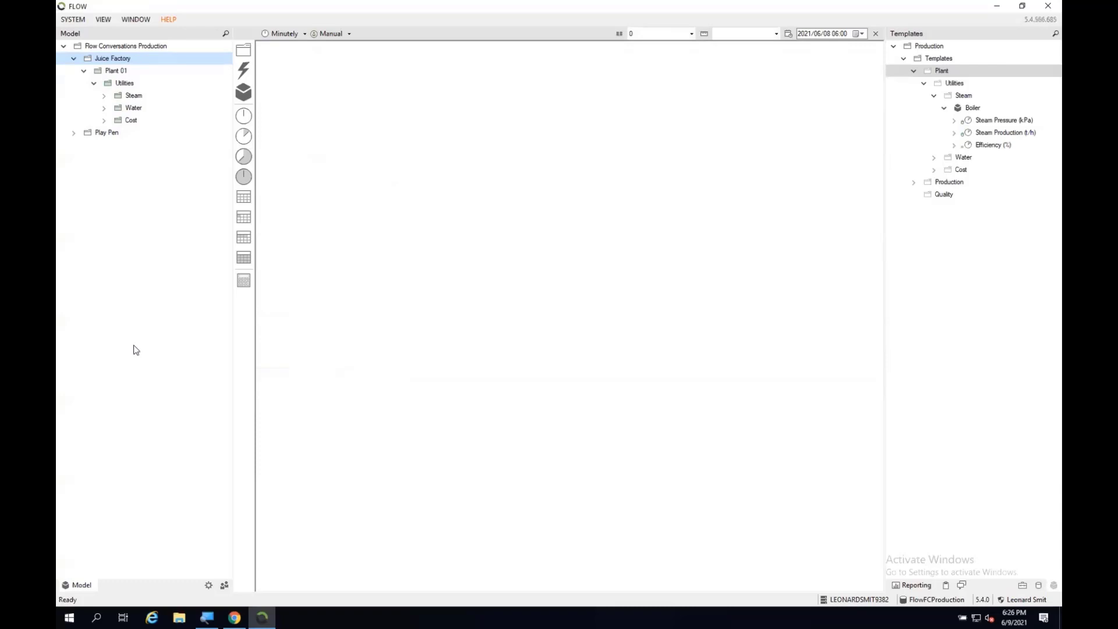
# - Check the production instance's reporting tree and display the reporting tree of the Flow Conversations Dev2 instance on Desktop 2
pyautogui.click(928, 584)
pyautogui.click(894, 58)
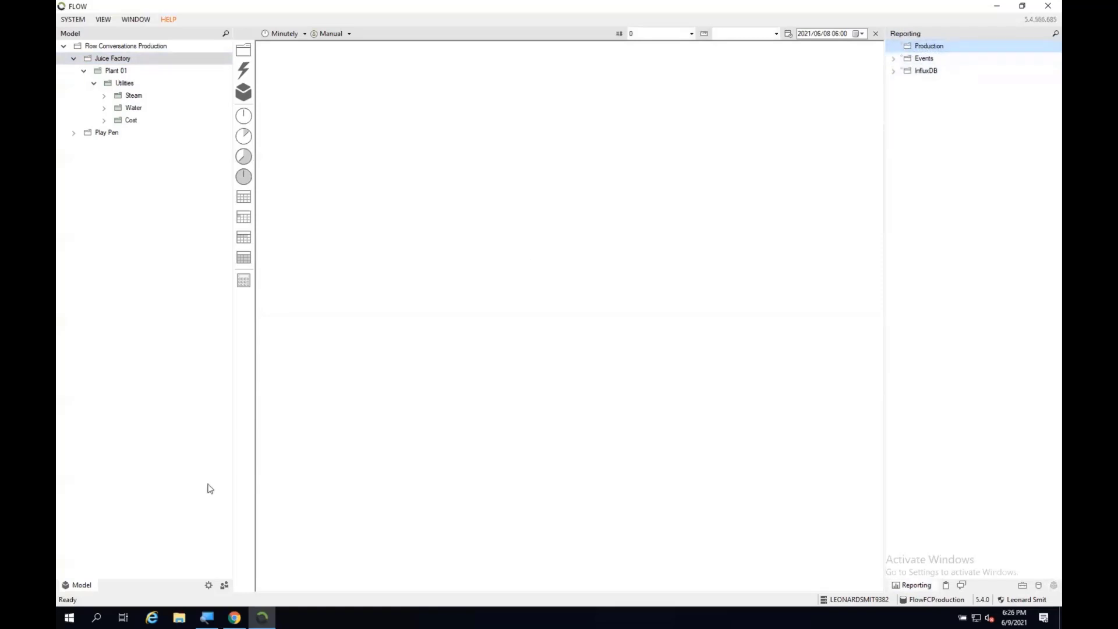
pyautogui.click(123, 619)
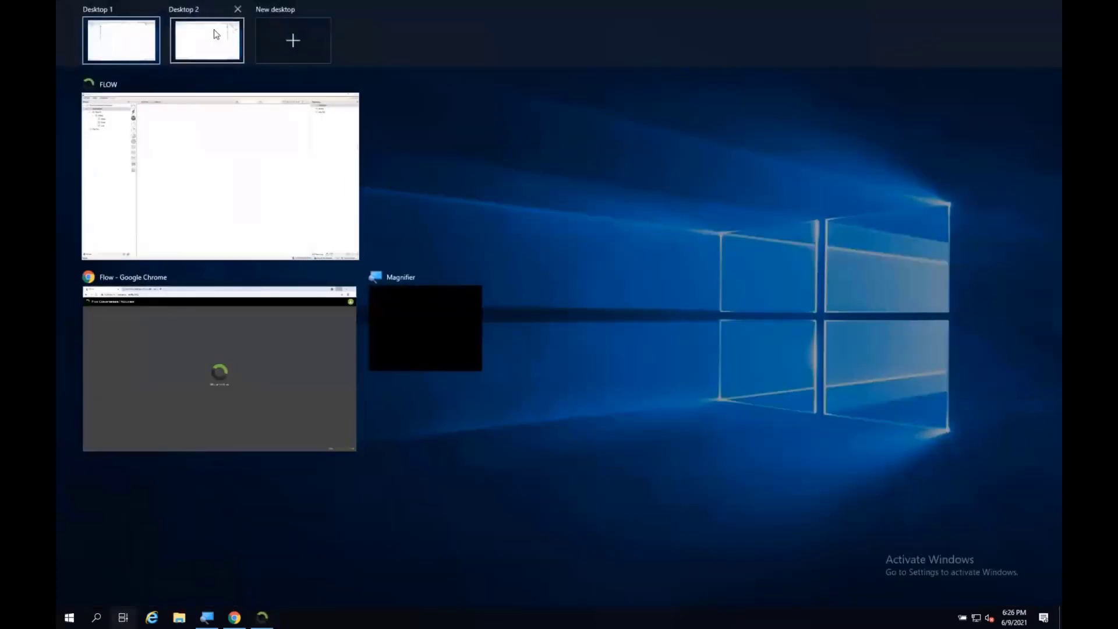
pyautogui.click(216, 34)
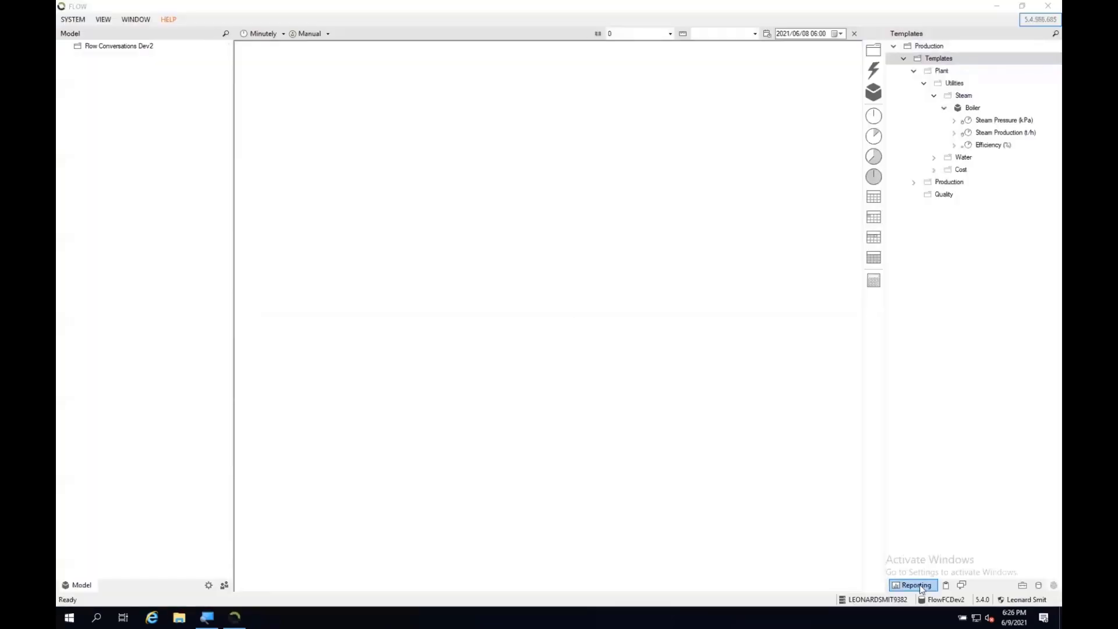
pyautogui.click(920, 585)
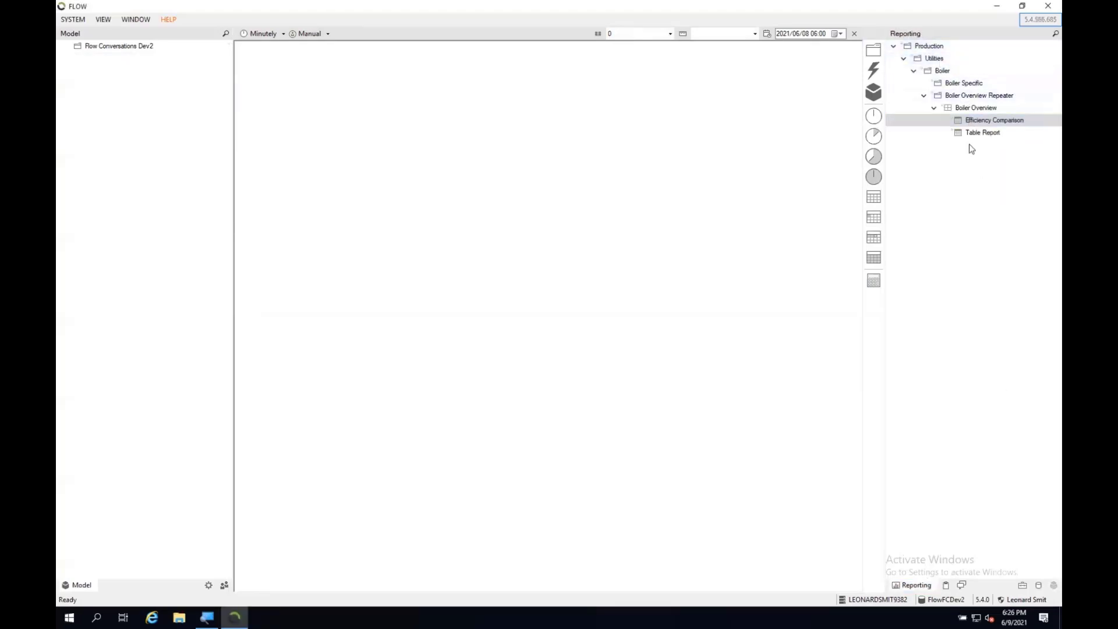
# - Open the Efficiency Comparison report from the Boiler Overview dashboard and show its header configuration
pyautogui.click(950, 109)
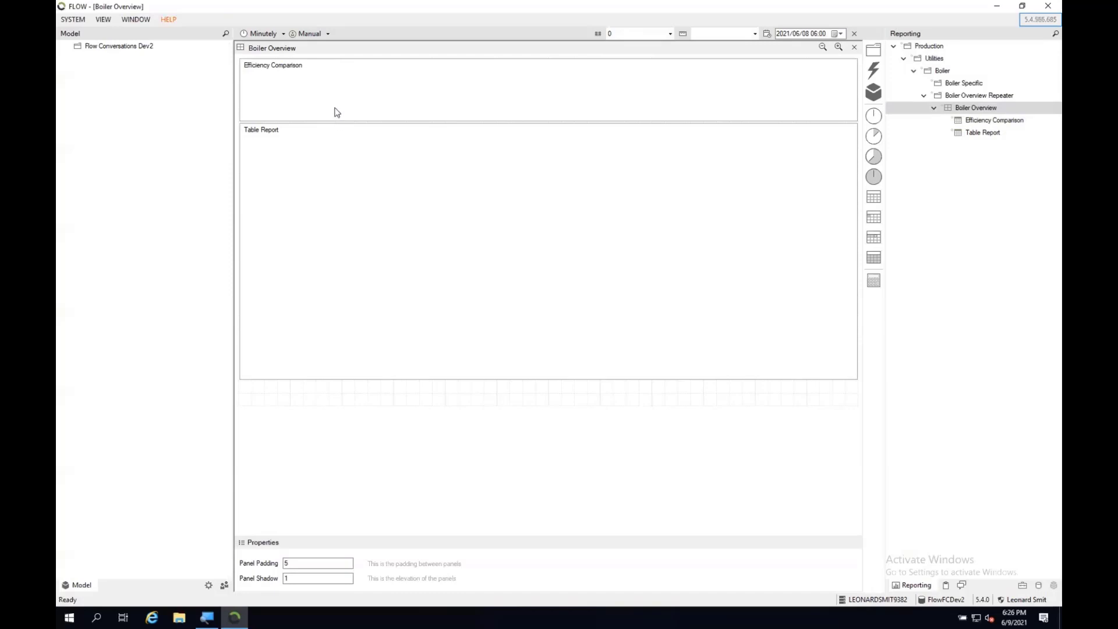
pyautogui.doubleClick(335, 109)
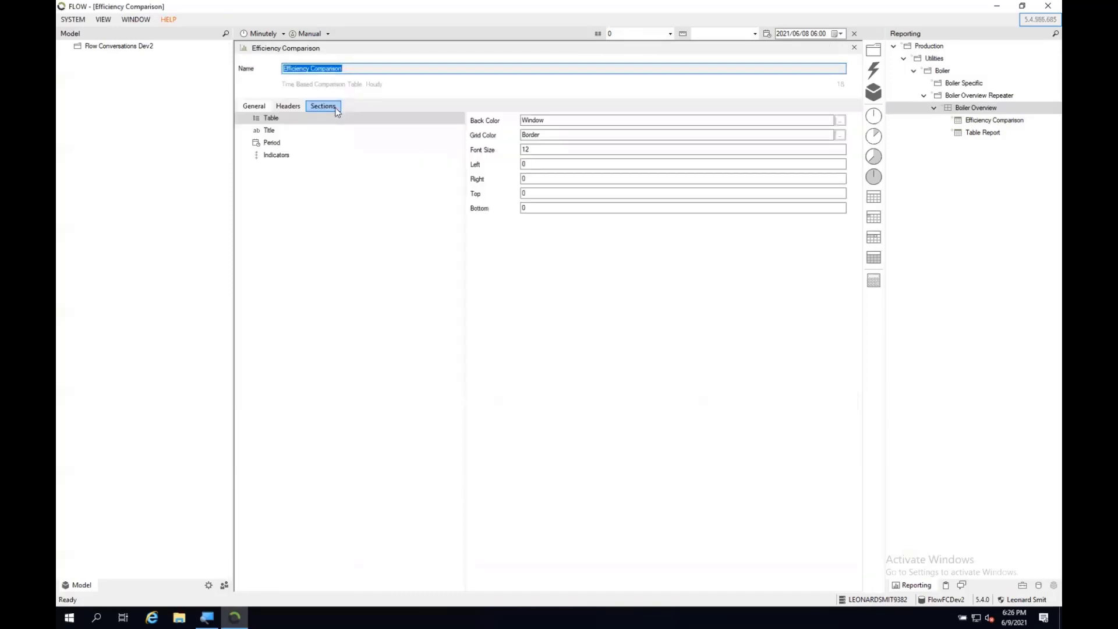
pyautogui.click(286, 108)
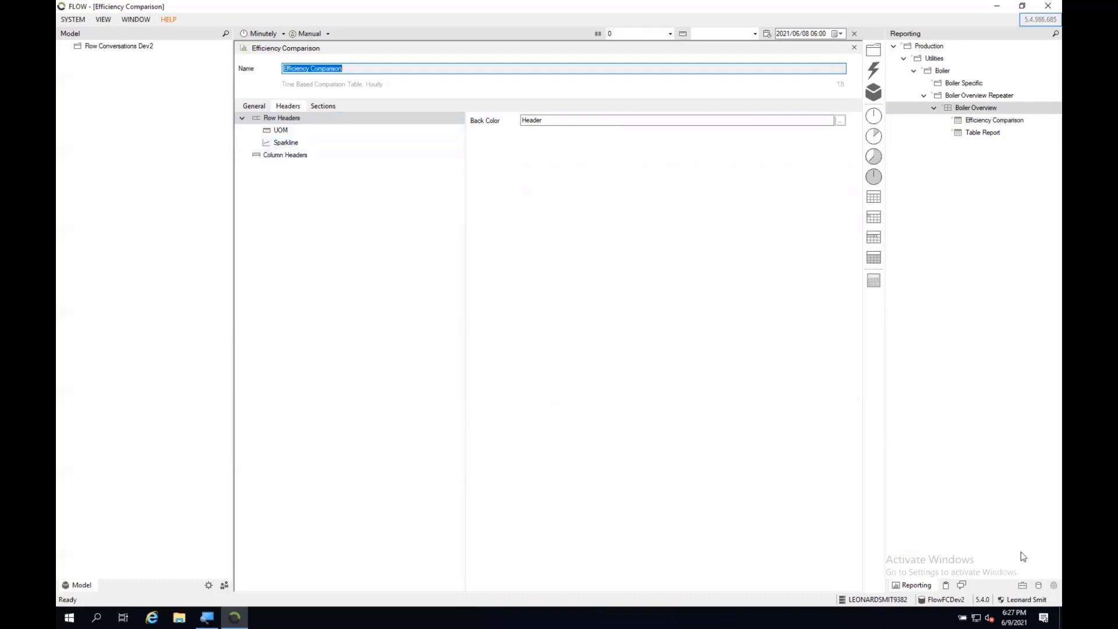
# - Add the Plant attribute to the report's column headers and nest the Boiler metric from the templates beneath it
pyautogui.click(1023, 586)
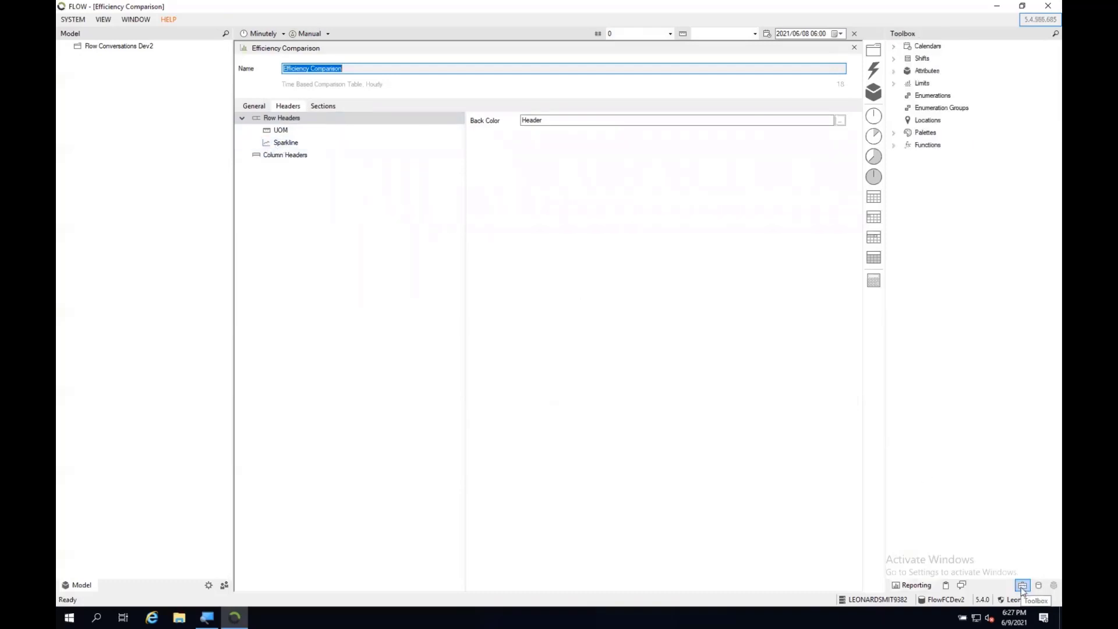
pyautogui.click(895, 71)
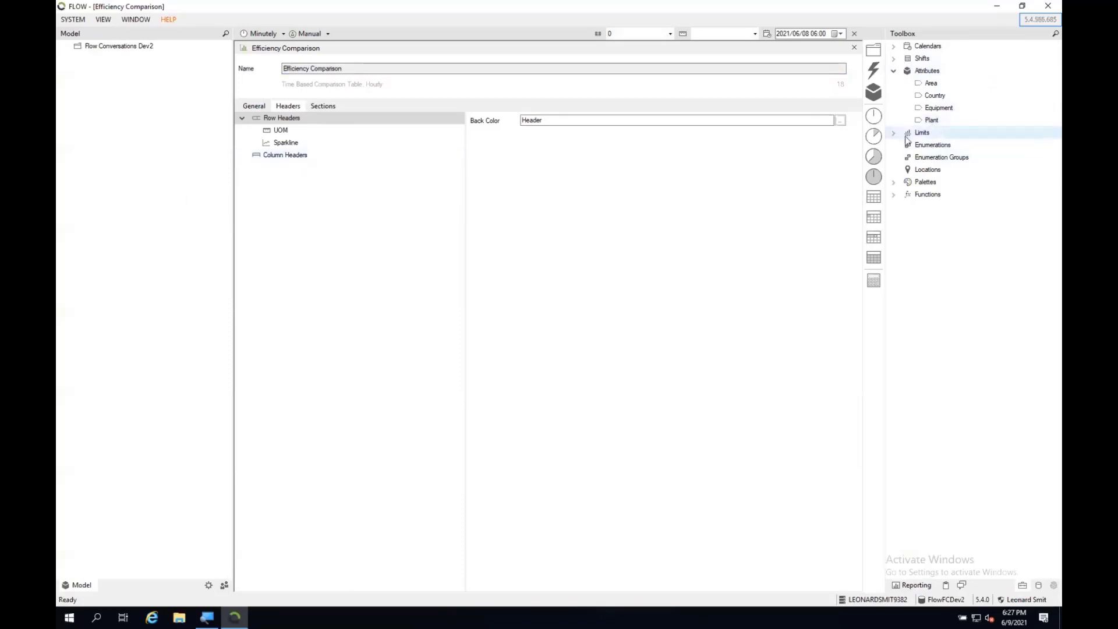
pyautogui.moveTo(932, 119); pyautogui.dragTo(291, 159)
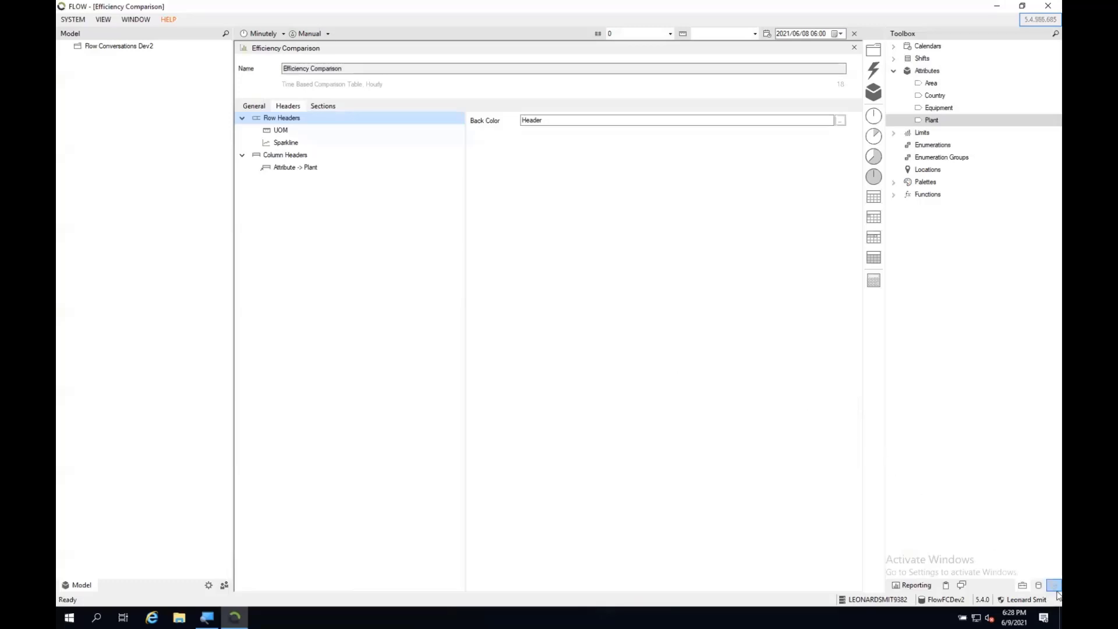
pyautogui.click(1039, 584)
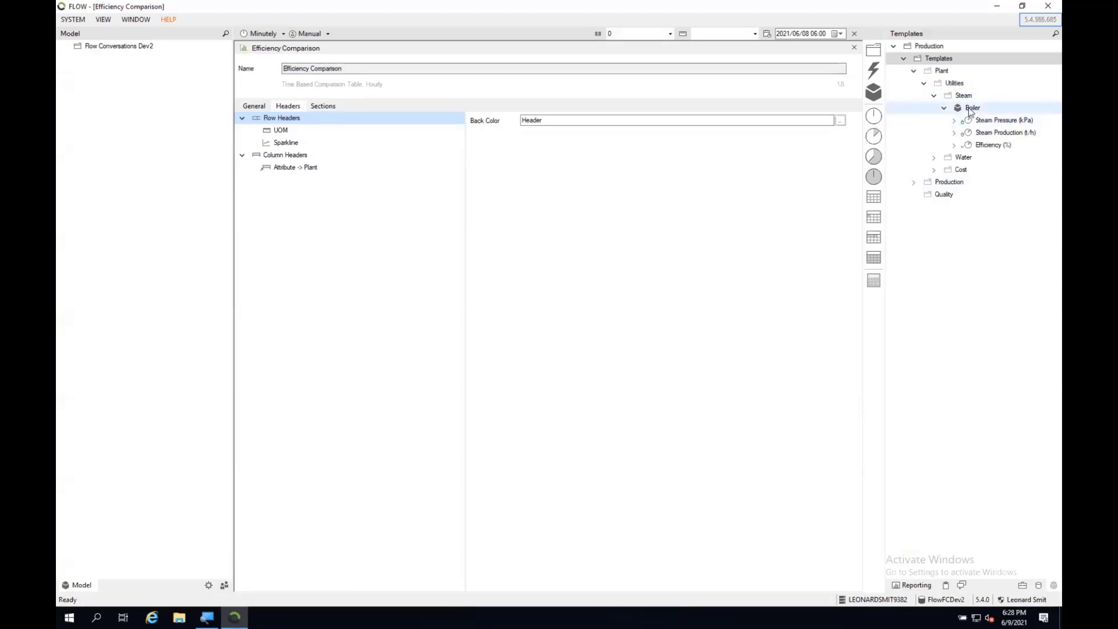
pyautogui.moveTo(971, 120); pyautogui.dragTo(290, 174)
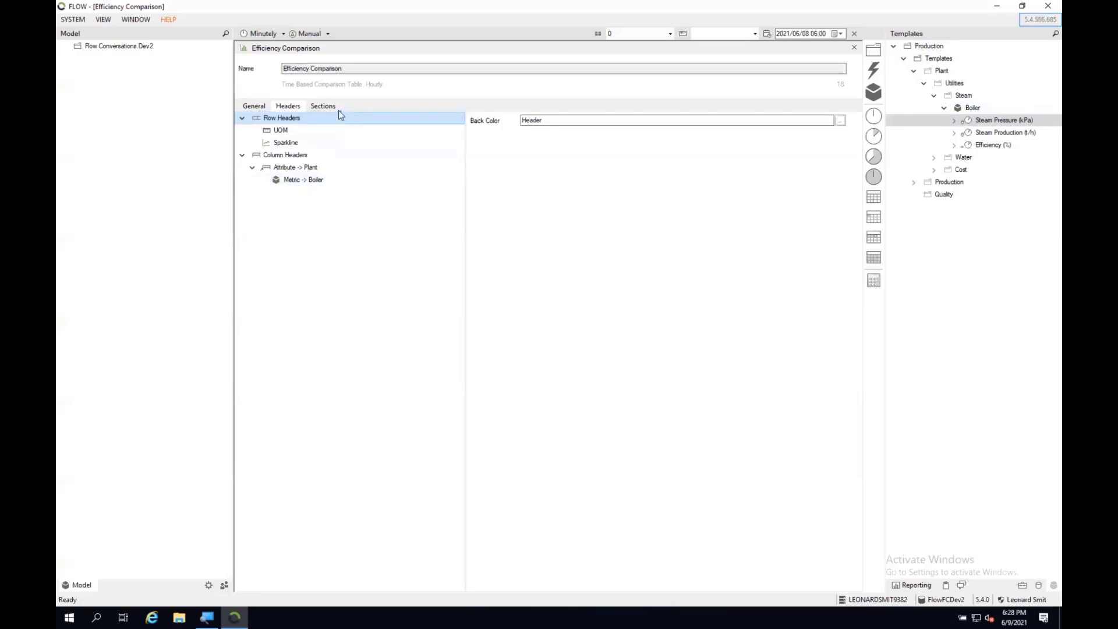
# - Add a row to the Steam section of the Efficiency Comparison report and title it Efficiency
pyautogui.click(323, 107)
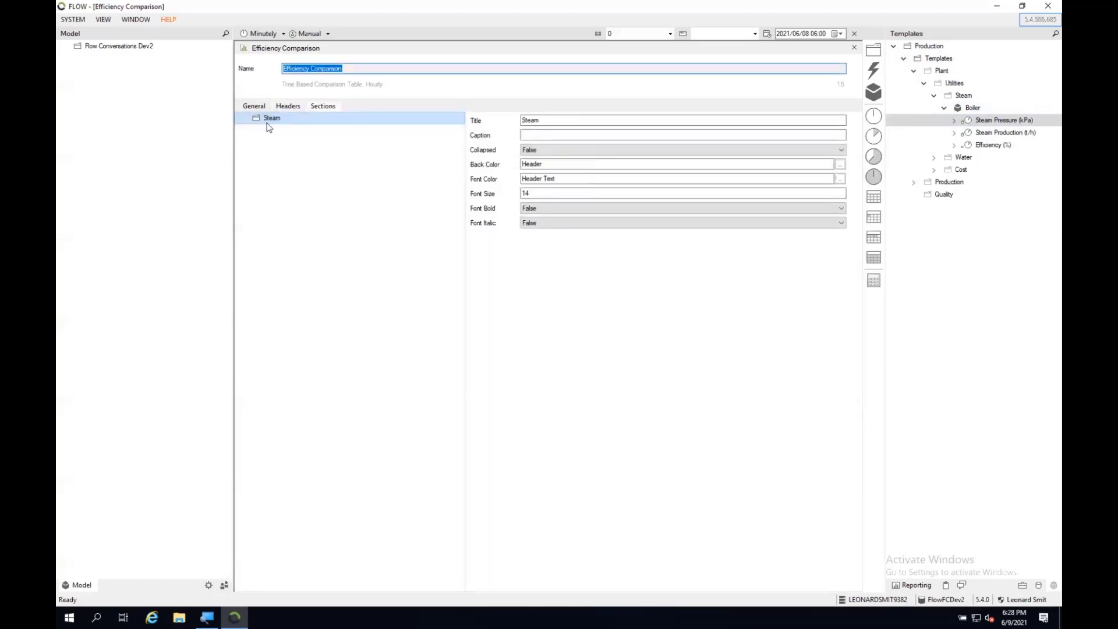
pyautogui.rightClick(269, 119)
pyautogui.moveTo(294, 129)
pyautogui.click(353, 129)
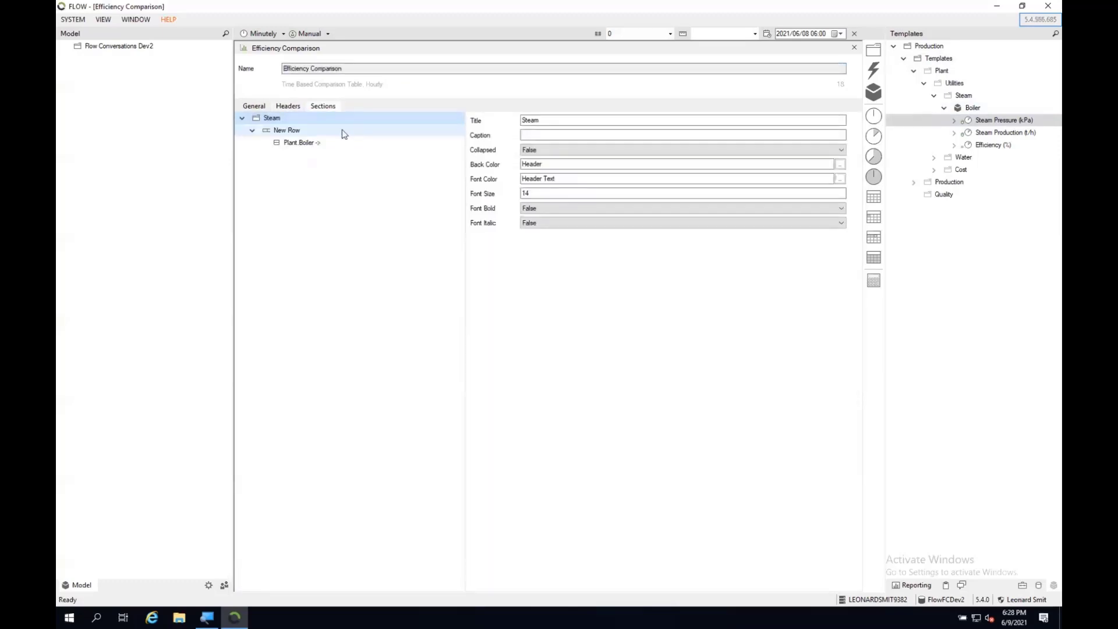
pyautogui.click(312, 131)
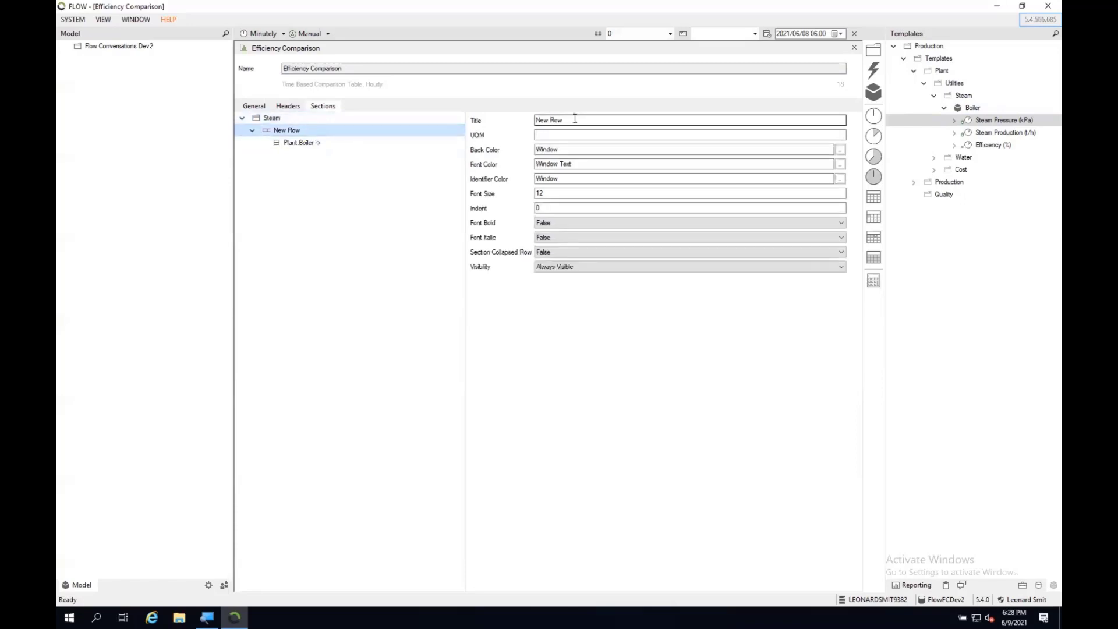
pyautogui.click(536, 120)
pyautogui.write('Efficiency')
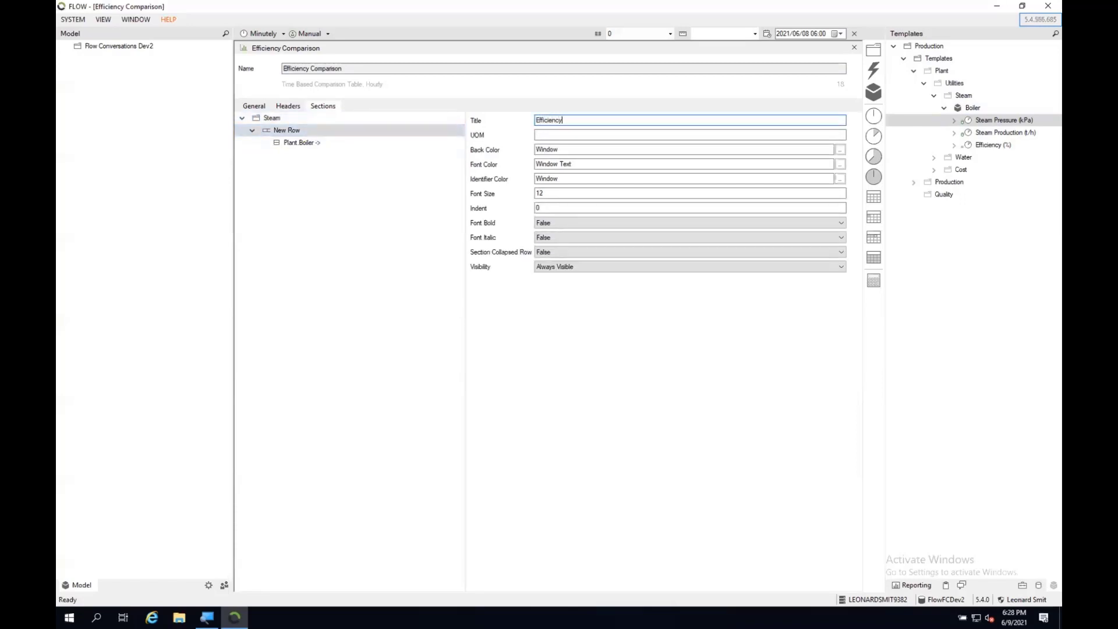
# - Assign the Boiler template's Efficiency (%) measure to the Efficiency row's Plant.Boiler entry and close the report
pyautogui.click(556, 135)
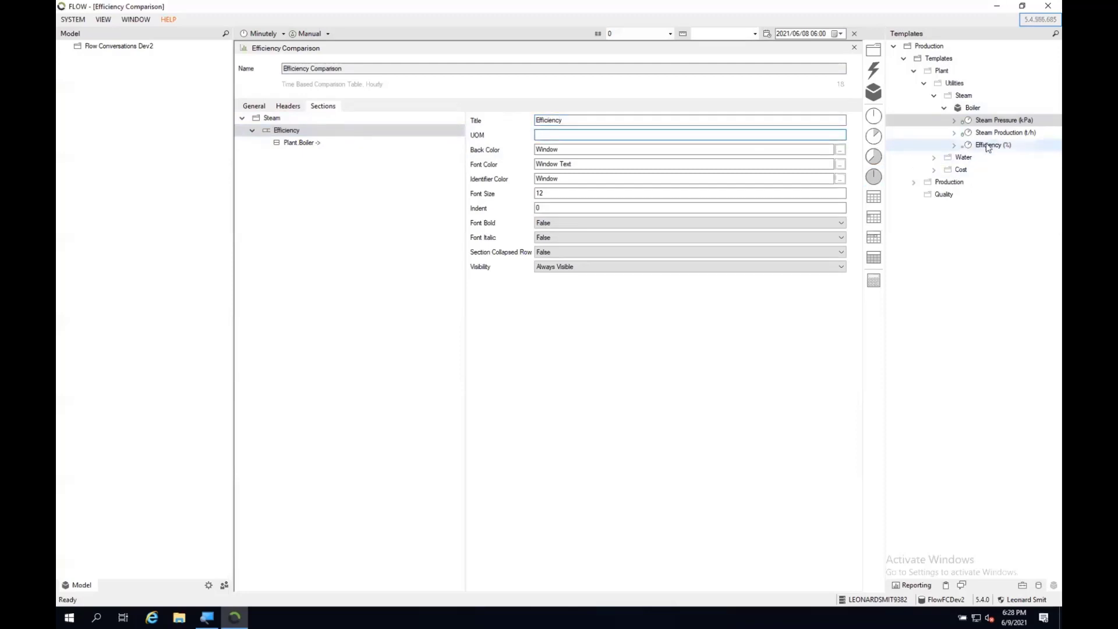
pyautogui.moveTo(987, 156); pyautogui.dragTo(321, 146)
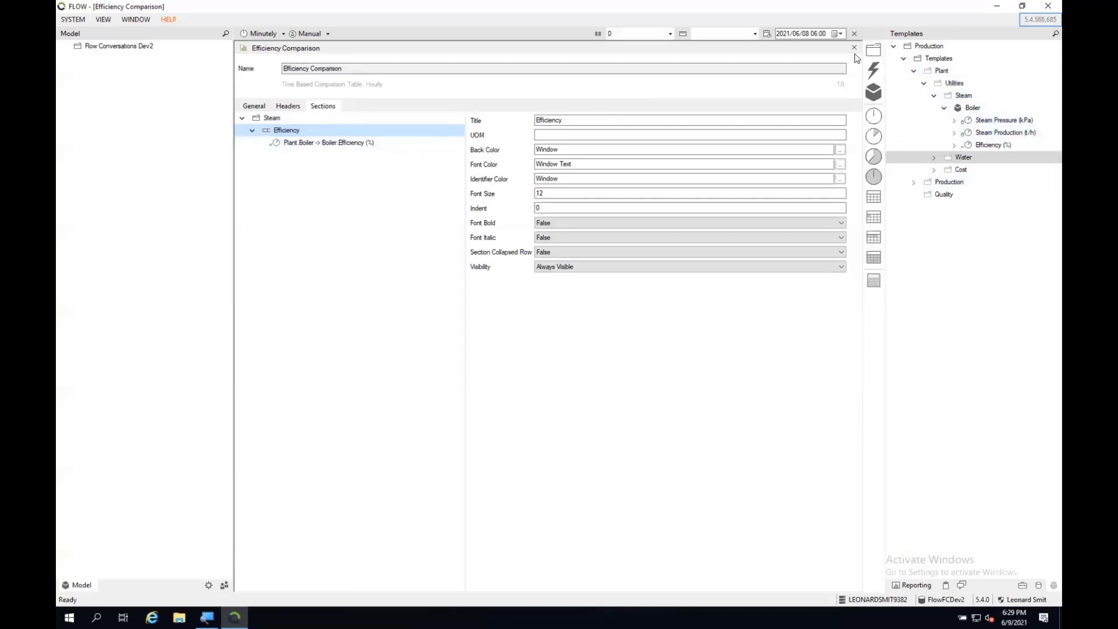
pyautogui.click(855, 48)
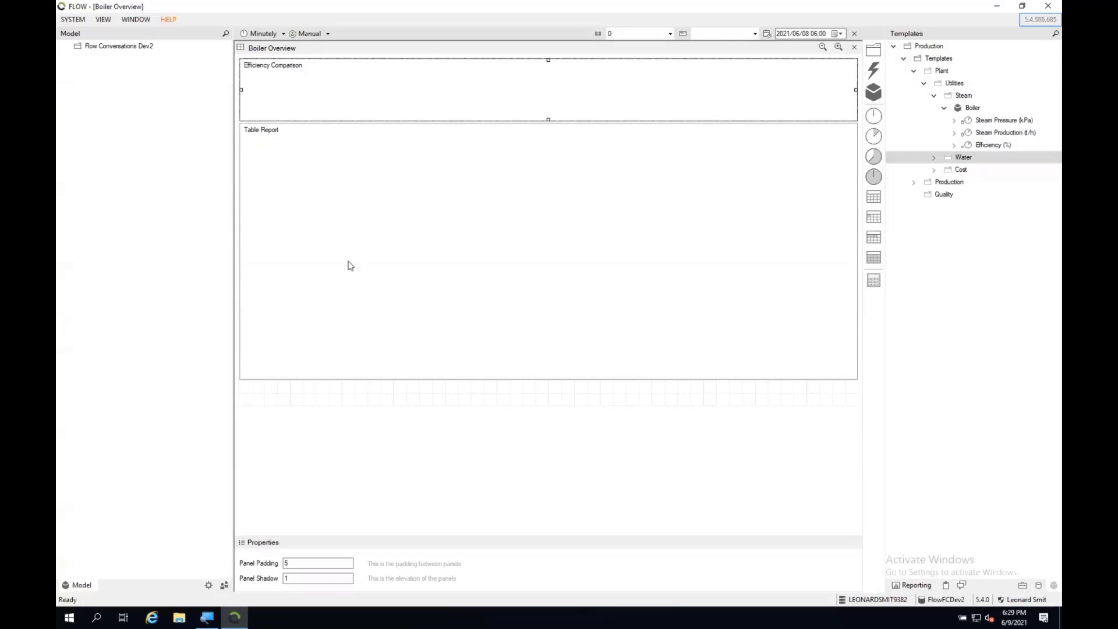
# - Open the Table Report from the Boiler Overview dashboard and add the Boiler metric template as a section
pyautogui.click(305, 170)
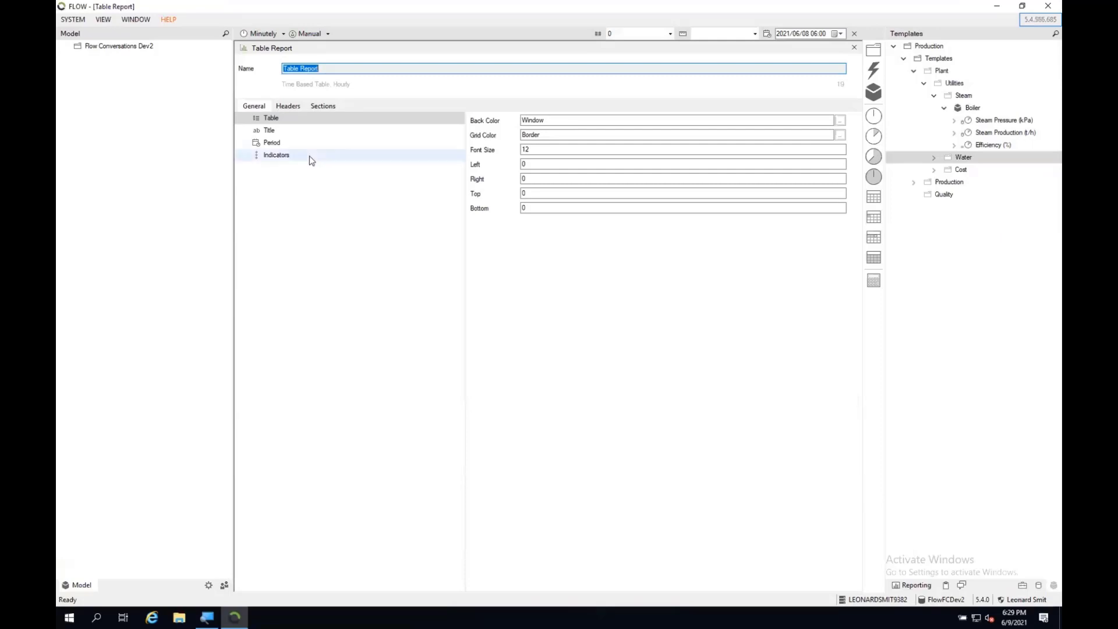
pyautogui.click(294, 108)
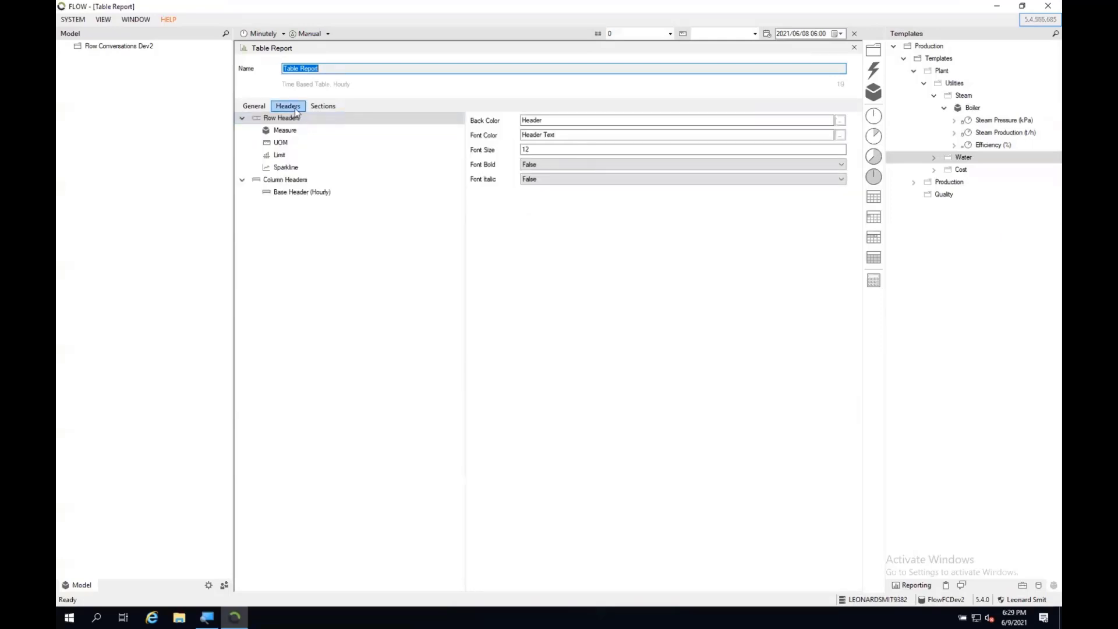
pyautogui.click(323, 107)
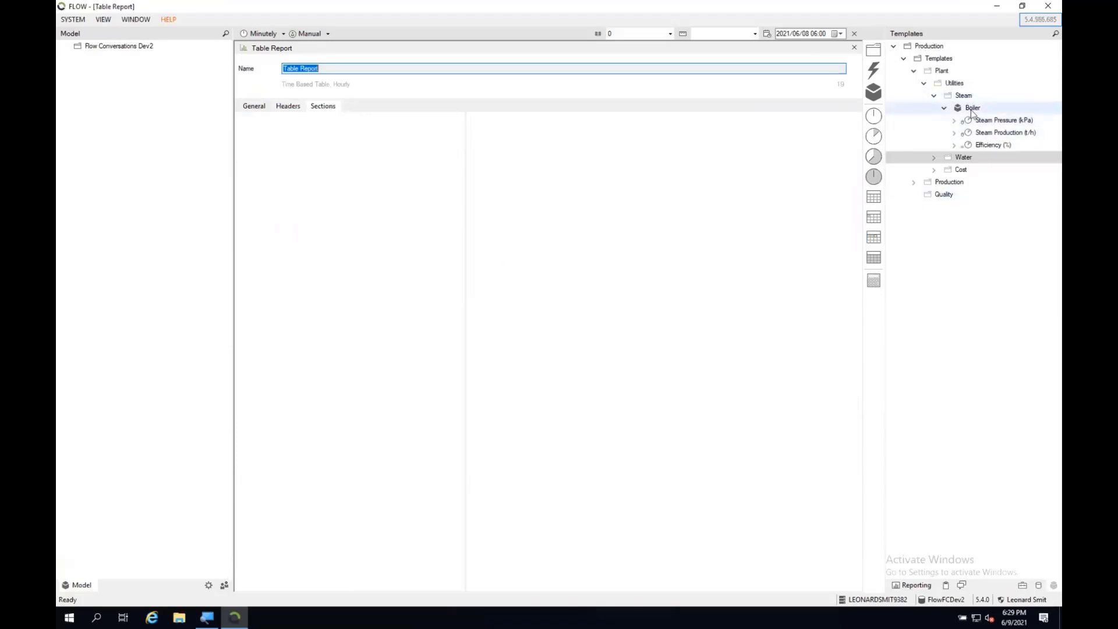
pyautogui.moveTo(971, 111); pyautogui.dragTo(290, 152)
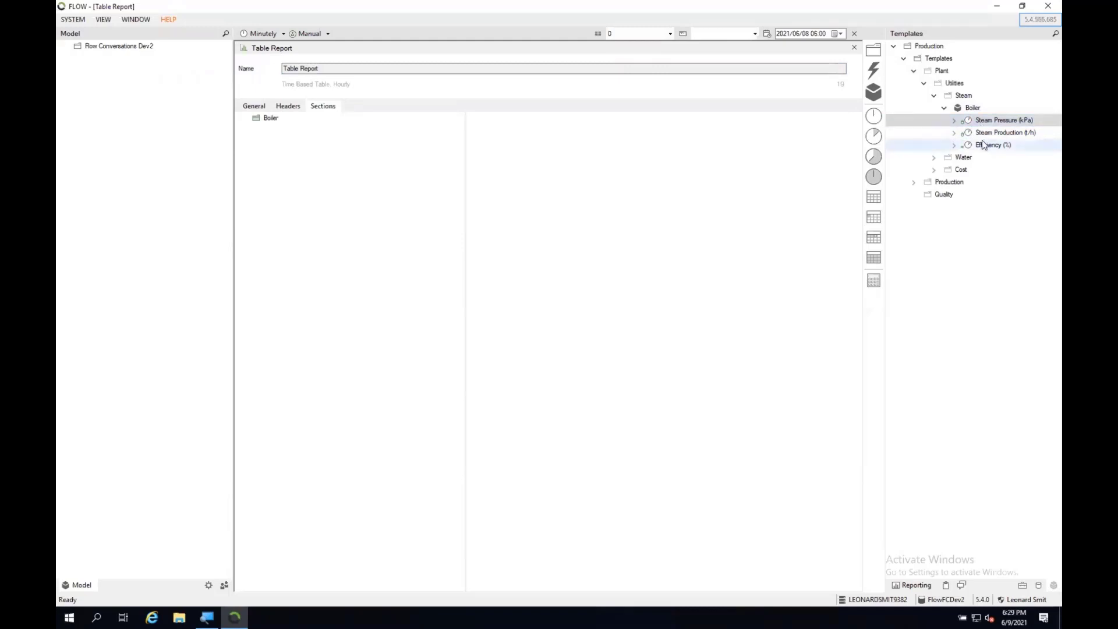
# - Add Steam Pressure, Steam Production and Efficiency to the Table Report's Boiler section, and close the report and its dashboard
pyautogui.moveTo(988, 145); pyautogui.dragTo(271, 123)
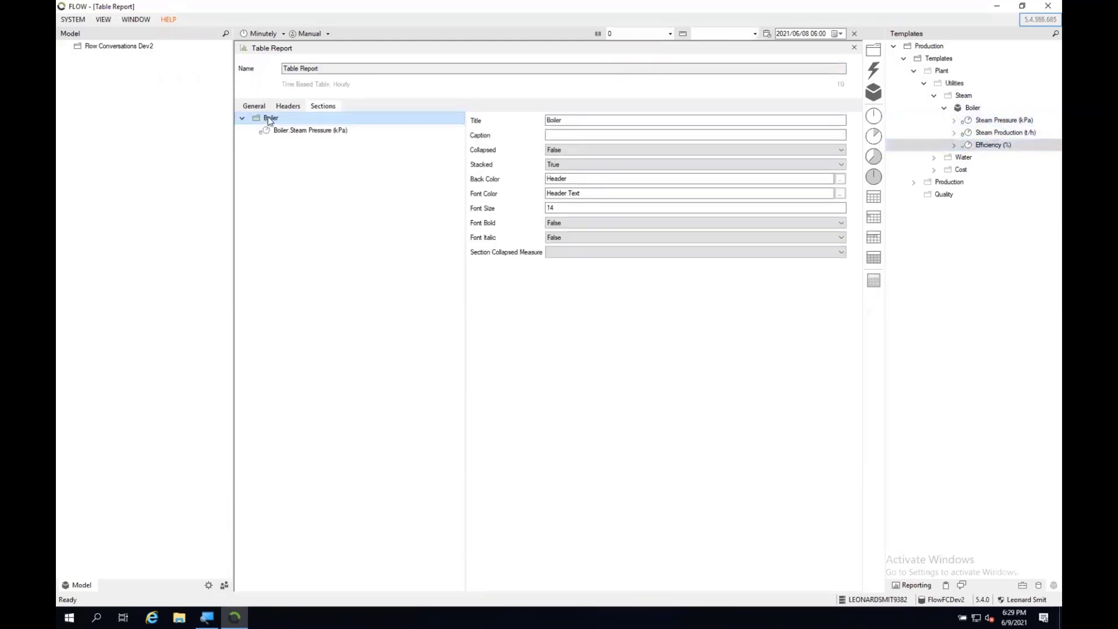
pyautogui.moveTo(352, 141); pyautogui.dragTo(272, 123)
pyautogui.click(984, 144)
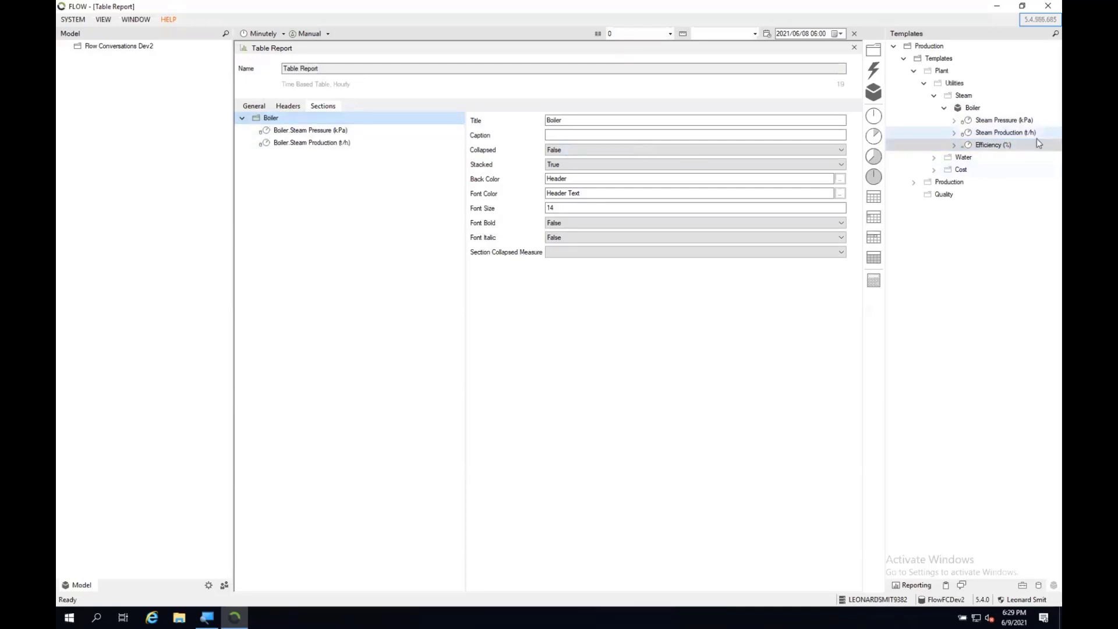
pyautogui.moveTo(984, 145); pyautogui.dragTo(272, 121)
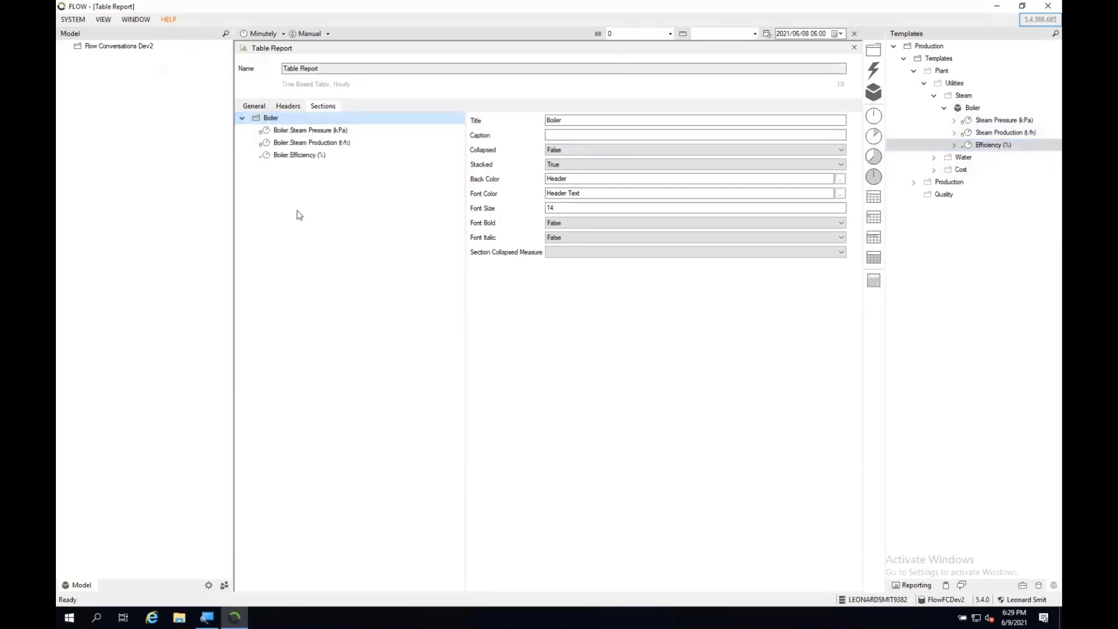
pyautogui.click(297, 212)
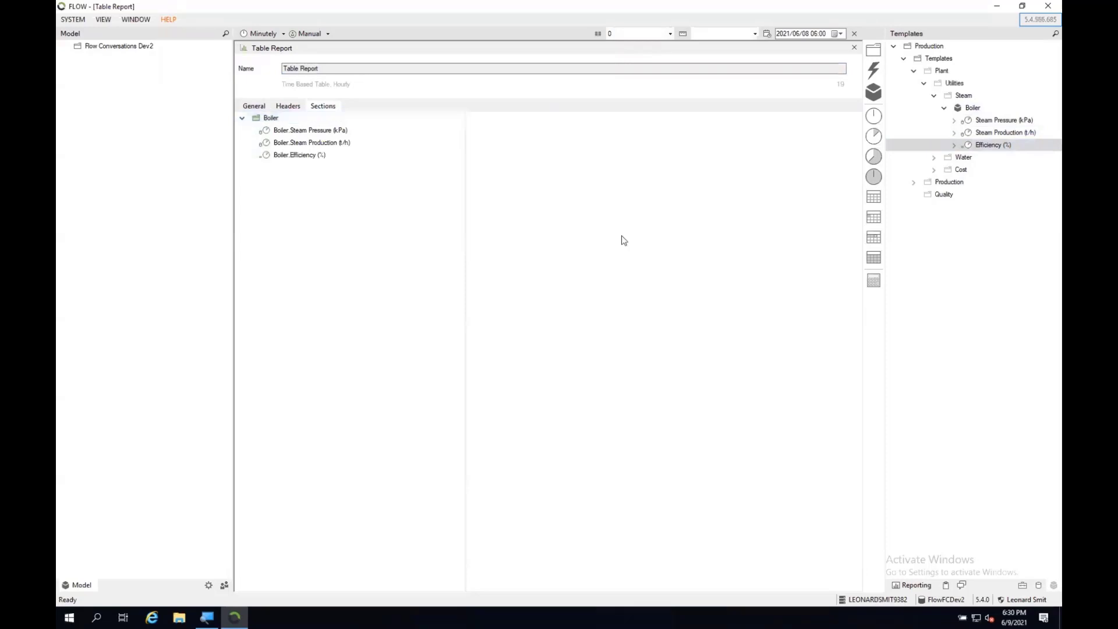
pyautogui.click(854, 47)
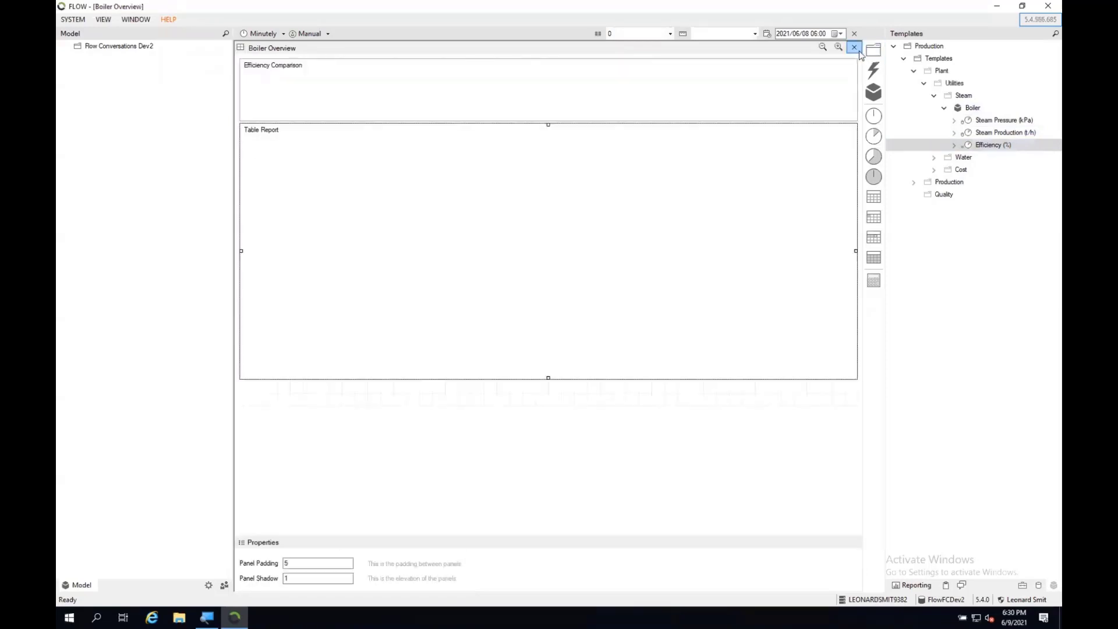
pyautogui.click(854, 47)
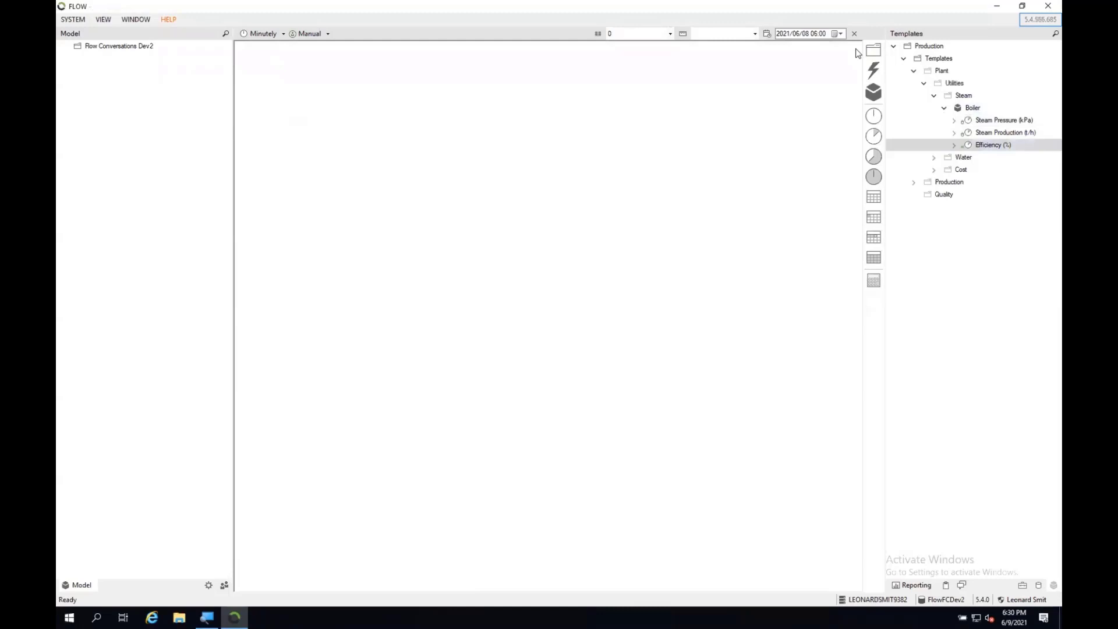
# - Display the Dev2 instance's reporting tree and copy its Utilities folder
pyautogui.click(919, 585)
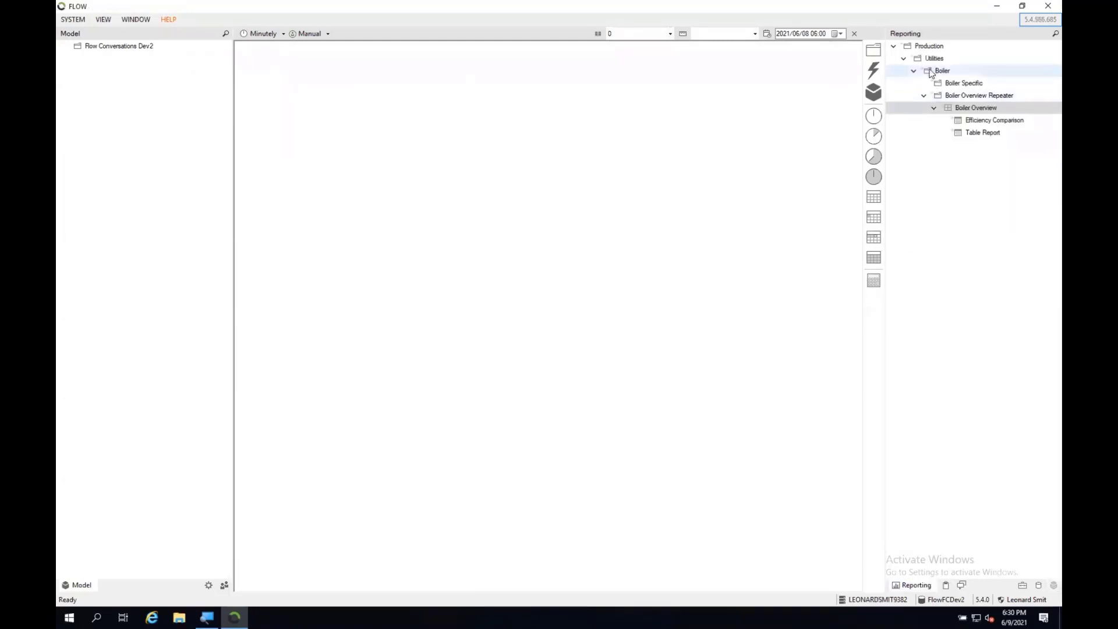
pyautogui.click(929, 61)
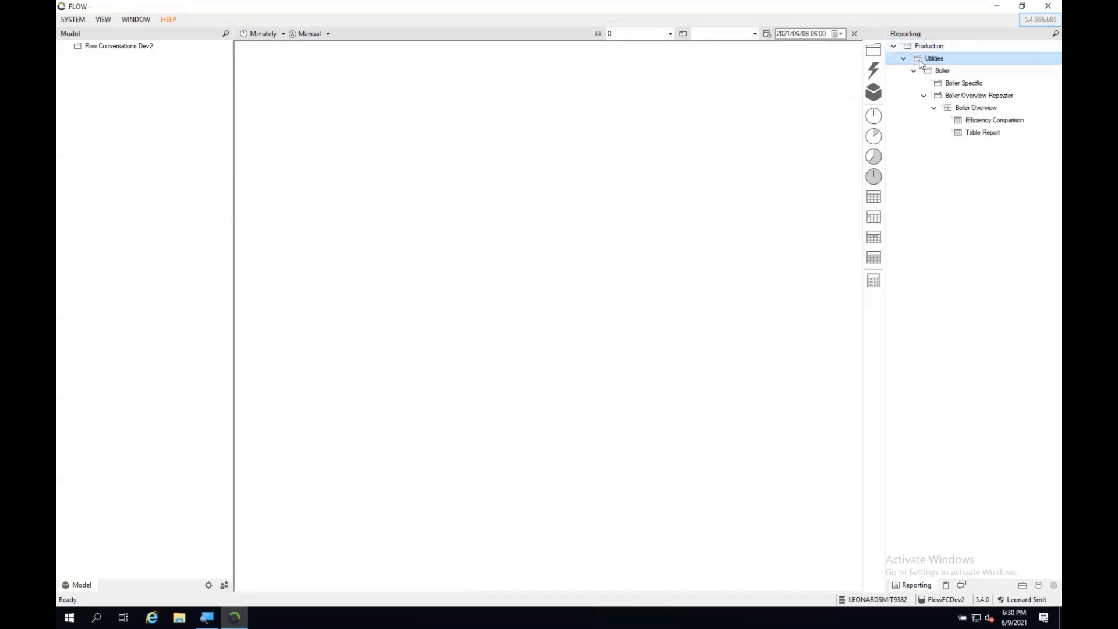
pyautogui.rightClick(927, 62)
pyautogui.click(979, 134)
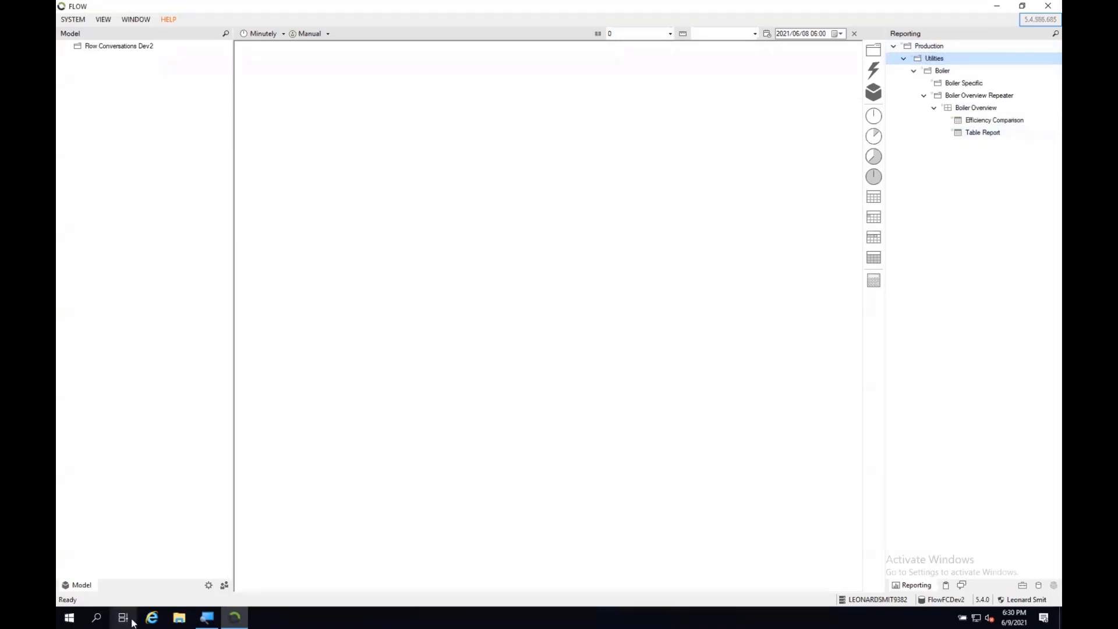
# - Switch to the production instance on Desktop 1 and paste the copied folder into the Production reporting folder, using Deep Import and Skip objects
pyautogui.click(122, 617)
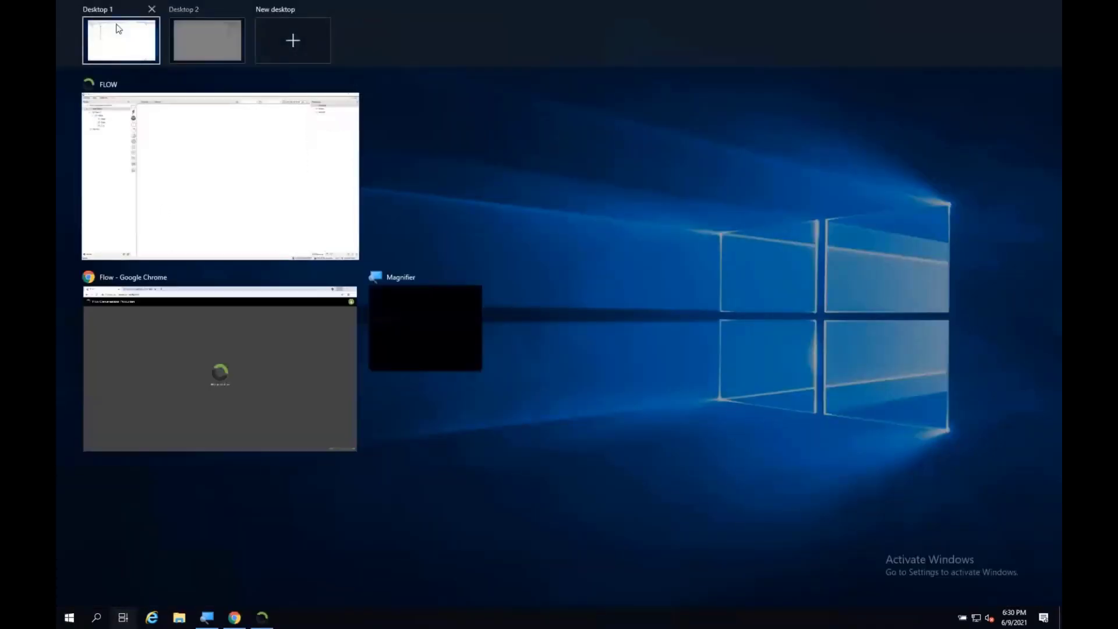
pyautogui.click(119, 28)
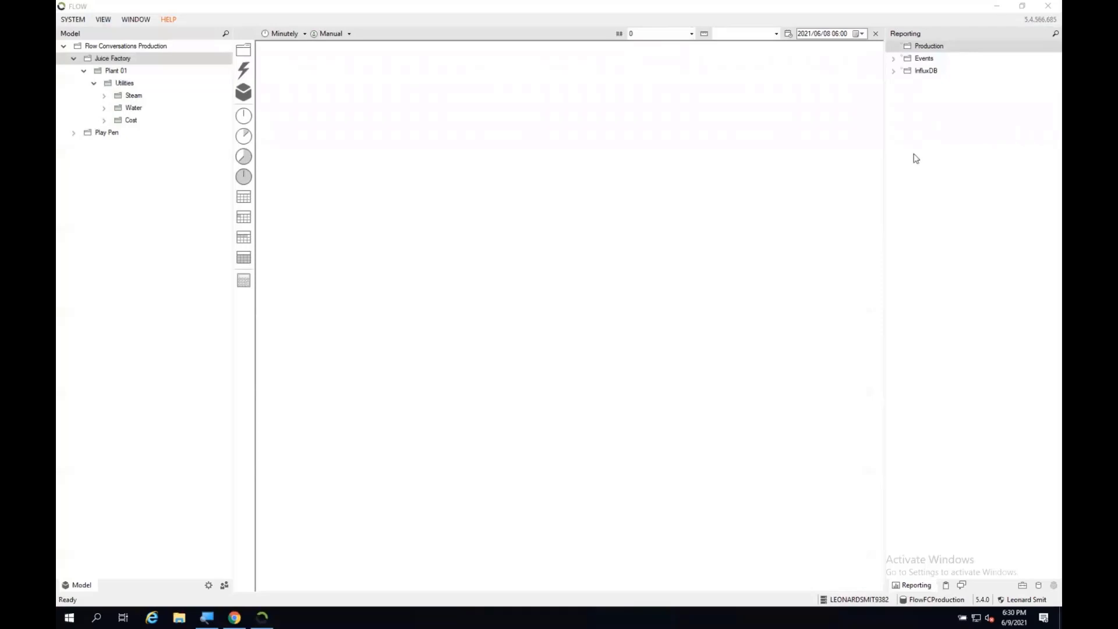
pyautogui.click(918, 49)
pyautogui.rightClick(919, 49)
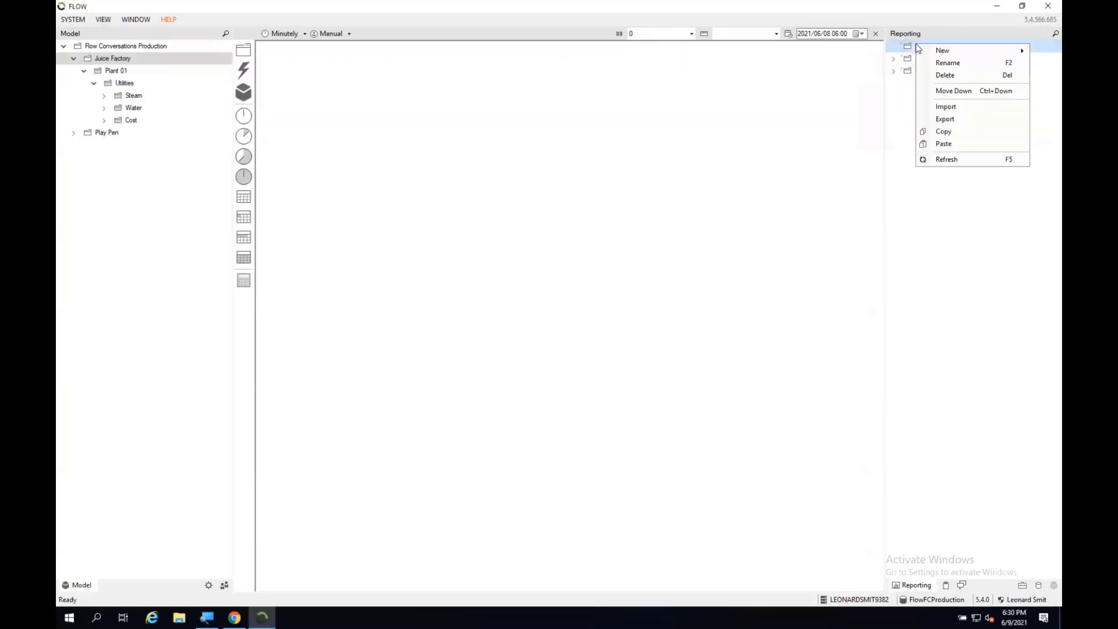
pyautogui.click(957, 144)
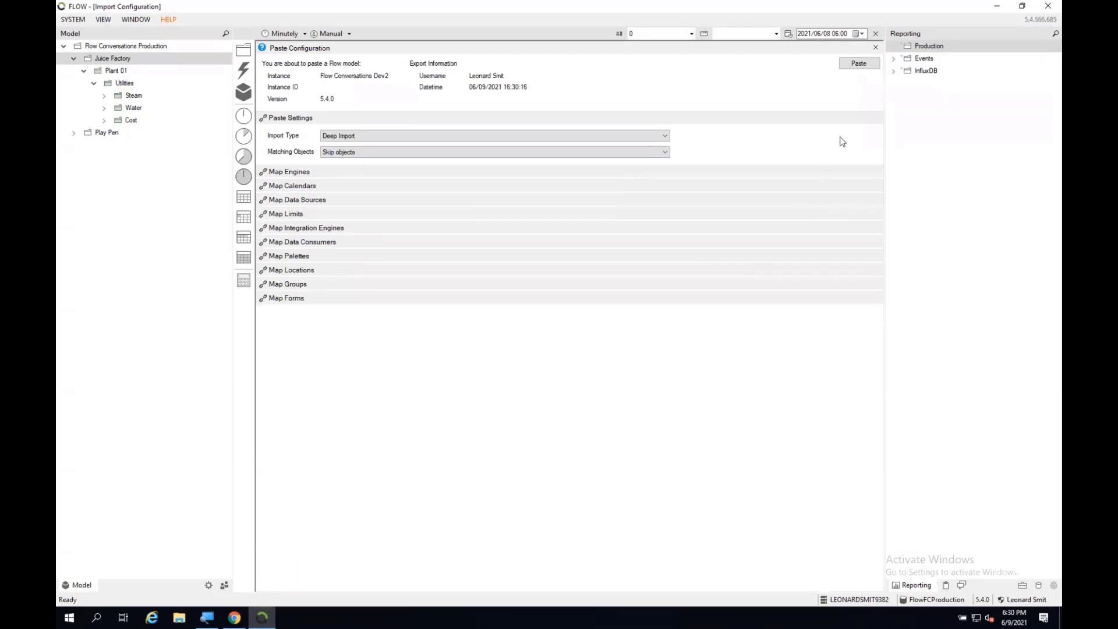
pyautogui.click(870, 64)
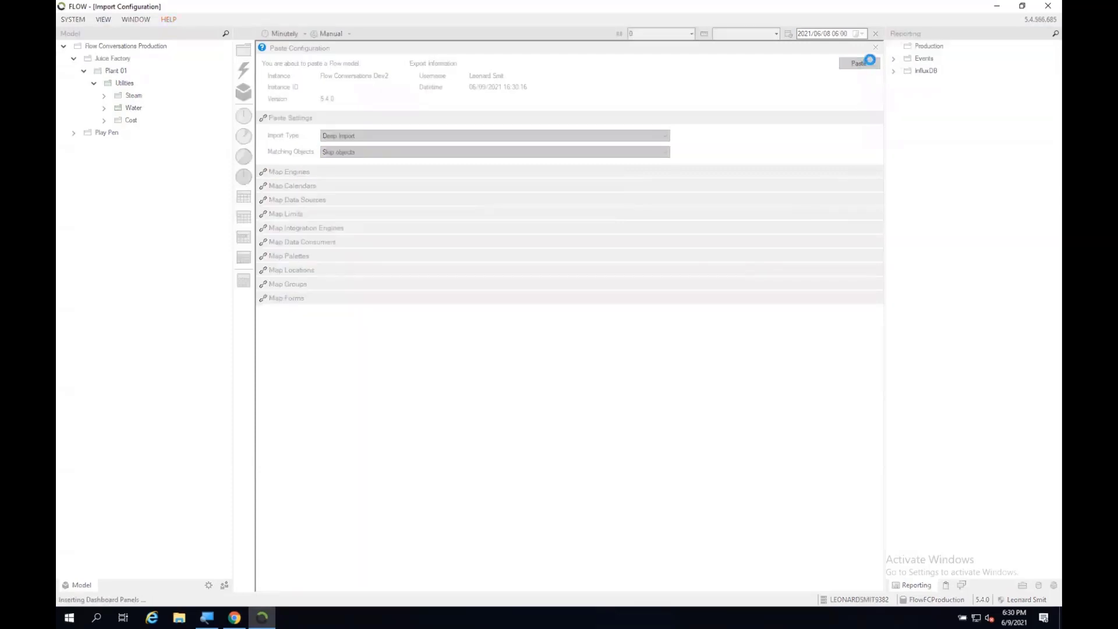
# - Expand the Production reporting folder through Utilities and Boiler down to the Boiler Overview dashboard
pyautogui.click(894, 47)
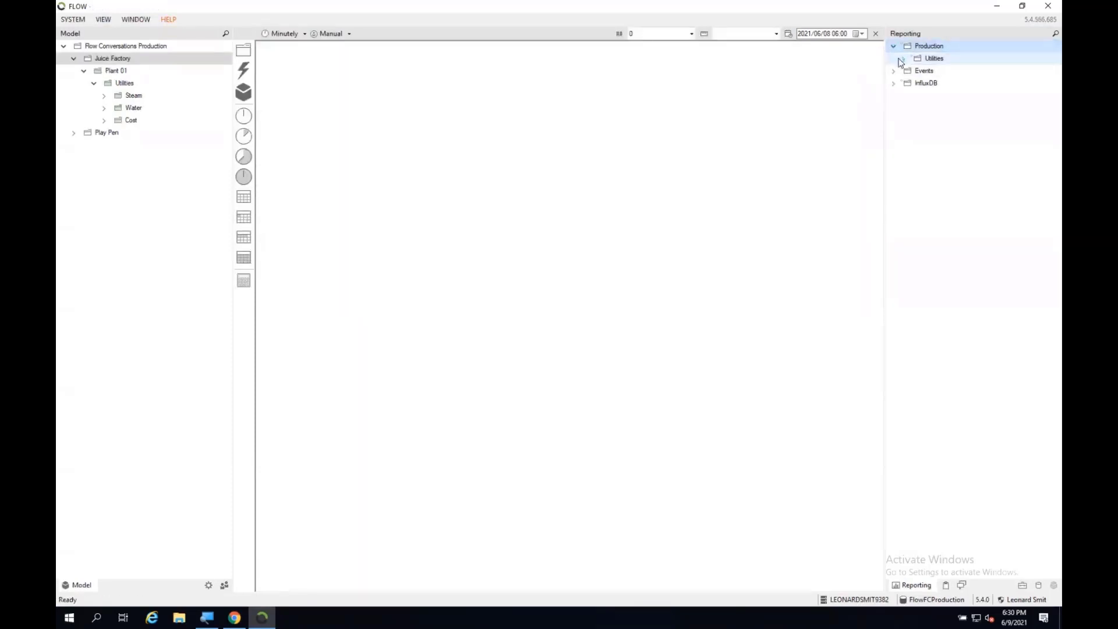
pyautogui.click(904, 59)
pyautogui.click(913, 70)
pyautogui.click(924, 95)
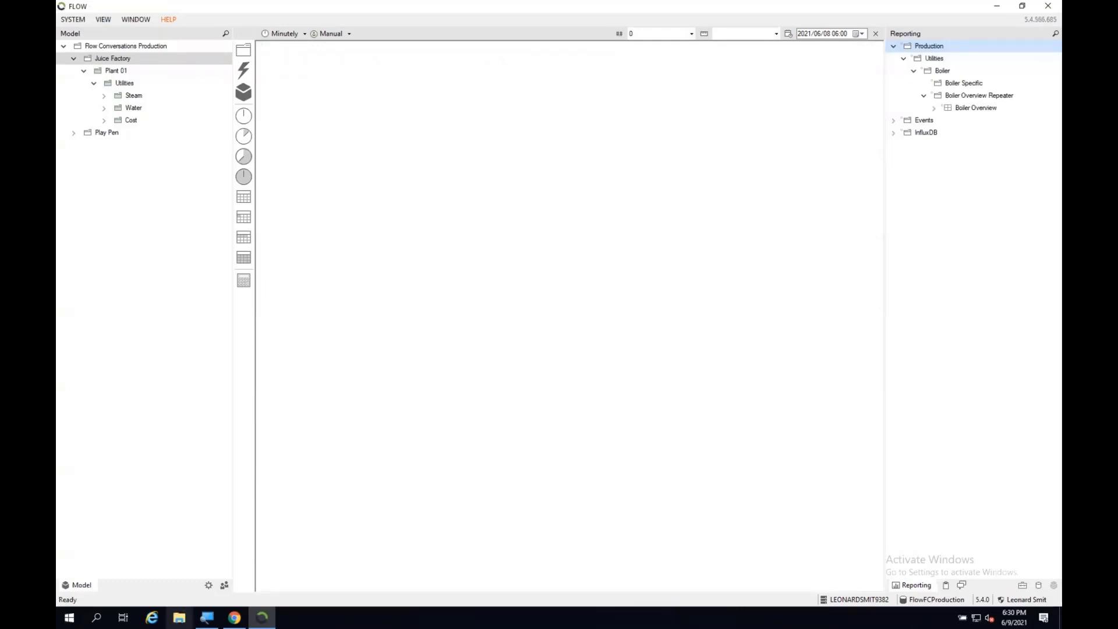
# - Switch to Chrome, refresh the Flow Conversations Production site and open the Boiler Overview dashboard under Boiler Overview Repeater
pyautogui.click(240, 619)
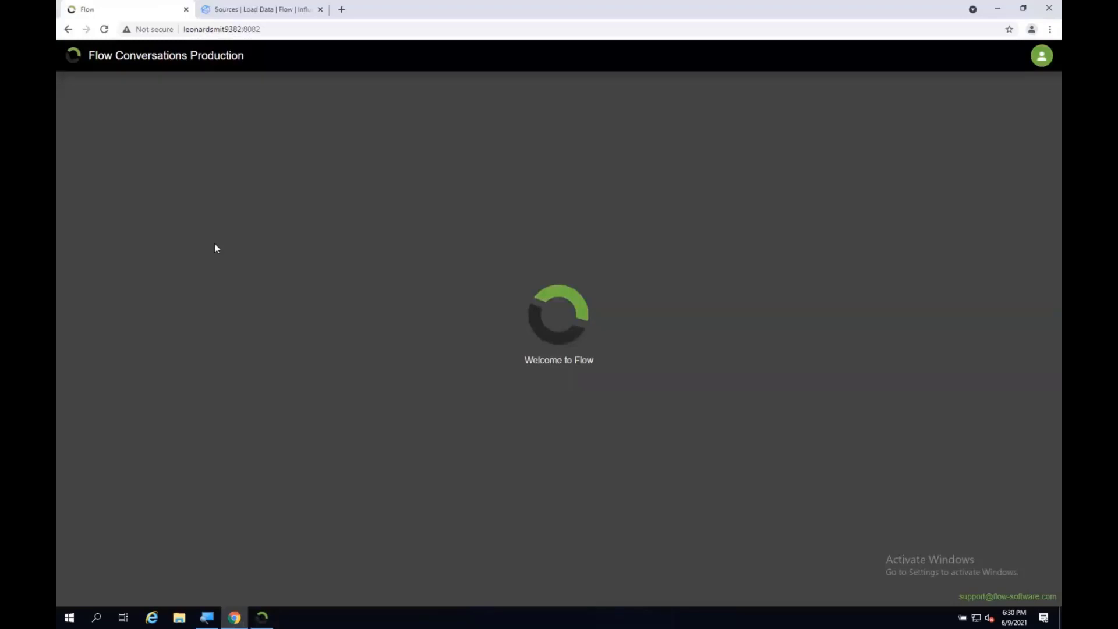
pyautogui.click(76, 62)
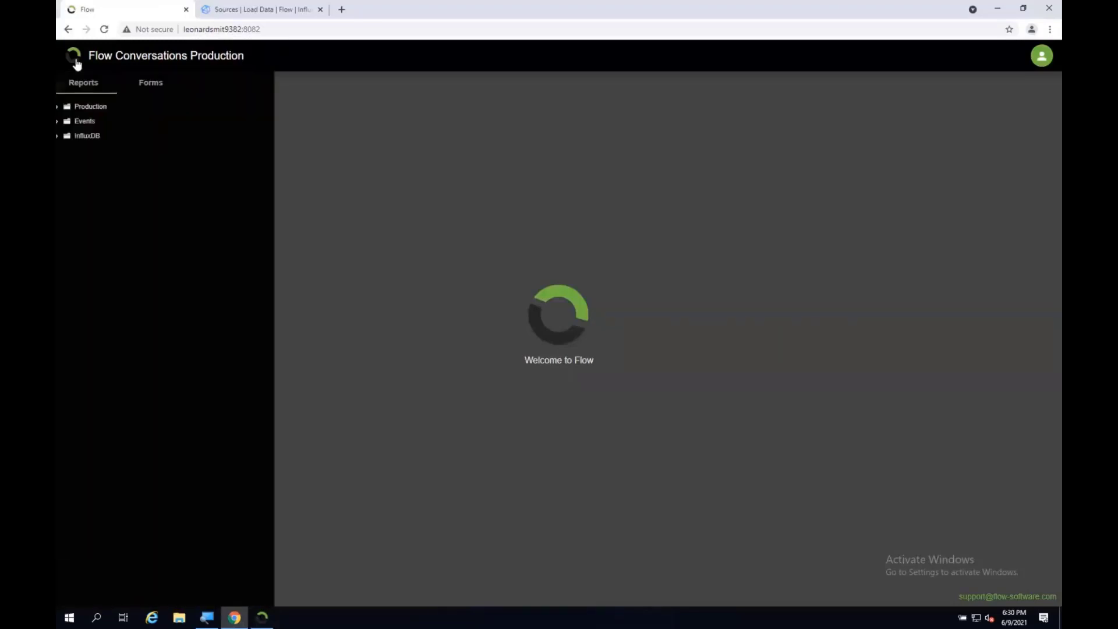
pyautogui.click(72, 109)
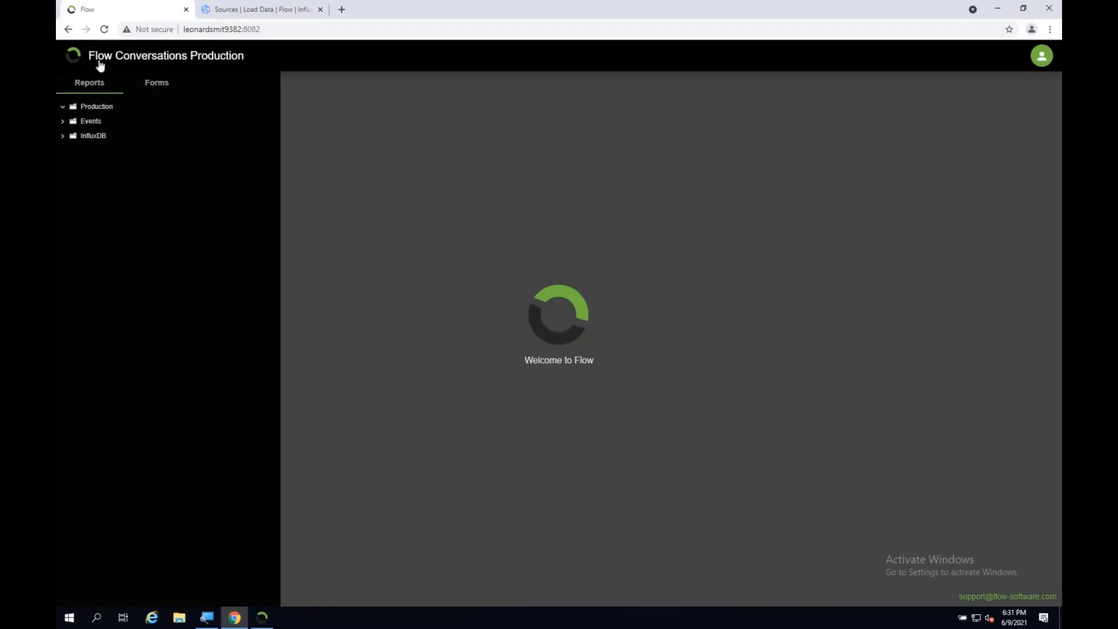
pyautogui.click(105, 32)
pyautogui.click(63, 106)
pyautogui.click(71, 121)
pyautogui.click(79, 136)
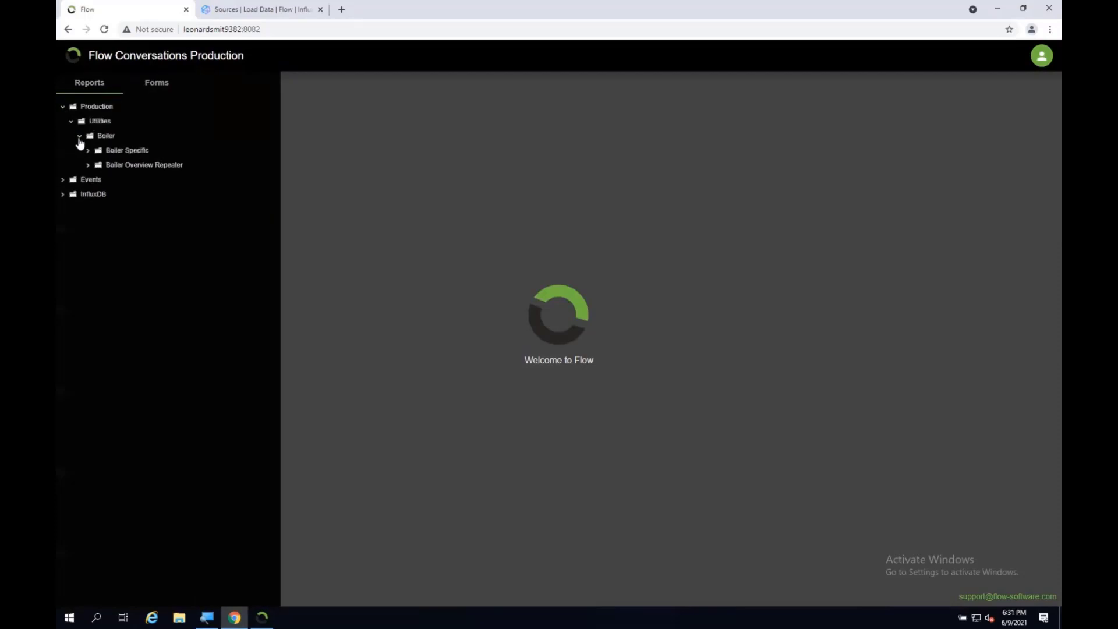
pyautogui.click(87, 166)
pyautogui.click(146, 181)
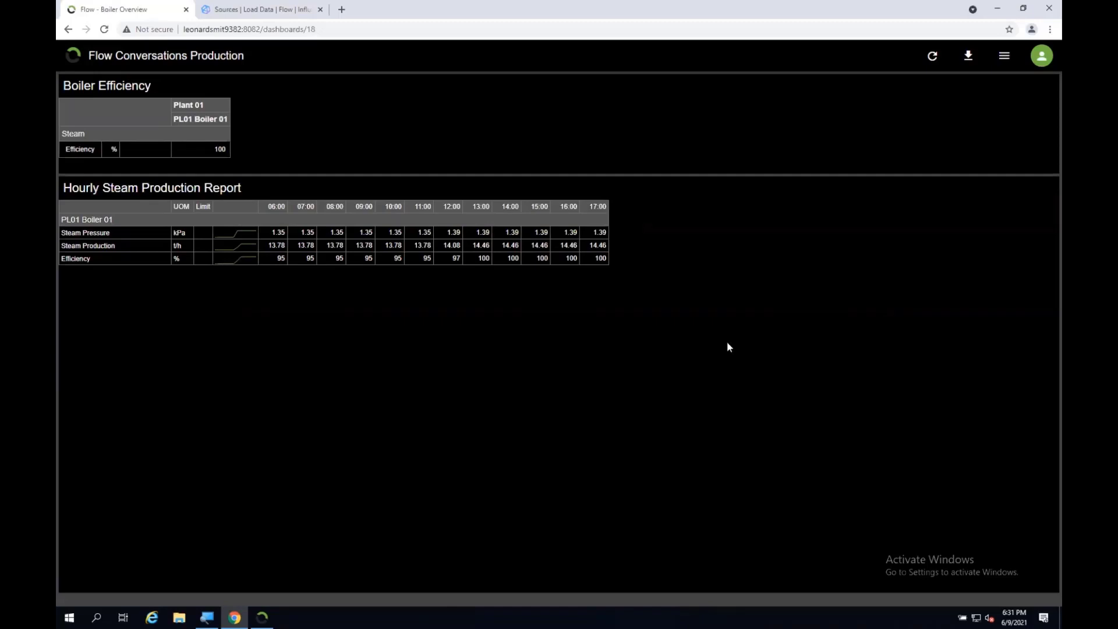
# - Return to the production instance in the Flow configuration tool and display its templates tree
pyautogui.click(263, 619)
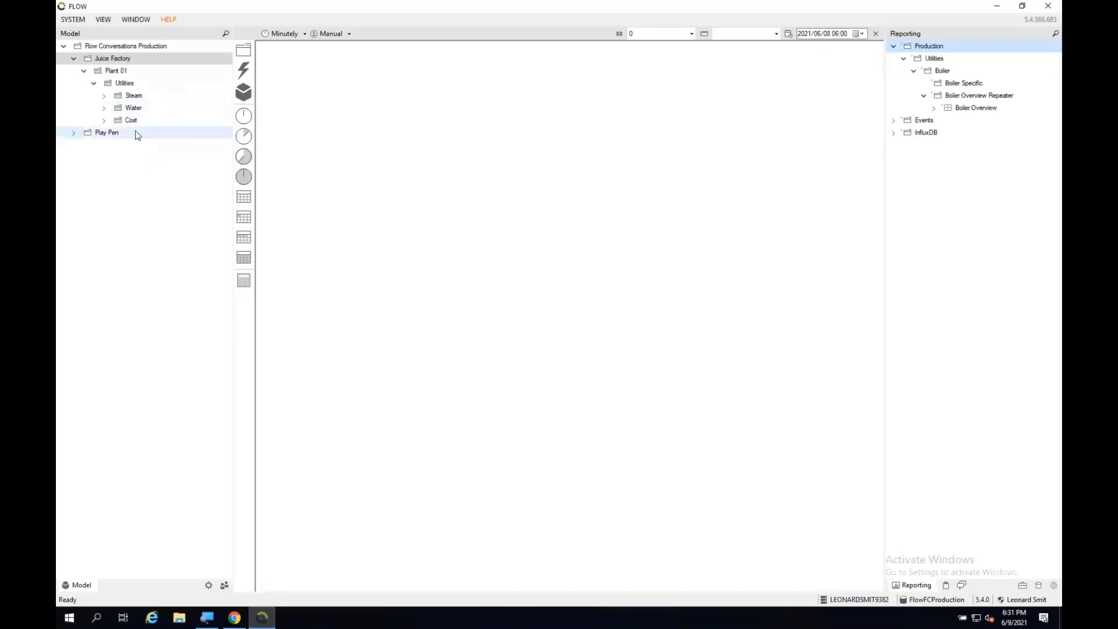
pyautogui.click(87, 62)
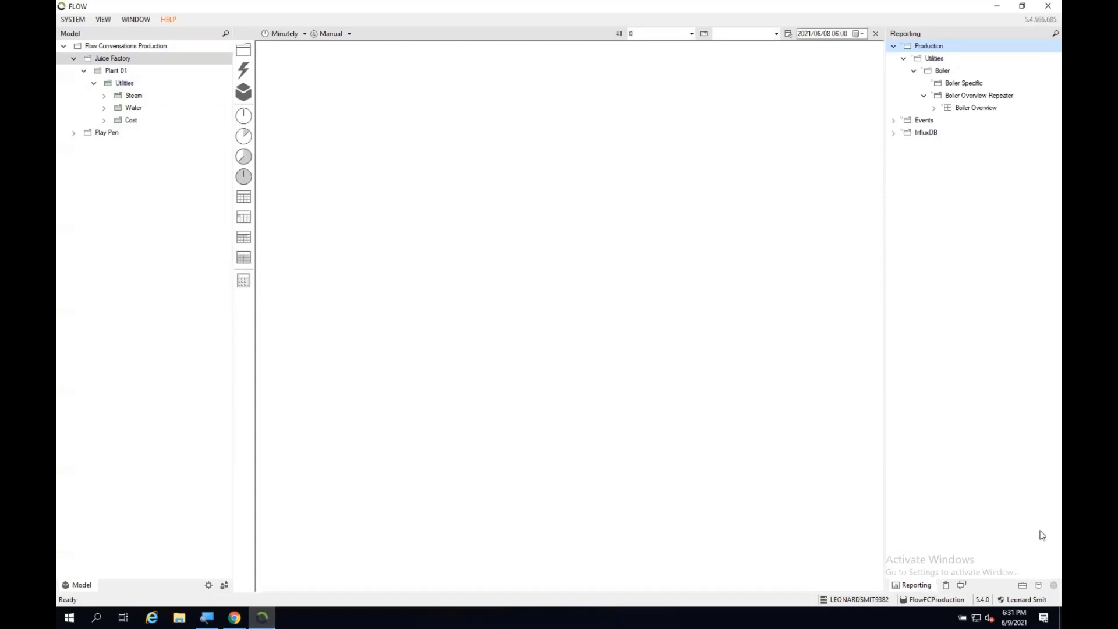
pyautogui.click(1056, 586)
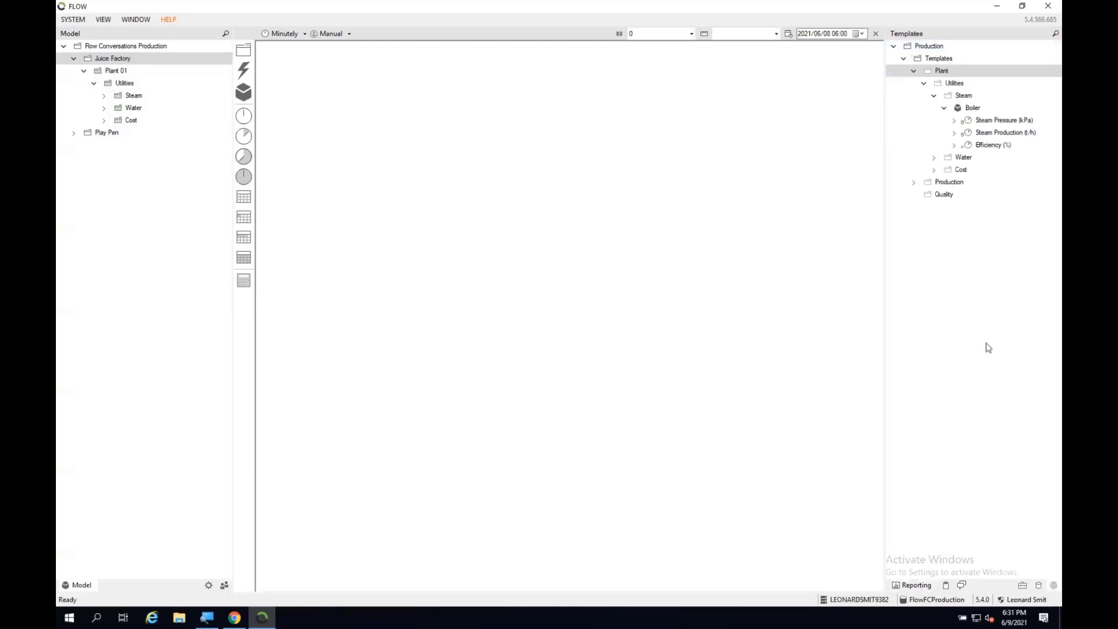
# - Start a bulk instantiation of the Plant template under Juice Factory, with Area value Utilities and an instantiation count of 4
pyautogui.click(939, 71)
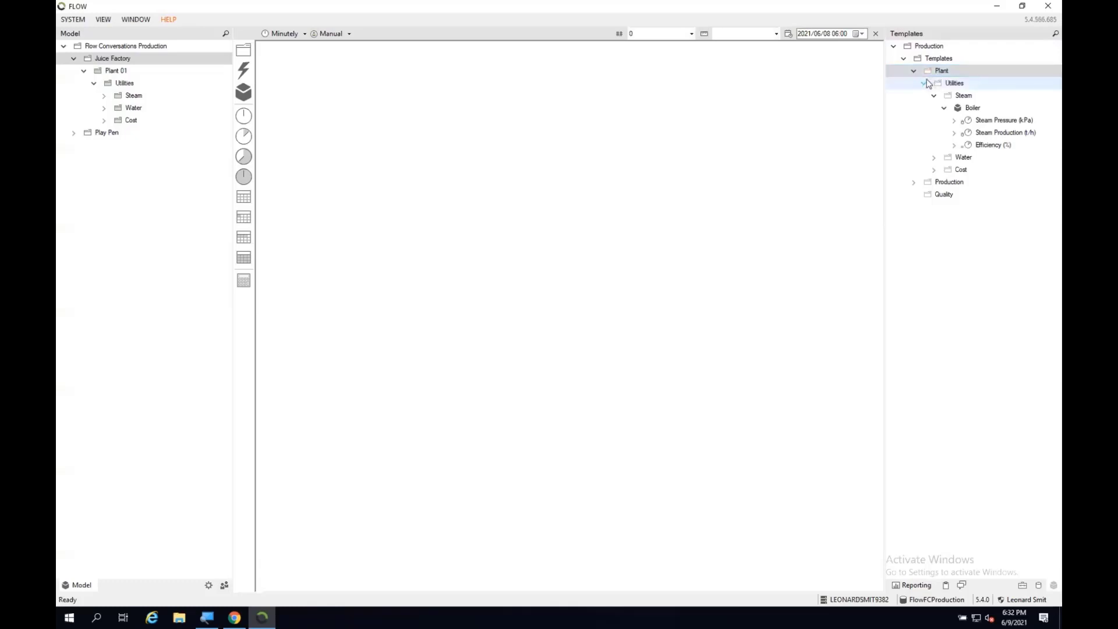
pyautogui.moveTo(933, 70); pyautogui.dragTo(116, 60)
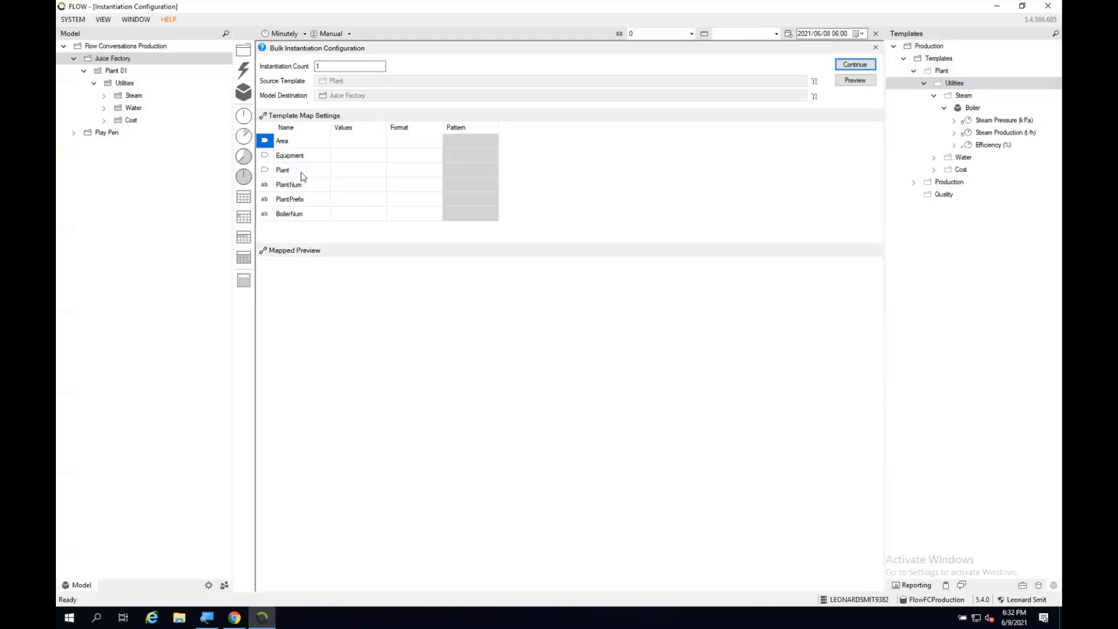
pyautogui.click(351, 156)
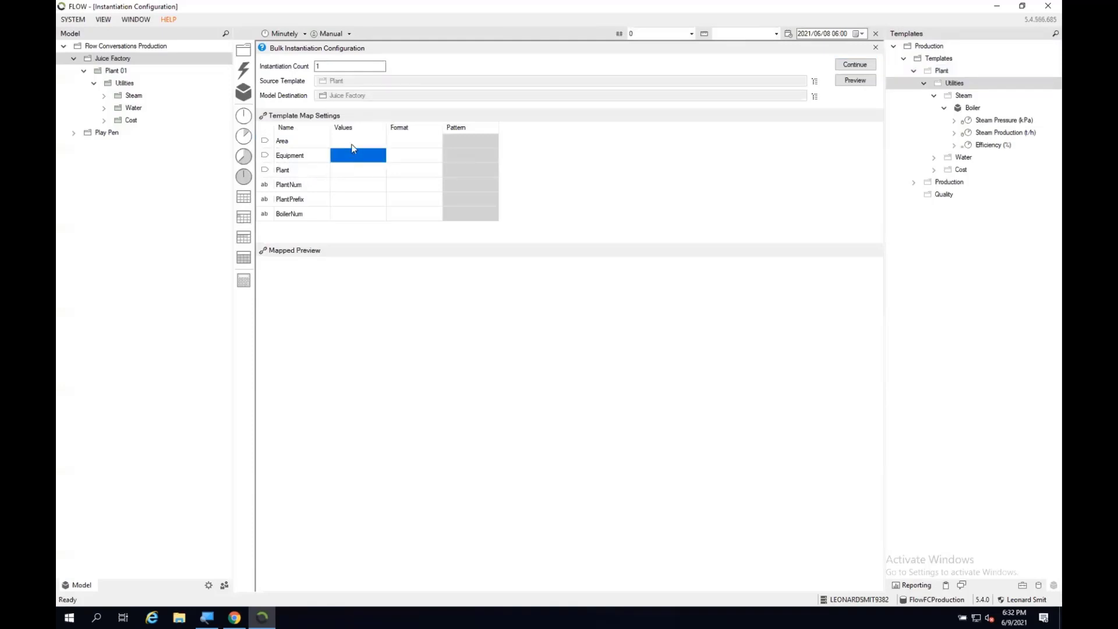
pyautogui.click(355, 145)
pyautogui.click(355, 149)
pyautogui.write('Utilities')
pyautogui.click(354, 156)
pyautogui.moveTo(324, 65); pyautogui.dragTo(314, 66)
pyautogui.write('4')
# - Expand Boiler 3 and Boiler 4 in the Utilities namespace, and set the Equipment values to 20-50/10 with format 000
pyautogui.click(1039, 585)
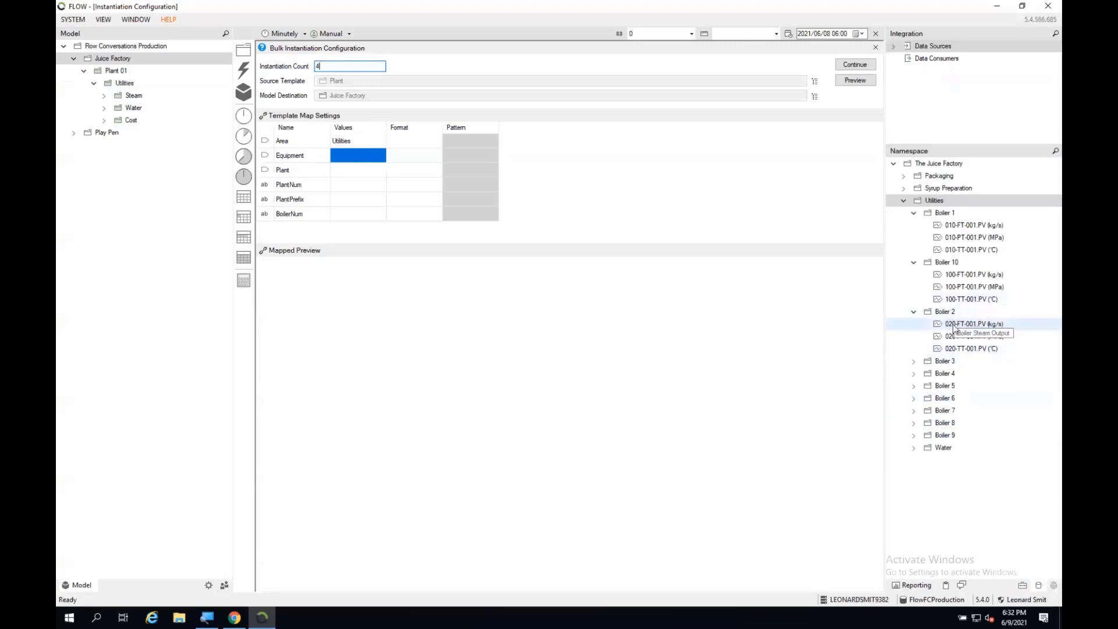
pyautogui.click(913, 361)
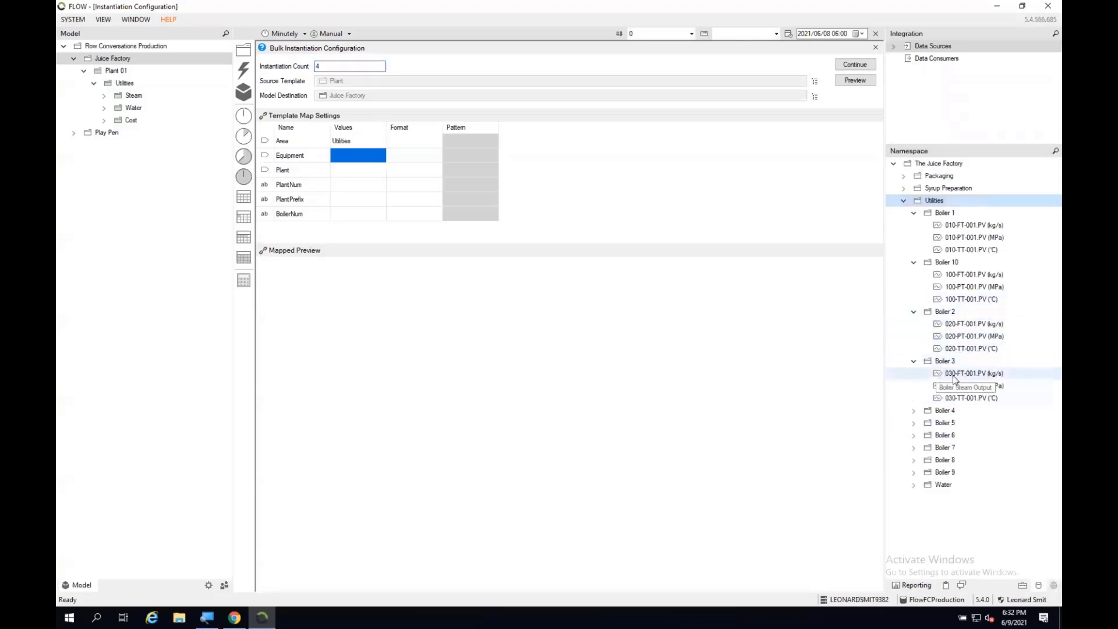
pyautogui.click(914, 410)
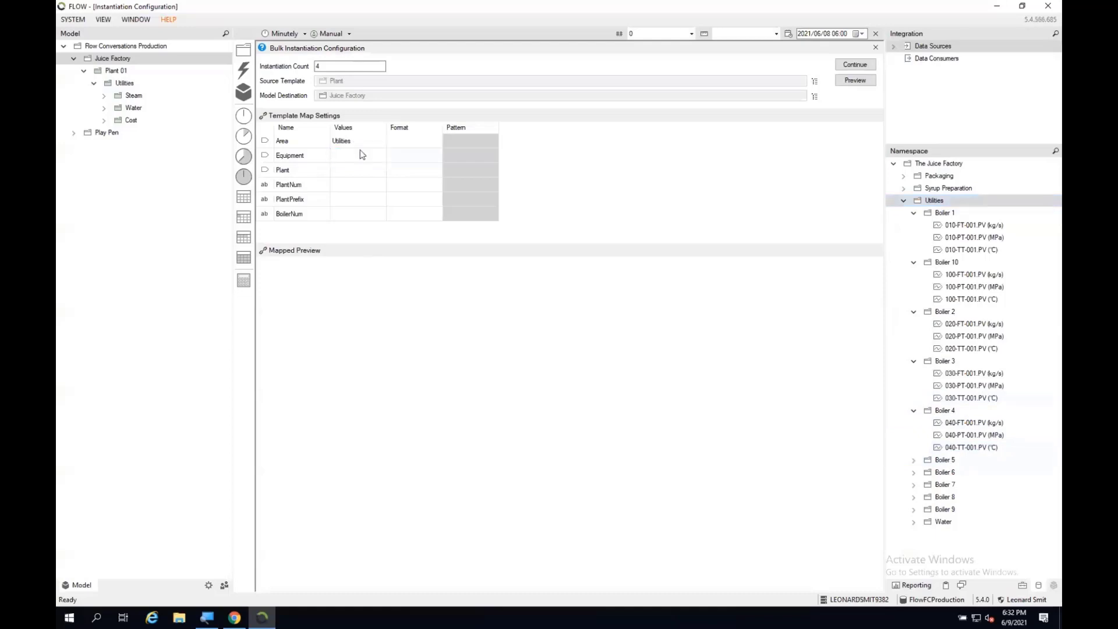
pyautogui.write('20-50/10')
pyautogui.click(416, 157)
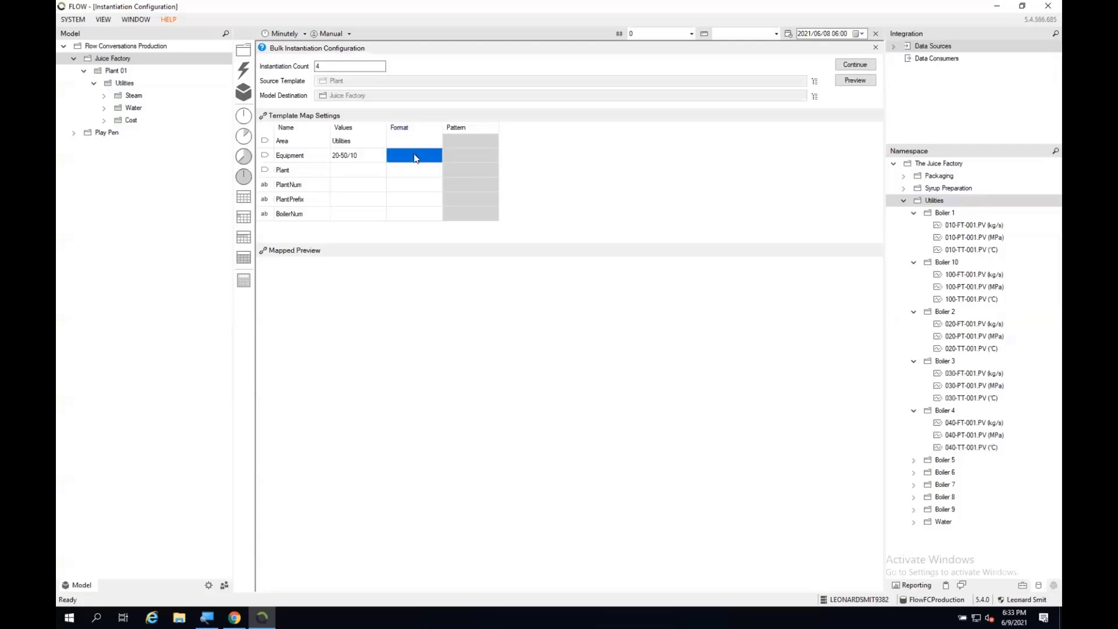
pyautogui.write('000')
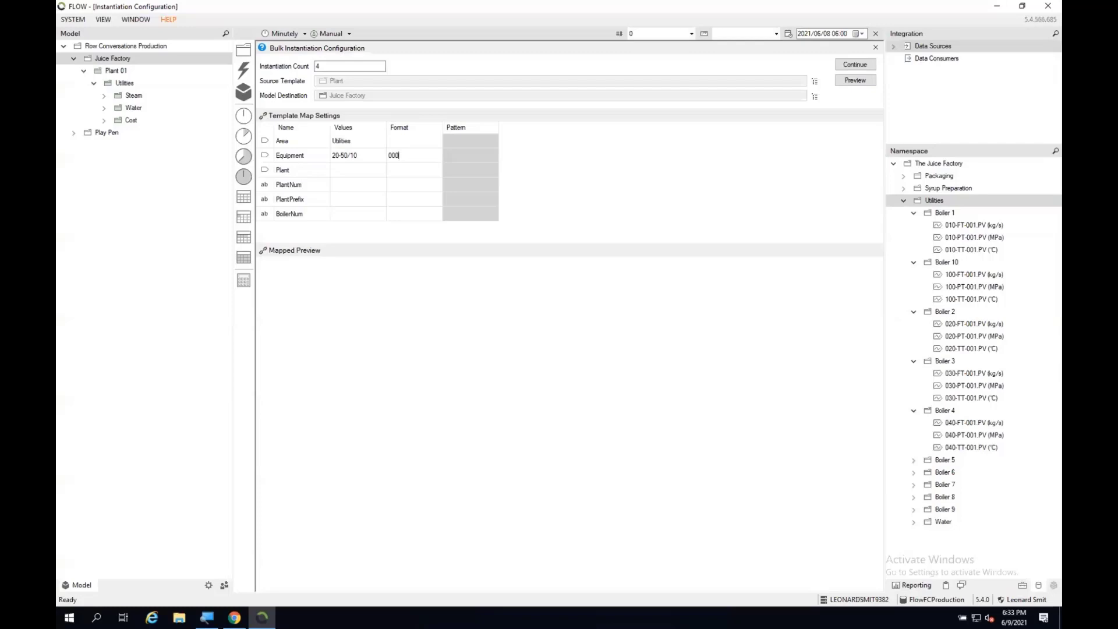
# - Set the Plant mapping's values to Plant [X], with pattern 2-5/1 and format 00
pyautogui.click(353, 173)
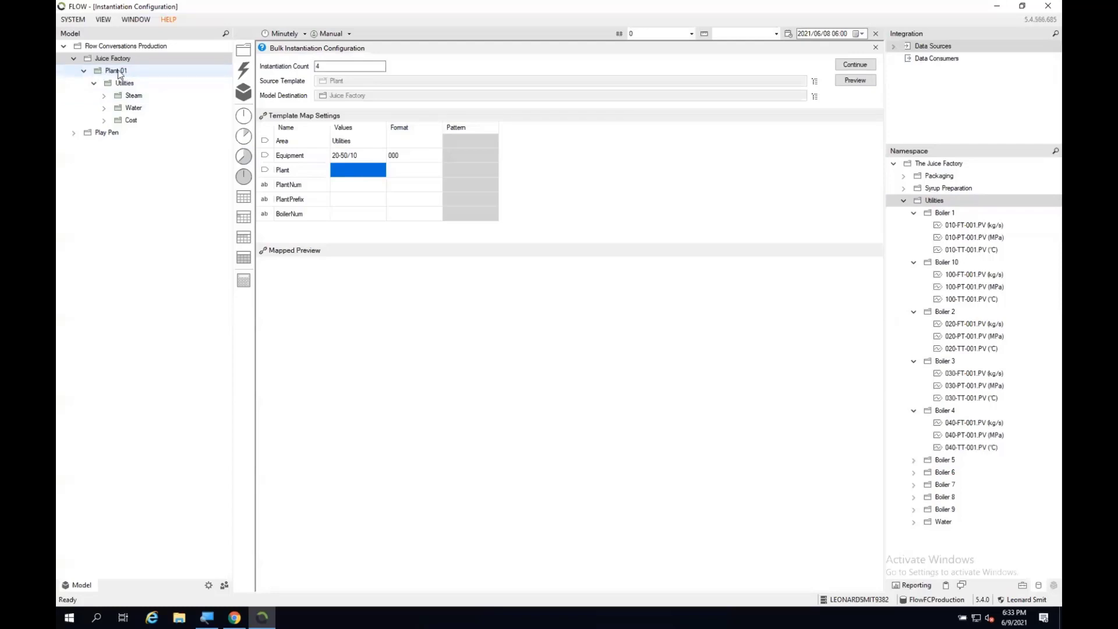
pyautogui.click(355, 170)
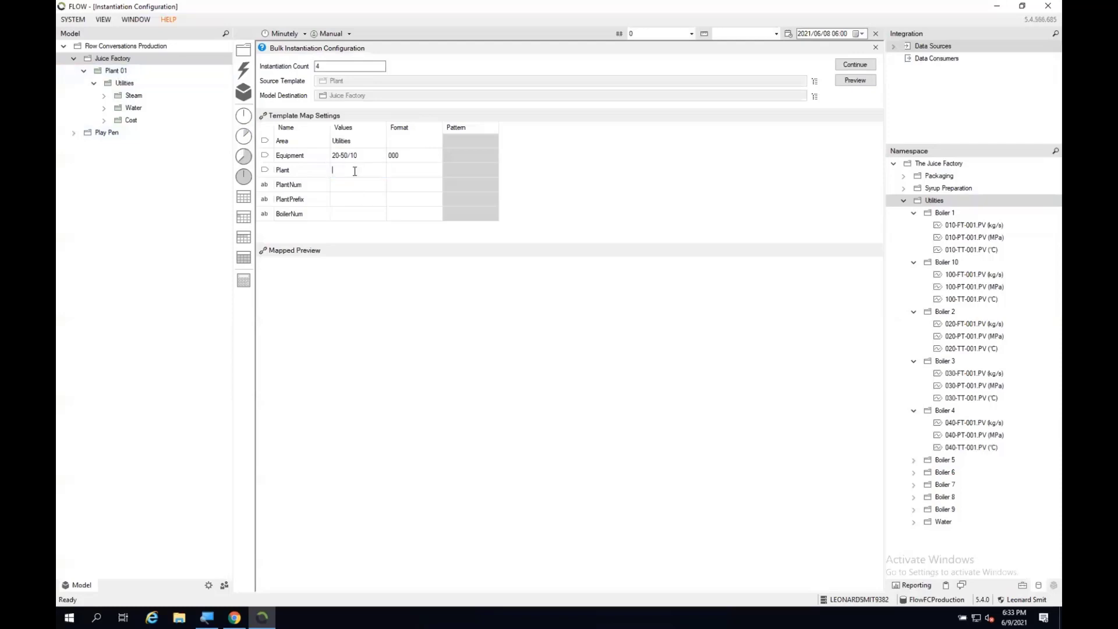
pyautogui.write('Plant [X')
pyautogui.click(422, 171)
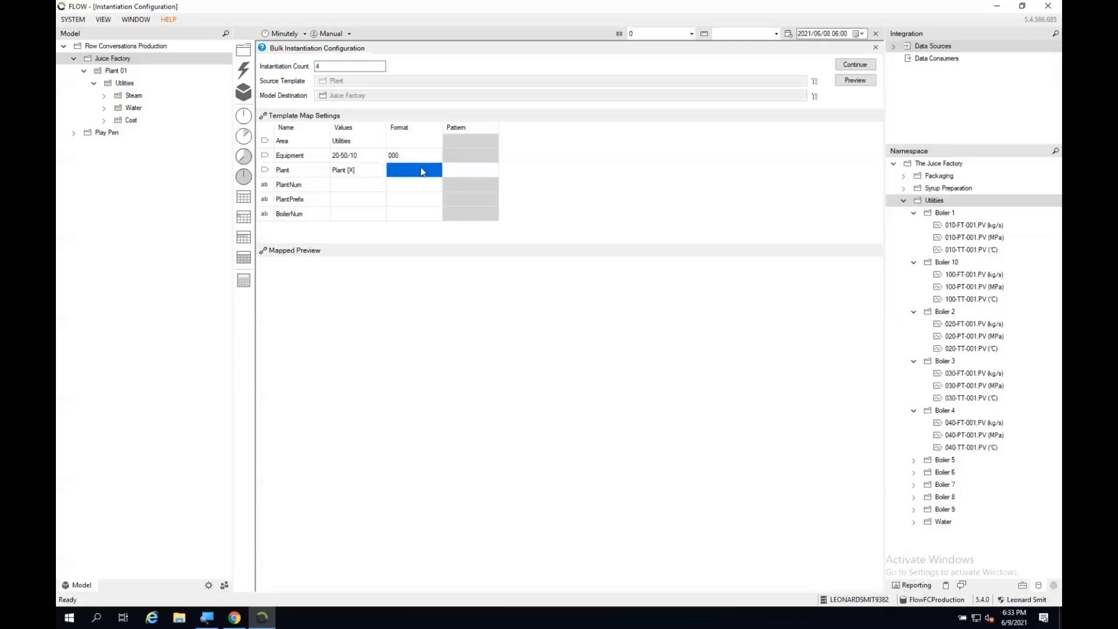
pyautogui.click(450, 170)
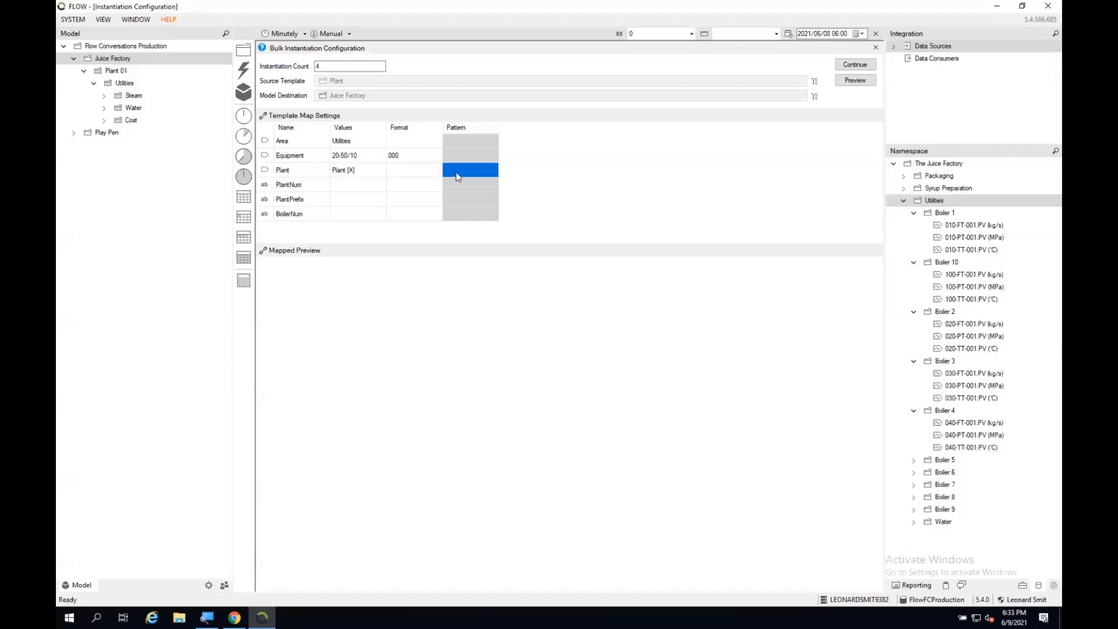
pyautogui.write('2-5')
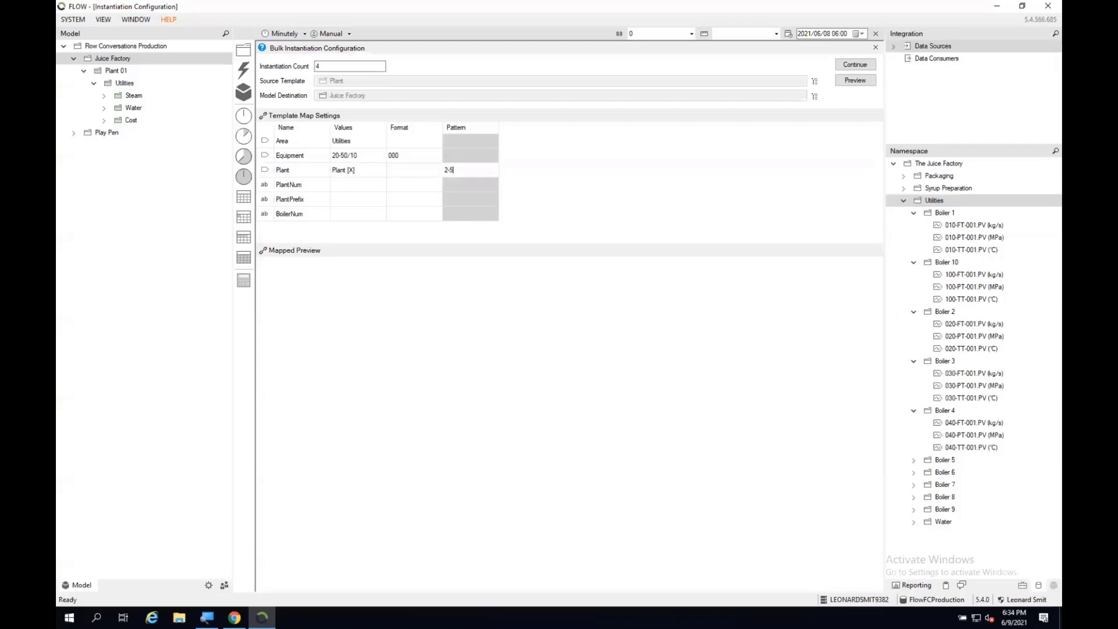
pyautogui.write('/1')
pyautogui.click(411, 173)
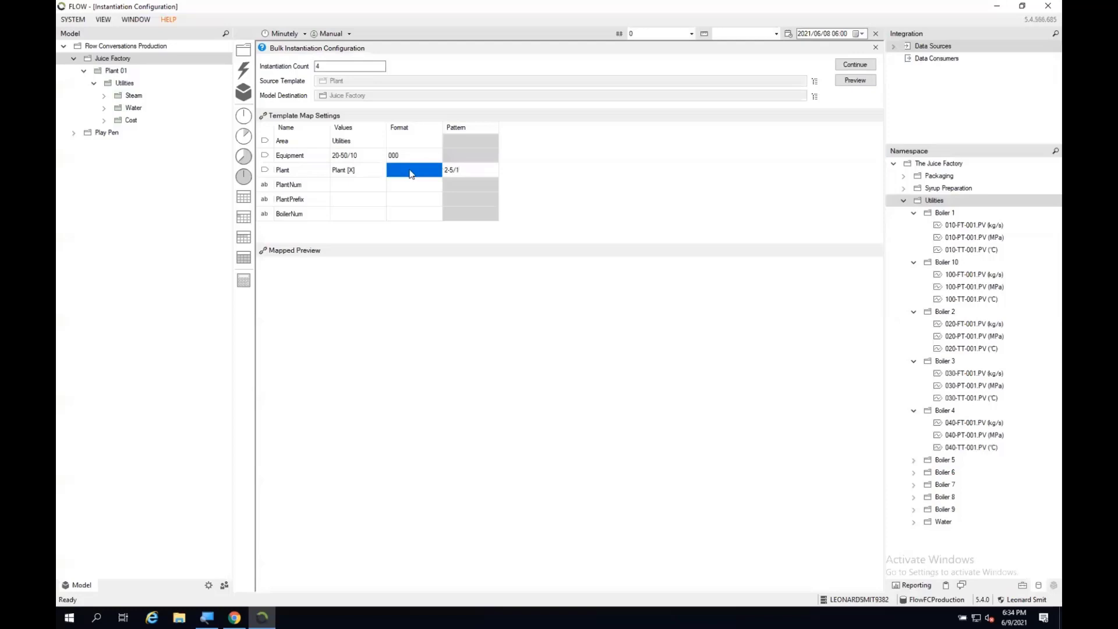
pyautogui.write('00')
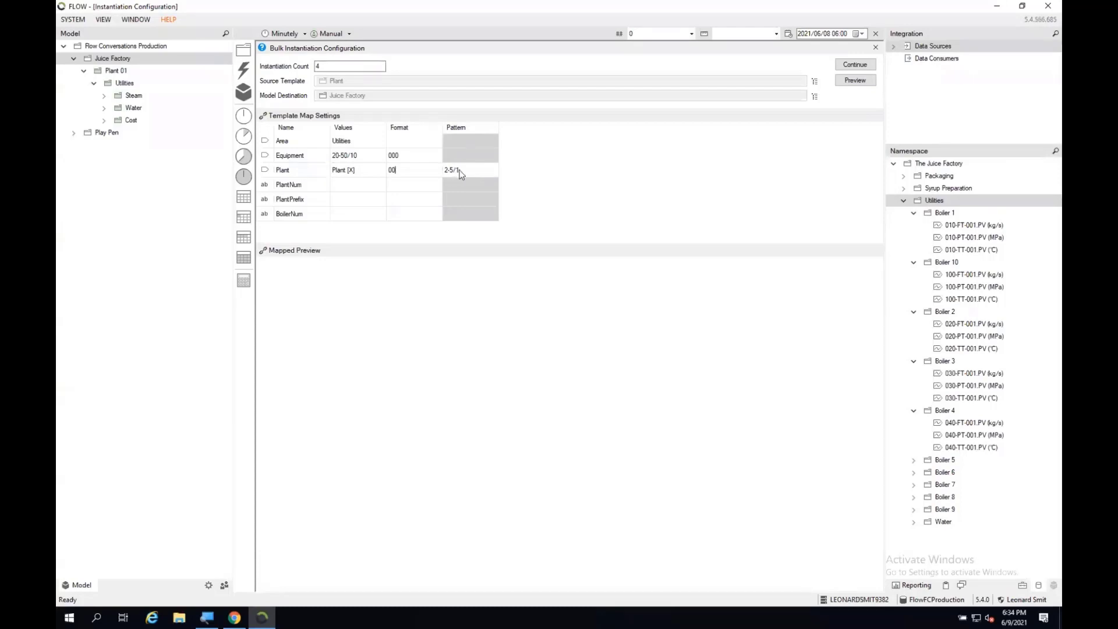
# - Set the PlantNum mapping's values to 2-5 with format 00
pyautogui.click(344, 185)
pyautogui.write('2-5')
pyautogui.click(406, 187)
pyautogui.write('00')
# - Set the PlantPrefix mapping's values to 2-5 with format PL00
pyautogui.click(377, 205)
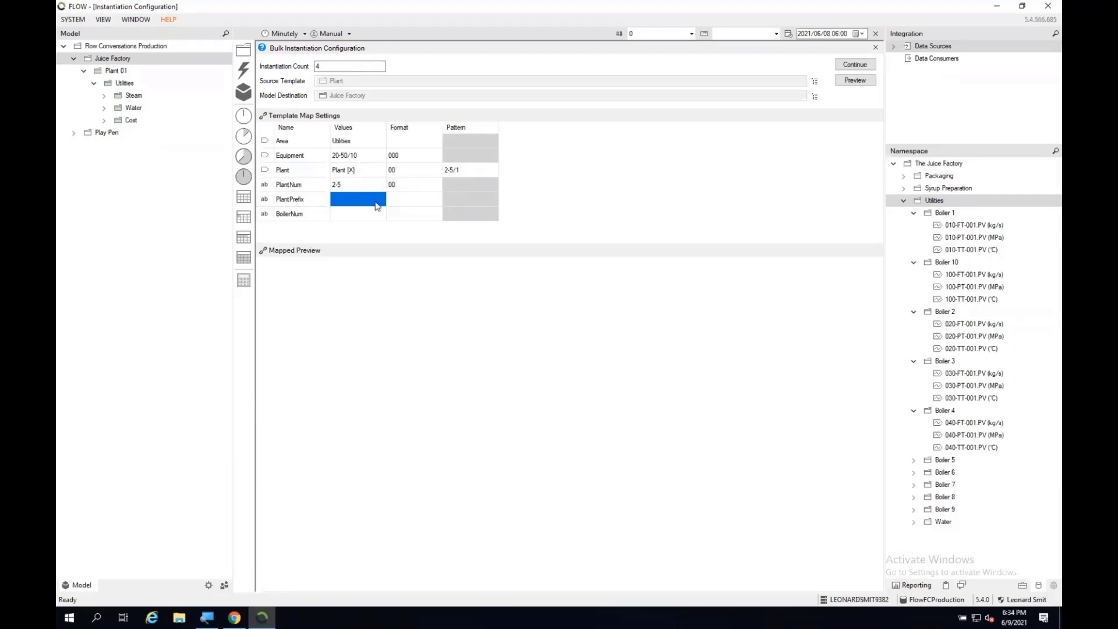
pyautogui.write('P')
pyautogui.write('2-5')
pyautogui.click(403, 203)
pyautogui.write('PL00')
# - Set the BoilerNum mapping's values to 2-5 with format 00
pyautogui.click(368, 224)
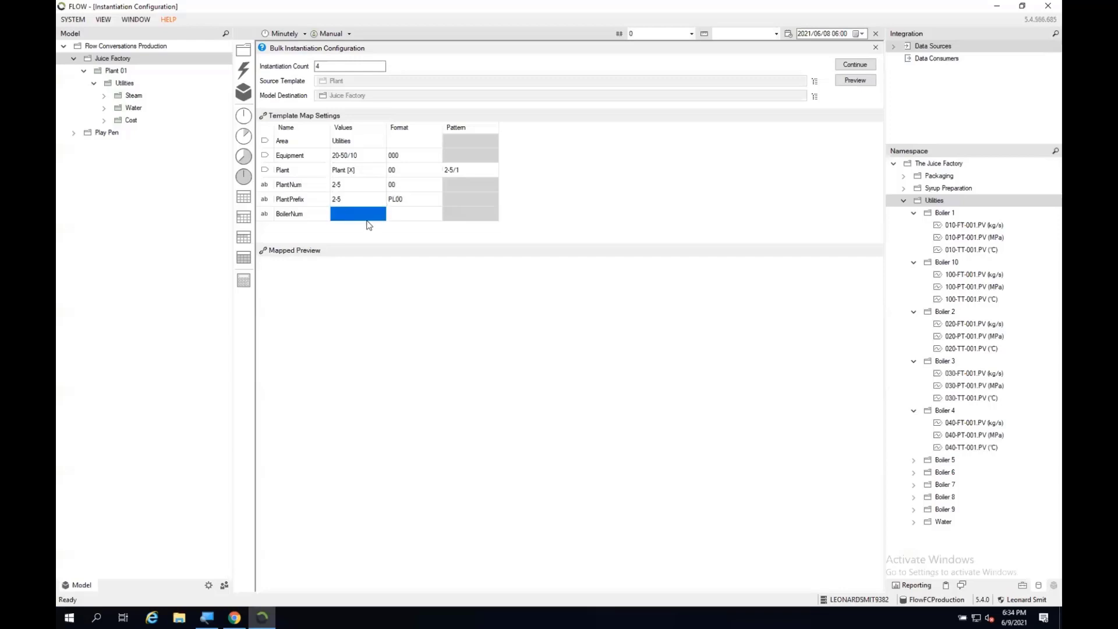
pyautogui.write('2-5')
pyautogui.click(425, 221)
pyautogui.write('00')
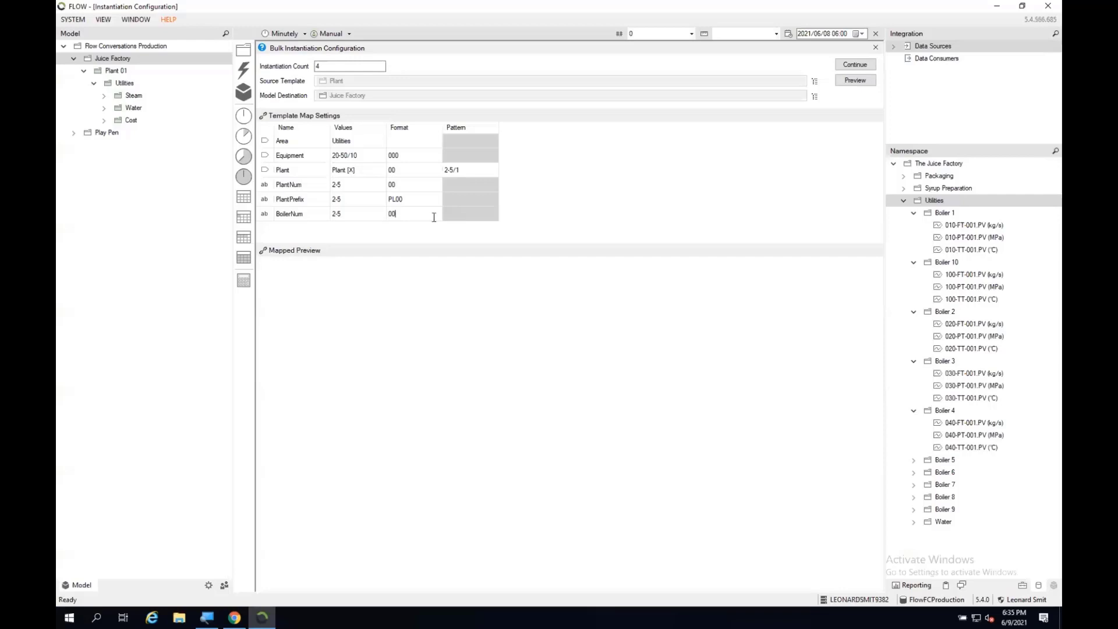
# - Preview the bulk instantiation and expand Plant 02 and Plant 05 through Utilities and Steam to check their boilers
pyautogui.click(850, 84)
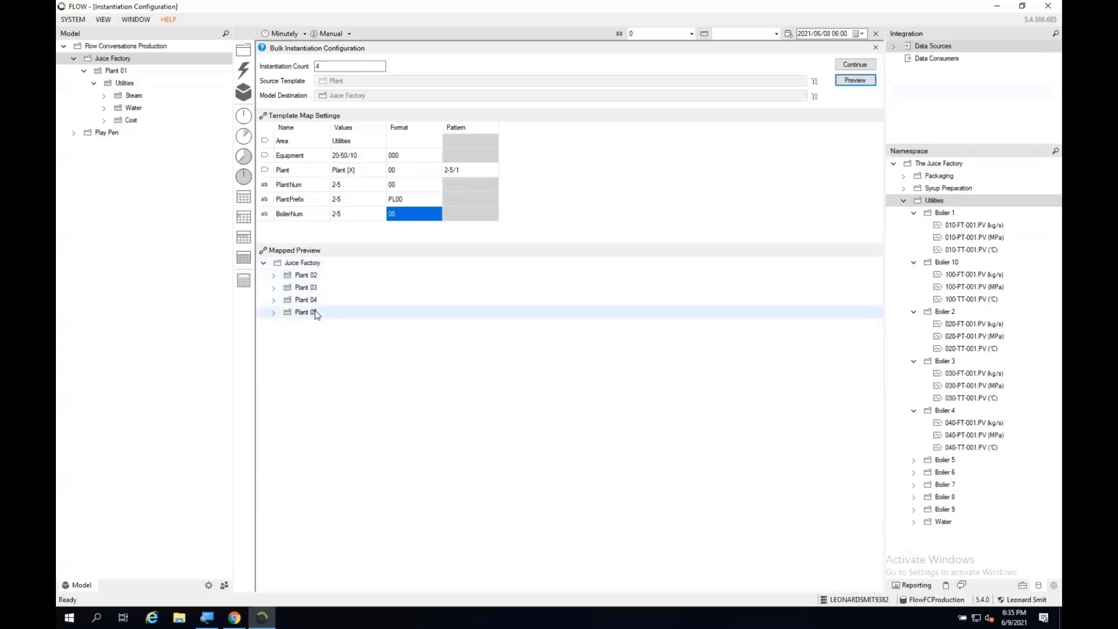
pyautogui.click(273, 275)
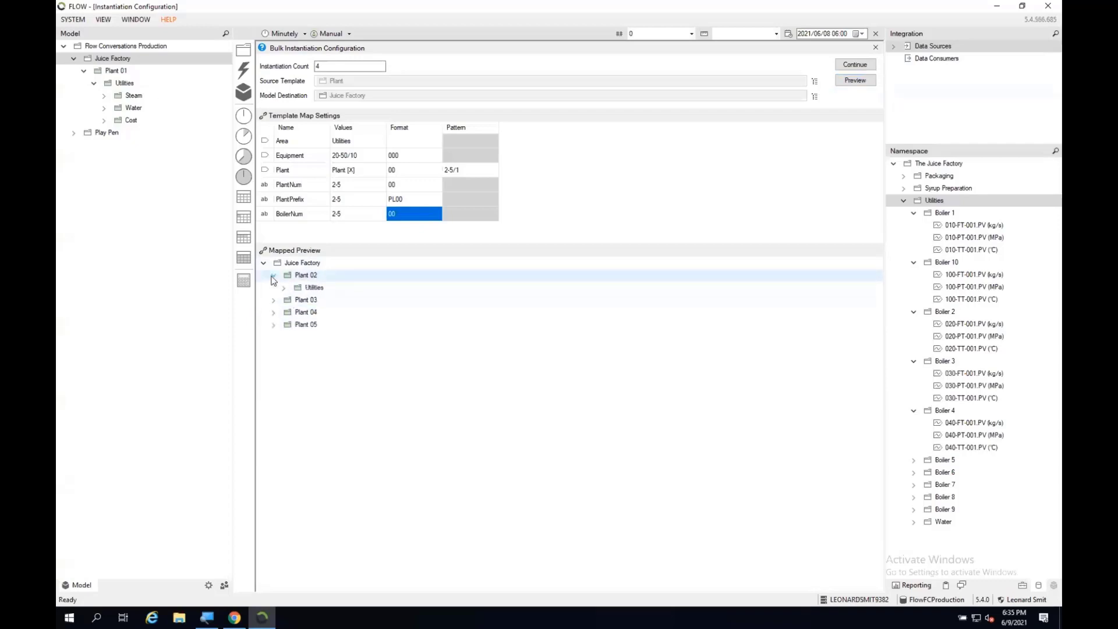
pyautogui.click(283, 288)
pyautogui.click(294, 300)
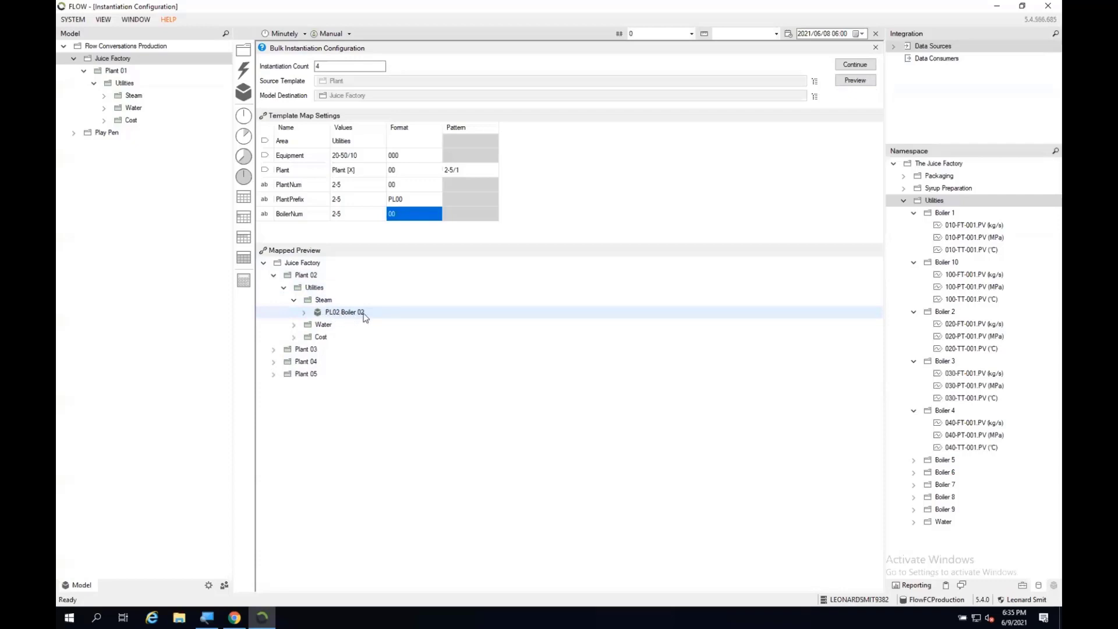
pyautogui.click(273, 374)
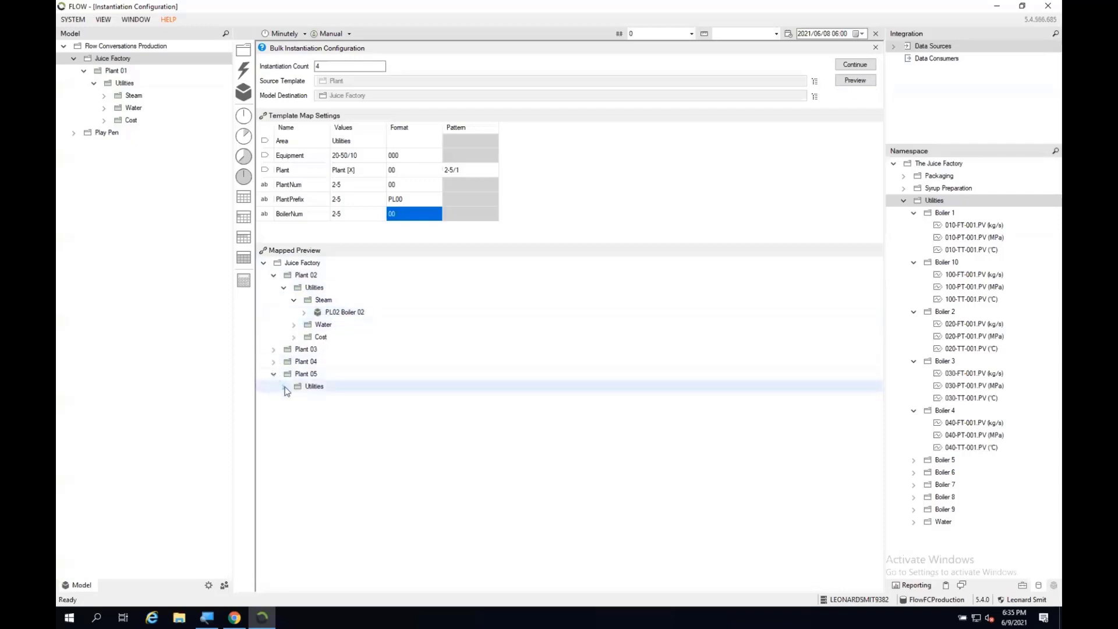
pyautogui.click(284, 386)
pyautogui.click(294, 398)
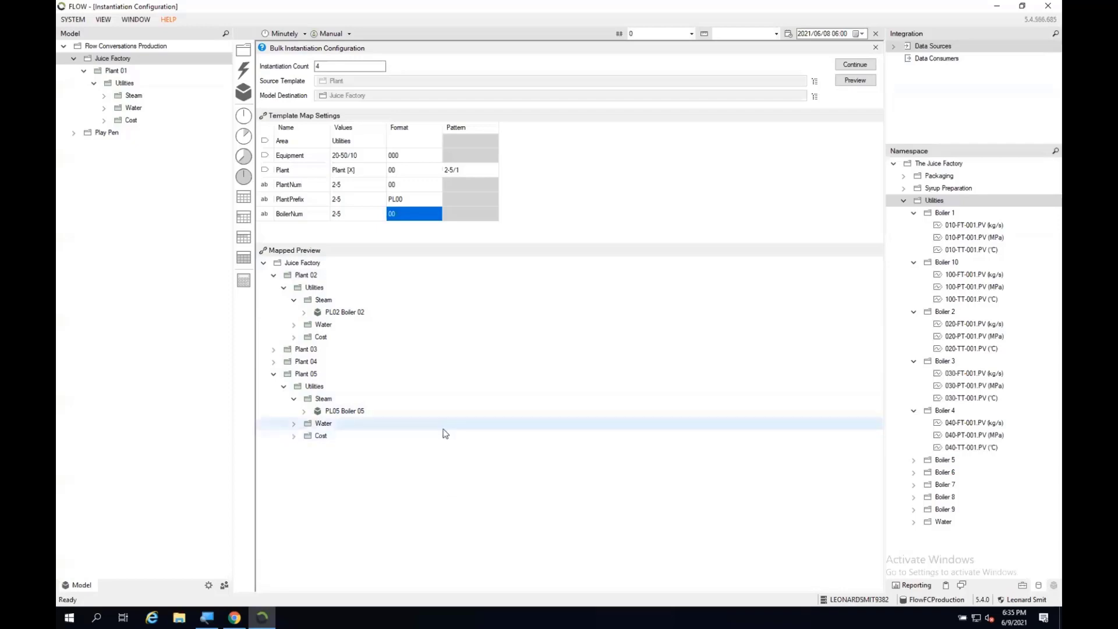
# - Try an instantiation count of 5, preview it, and expand the extra plant through Utilities and Steam to its boiler
pyautogui.doubleClick(326, 66)
pyautogui.write('5')
pyautogui.click(273, 274)
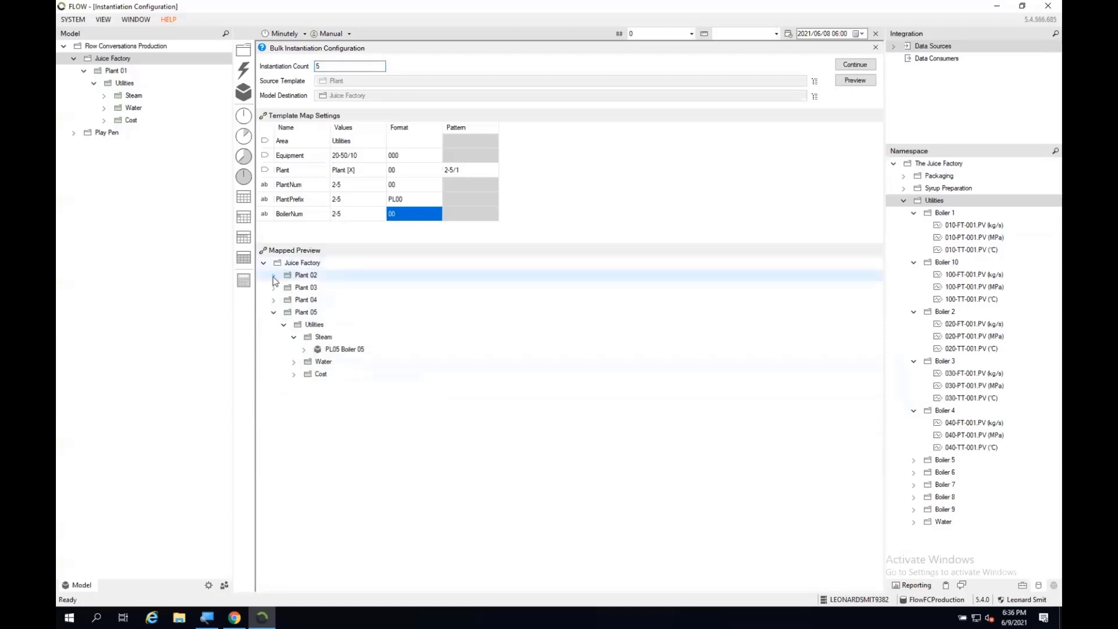
pyautogui.click(273, 312)
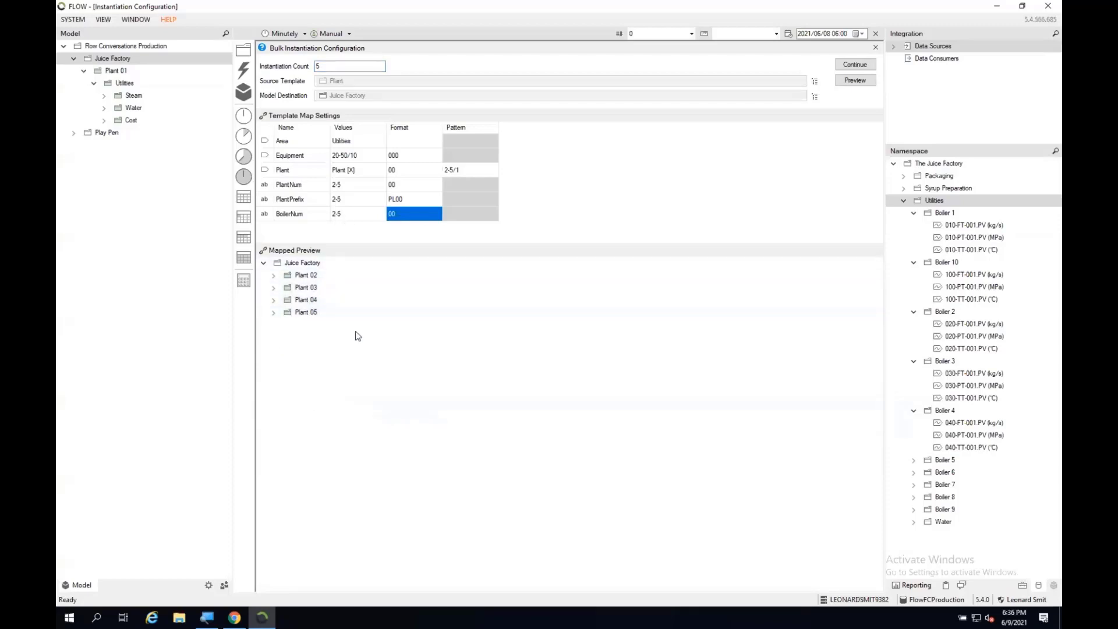
pyautogui.click(855, 80)
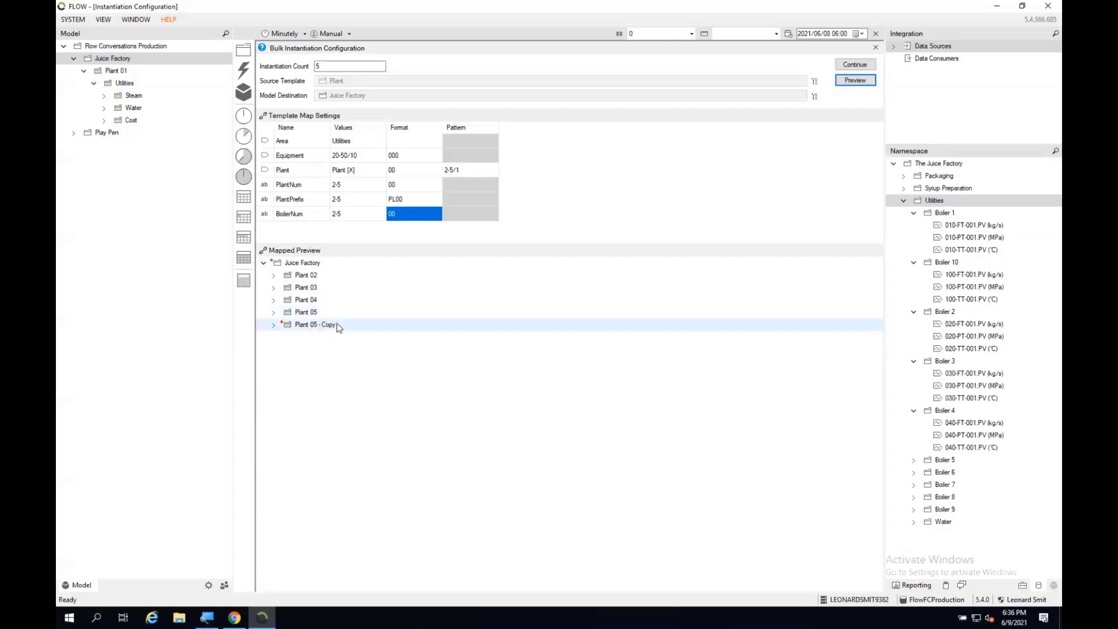
pyautogui.click(273, 325)
pyautogui.click(284, 337)
pyautogui.click(294, 349)
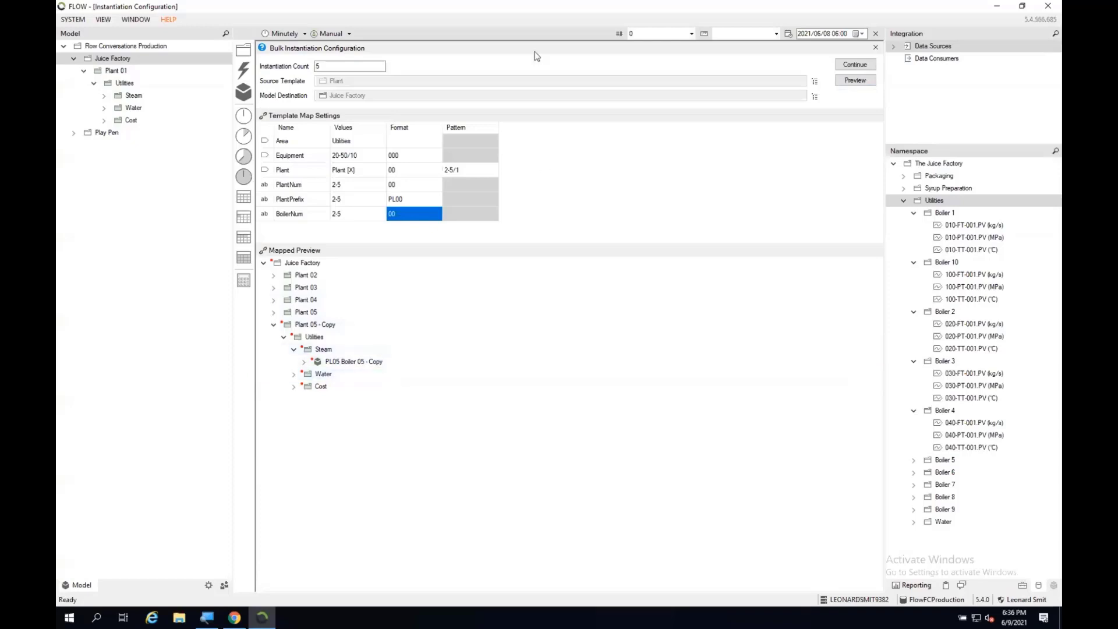
# - Set the instantiation count back to 4, refresh the preview and create the plant instances under Juice Factory
pyautogui.doubleClick(325, 68)
pyautogui.write('4')
pyautogui.click(855, 82)
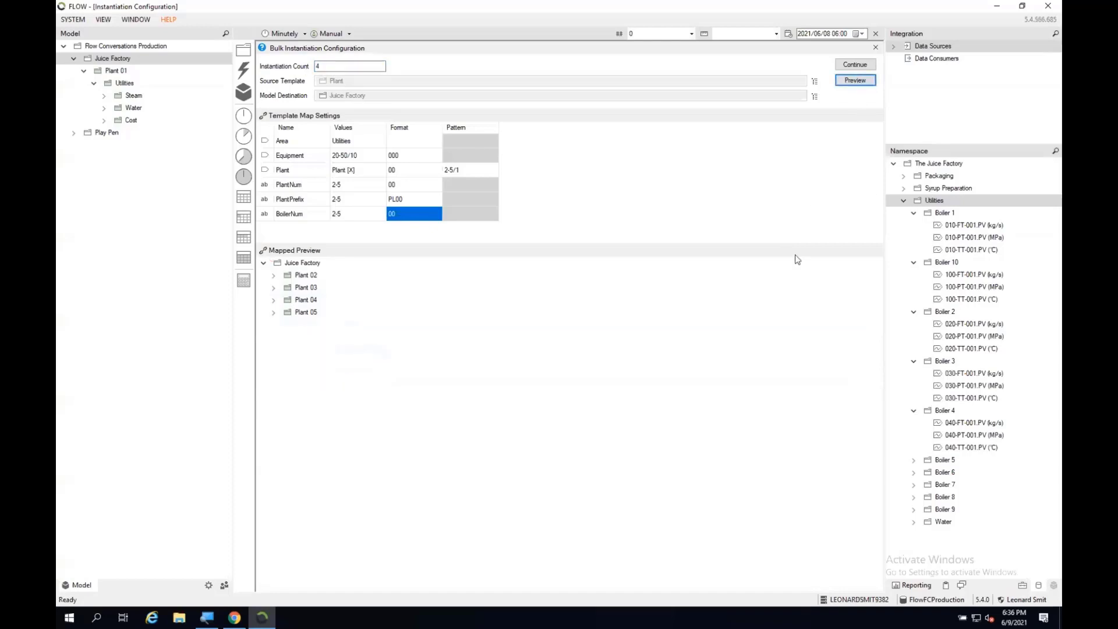
pyautogui.click(855, 65)
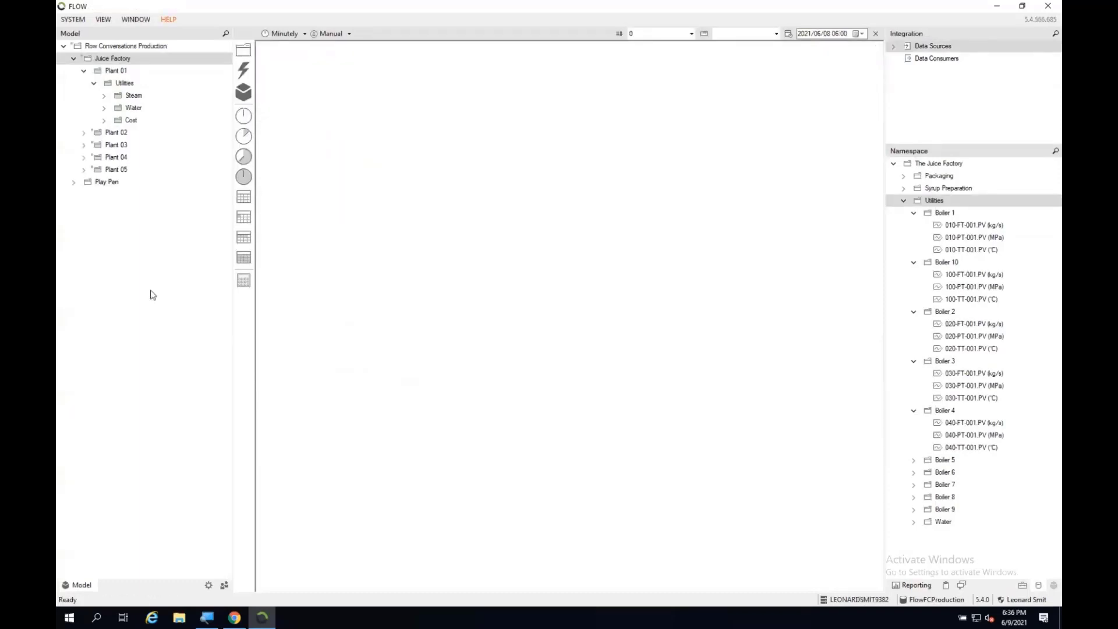
# - Deploy Juice Factory and all of its contents
pyautogui.rightClick(111, 60)
pyautogui.click(128, 64)
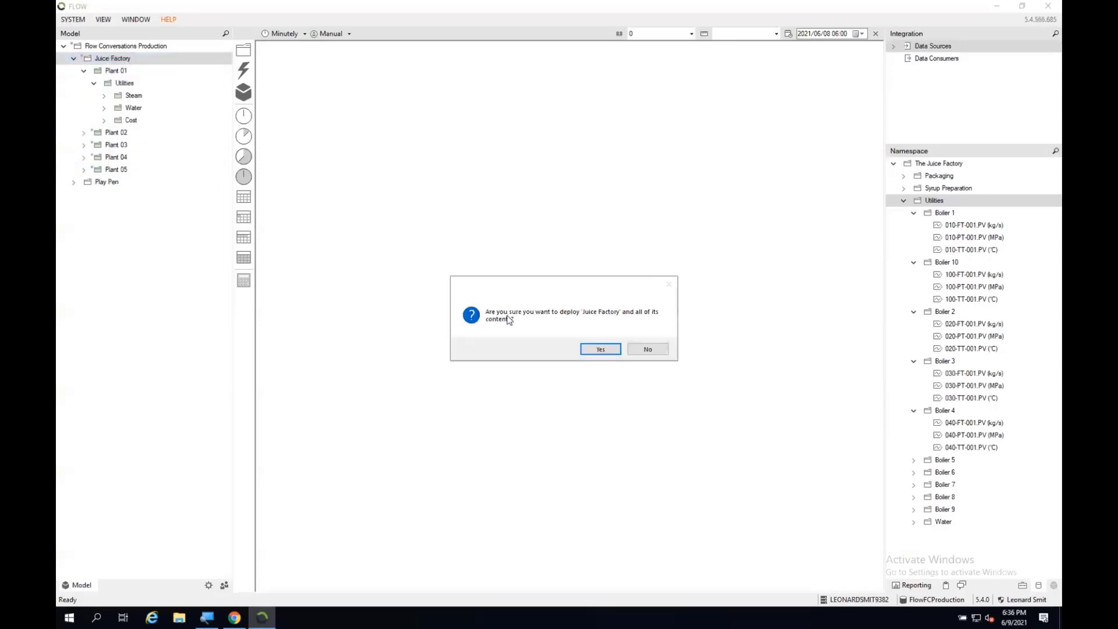
pyautogui.click(599, 348)
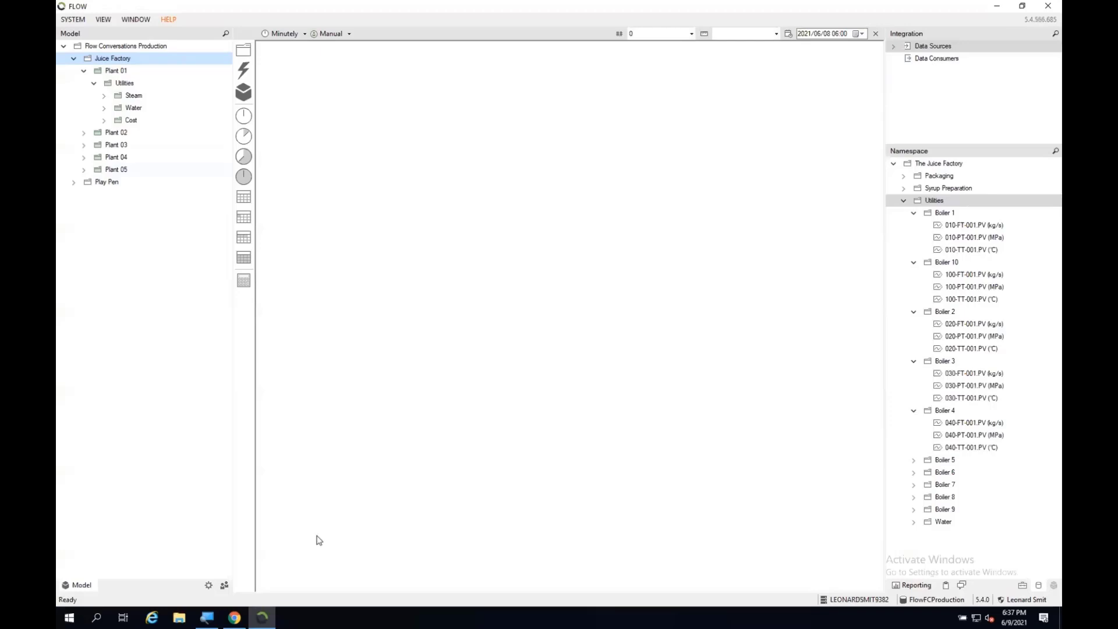
# - Switch to Chrome and reload the Boiler Overview dashboard to check the data for the new plants
pyautogui.click(235, 617)
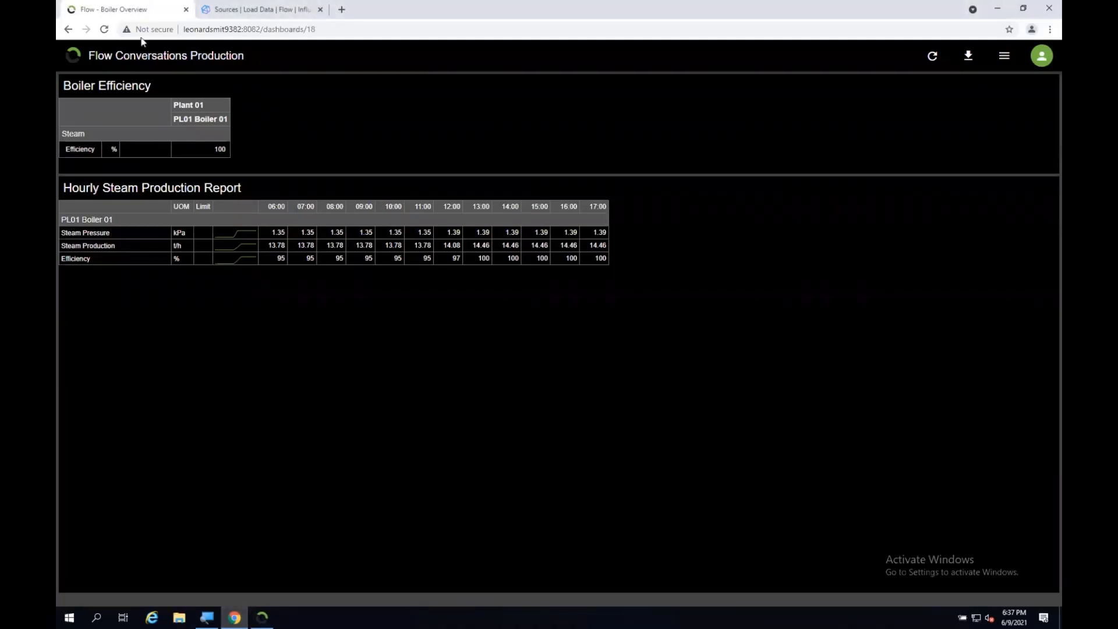
pyautogui.click(102, 28)
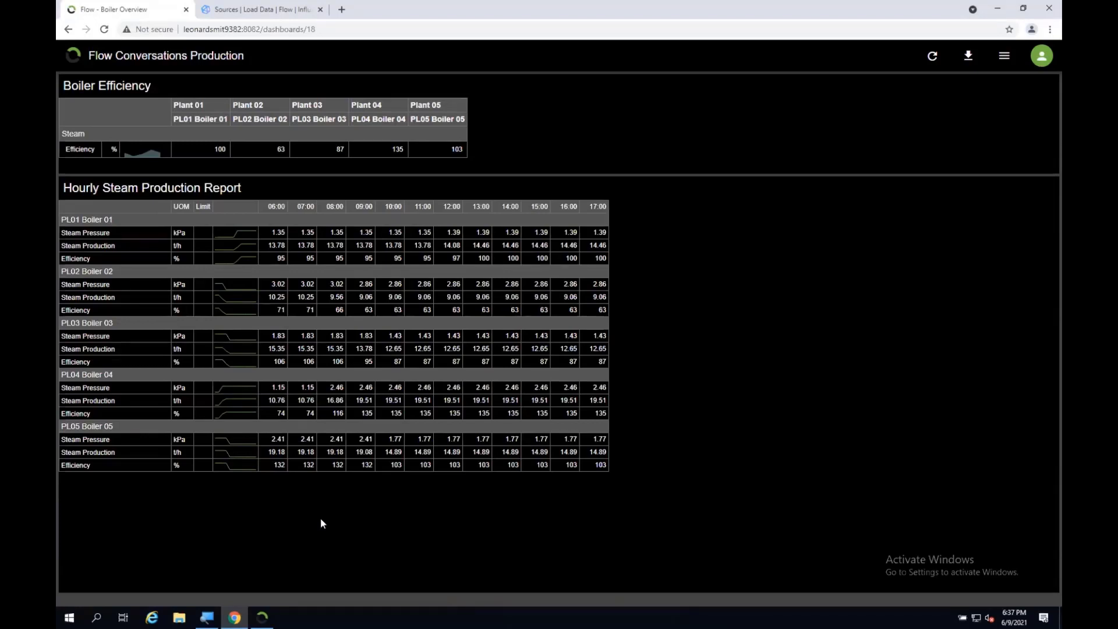
# - Return to the Flow configuration tool and display the Reporting tree
pyautogui.click(263, 622)
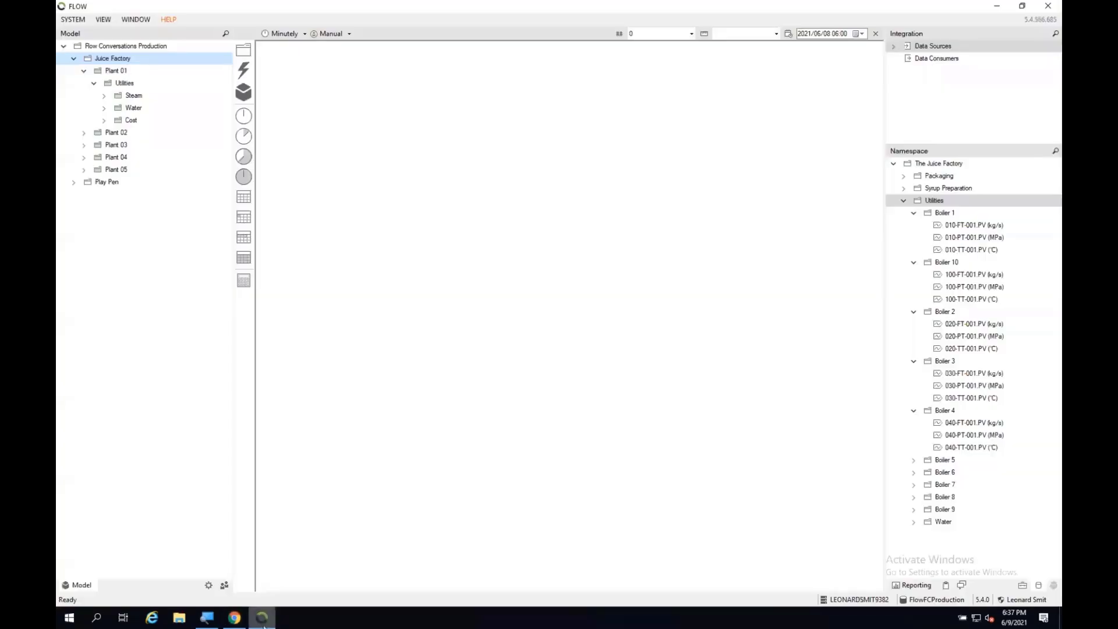
pyautogui.click(906, 585)
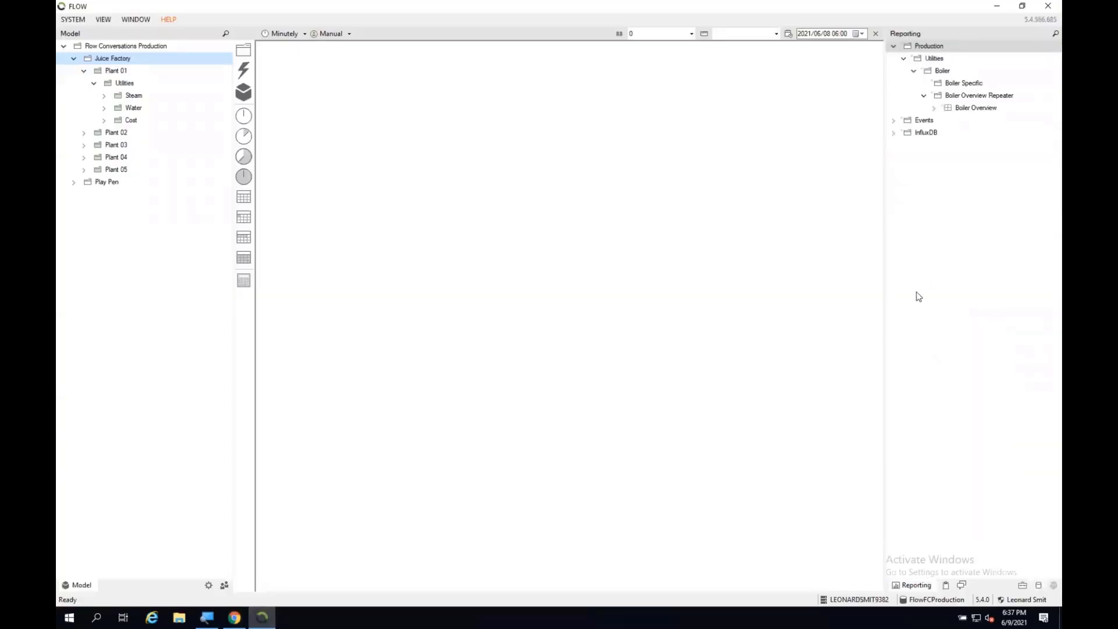
# - In the Boiler Overview's Table Report sections, set the Boiler Efficiency measure's limit to Site and add limit-based colouring
pyautogui.doubleClick(954, 108)
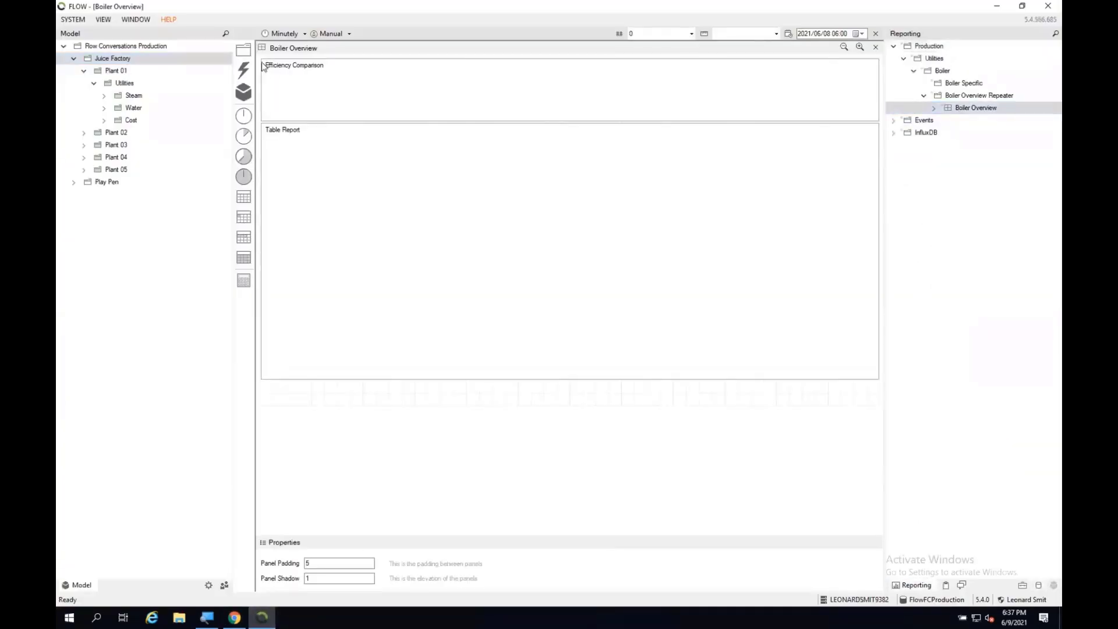
pyautogui.click(320, 78)
pyautogui.click(336, 160)
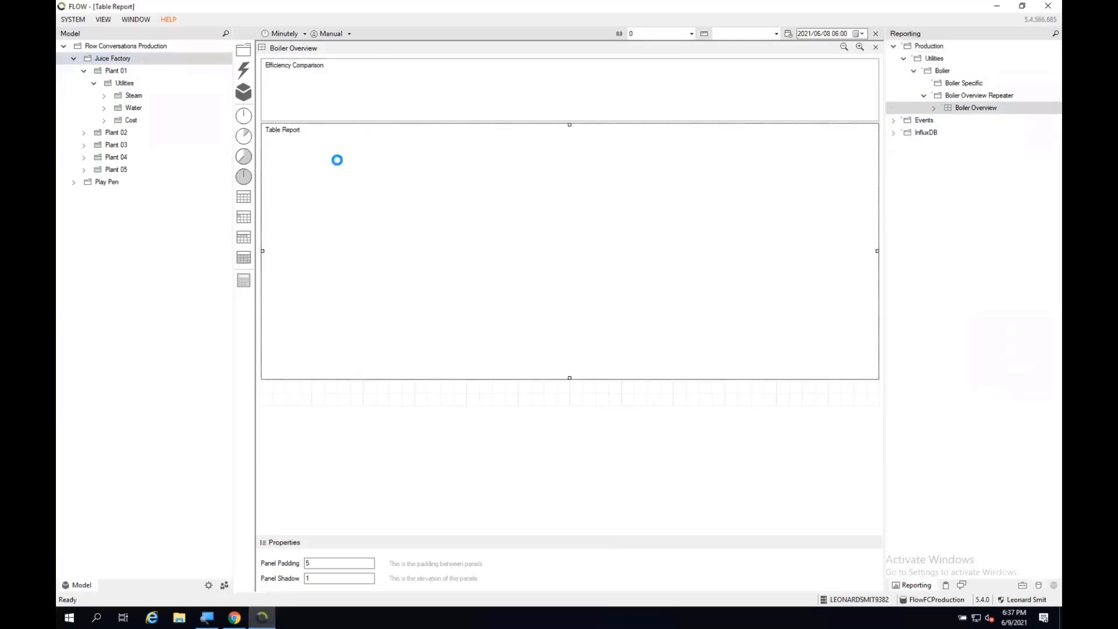
pyautogui.click(340, 107)
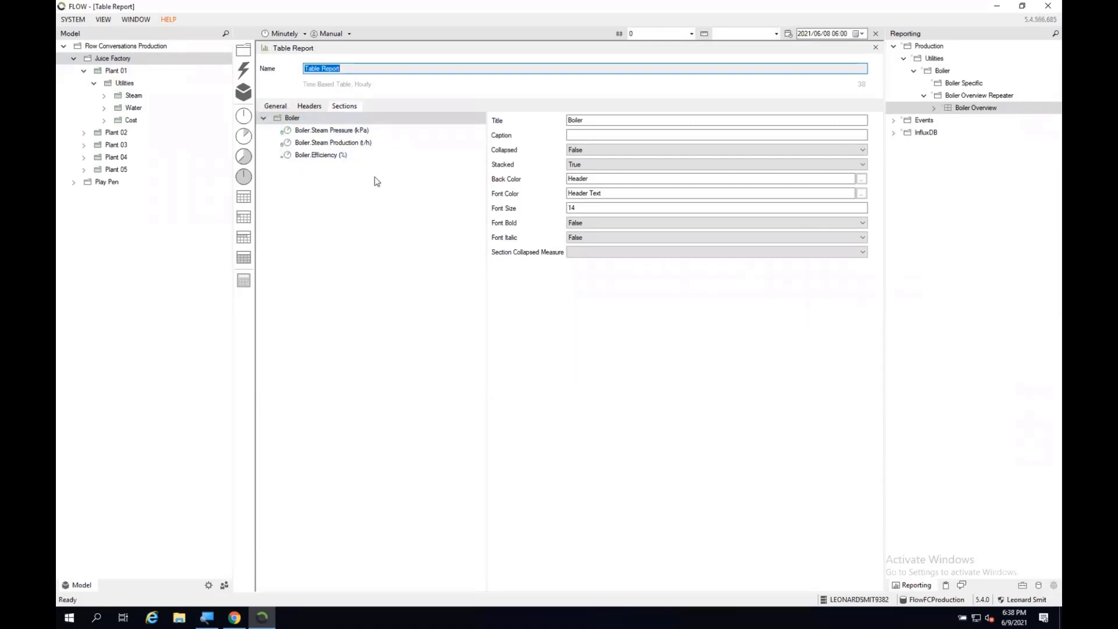
pyautogui.click(335, 156)
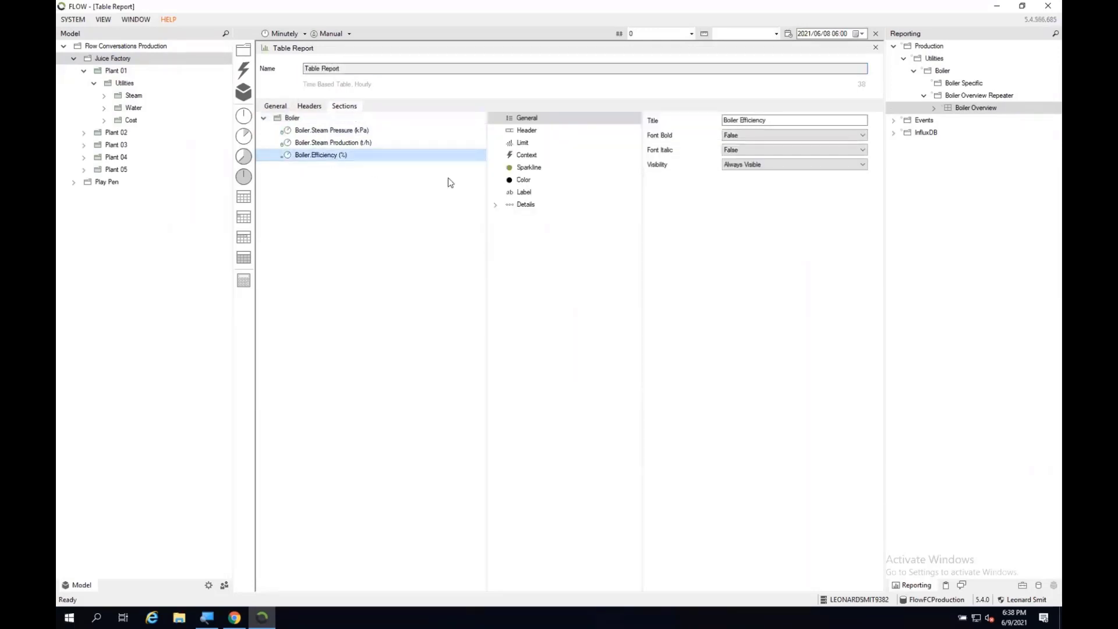
pyautogui.click(768, 120)
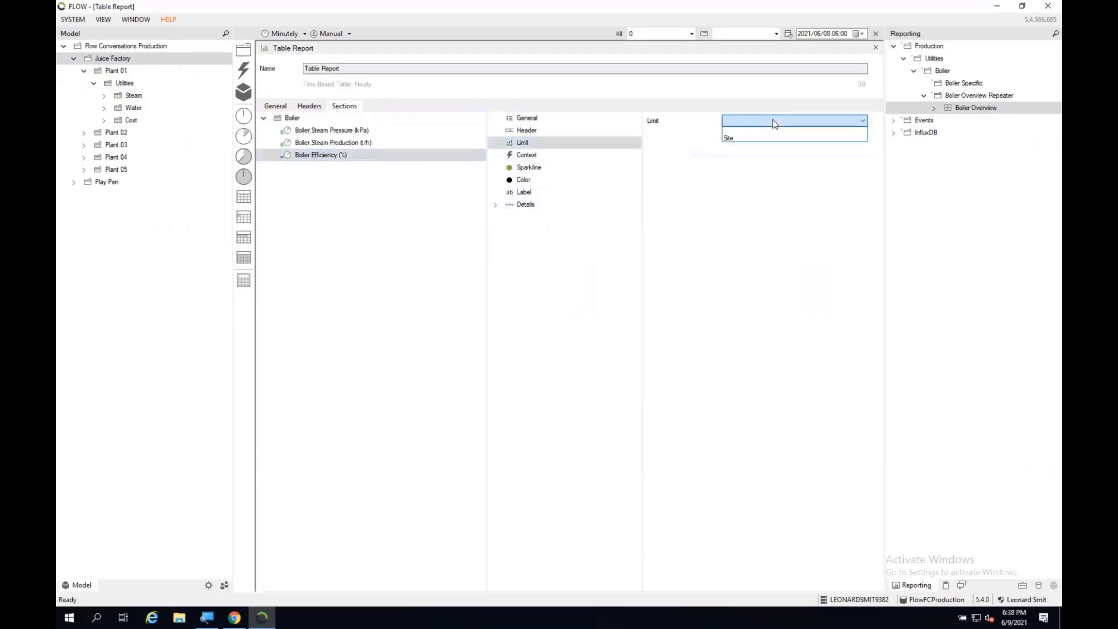
pyautogui.click(754, 138)
pyautogui.click(524, 179)
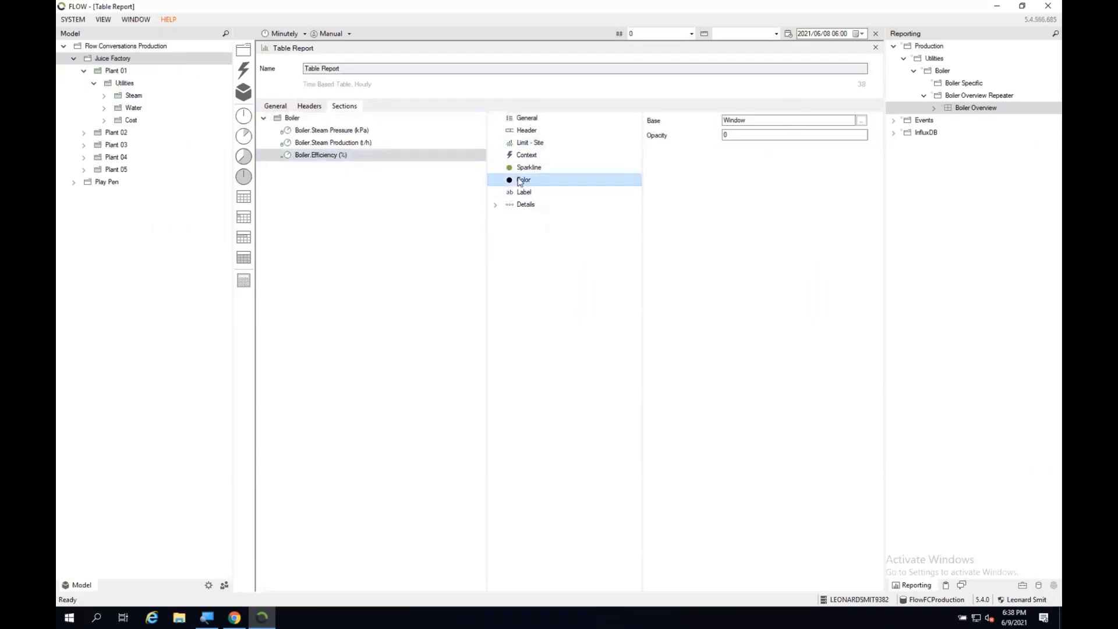
pyautogui.rightClick(577, 178)
pyautogui.click(594, 182)
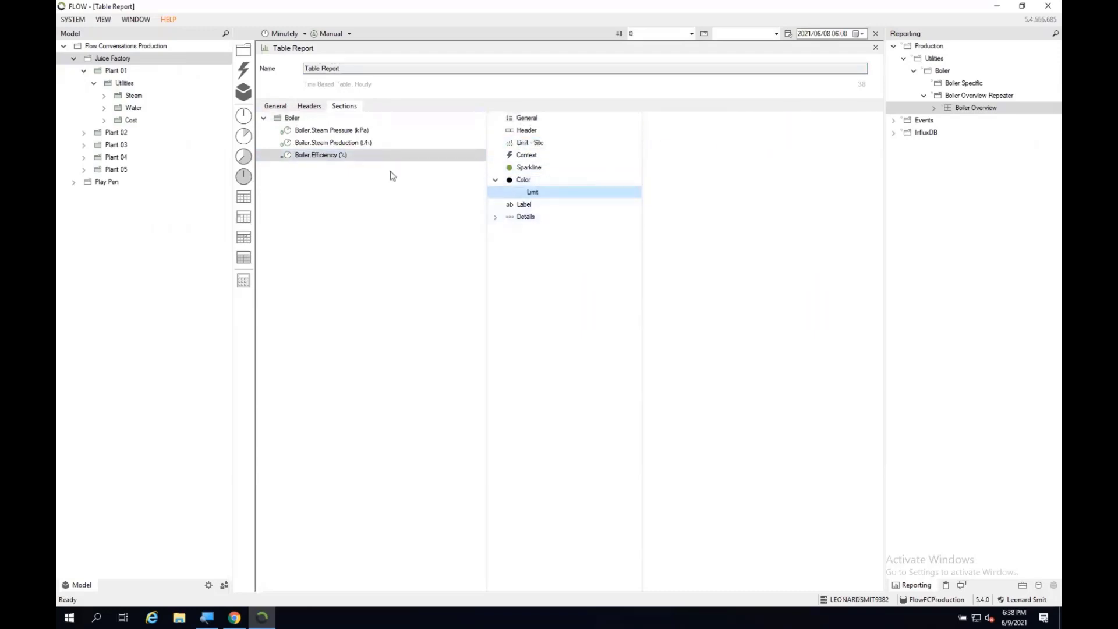
# - Add Measure (self) colouring to Boiler Steam Production, with low colour Shade 12 and high colour Shade 1
pyautogui.click(327, 145)
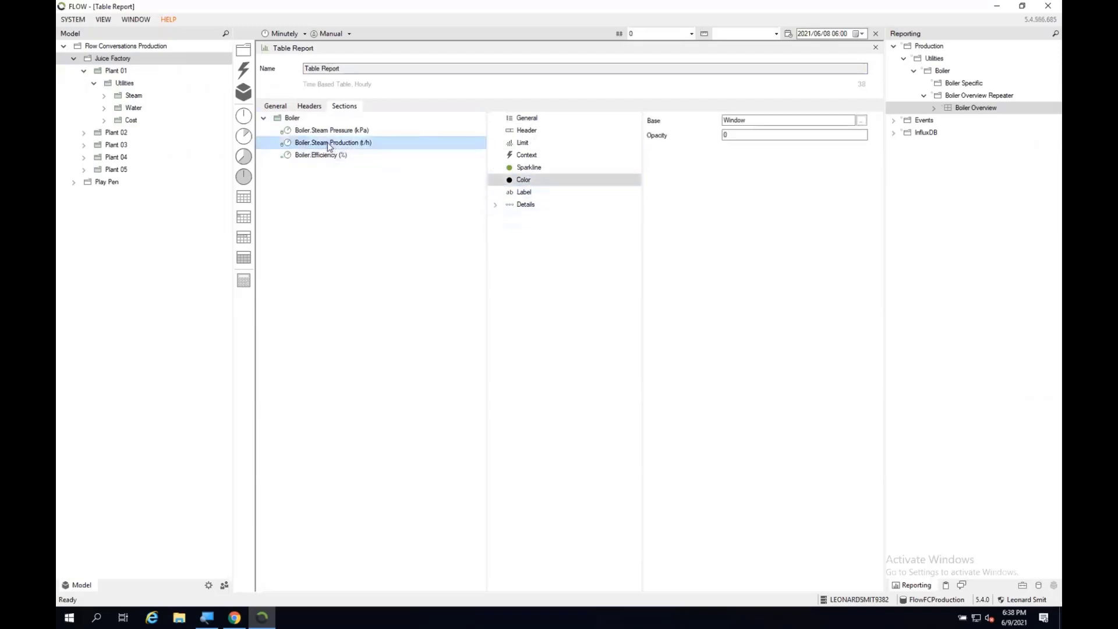
pyautogui.rightClick(531, 180)
pyautogui.moveTo(552, 187)
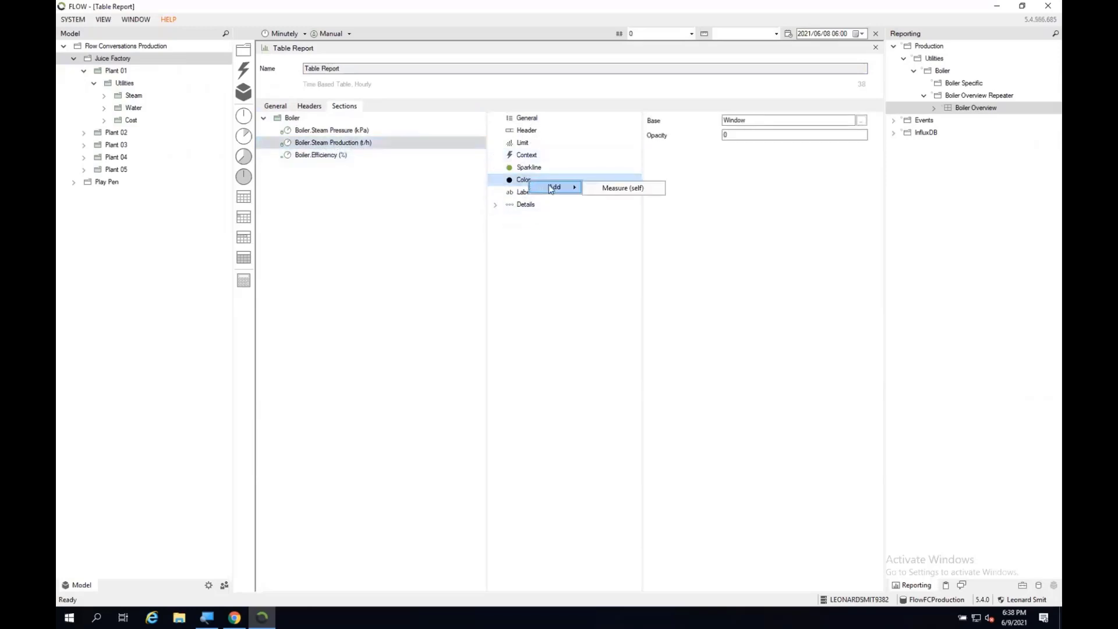
pyautogui.click(608, 191)
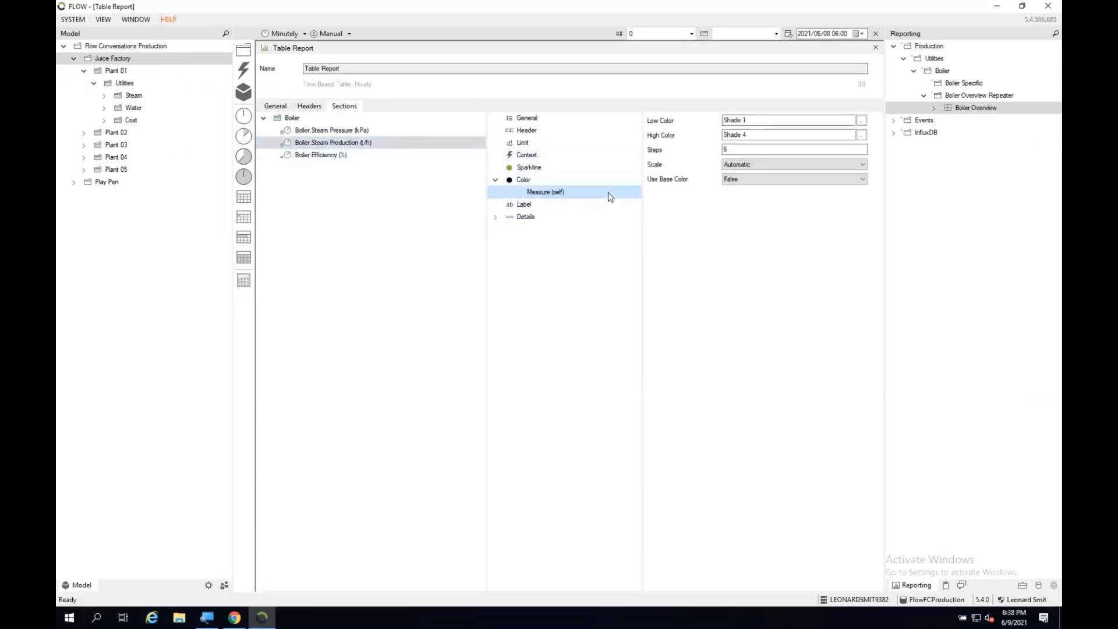
pyautogui.click(861, 120)
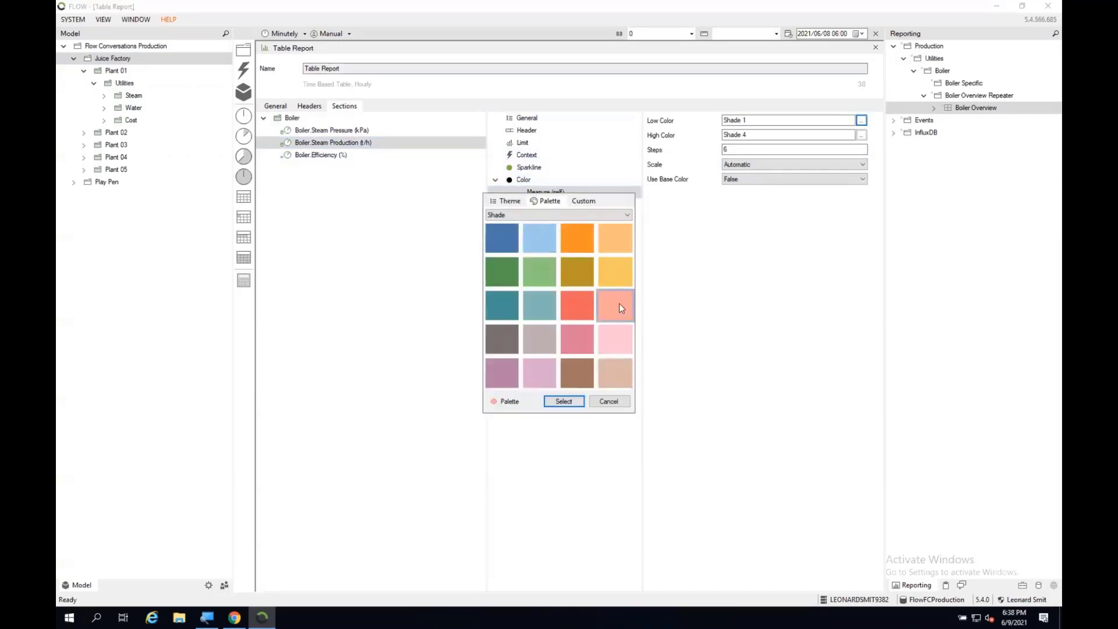
pyautogui.click(564, 401)
pyautogui.click(862, 135)
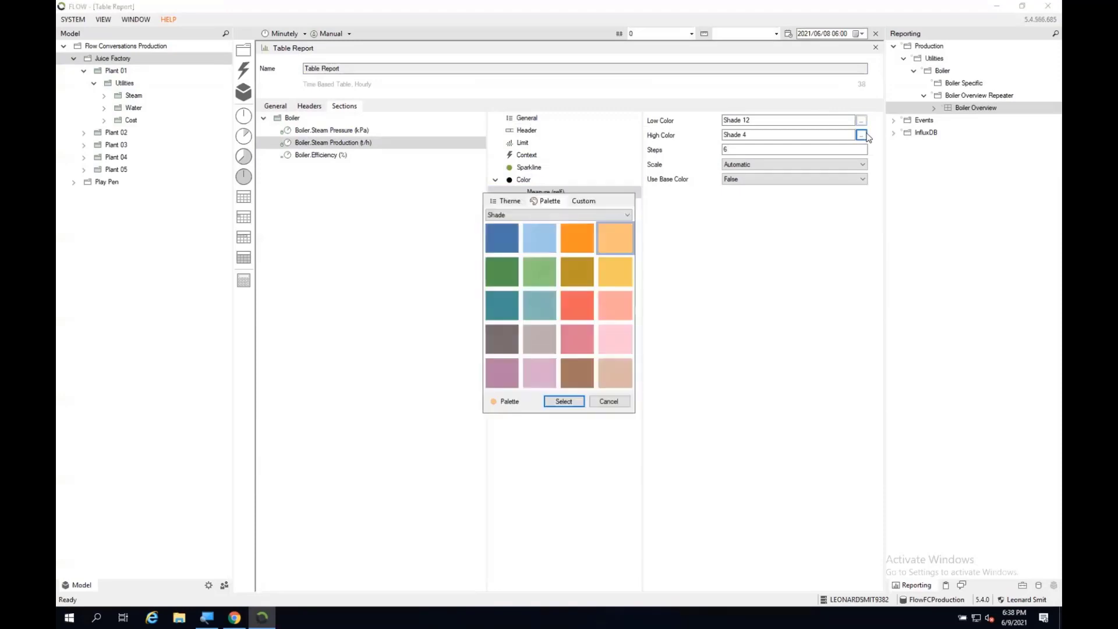
pyautogui.click(504, 238)
pyautogui.click(560, 401)
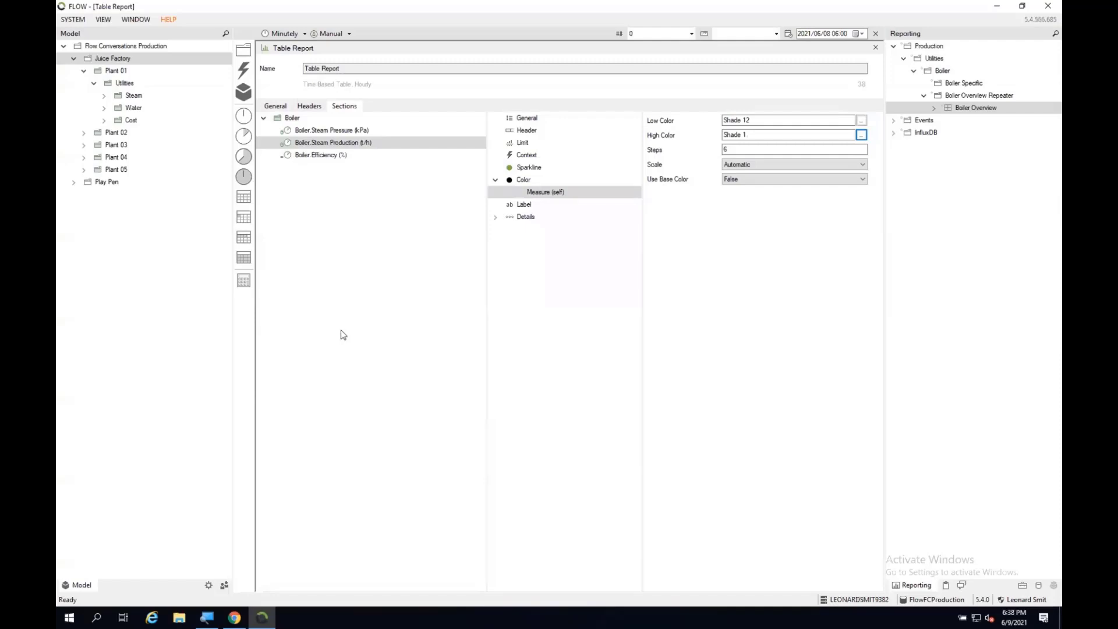
# - Switch to Chrome, reload the Boiler Overview dashboard to check the new colouring, and return to the Flow configuration tool
pyautogui.click(238, 616)
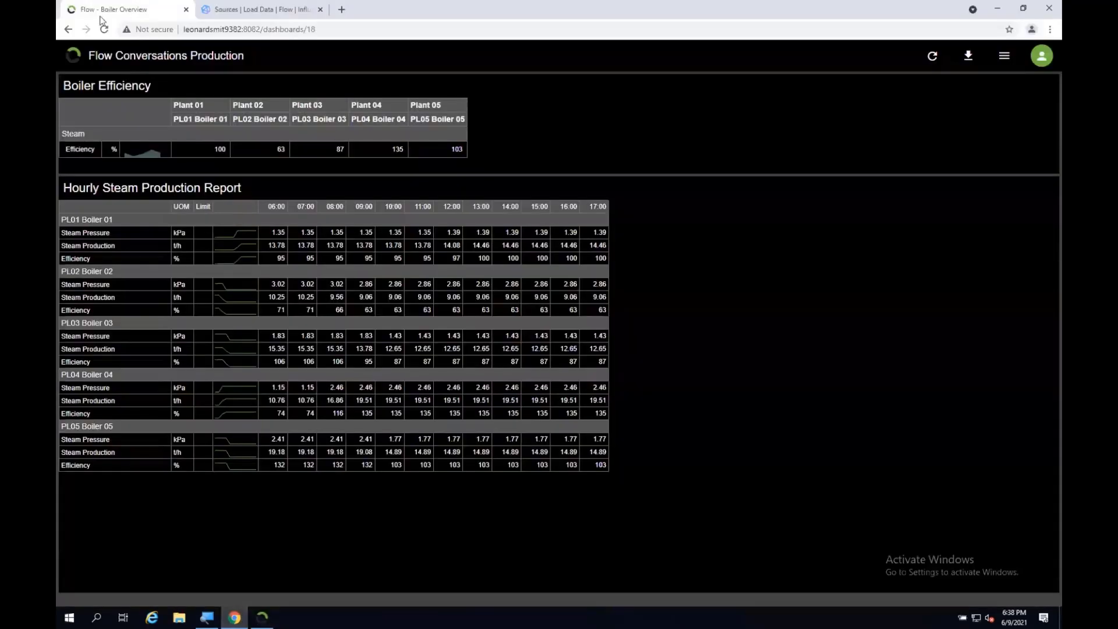
pyautogui.click(105, 29)
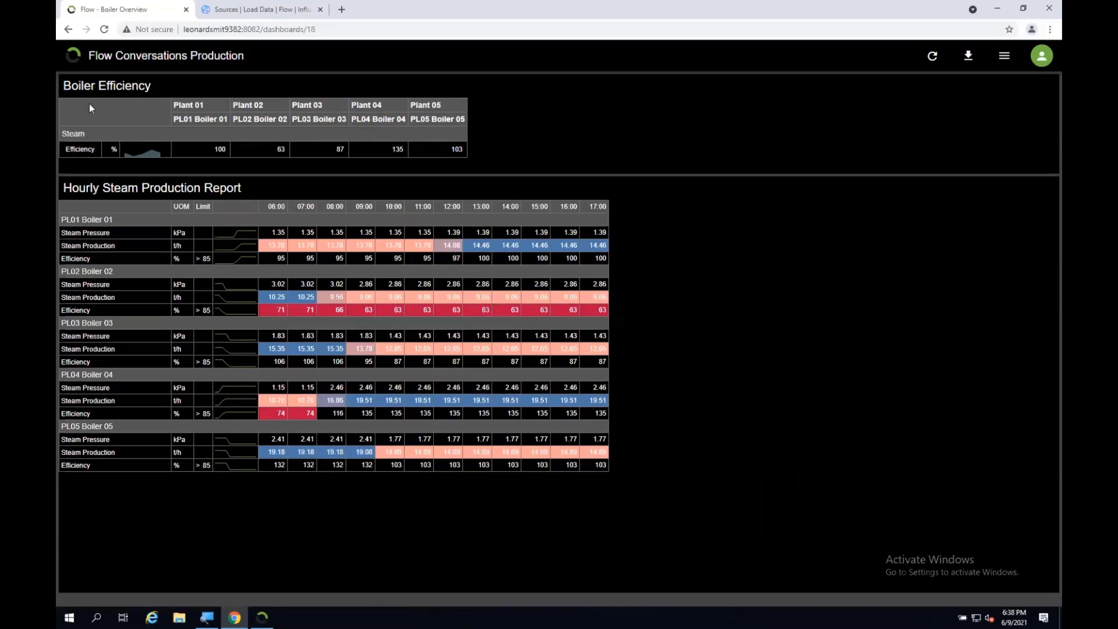
pyautogui.click(264, 619)
# - Open Steam Pressure of PL05 Boiler 05 under Plant 05 and examine its retrieval tag and model attributes
pyautogui.click(83, 170)
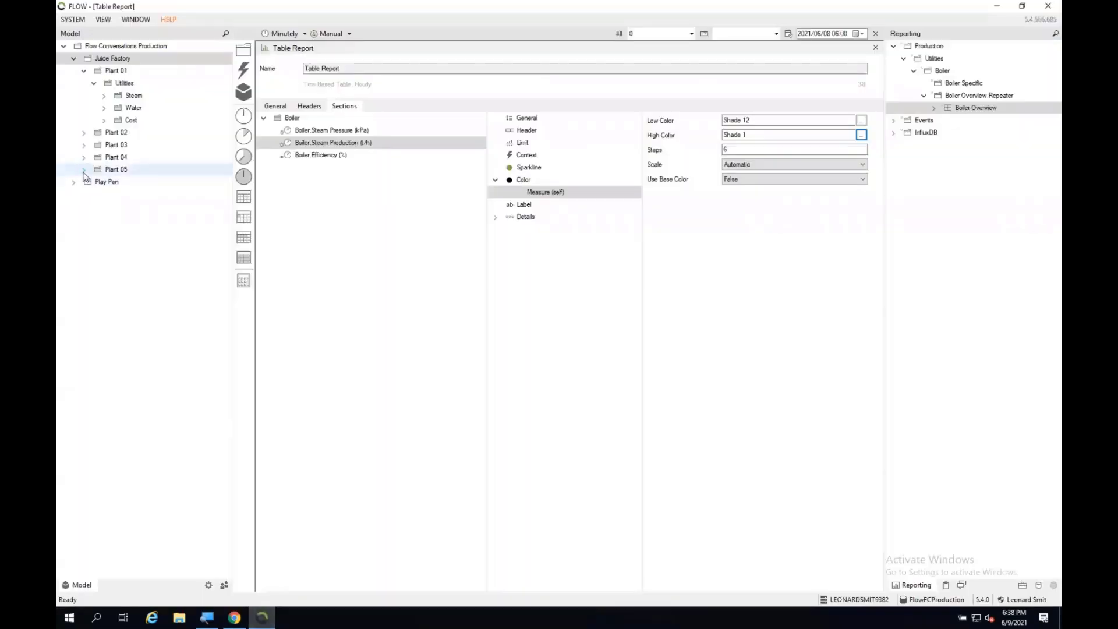
pyautogui.click(94, 182)
pyautogui.click(103, 195)
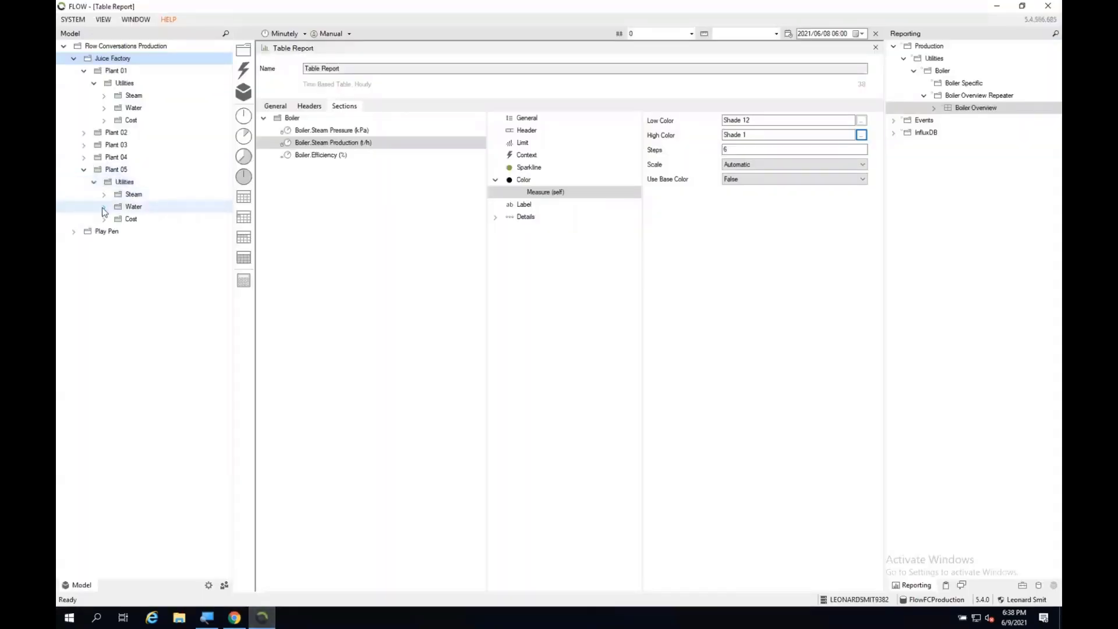
pyautogui.click(114, 207)
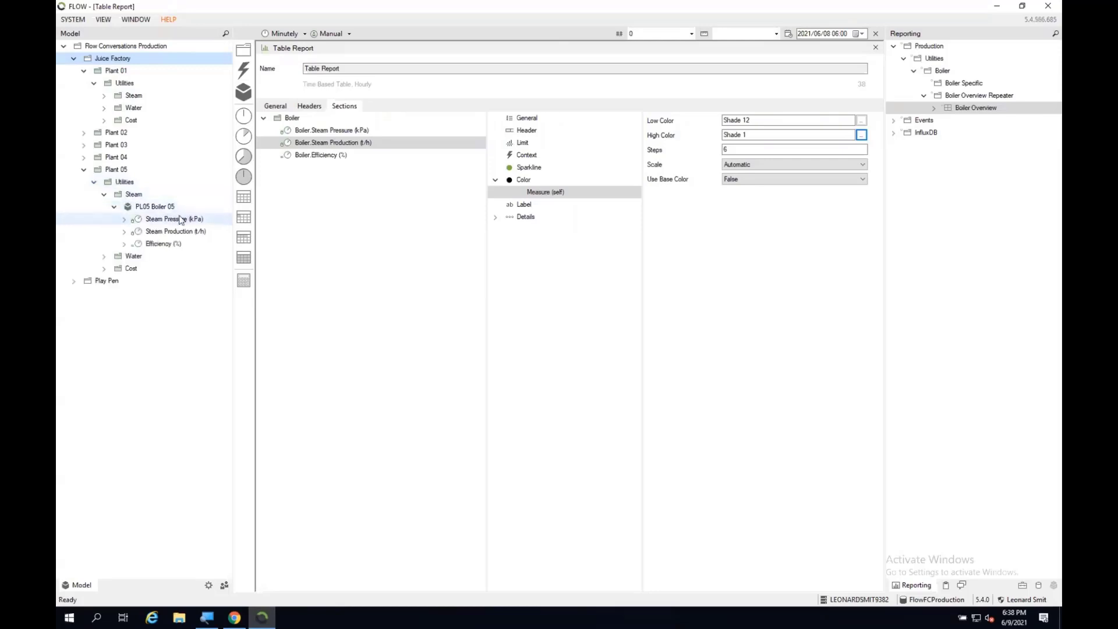
pyautogui.click(178, 220)
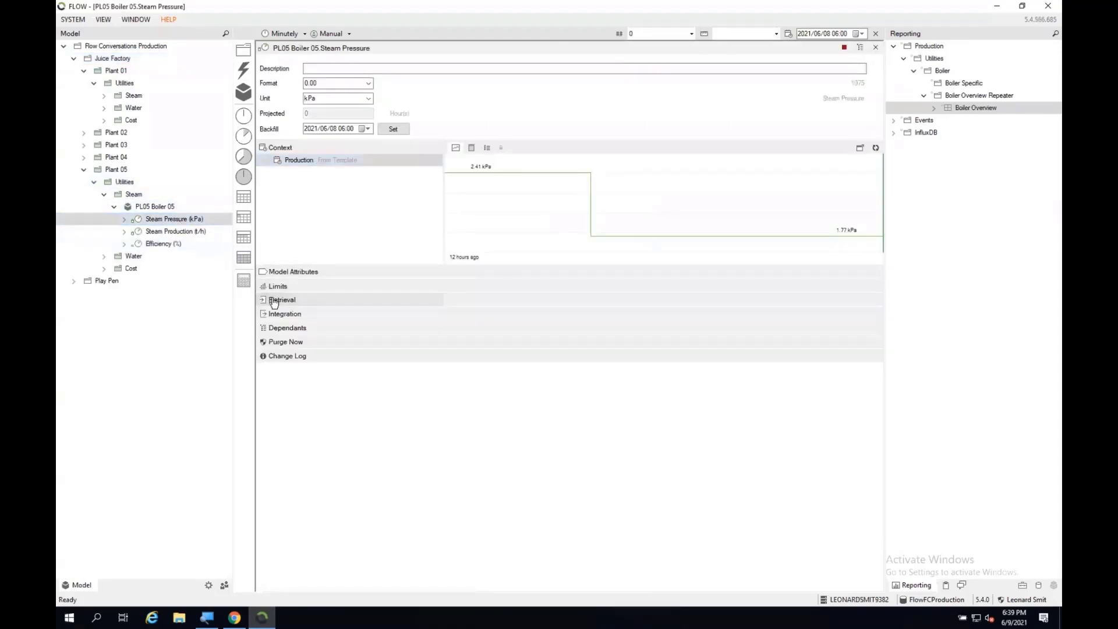
pyautogui.click(275, 300)
pyautogui.click(552, 336)
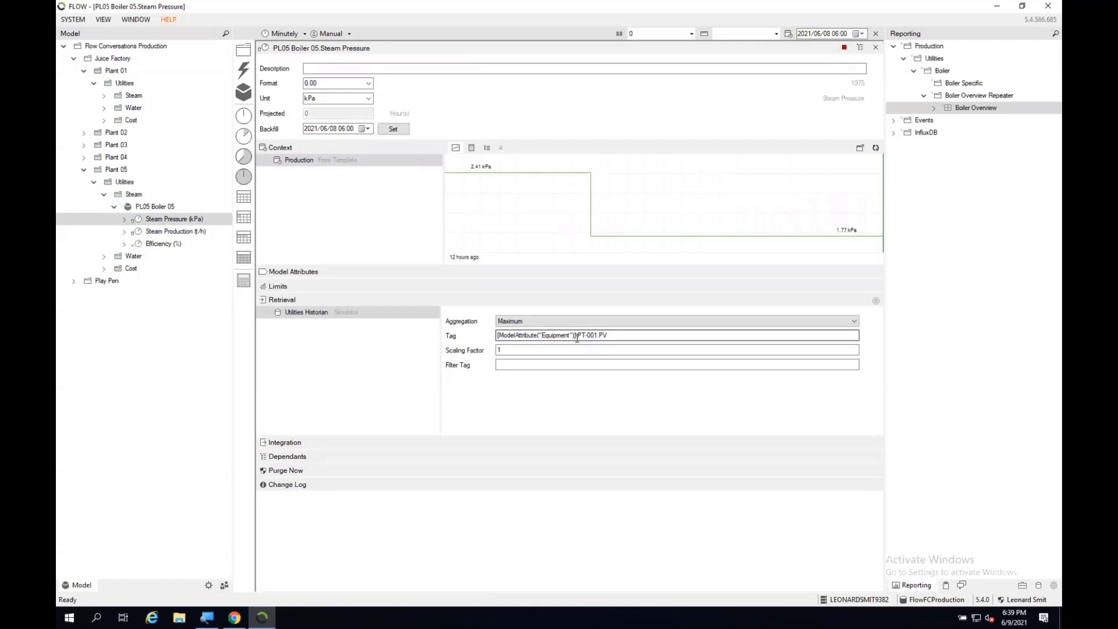
pyautogui.click(292, 274)
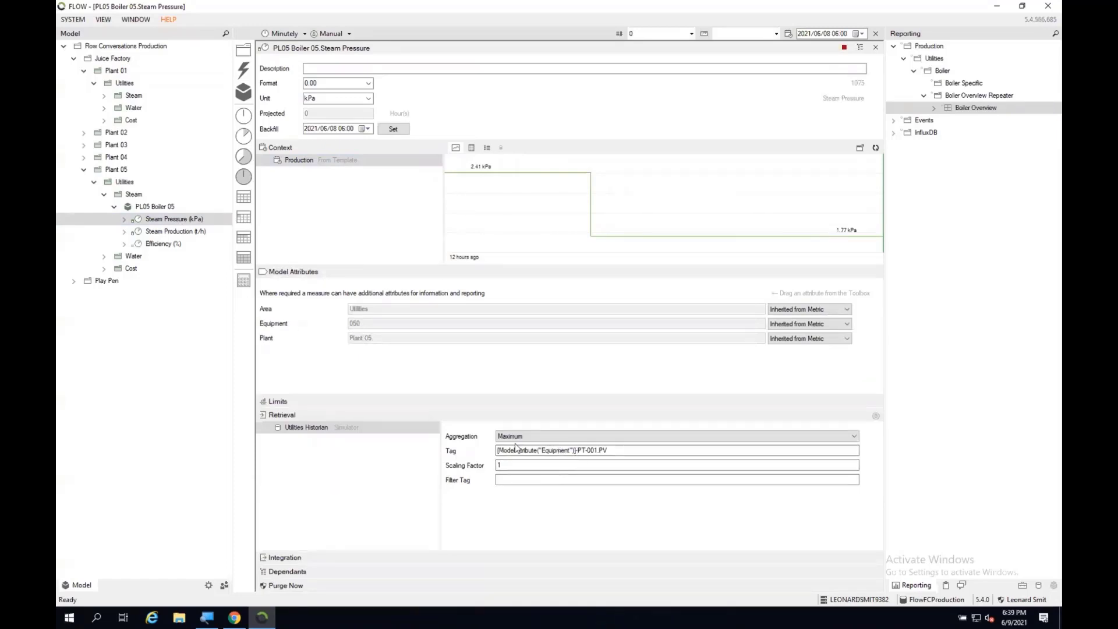
# - Examine the Boiler 5 tags in the Utilities namespace and close all open editors
pyautogui.click(1040, 586)
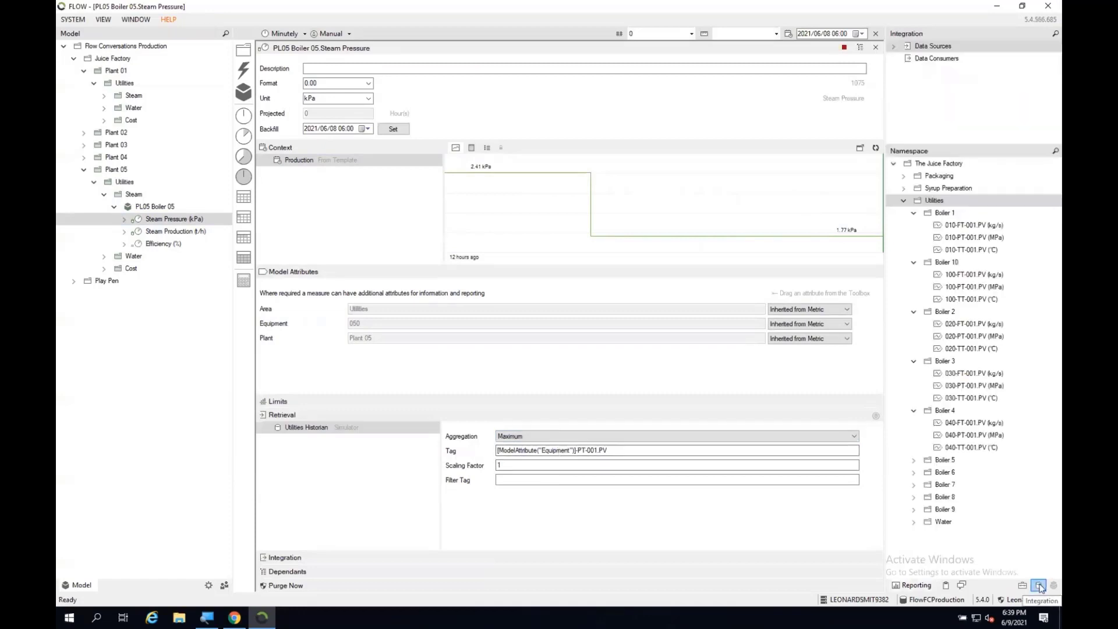
pyautogui.click(913, 460)
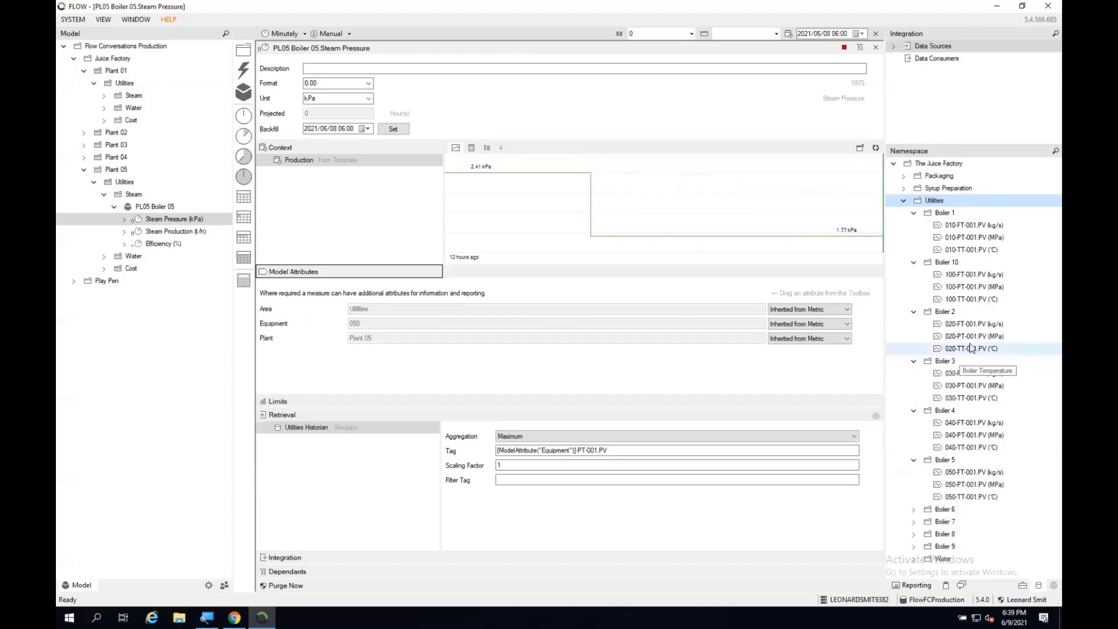
pyautogui.click(875, 47)
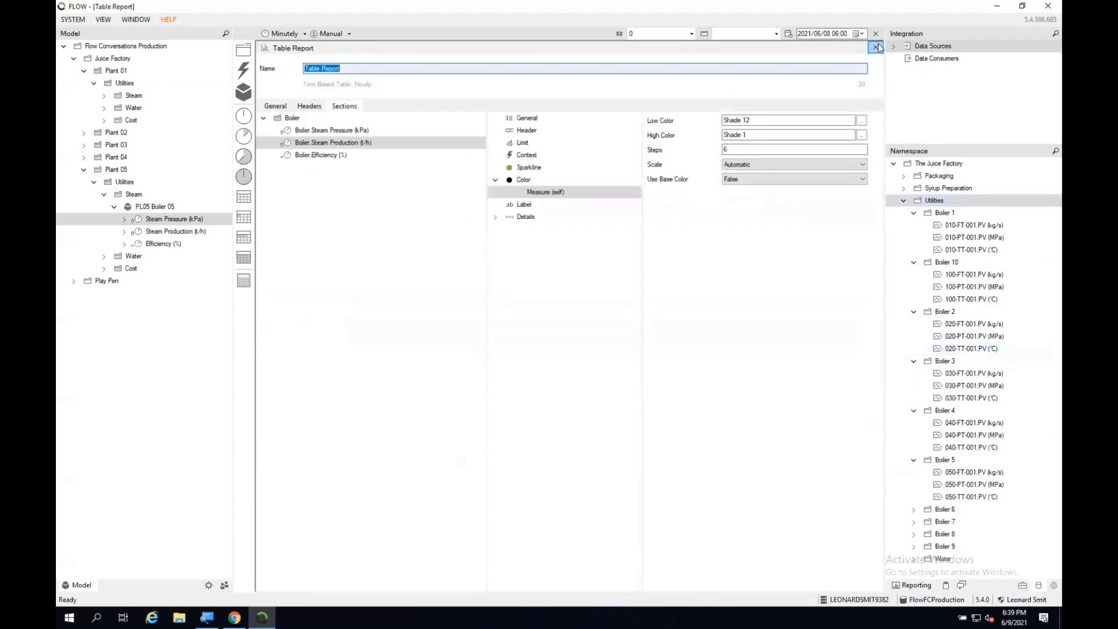
pyautogui.click(877, 47)
pyautogui.click(876, 47)
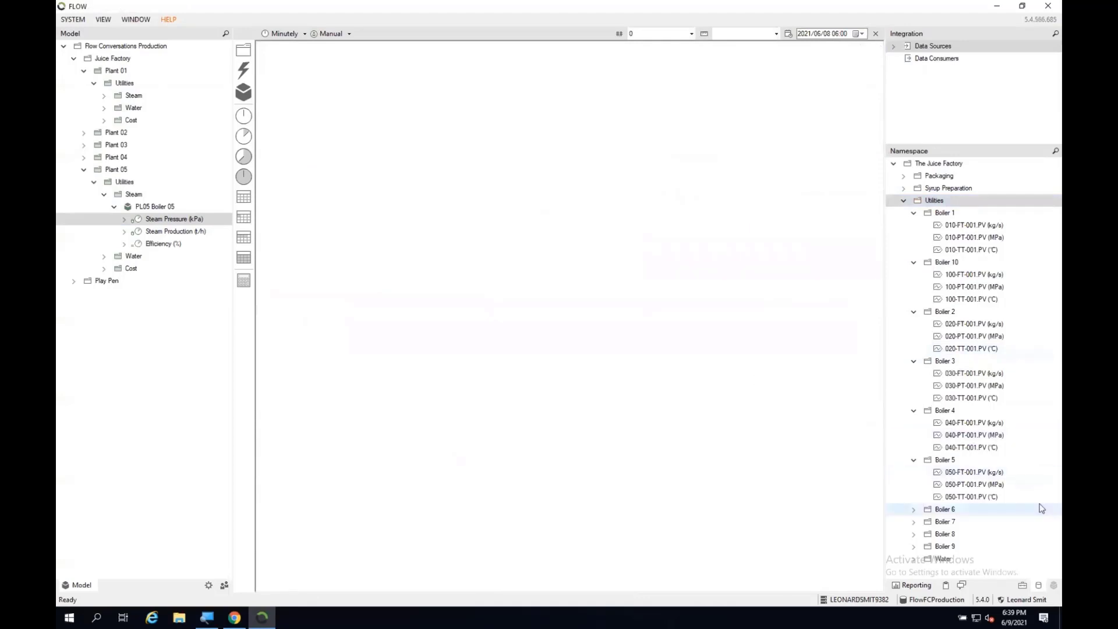
# - Add a measure named Steam Temperature in °C to the Boiler template under Plant, Utilities, Steam
pyautogui.click(1055, 585)
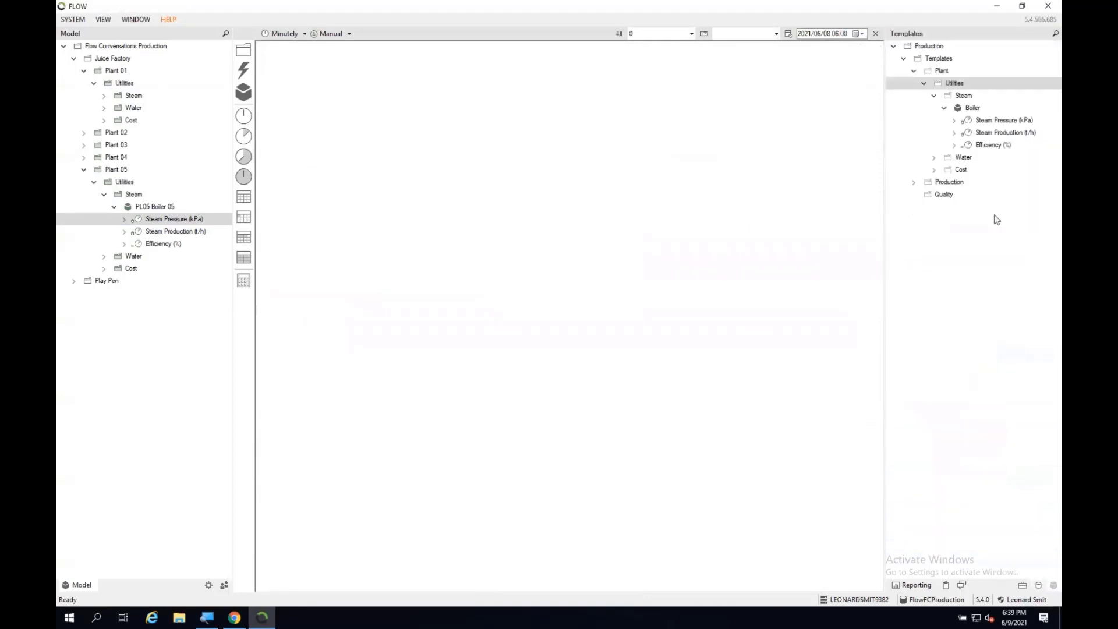
pyautogui.click(966, 110)
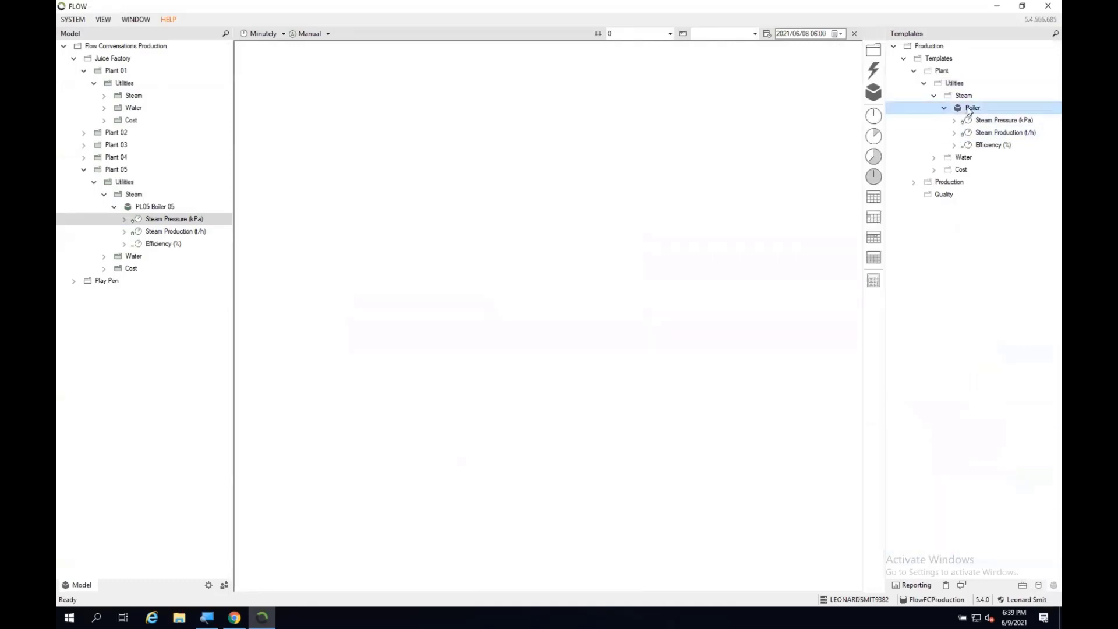
pyautogui.moveTo(958, 120); pyautogui.dragTo(951, 121)
pyautogui.write('Ste')
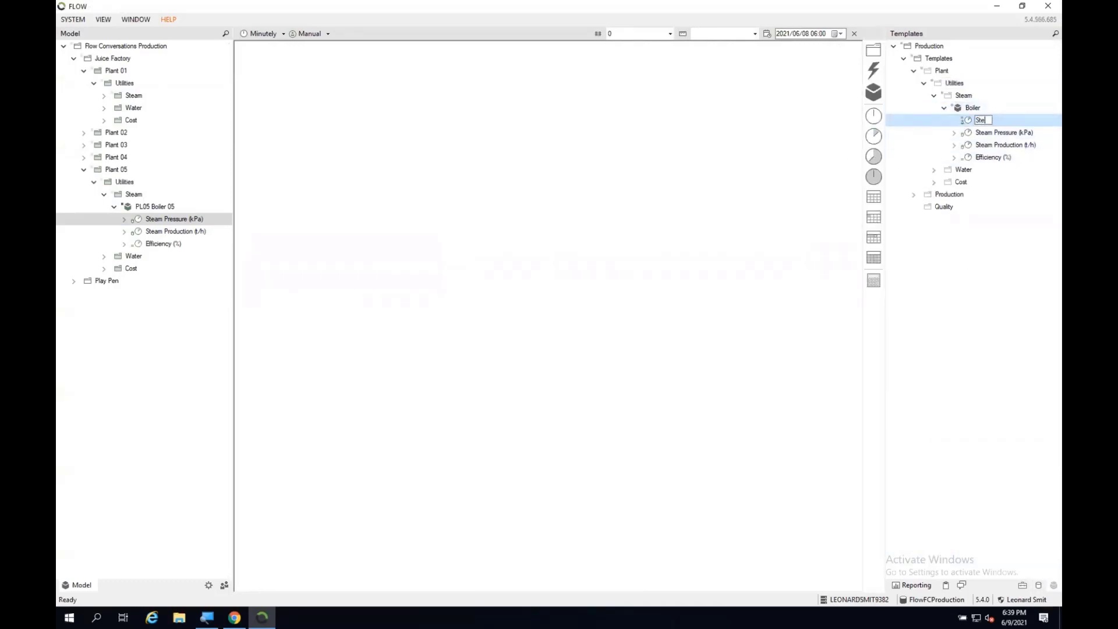
pyautogui.write('m')
pyautogui.press('BackSpace')
pyautogui.write('am Temperature')
pyautogui.press('Return')
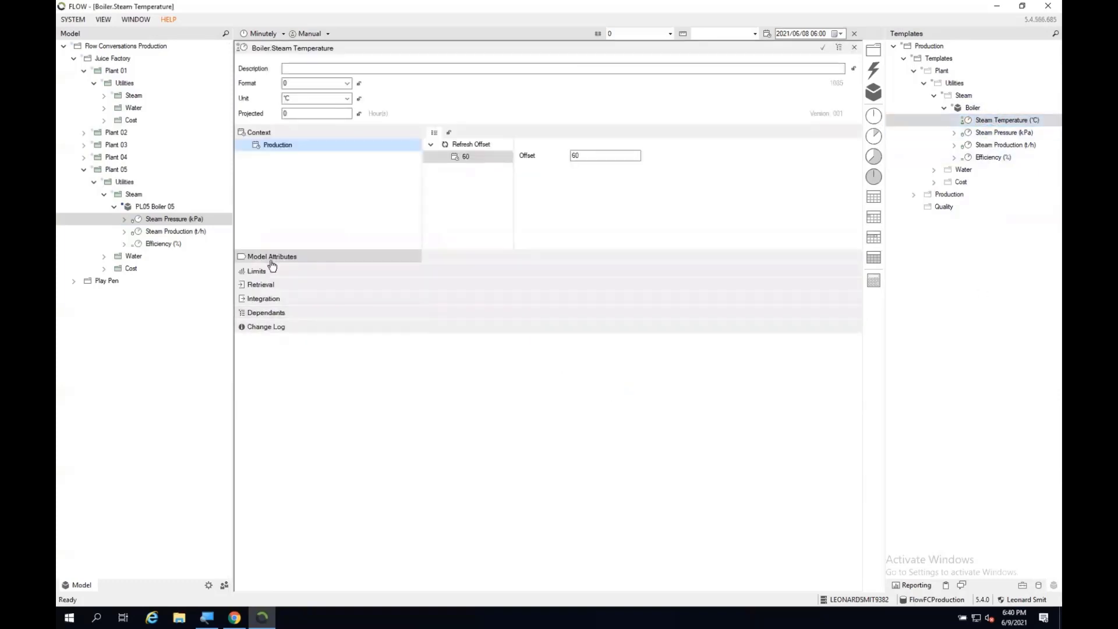
# - Make Steam Temperature retrieve from a data source, using Boiler 1's 010-TT-001.PV tag from the namespace
pyautogui.click(263, 285)
pyautogui.click(838, 285)
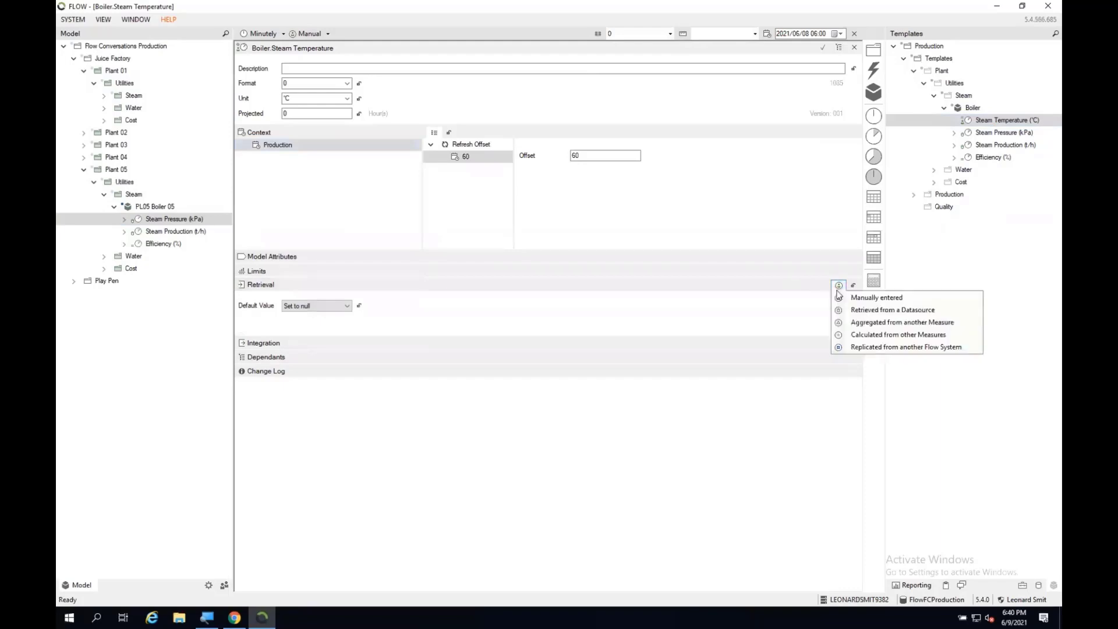
pyautogui.click(839, 310)
pyautogui.click(612, 359)
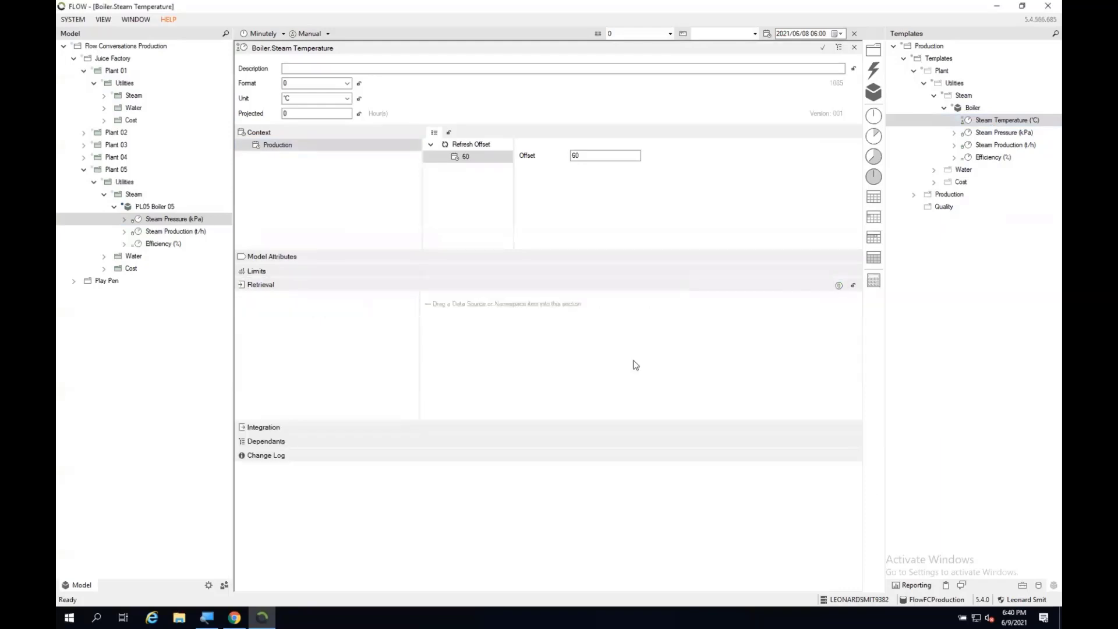
pyautogui.click(1039, 586)
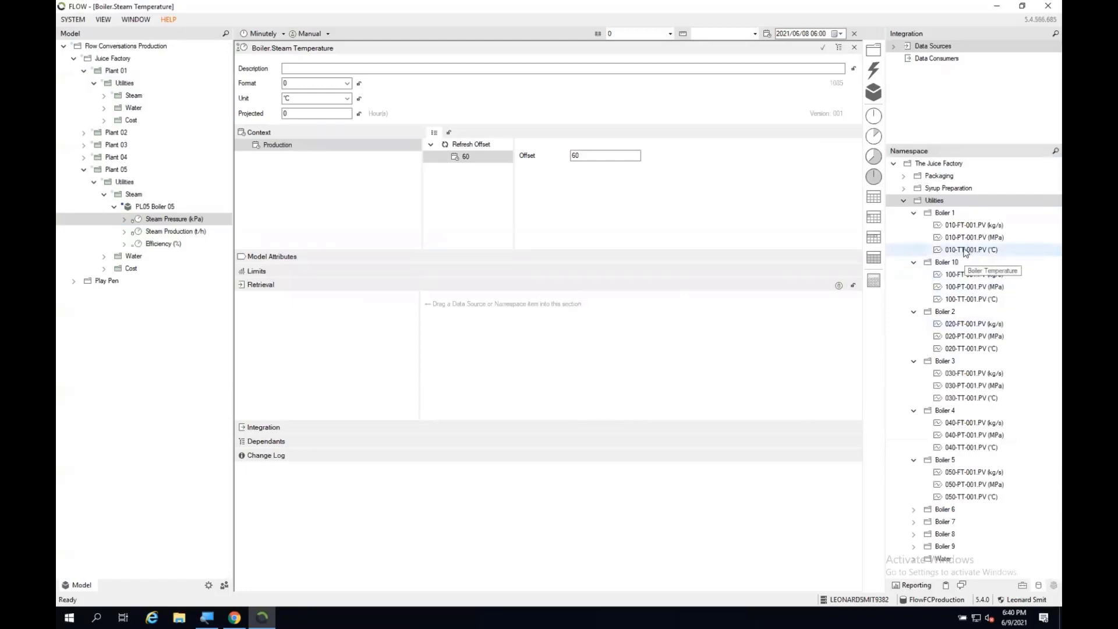
pyautogui.moveTo(964, 251); pyautogui.dragTo(376, 333)
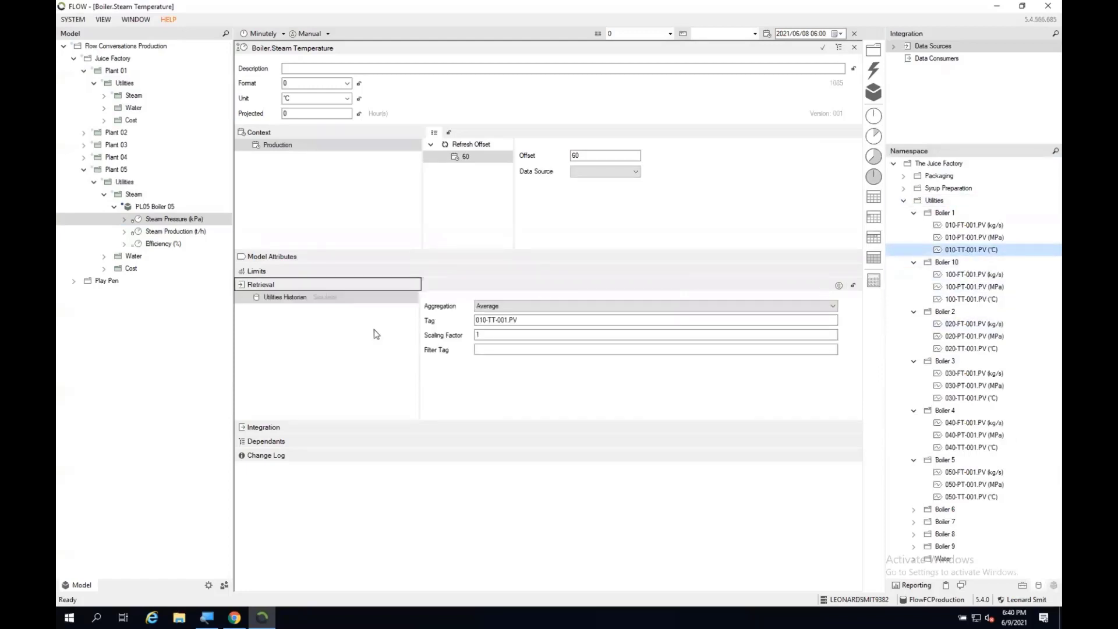
# - Replace the 010 prefix in Steam Temperature's retrieval tag with [ModelAttribute("Equipment")], giving [ModelAttribute("Equipment")]-TT-001.PV
pyautogui.click(487, 321)
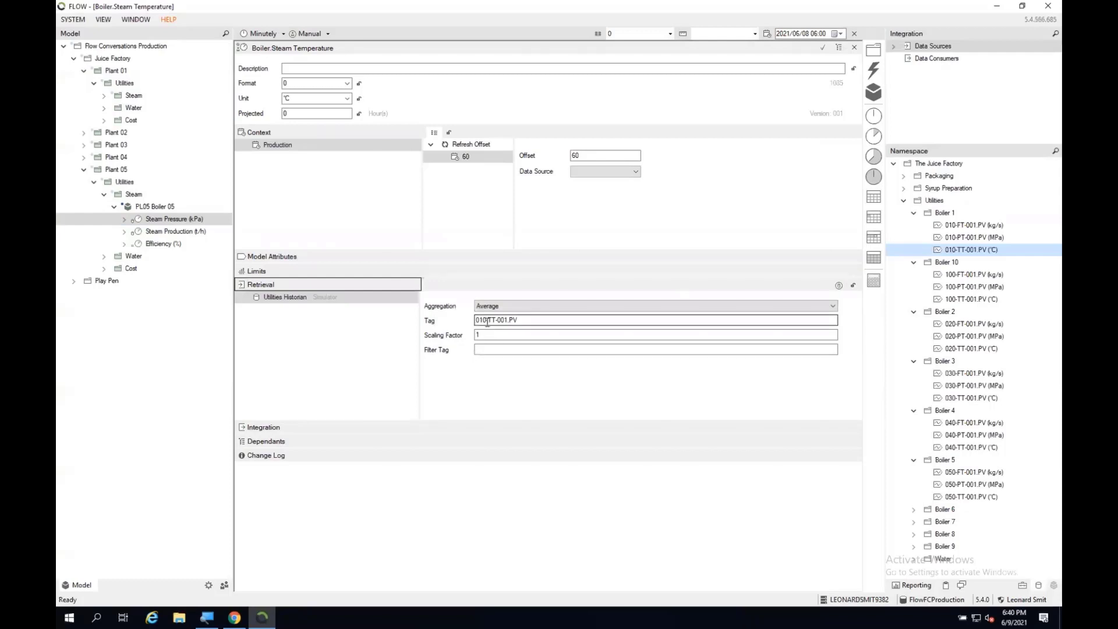
pyautogui.doubleClick(483, 320)
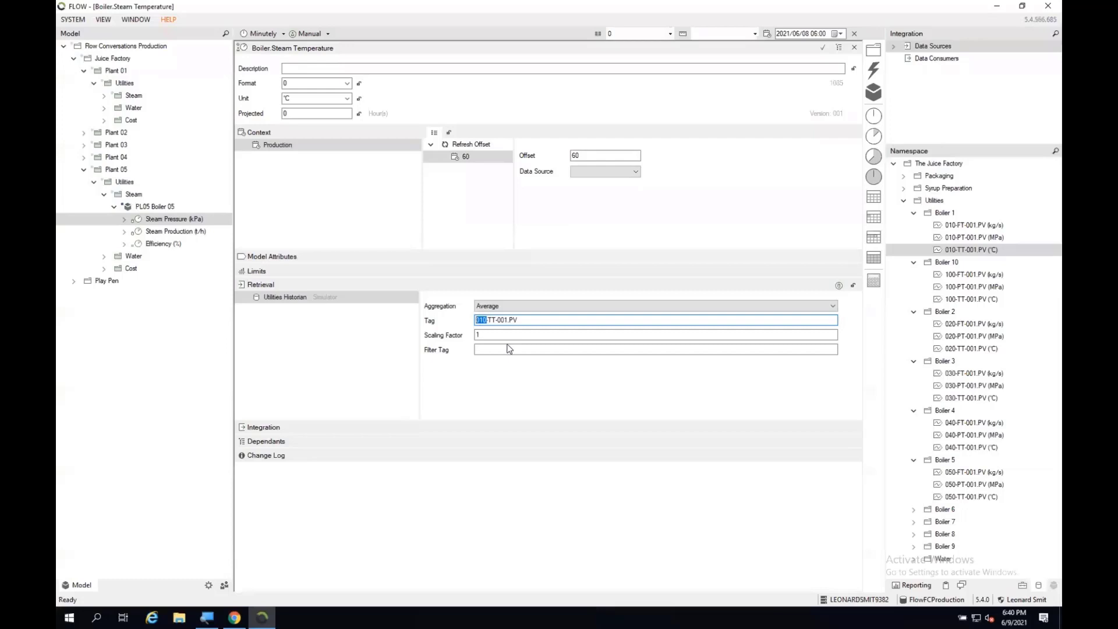
pyautogui.write('0')
pyautogui.write('ModelA')
pyautogui.write('ttribute')
pyautogui.write('()')
pyautogui.write('""')
pyautogui.write('Equipme')
pyautogui.write('nt')
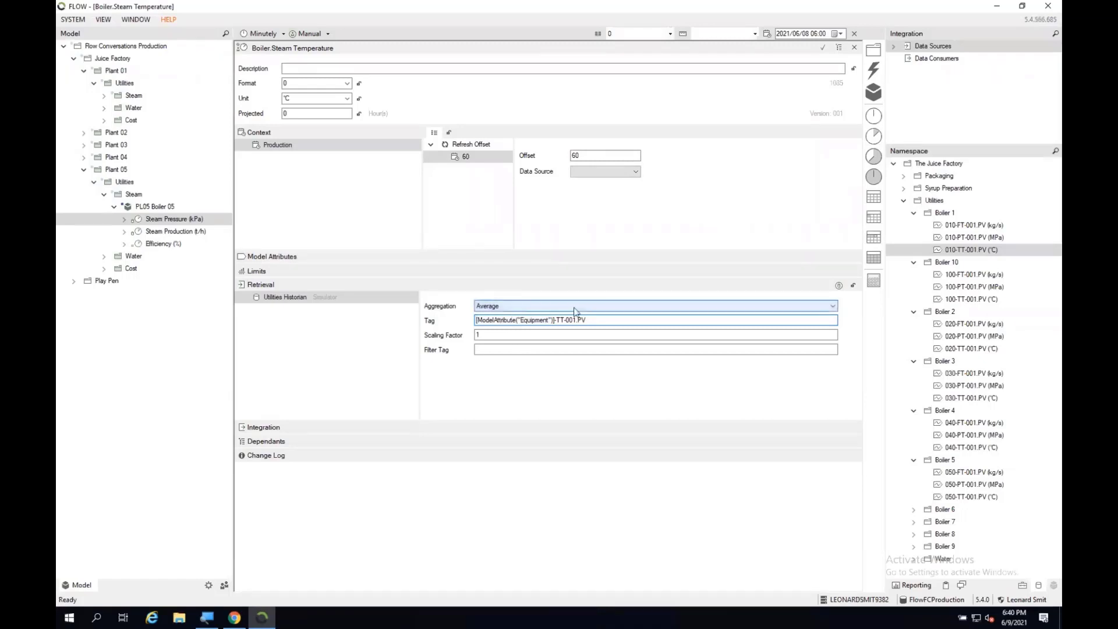
# - Set Steam Temperature's retrieval aggregation to Maximum and close its editor
pyautogui.click(582, 307)
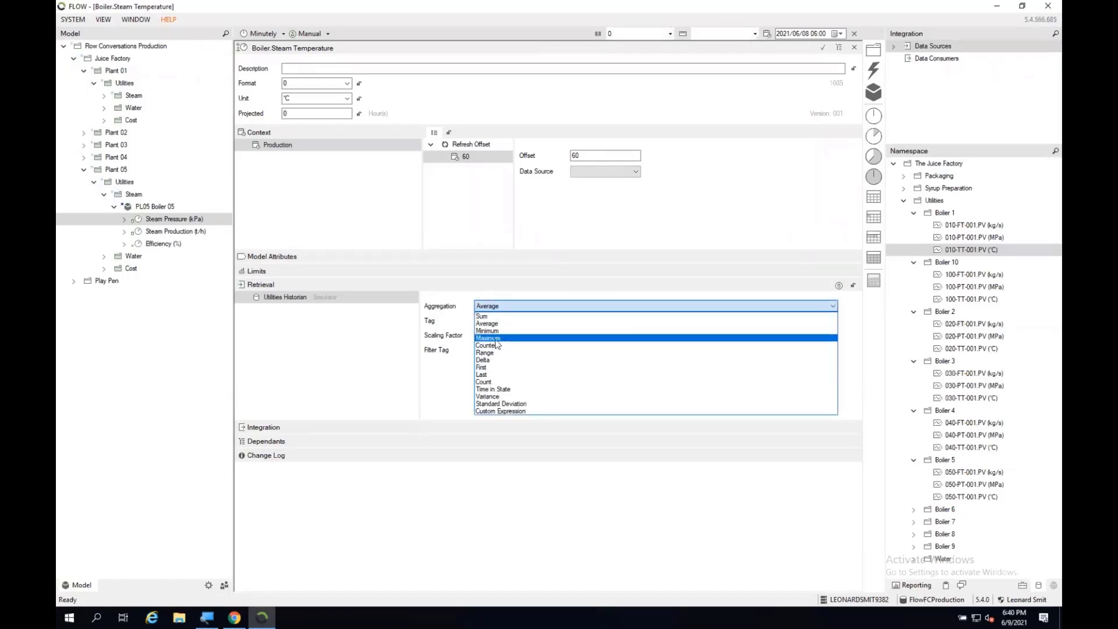
pyautogui.click(494, 338)
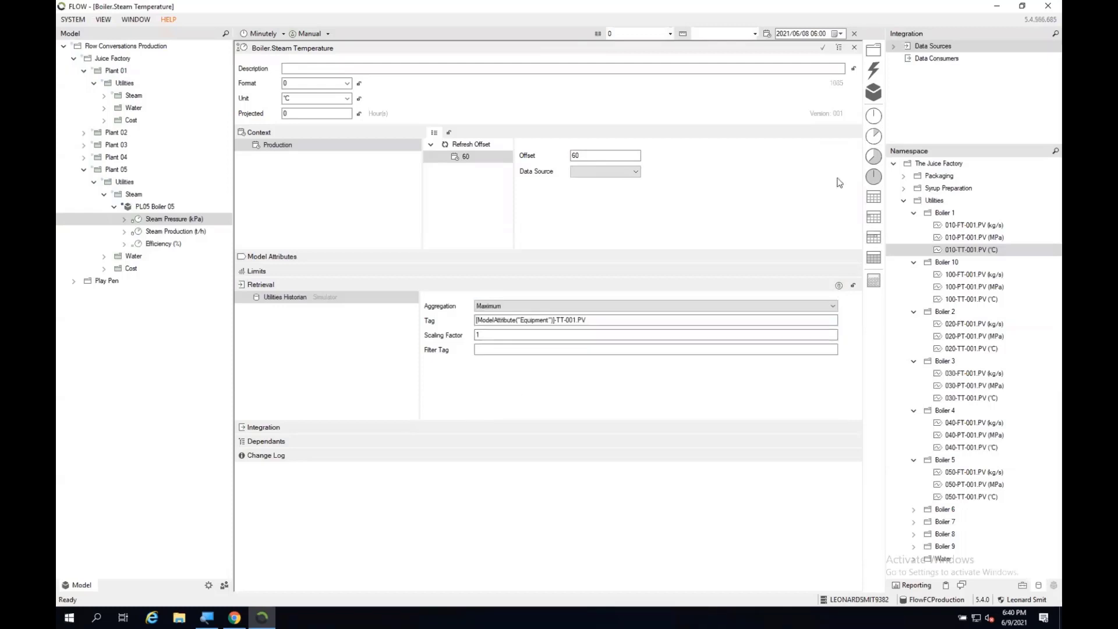
pyautogui.click(859, 48)
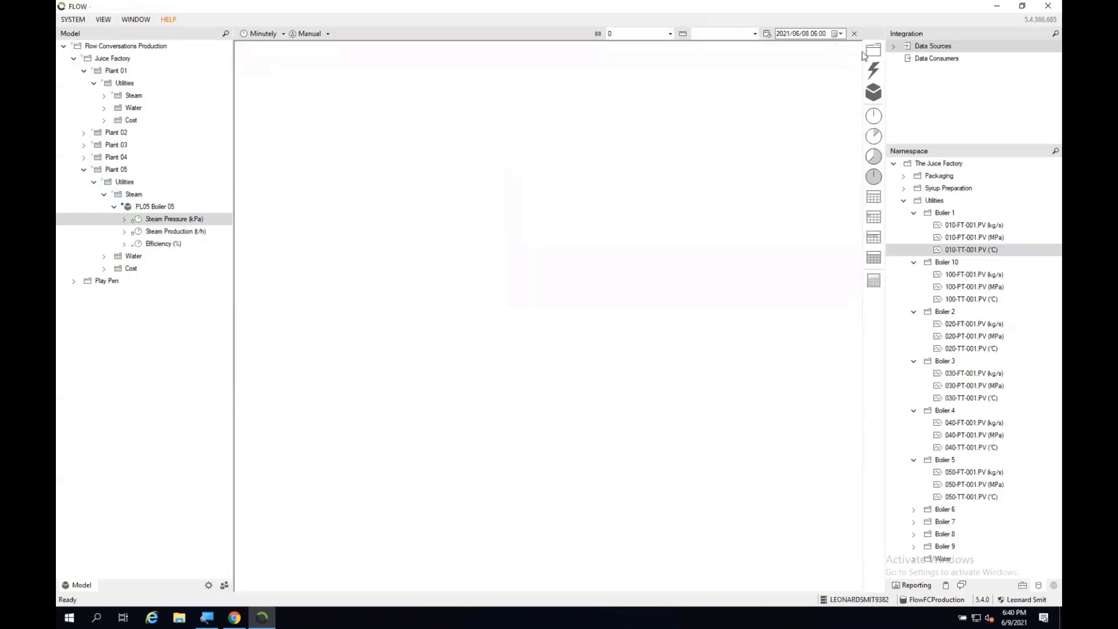
# - Add a daily measure named Daily Max under Steam Temperature in the Boiler template
pyautogui.click(1052, 585)
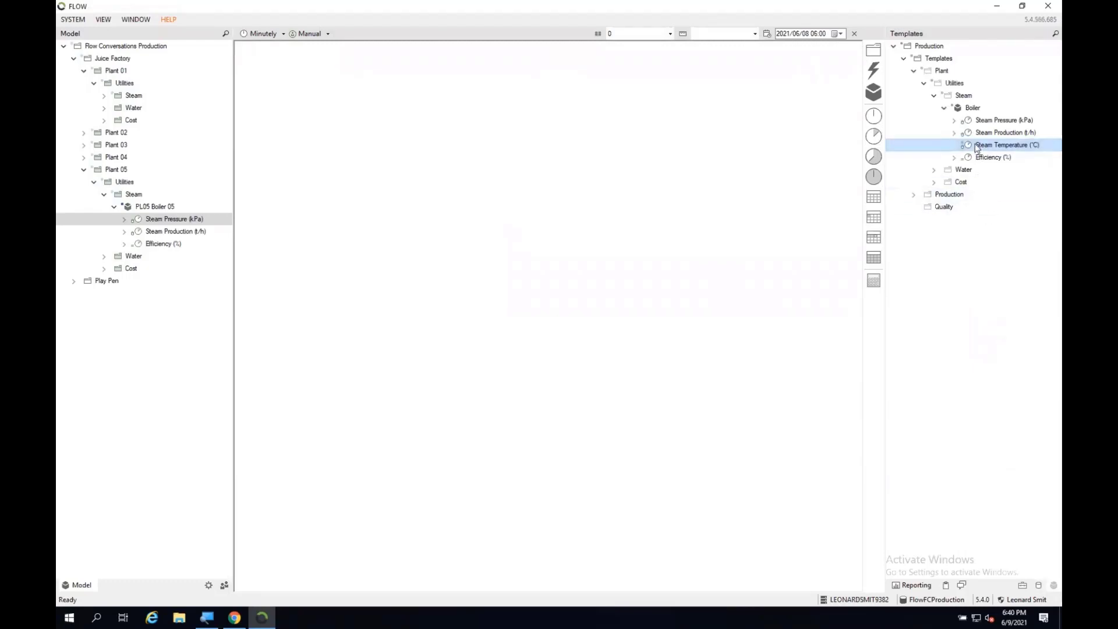
pyautogui.moveTo(977, 147); pyautogui.dragTo(872, 180)
pyautogui.write('D')
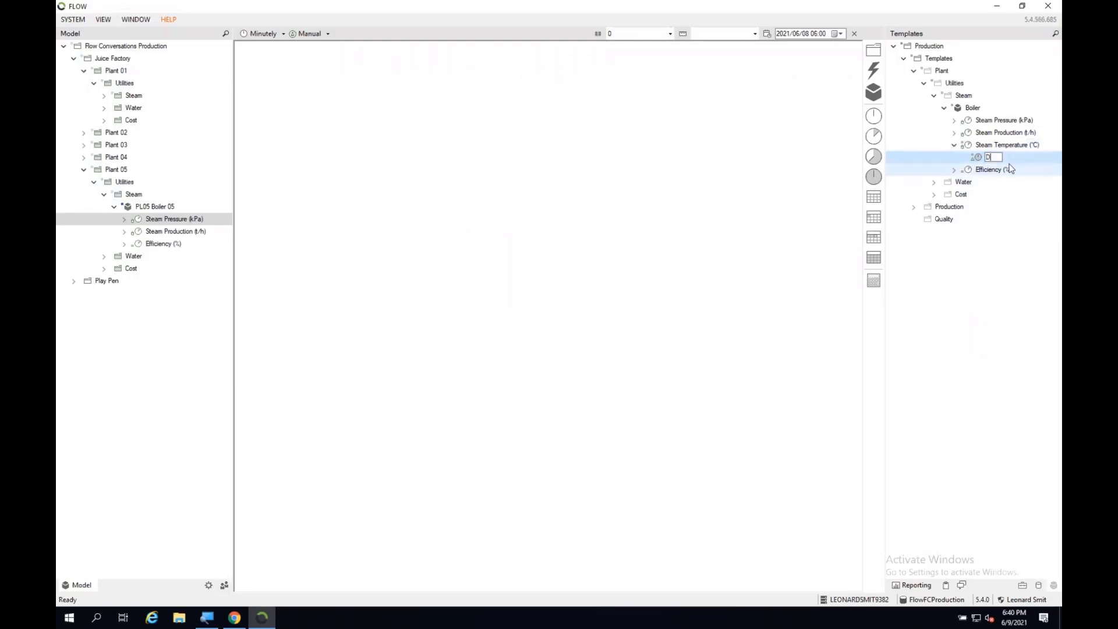
pyautogui.write('aily Max')
pyautogui.press('Return')
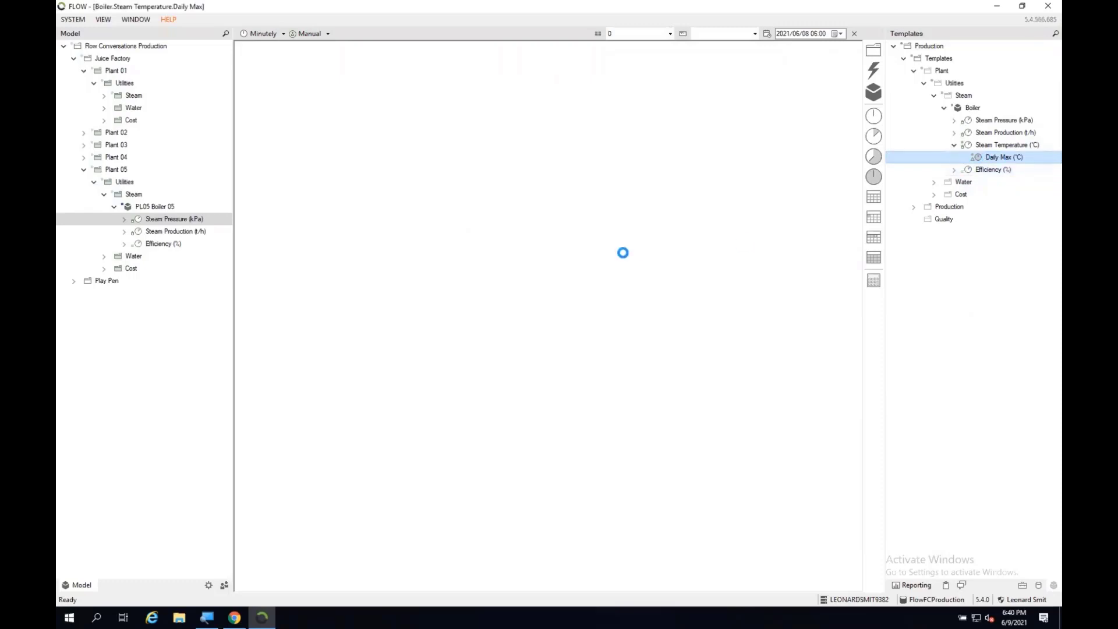
# - Set Daily Max's retrieval aggregation to Maximum and close its editor
pyautogui.click(258, 285)
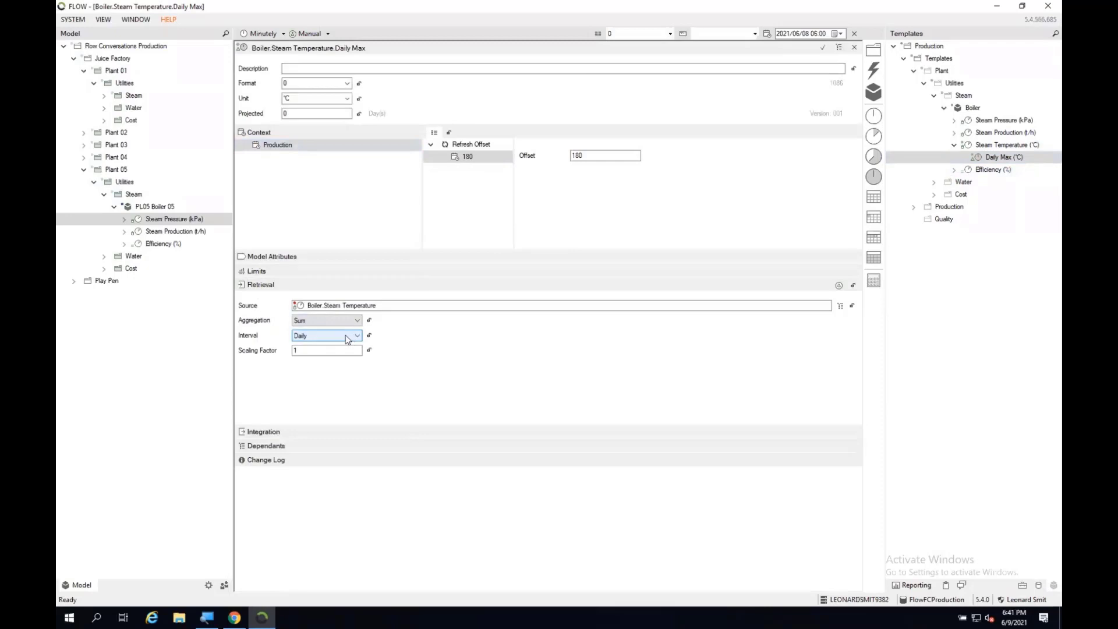
pyautogui.click(357, 322)
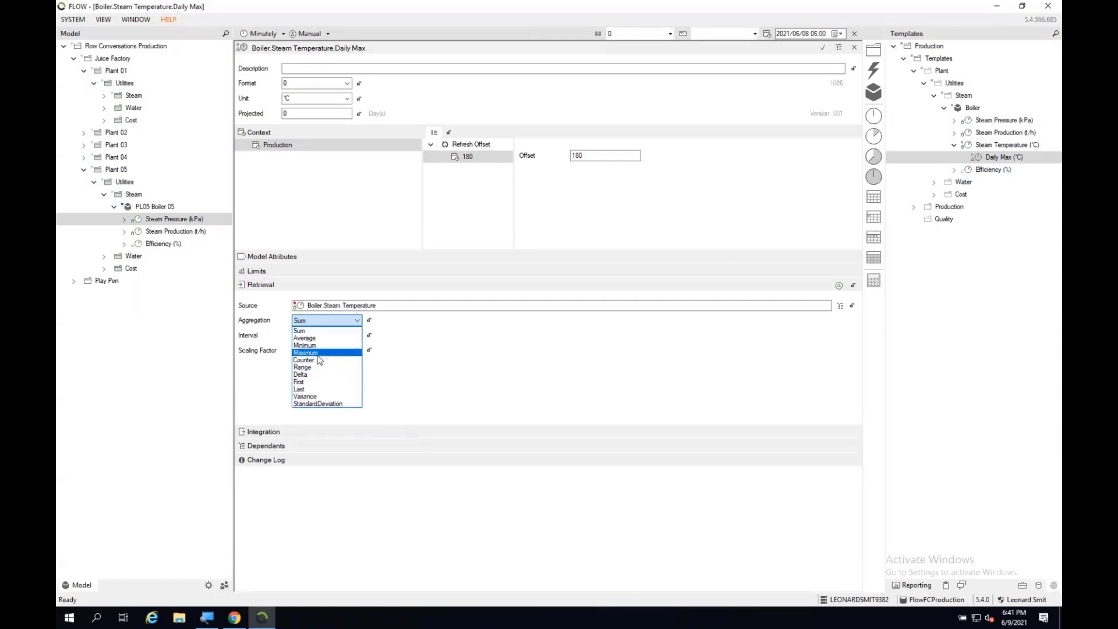
pyautogui.click(317, 352)
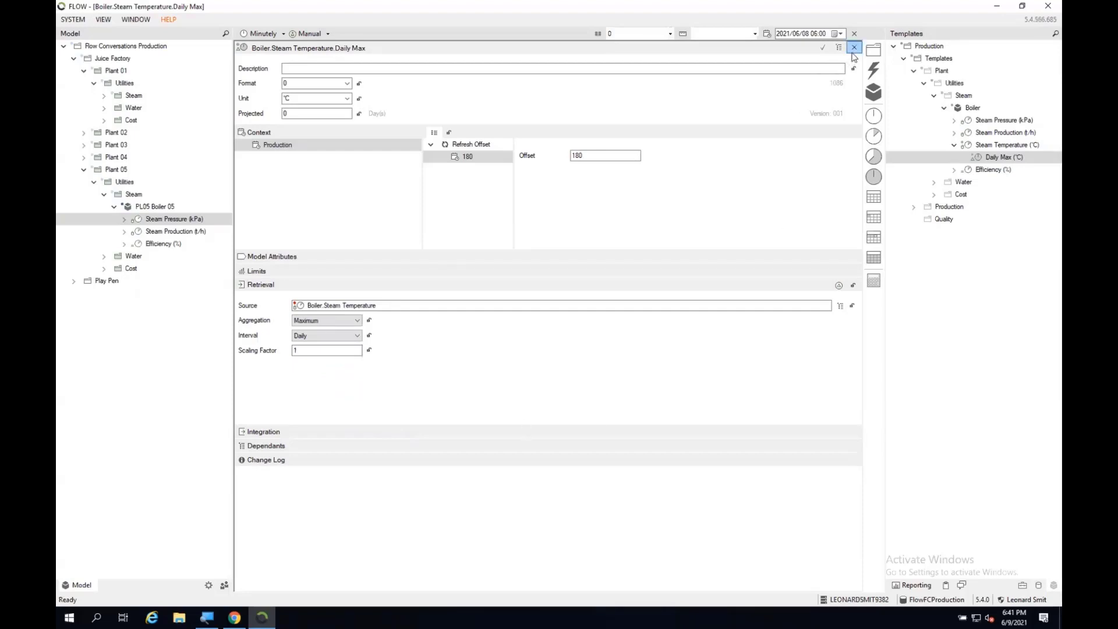
pyautogui.click(854, 48)
# - Release the Templates folder and recursively update Juice Factory in the model
pyautogui.rightClick(935, 58)
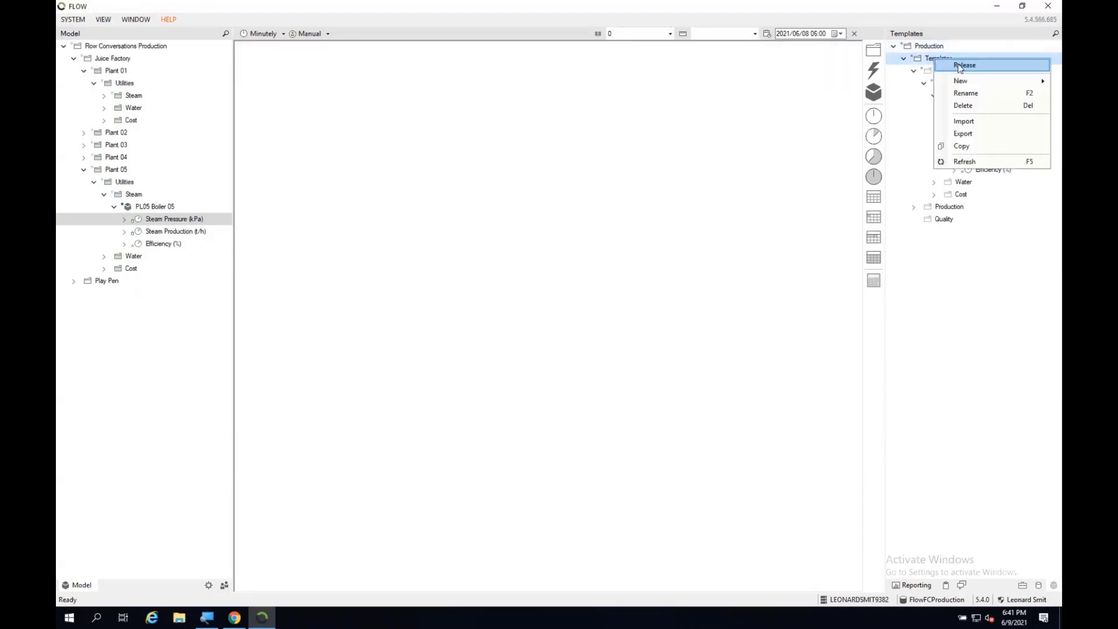
pyautogui.click(959, 66)
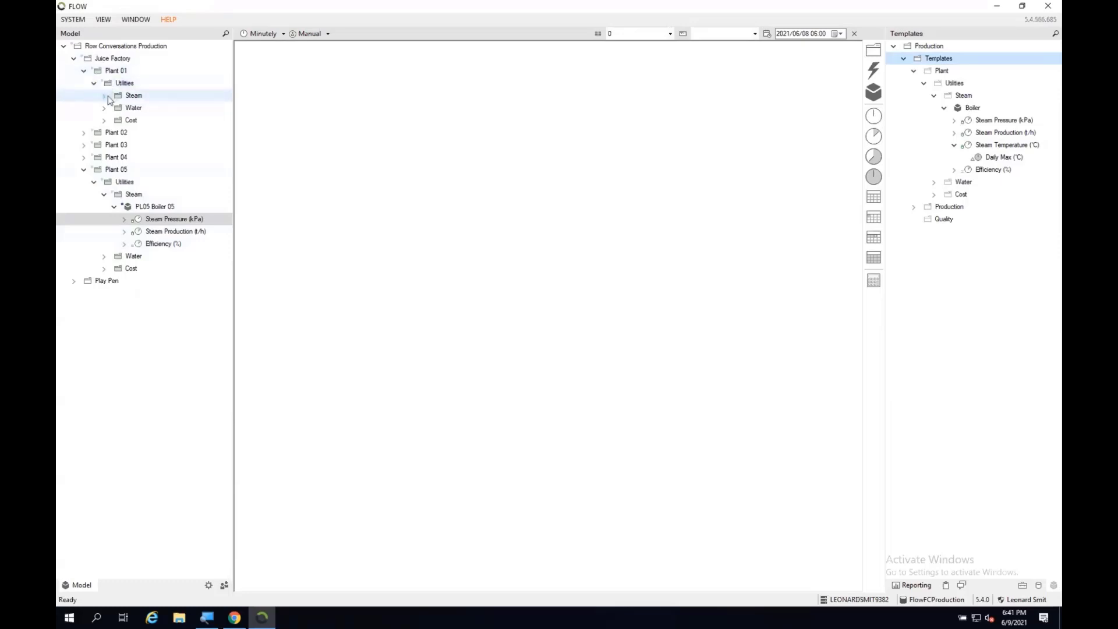
pyautogui.rightClick(106, 60)
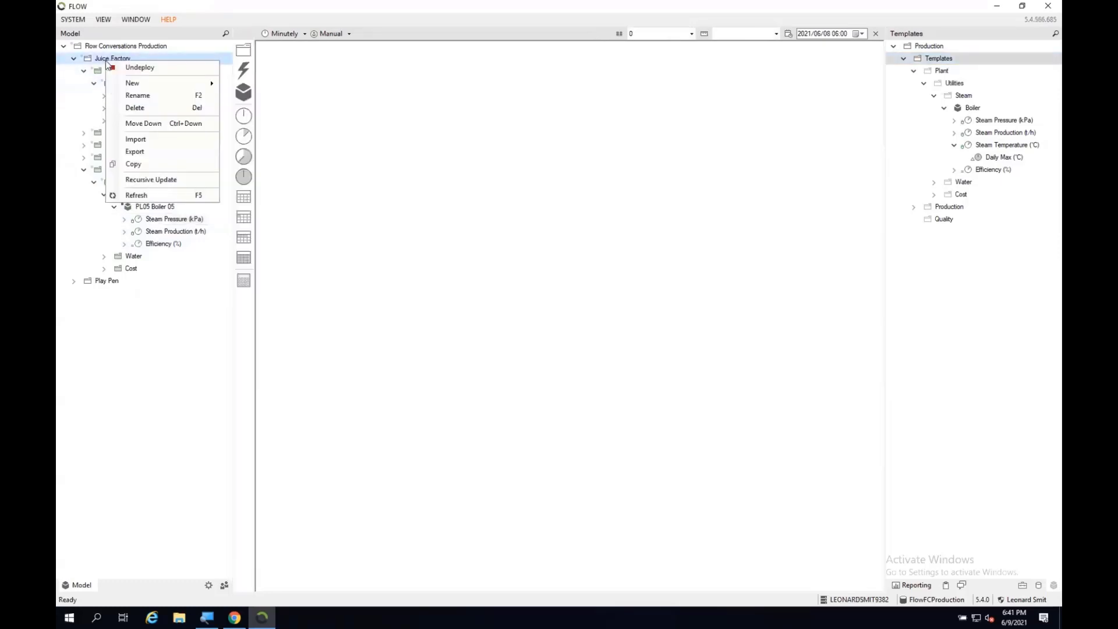
pyautogui.click(151, 179)
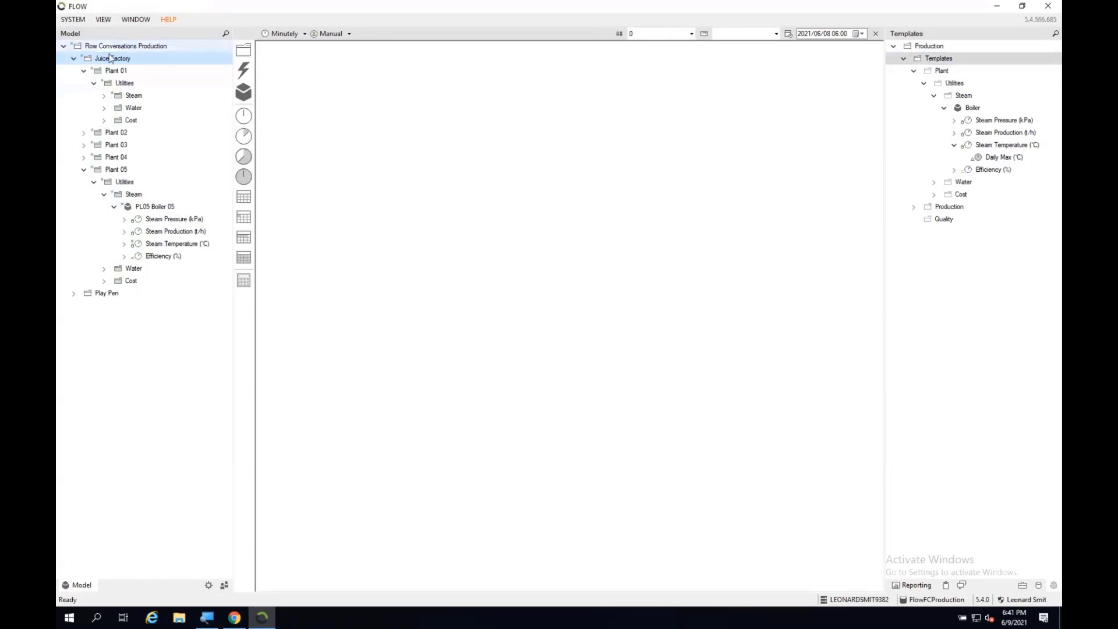
# - Deploy Plant 01 with its contents, followed by the whole Juice Factory
pyautogui.rightClick(114, 74)
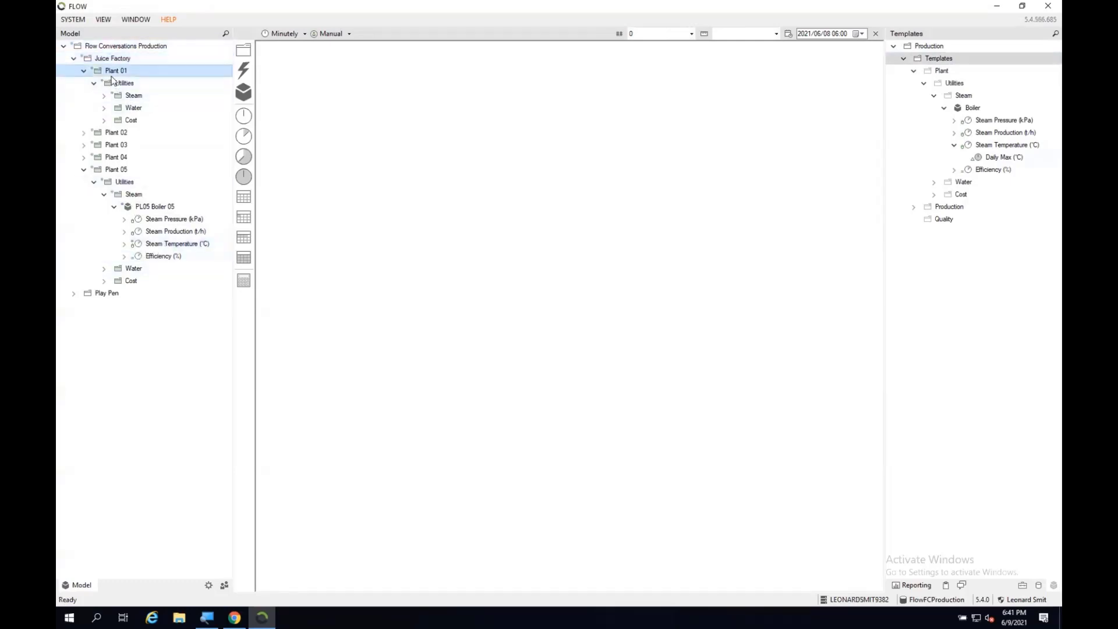
pyautogui.click(134, 85)
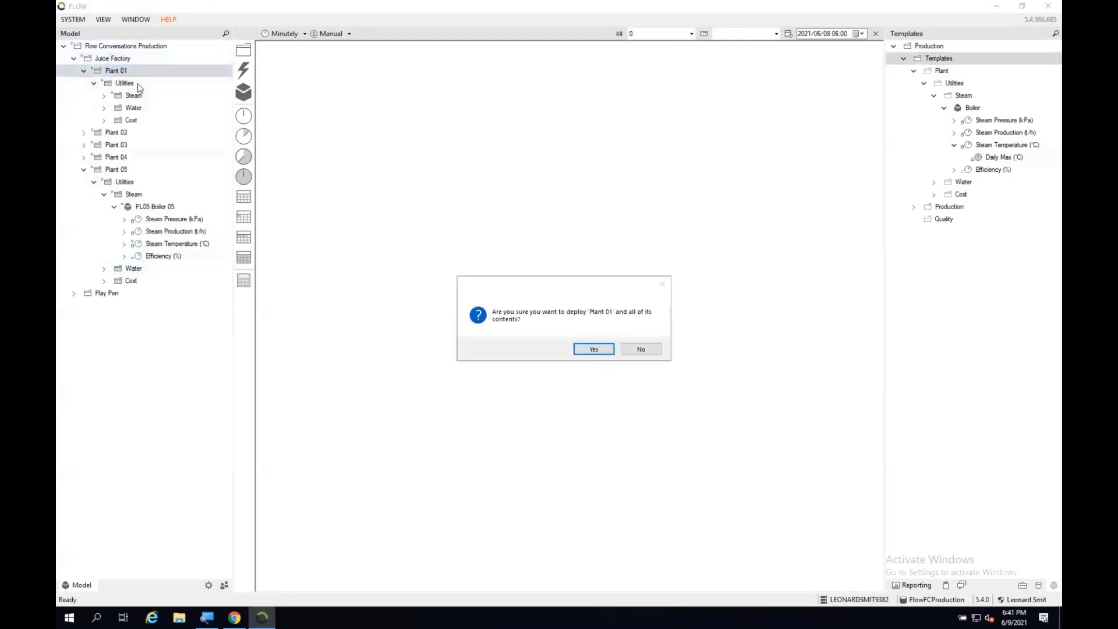
pyautogui.click(588, 350)
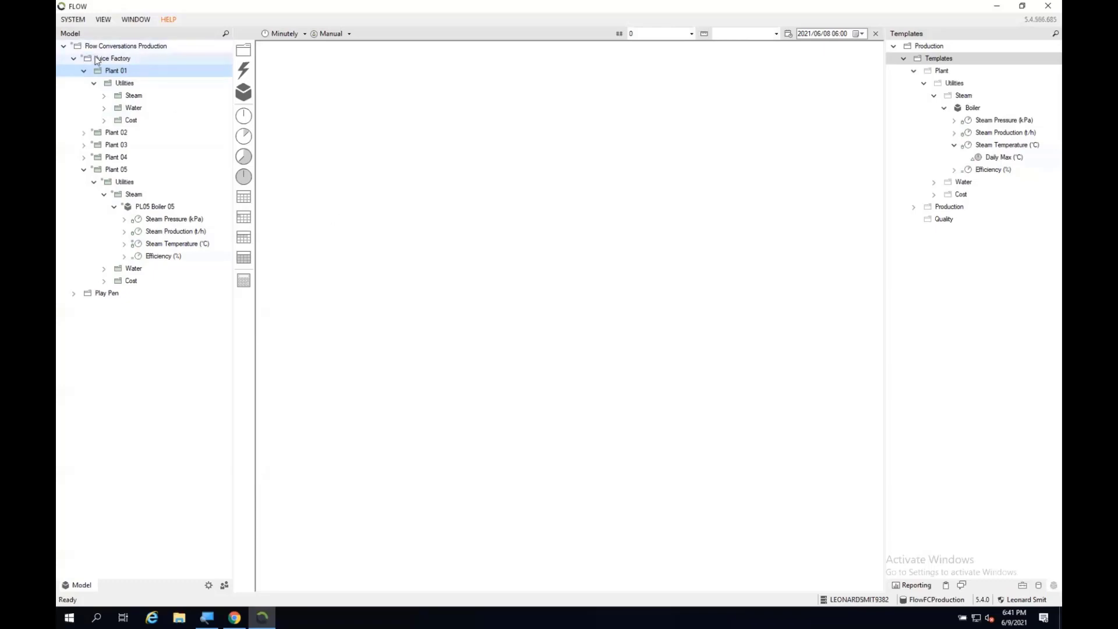
pyautogui.rightClick(116, 60)
pyautogui.click(118, 64)
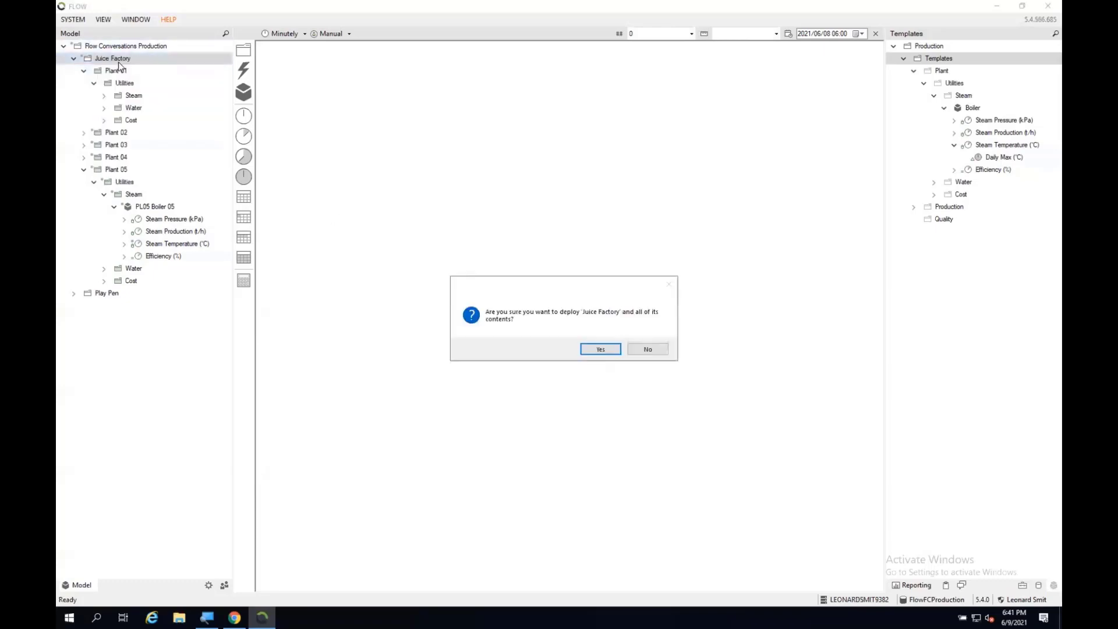
pyautogui.click(588, 348)
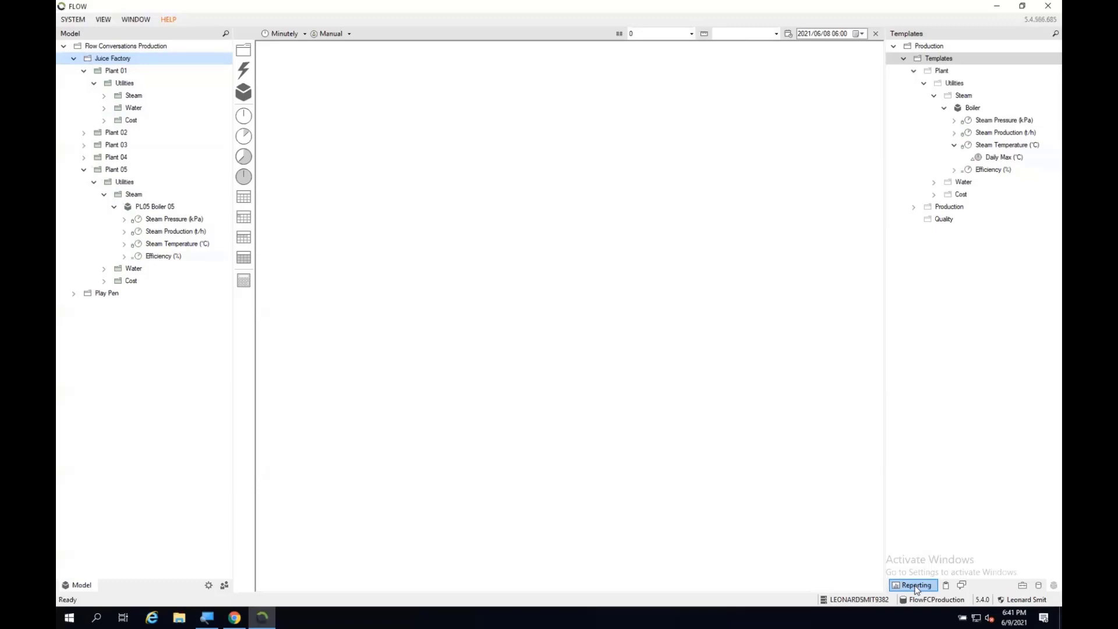
# - Add the Boiler template's Steam Temperature measure to the Boiler section of the Boiler Overview's Table Report
pyautogui.click(916, 585)
pyautogui.doubleClick(955, 110)
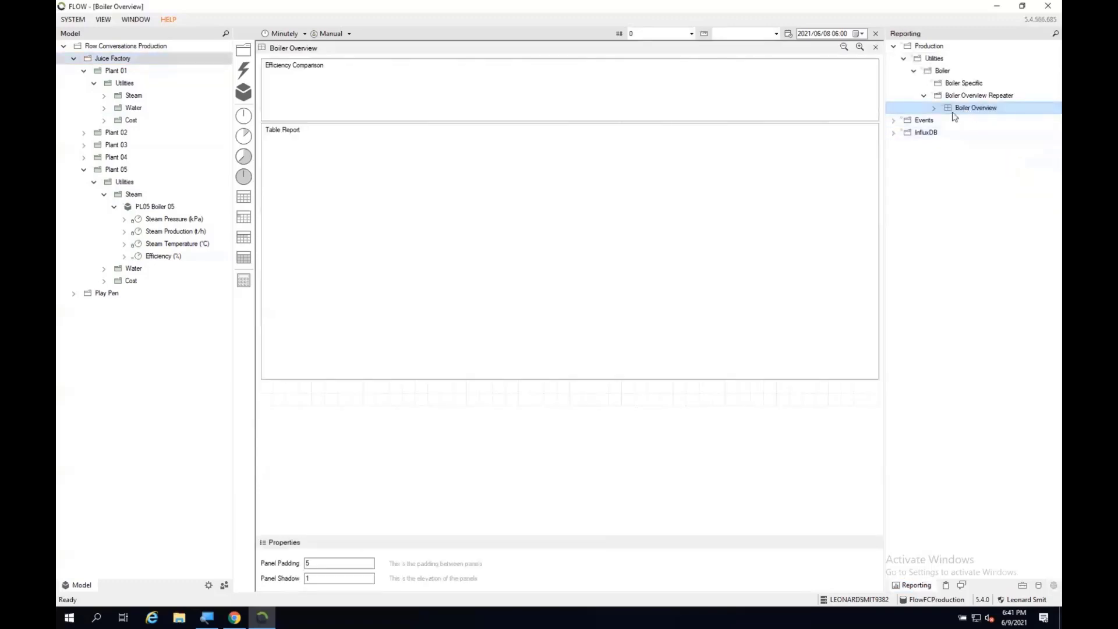
pyautogui.doubleClick(389, 172)
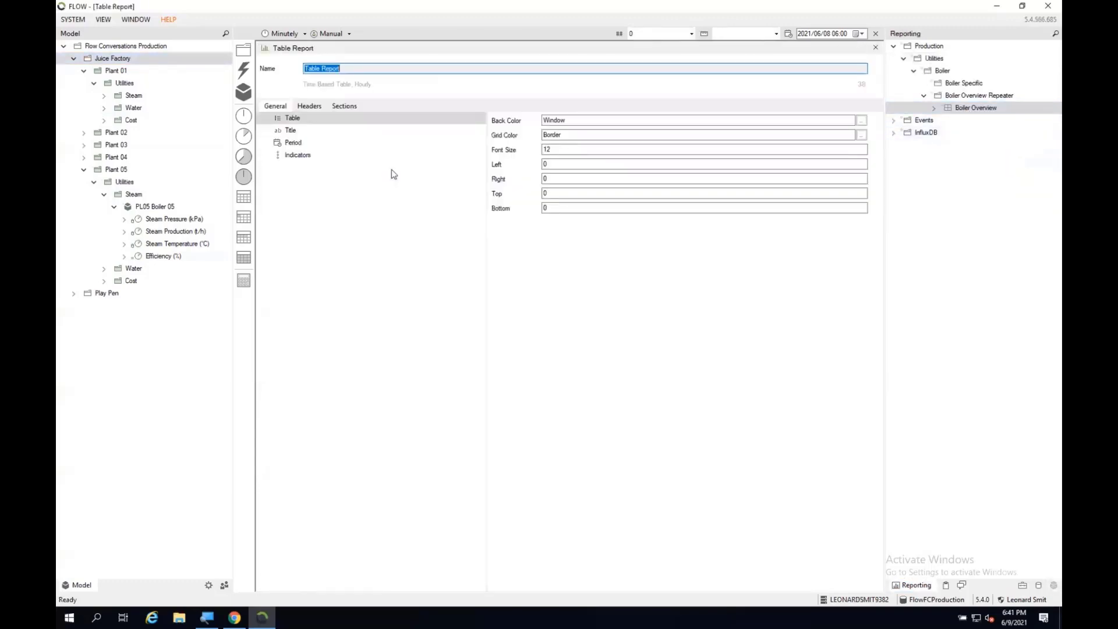
pyautogui.click(345, 106)
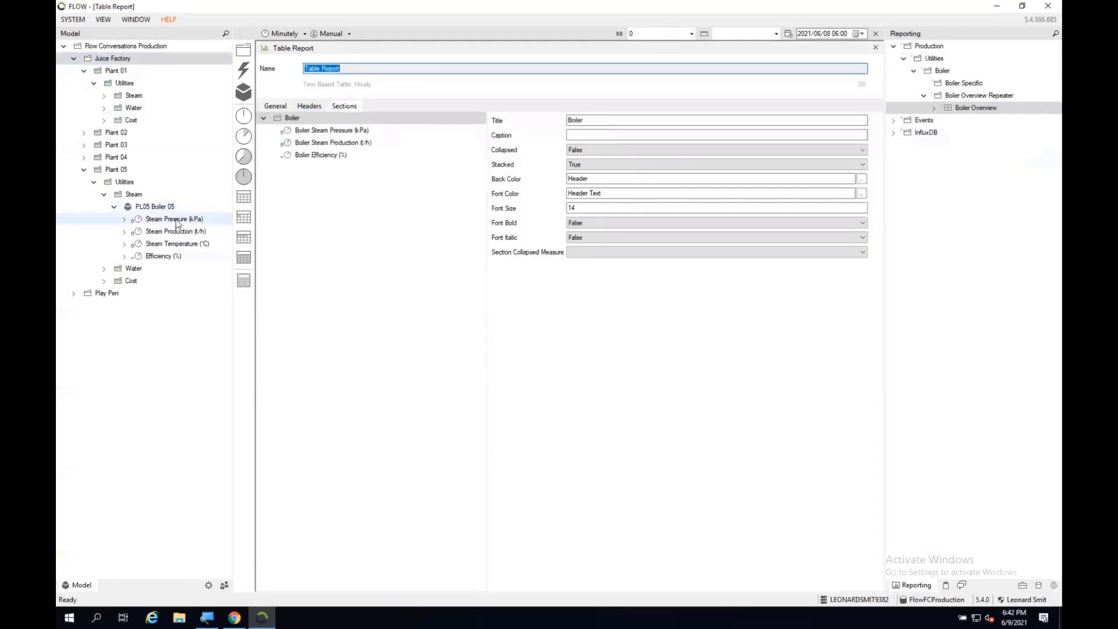
pyautogui.click(1053, 585)
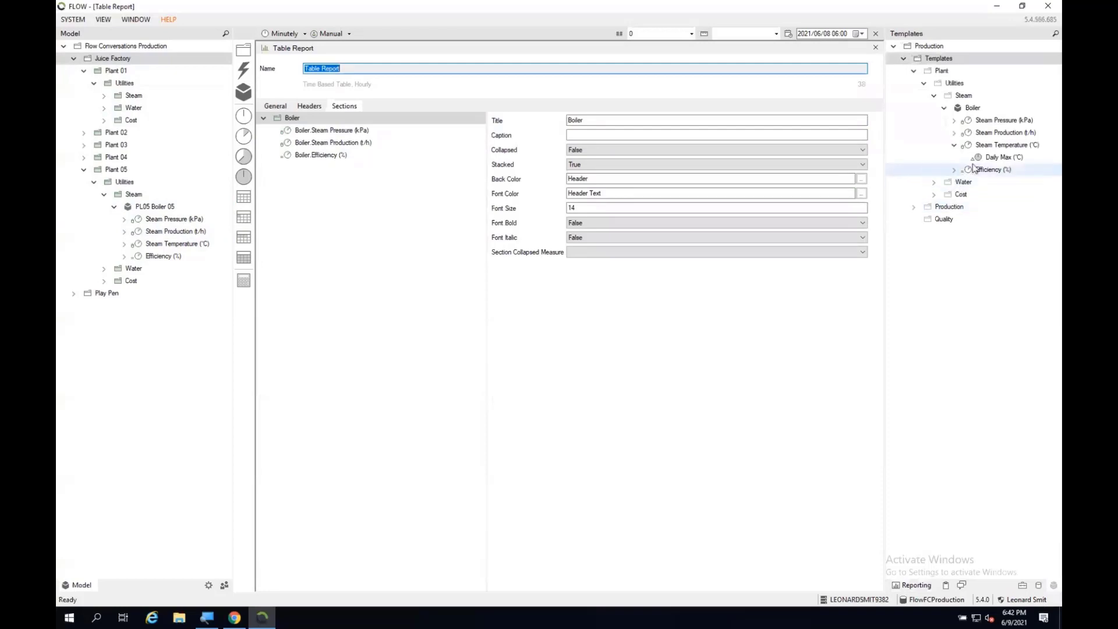
pyautogui.moveTo(986, 147); pyautogui.dragTo(269, 119)
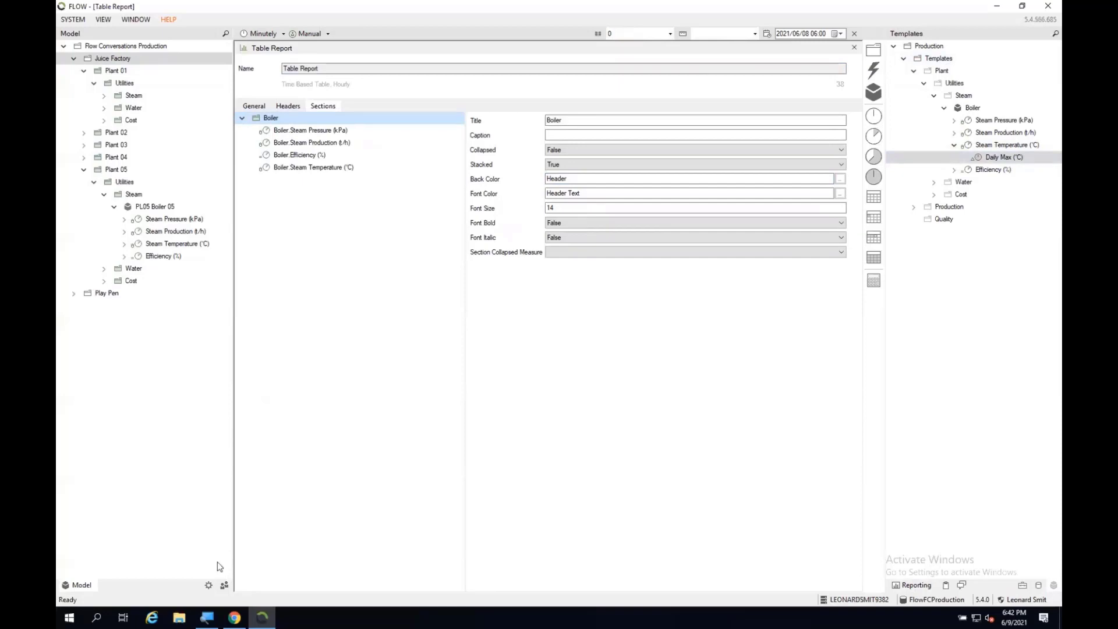
# - Reload the Boiler Overview dashboard in Chrome to check the Steam Temperature rows, and return to FLOW to close the report editors
pyautogui.click(236, 618)
pyautogui.click(104, 30)
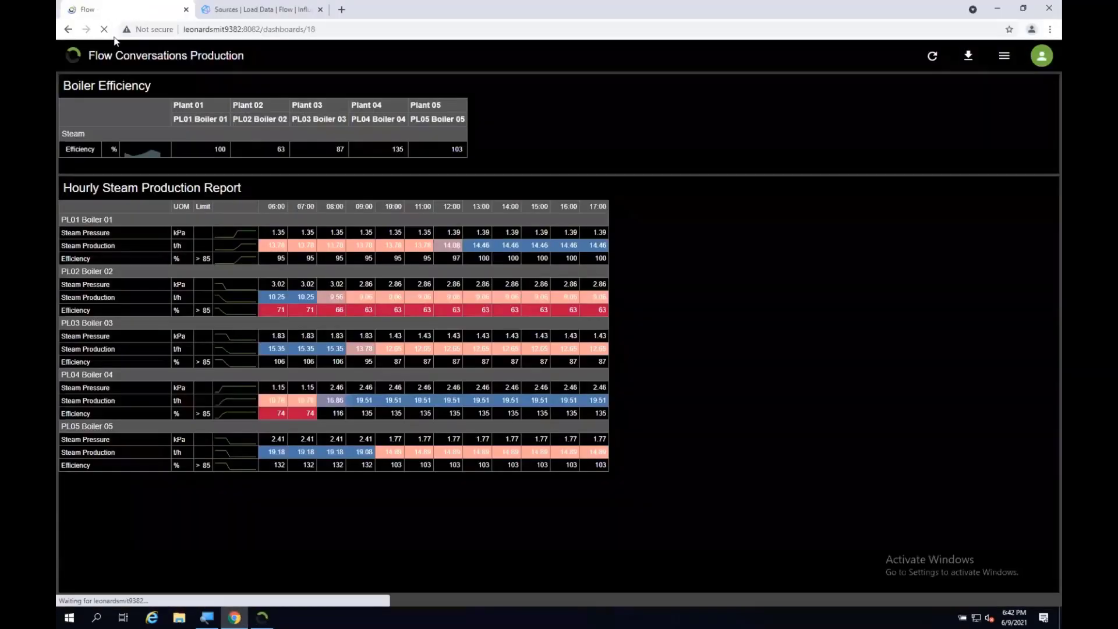
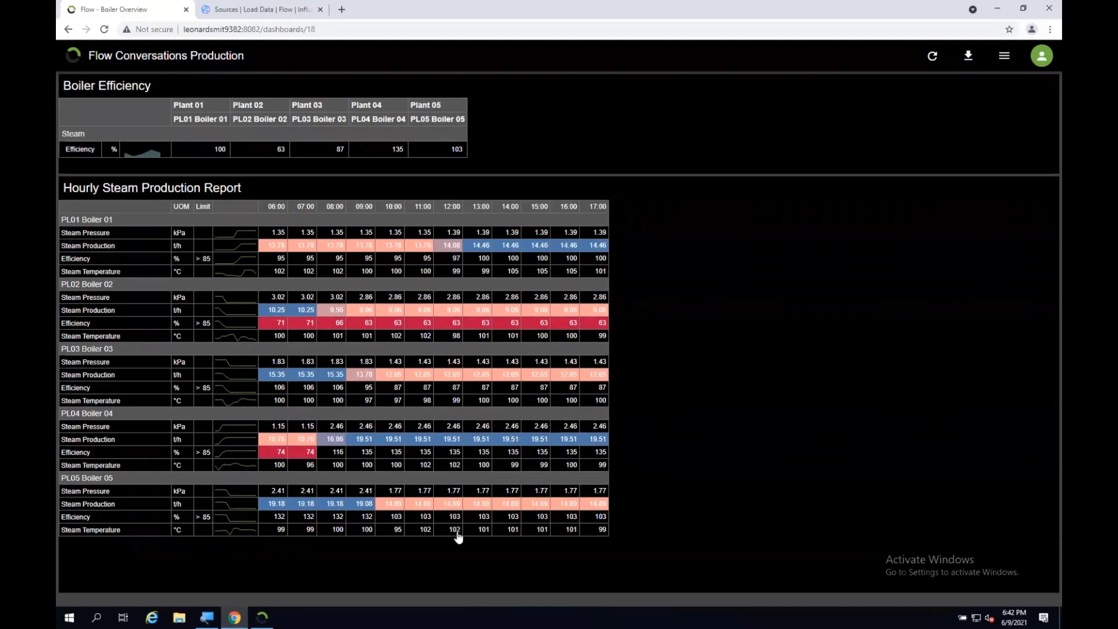
pyautogui.click(269, 622)
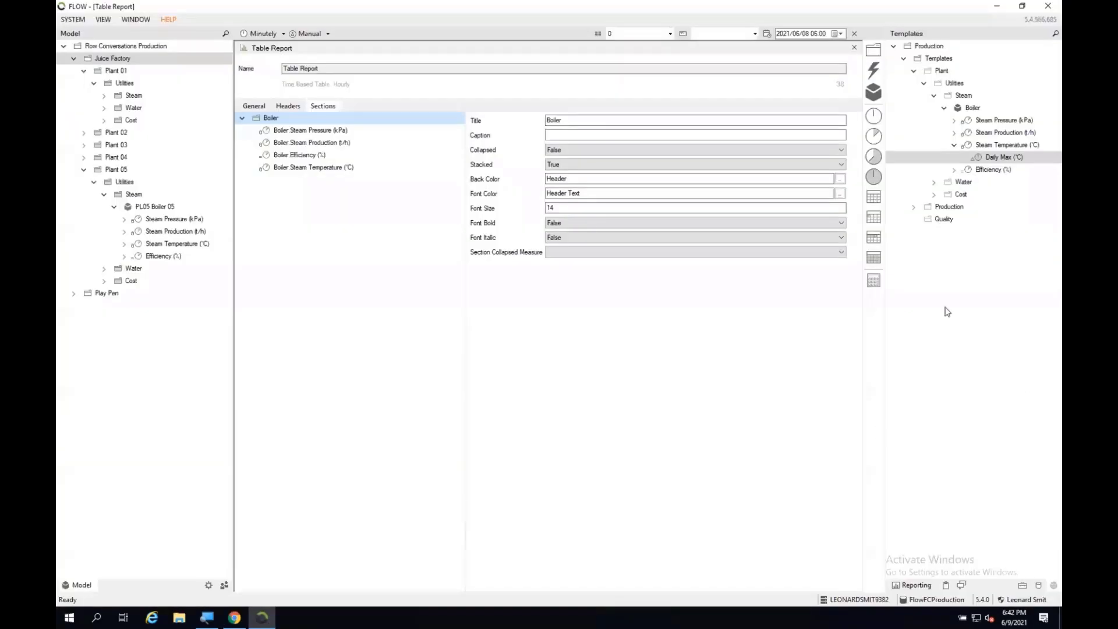
pyautogui.click(854, 47)
pyautogui.click(855, 47)
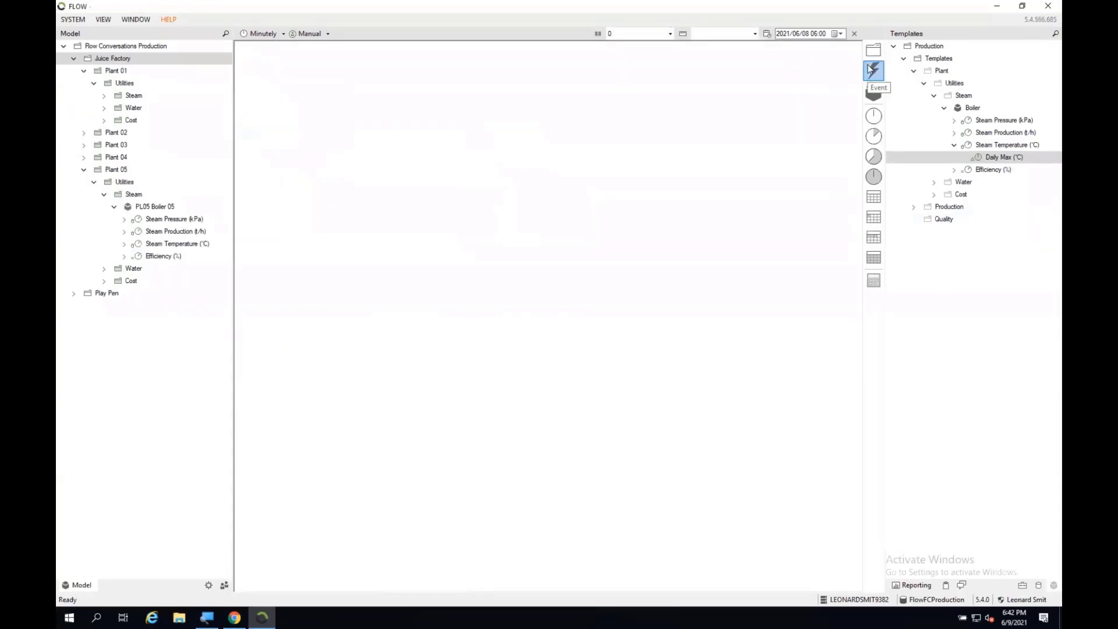
# - Add an event named Downtime to the Filler folder under the Production templates
pyautogui.click(914, 207)
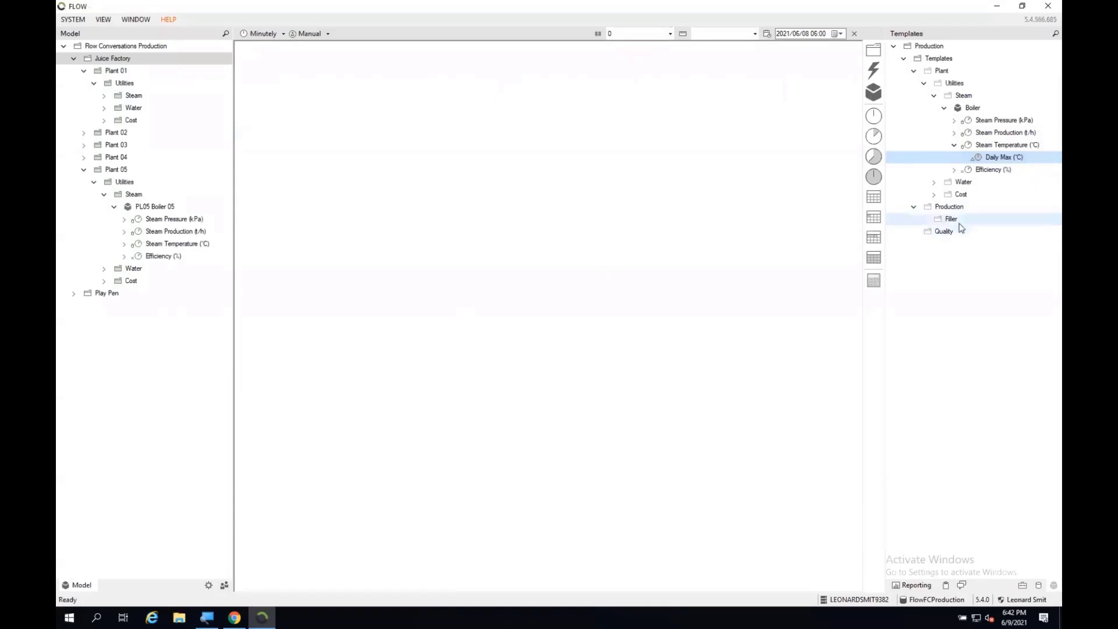
pyautogui.moveTo(951, 219)
pyautogui.mouseDown()
pyautogui.moveTo(961, 229)
pyautogui.moveTo(952, 221)
pyautogui.mouseUp()
pyautogui.write('D')
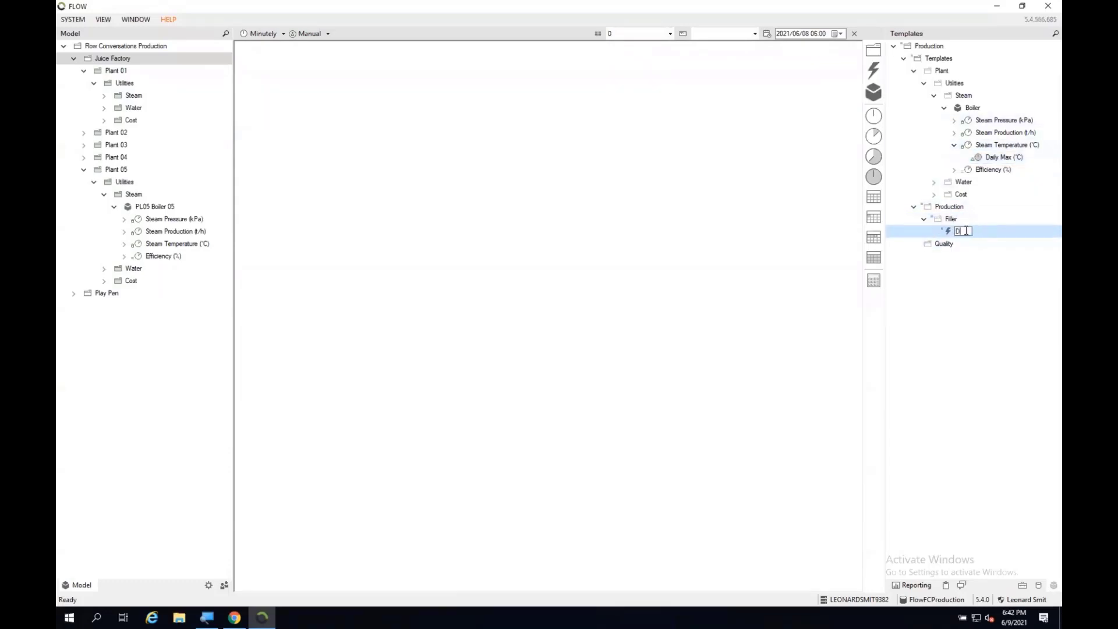
pyautogui.write('owntime')
pyautogui.click(978, 241)
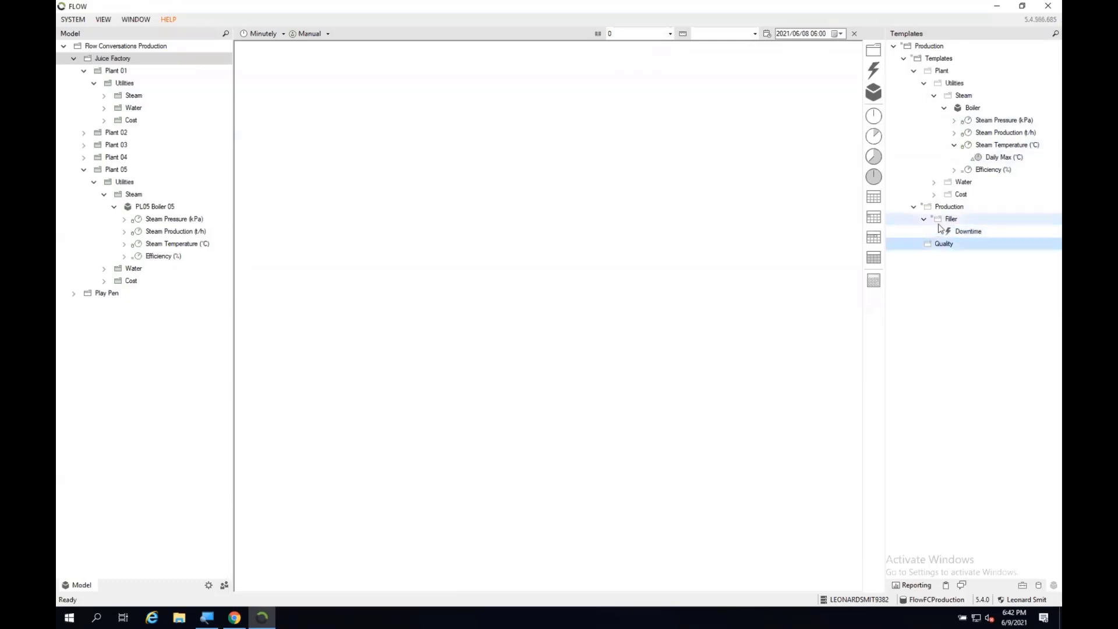
# - Add a second event named Runtime to the Filler folder under the Production templates
pyautogui.moveTo(873, 70); pyautogui.dragTo(958, 221)
pyautogui.write('R')
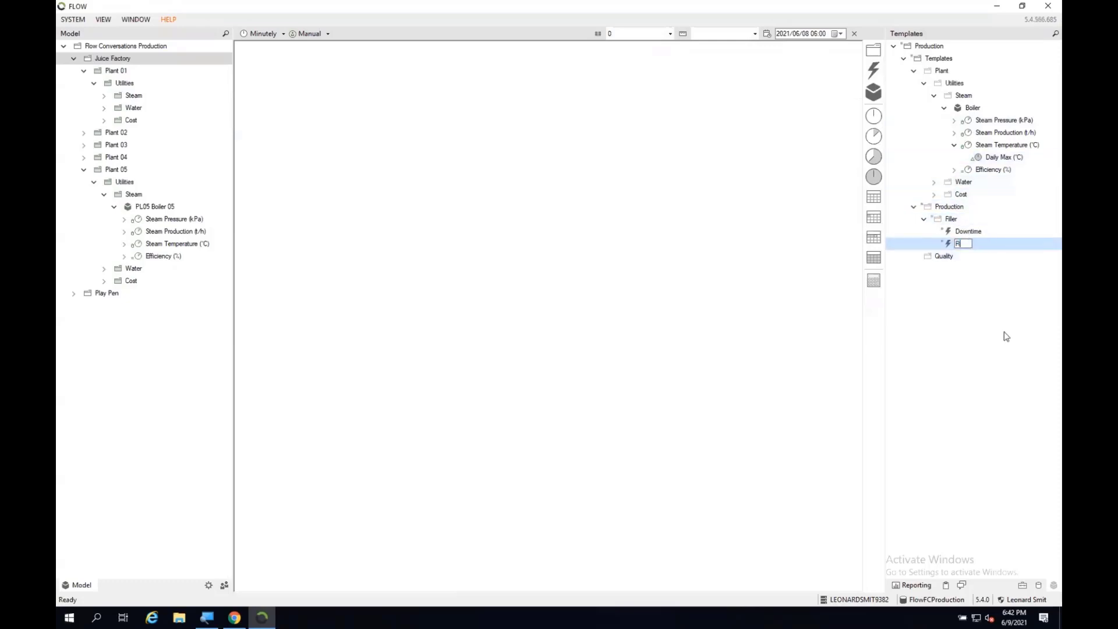
pyautogui.write('untime')
pyautogui.press('Return')
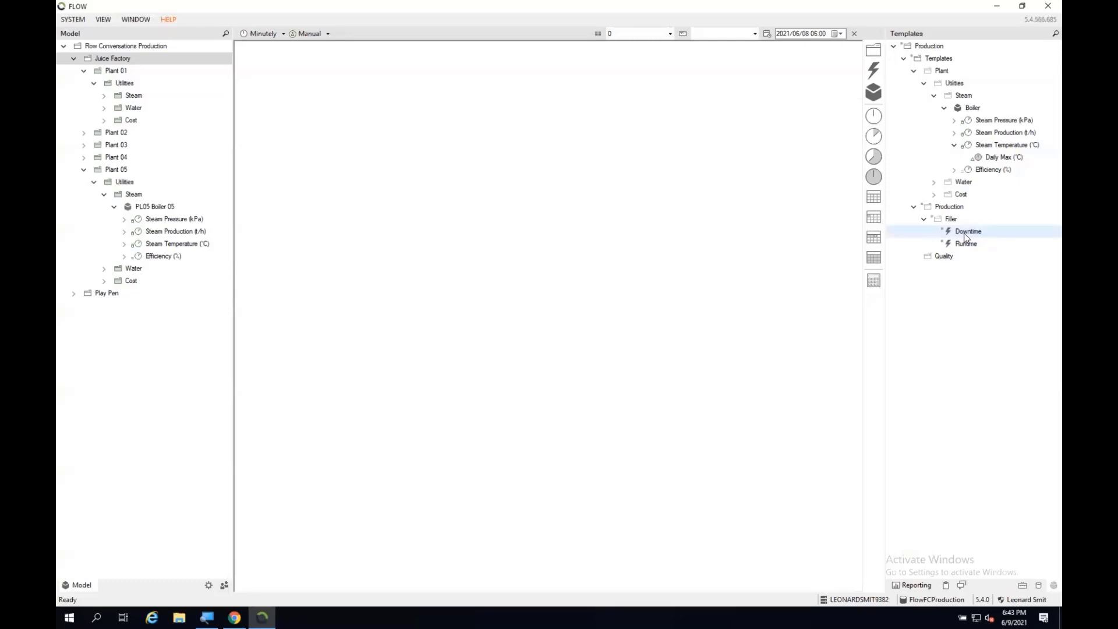
# - Open the Downtime event template and add Filler 1's FL001.State tag as both its start and end trigger
pyautogui.click(964, 233)
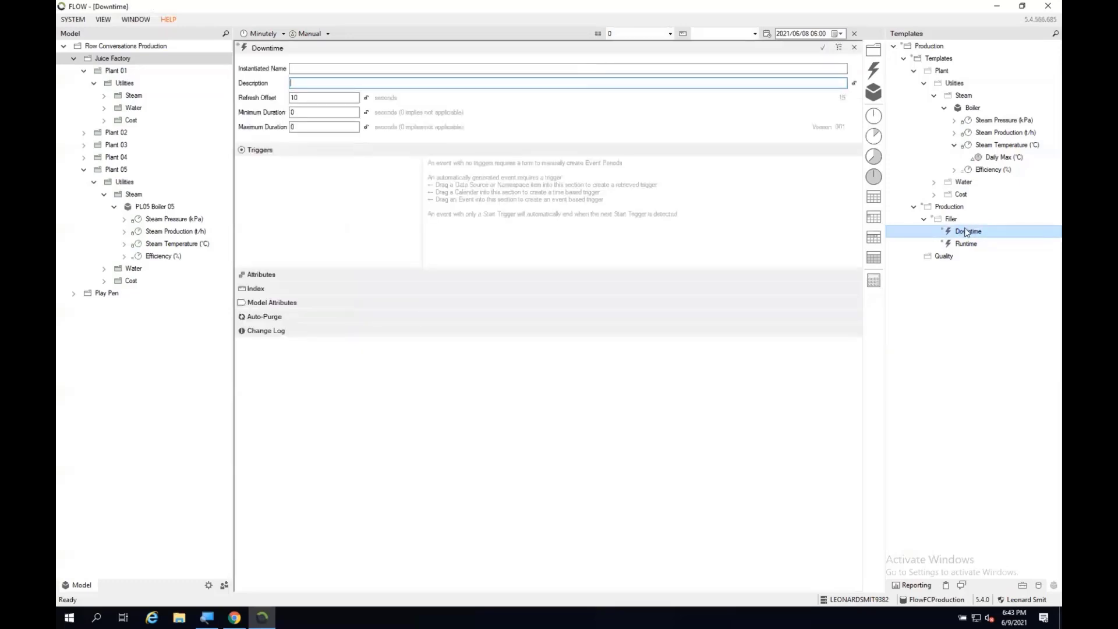
pyautogui.click(1042, 586)
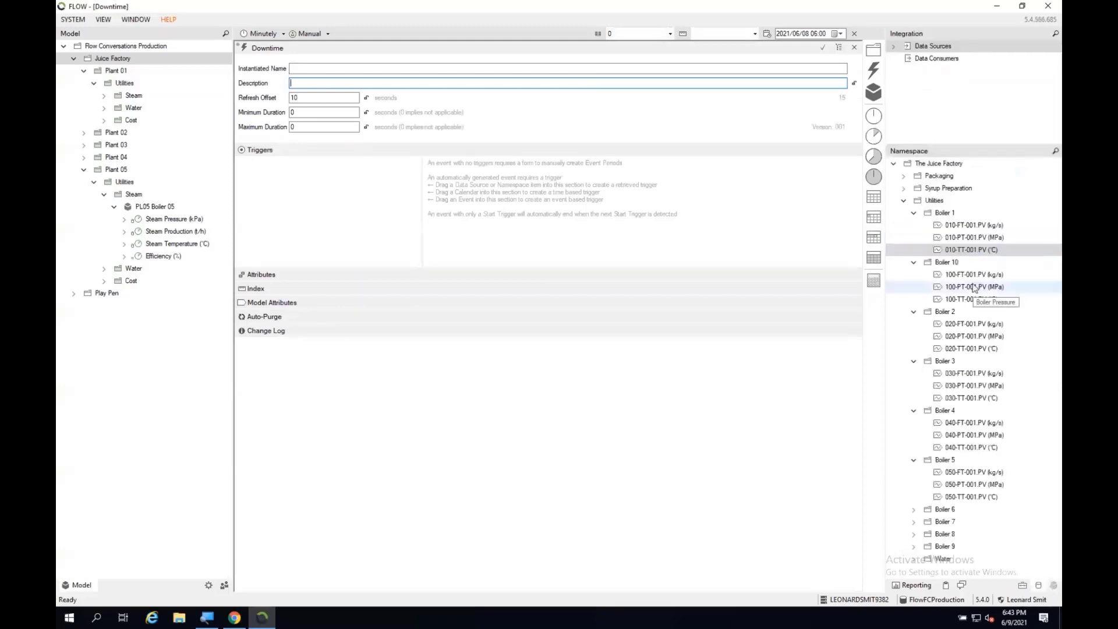
pyautogui.click(903, 176)
pyautogui.click(913, 188)
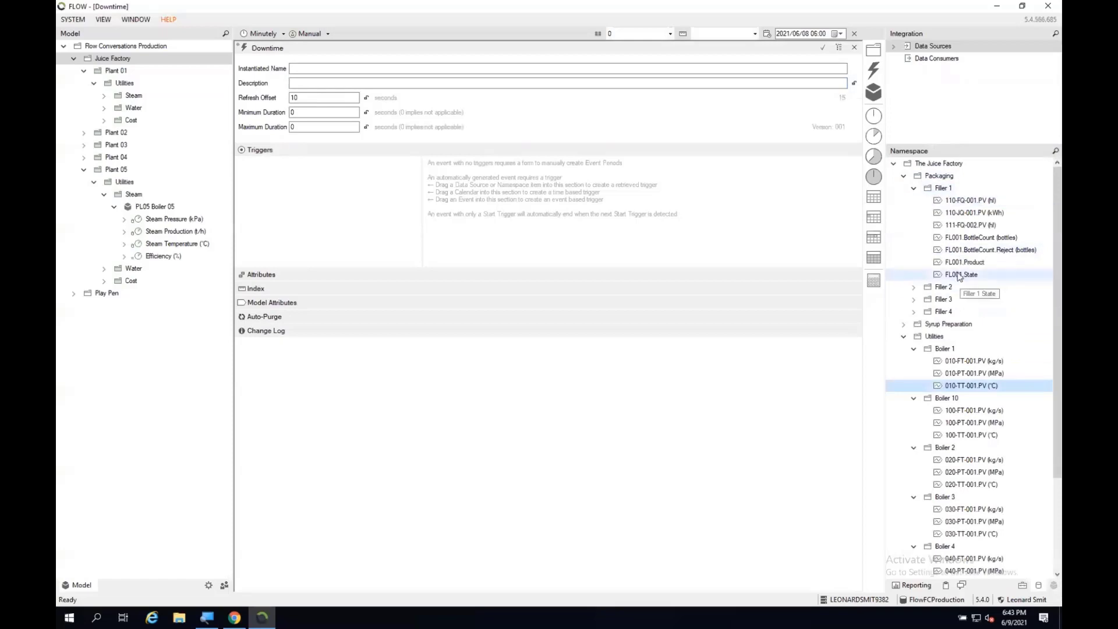
pyautogui.moveTo(967, 278); pyautogui.dragTo(320, 166)
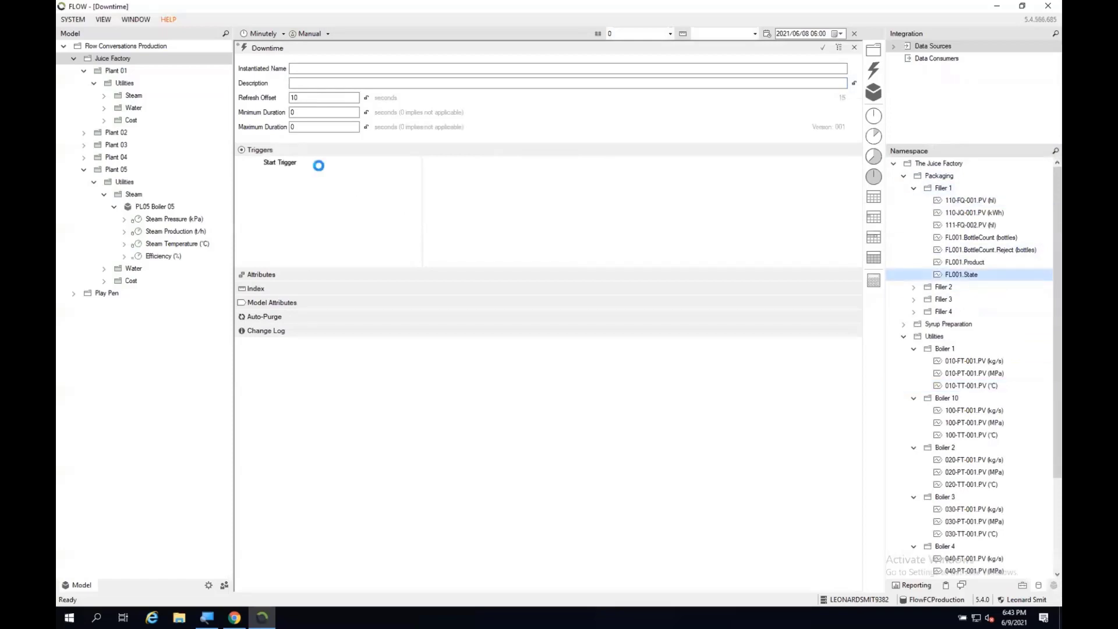
pyautogui.moveTo(984, 286); pyautogui.dragTo(314, 203)
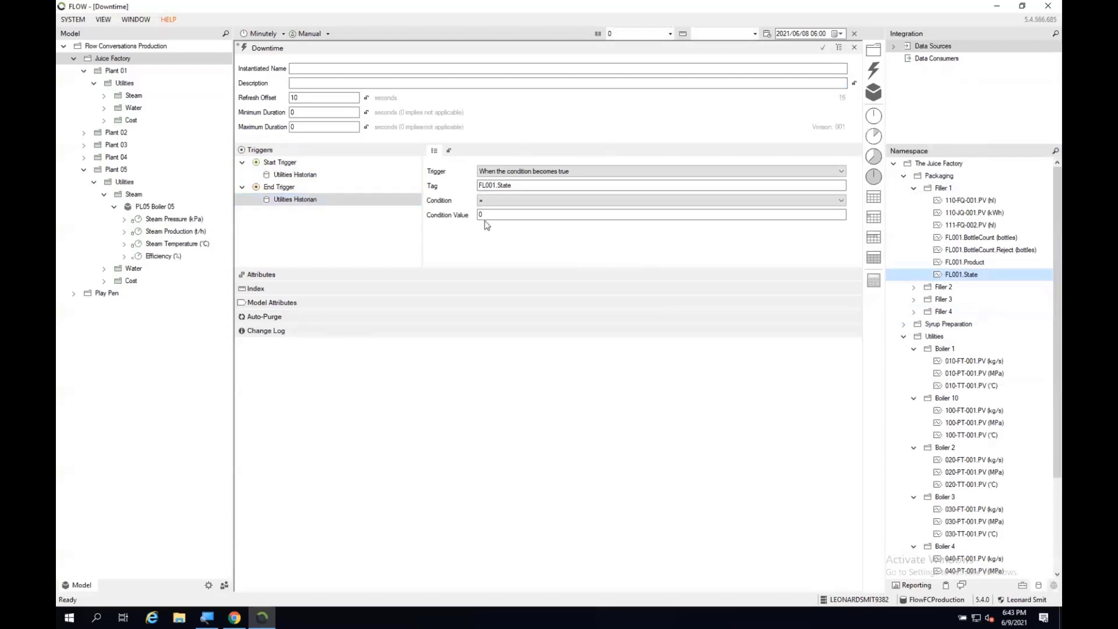
# - Set the condition value of the Downtime event's end trigger to 10
pyautogui.click(326, 175)
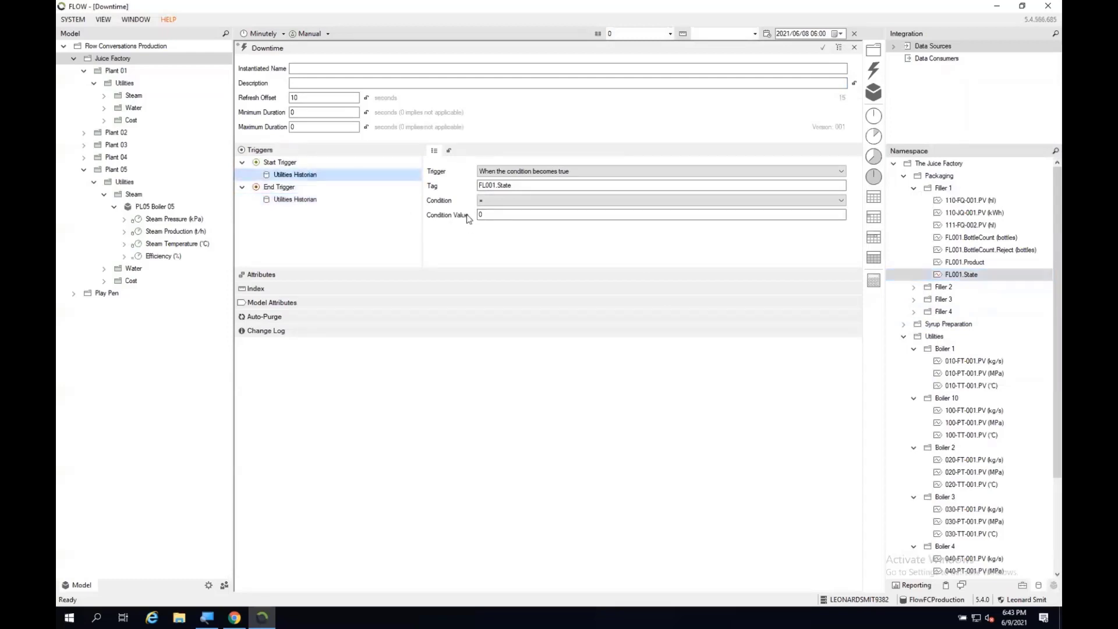
pyautogui.click(315, 199)
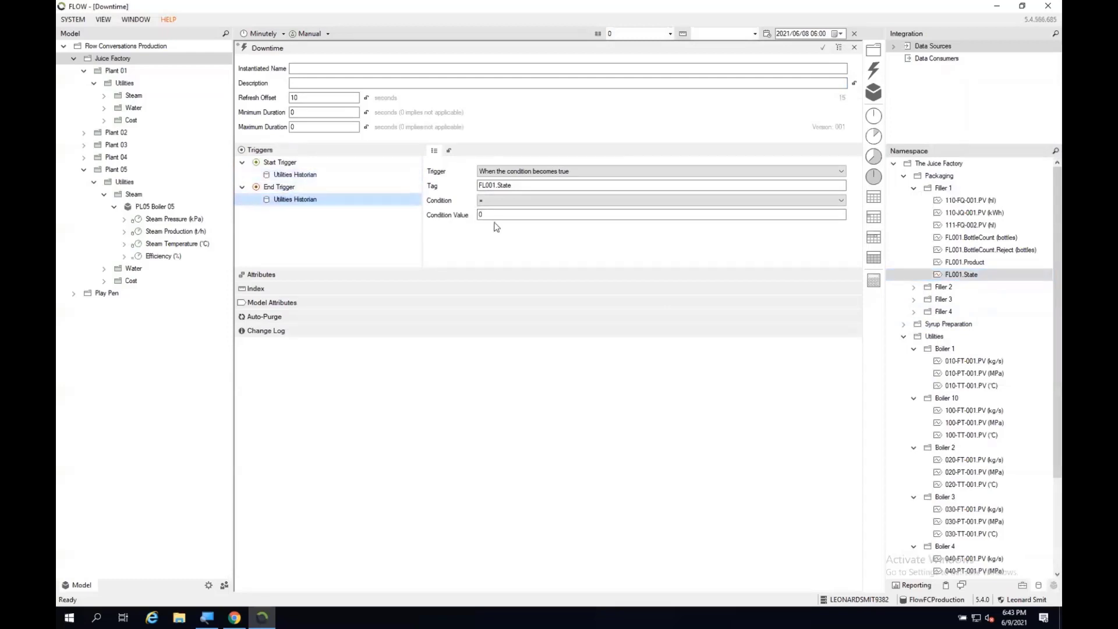
pyautogui.click(477, 215)
pyautogui.write('10')
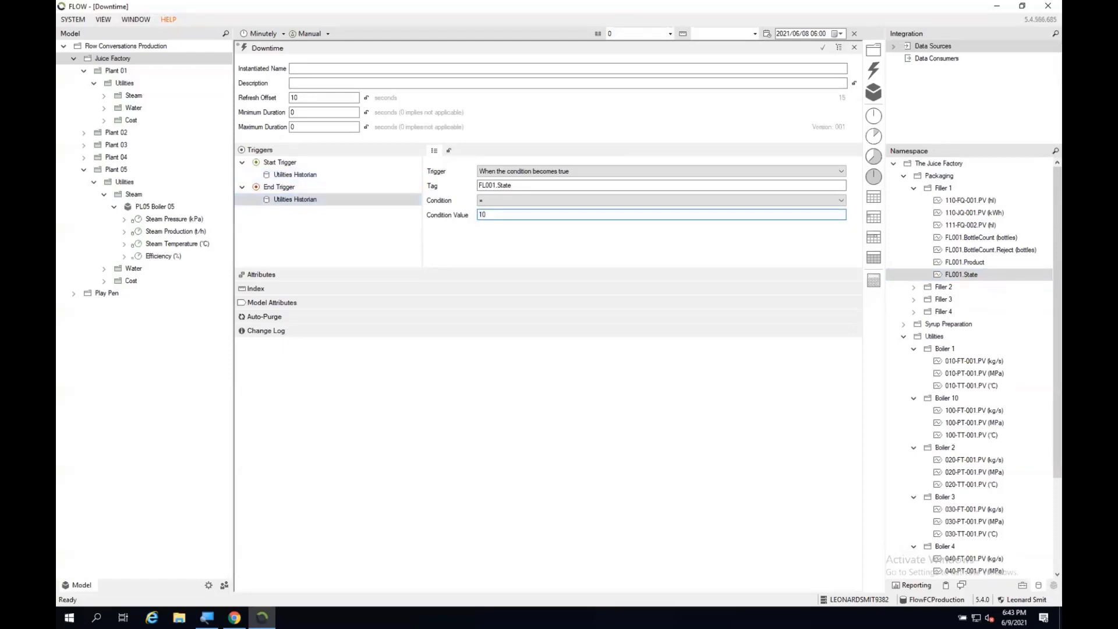
# - Replace the FL001 prefix in the end trigger's tag with [ModelAttribute("Equipment")], keeping the .State suffix
pyautogui.click(496, 184)
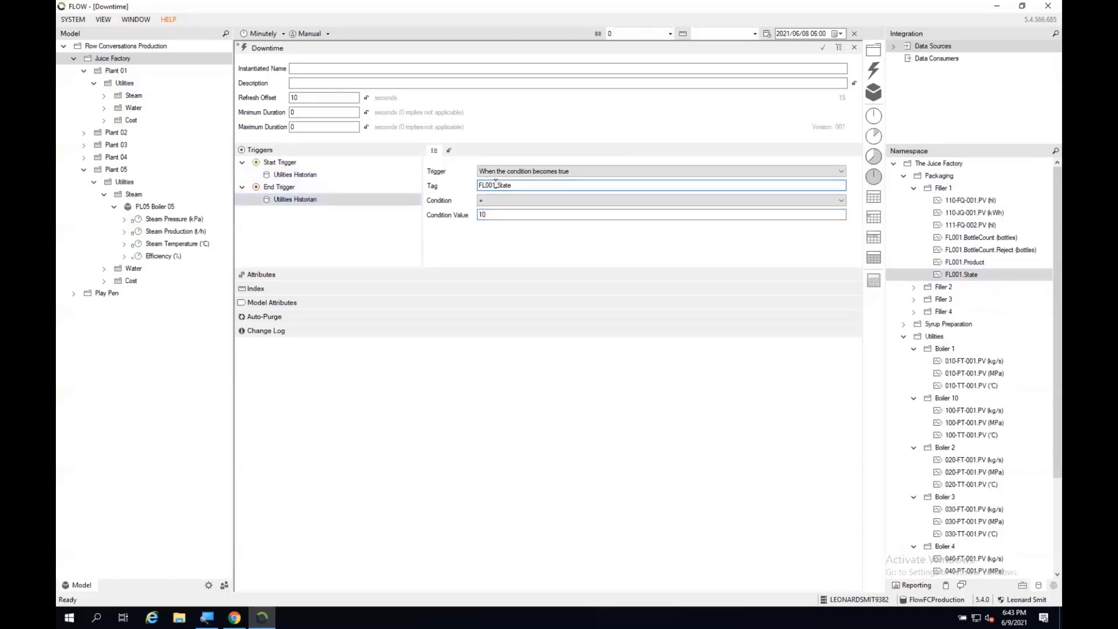
pyautogui.moveTo(496, 185); pyautogui.dragTo(474, 184)
pyautogui.write('[')
pyautogui.write('ModelAtt')
pyautogui.write('ribute')
pyautogui.write('()')
pyautogui.write('""')
pyautogui.write('Equipment')
# - Copy the [ModelAttribute("Equipment")] expression over the FL001 prefix in the start trigger's tag and close the Downtime event editor
pyautogui.moveTo(556, 185); pyautogui.dragTo(473, 186)
pyautogui.rightClick(505, 190)
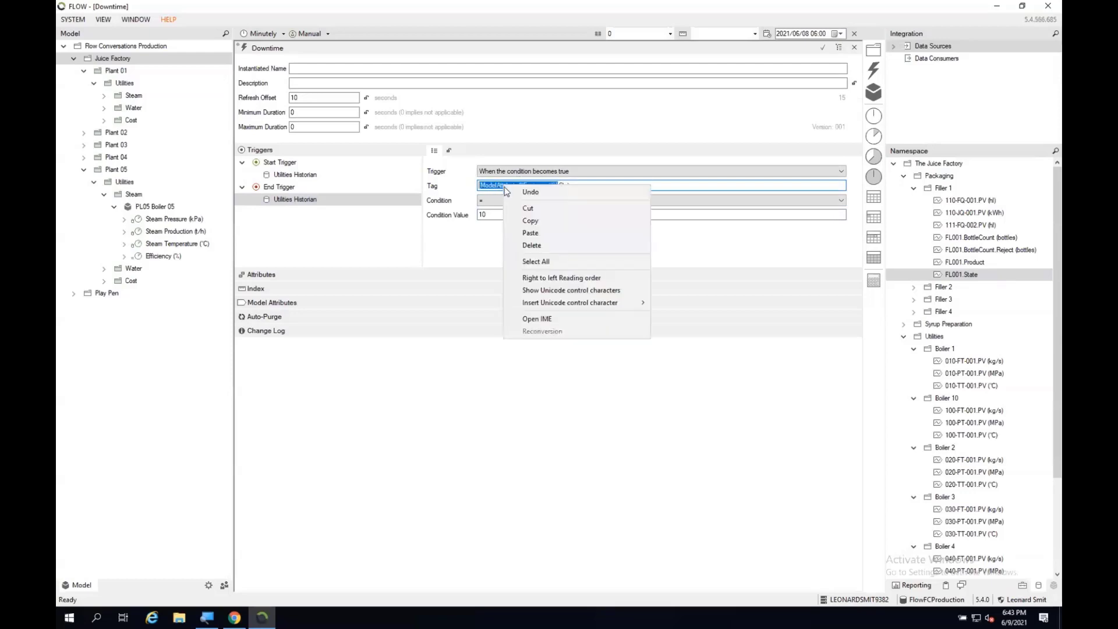
pyautogui.click(530, 220)
pyautogui.click(295, 174)
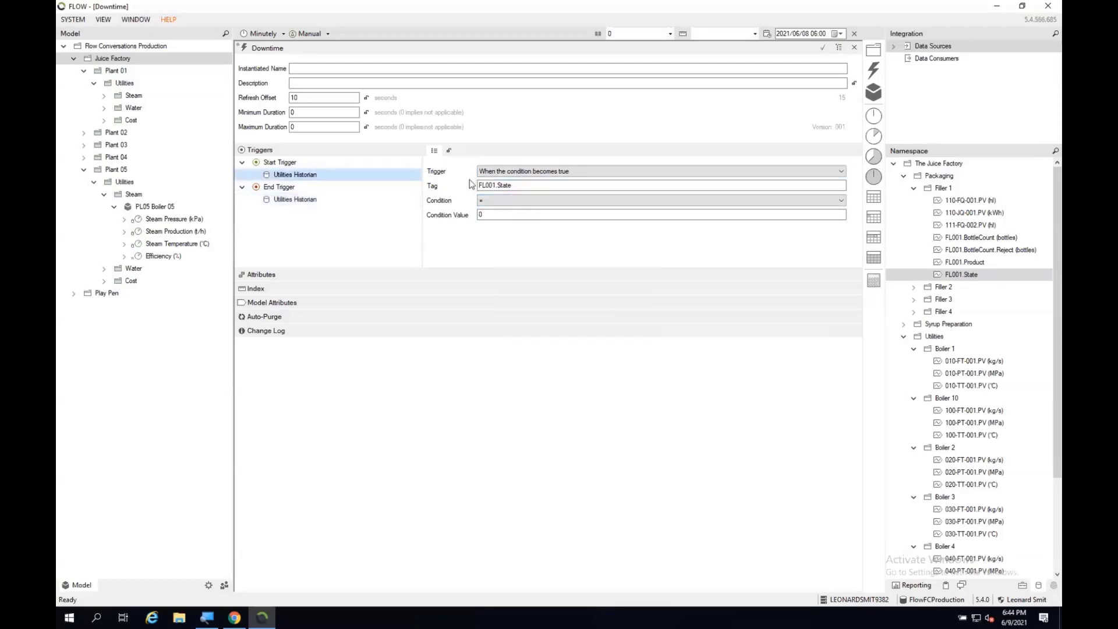
pyautogui.moveTo(495, 185); pyautogui.dragTo(480, 185)
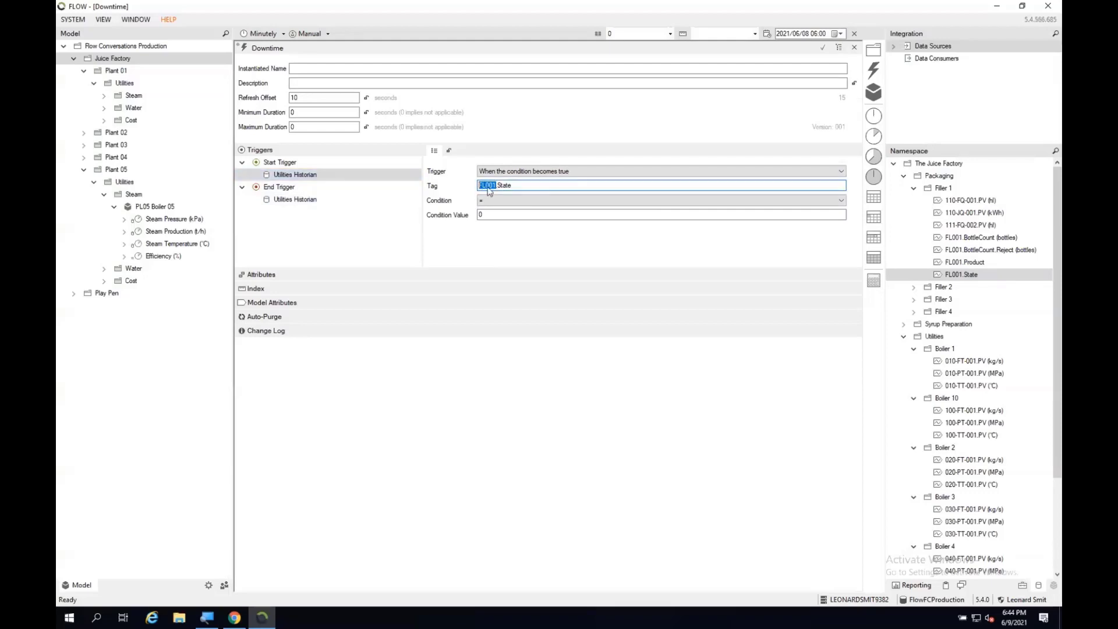
pyautogui.rightClick(488, 191)
pyautogui.click(524, 240)
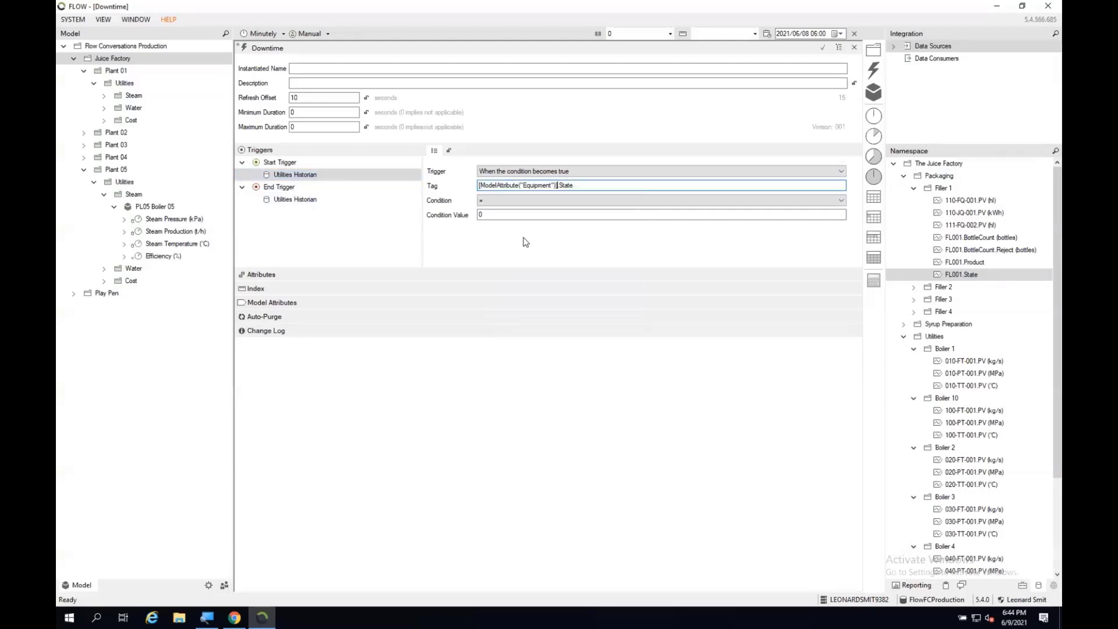
pyautogui.click(854, 47)
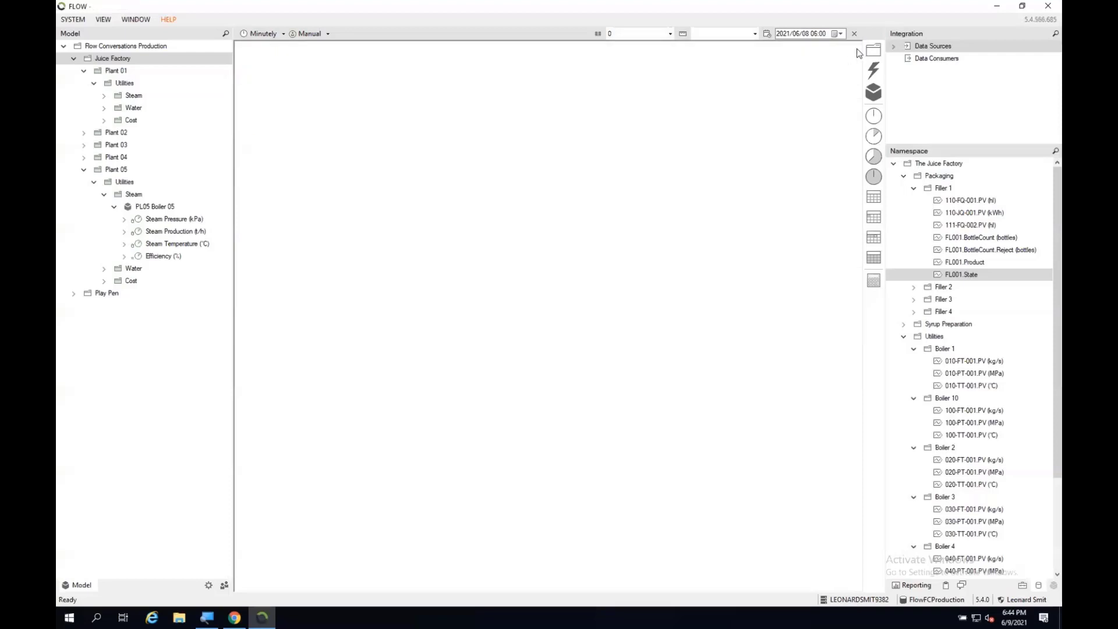
# - Configure the Runtime event template to start on the end of the Downtime event and to end on its start
pyautogui.click(1053, 586)
pyautogui.doubleClick(964, 245)
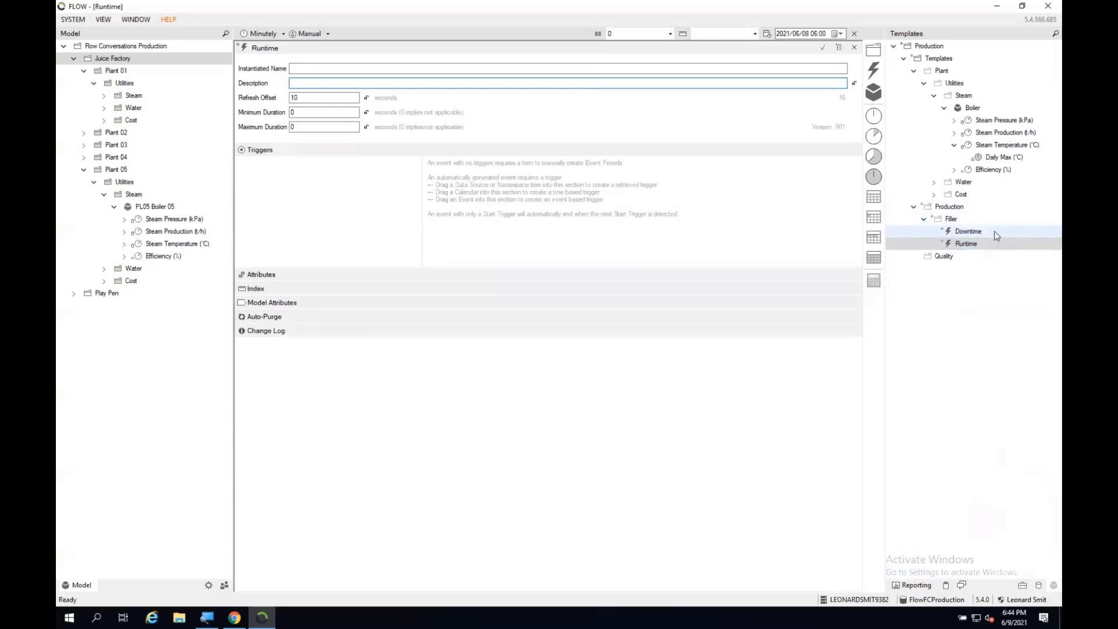
pyautogui.moveTo(966, 232); pyautogui.dragTo(305, 184)
pyautogui.click(490, 187)
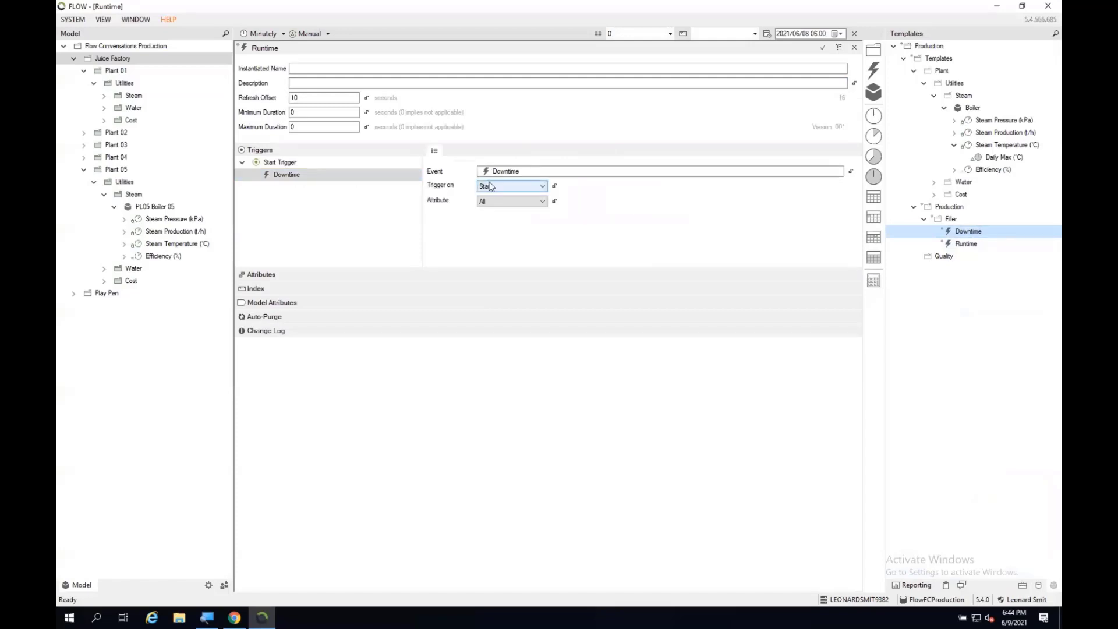
pyautogui.click(534, 192)
pyautogui.click(490, 210)
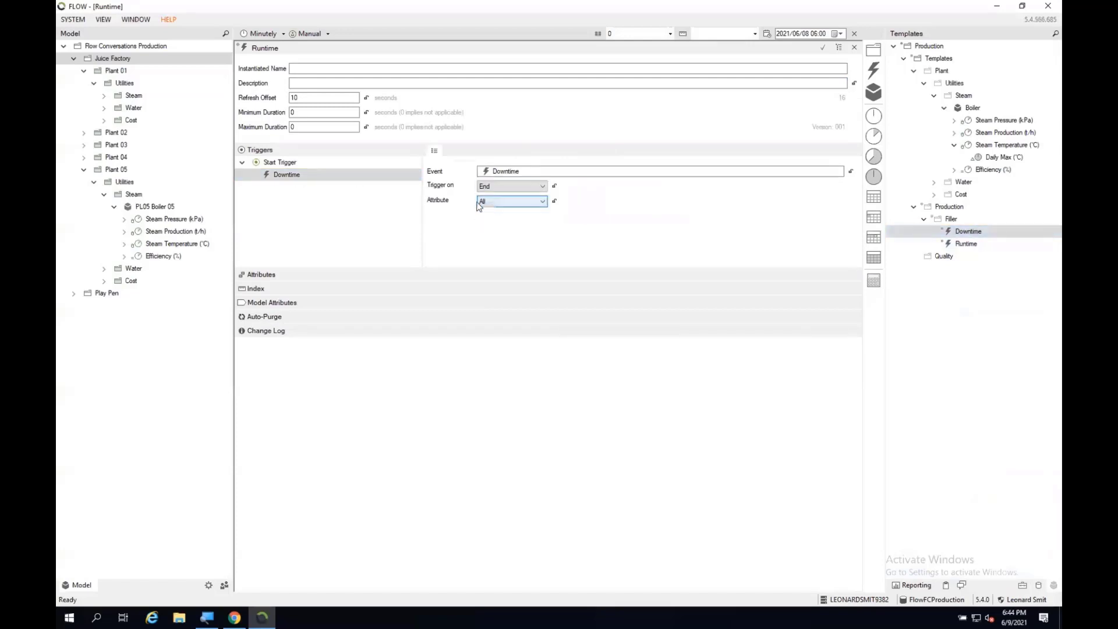
pyautogui.moveTo(968, 232); pyautogui.dragTo(358, 212)
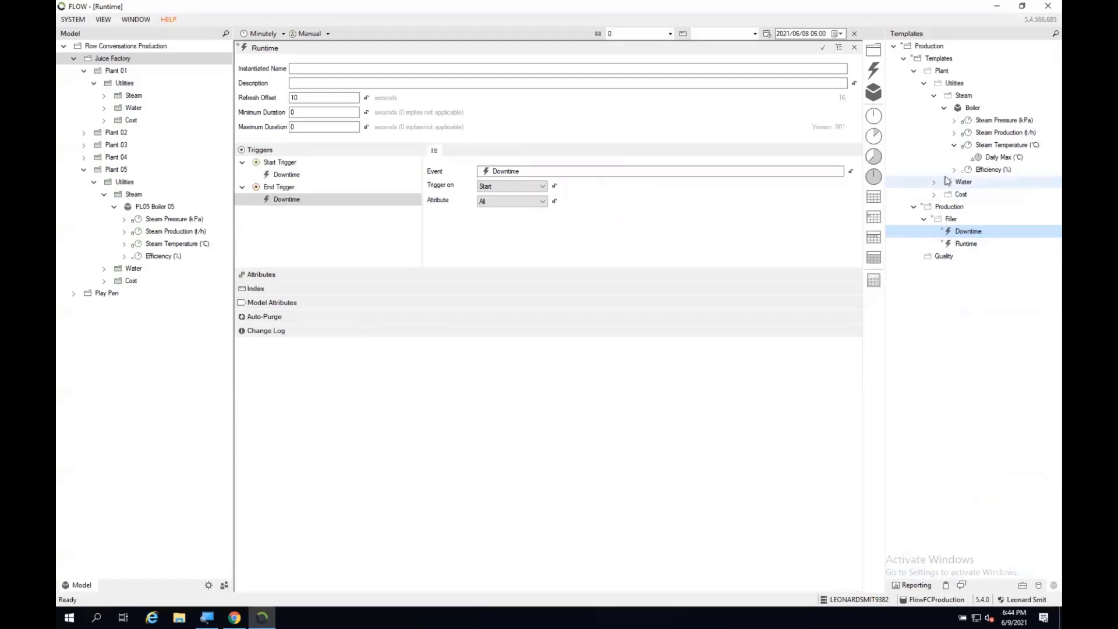
pyautogui.click(854, 48)
# - Release the Production template folder and begin its bulk instantiation into the model's Juice Factory folder
pyautogui.rightClick(947, 208)
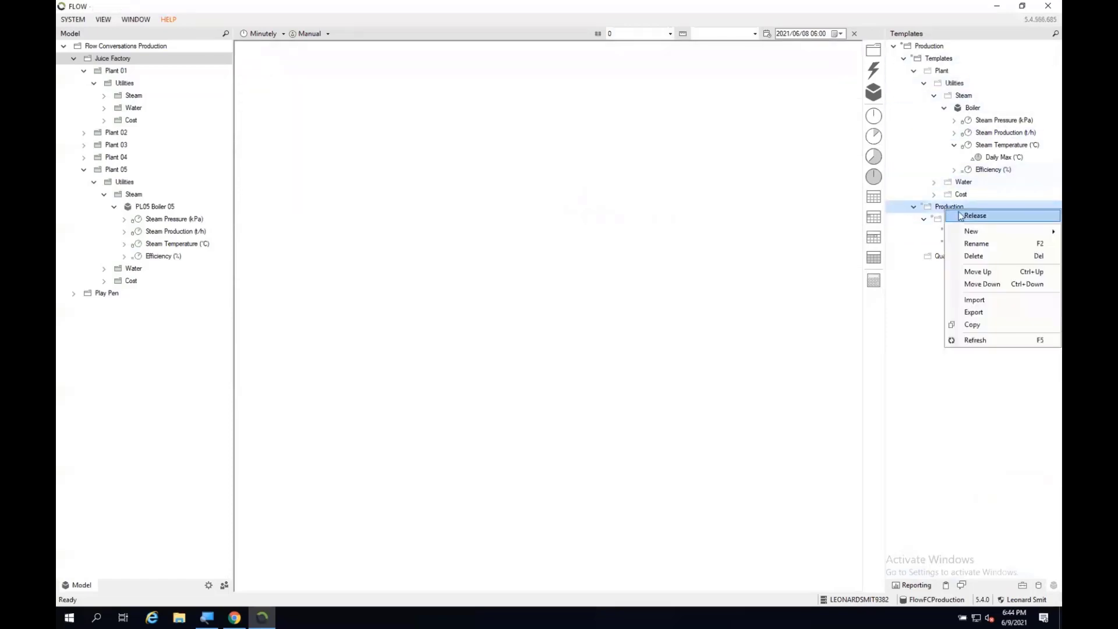
pyautogui.click(960, 216)
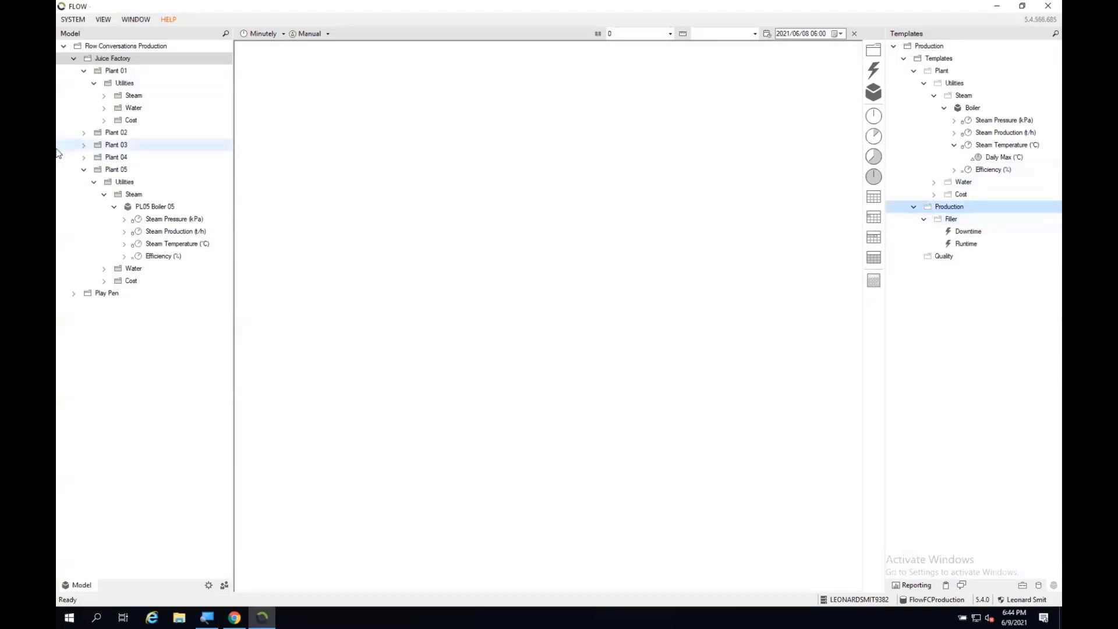
pyautogui.click(83, 169)
pyautogui.click(83, 71)
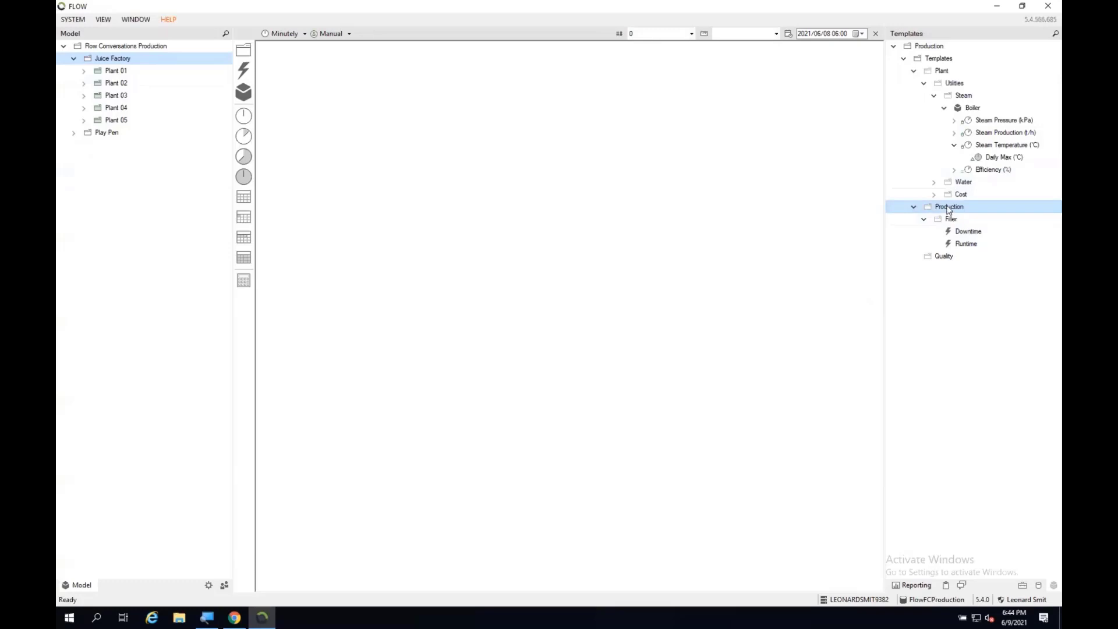
pyautogui.moveTo(958, 195); pyautogui.dragTo(92, 58)
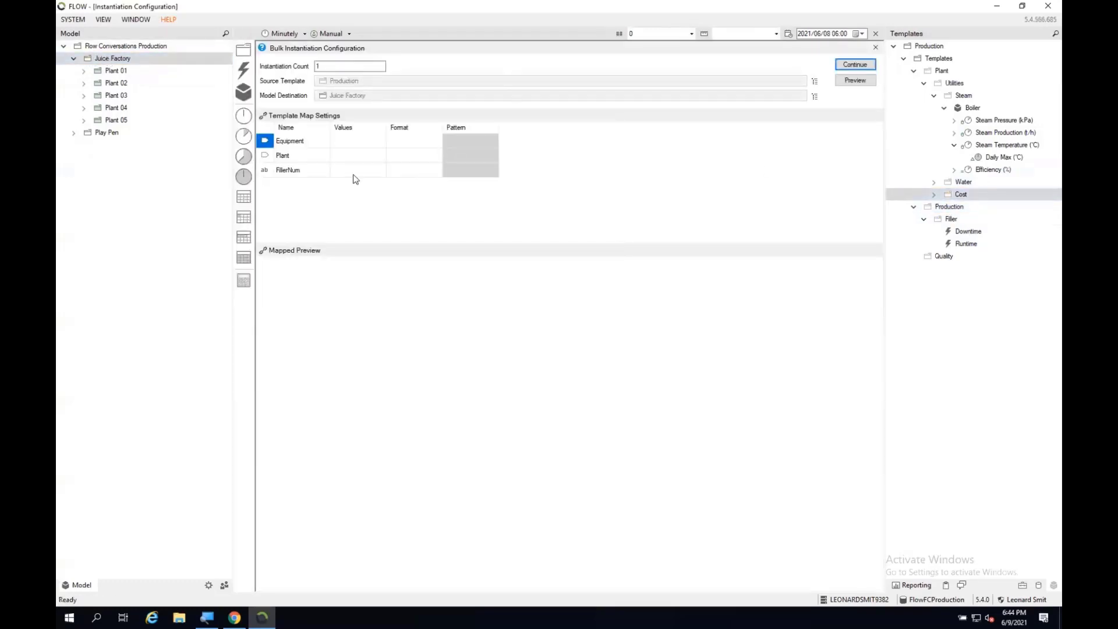
# - Set the template map values to FL001 for Equipment, Plant01 for Plant and 01 for FillerNum
pyautogui.click(355, 145)
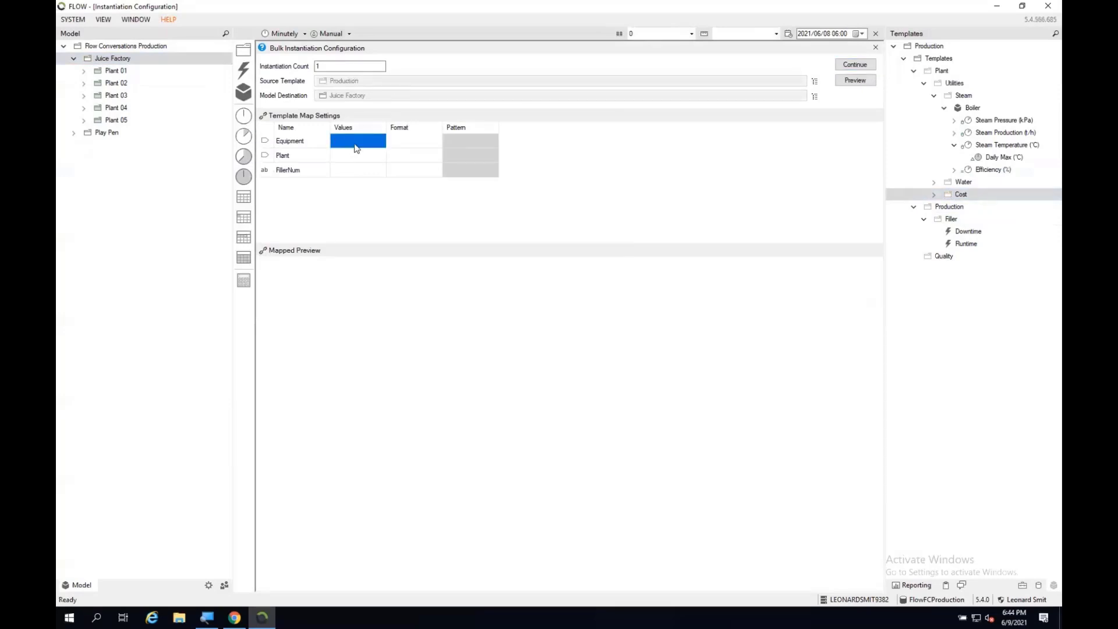
pyautogui.write('FL001')
pyautogui.click(338, 161)
pyautogui.write('Plant0')
pyautogui.press('Tab')
pyautogui.click(338, 161)
pyautogui.click(356, 156)
pyautogui.press('End')
pyautogui.write('1')
pyautogui.click(352, 170)
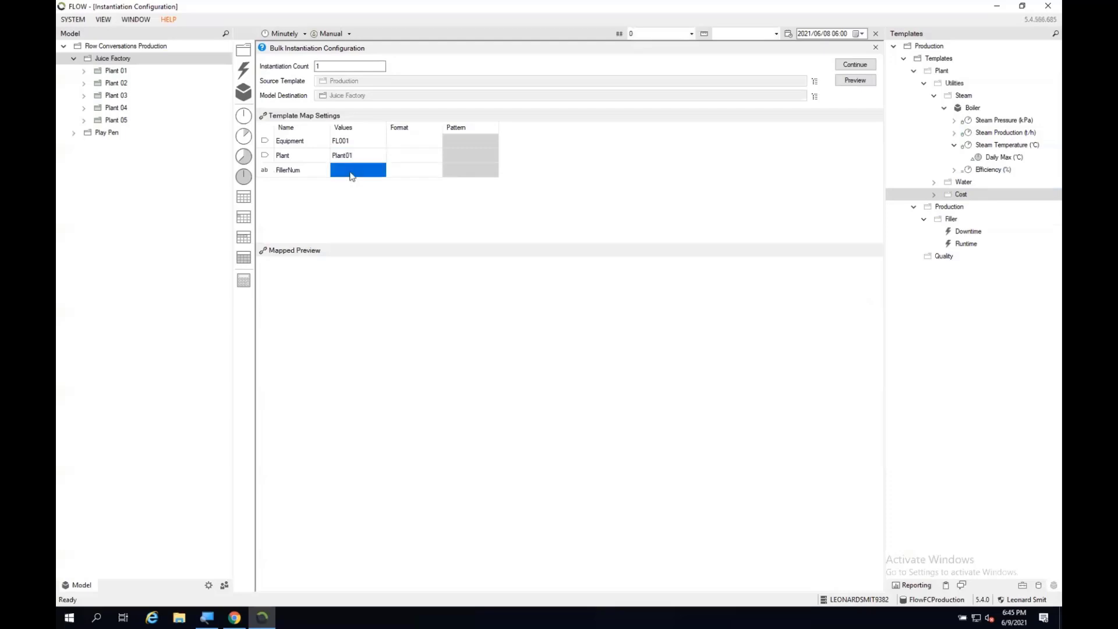
pyautogui.write('01')
# - Preview the mapped Production structure down to the filler's events and carry out the instantiation
pyautogui.click(855, 80)
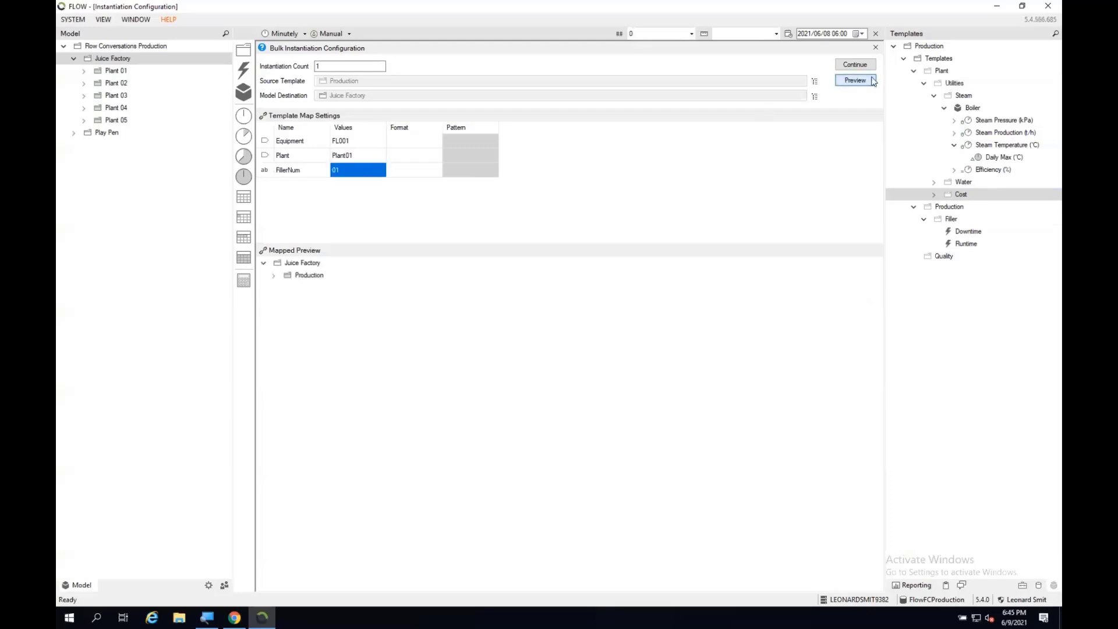
pyautogui.click(273, 275)
pyautogui.click(284, 287)
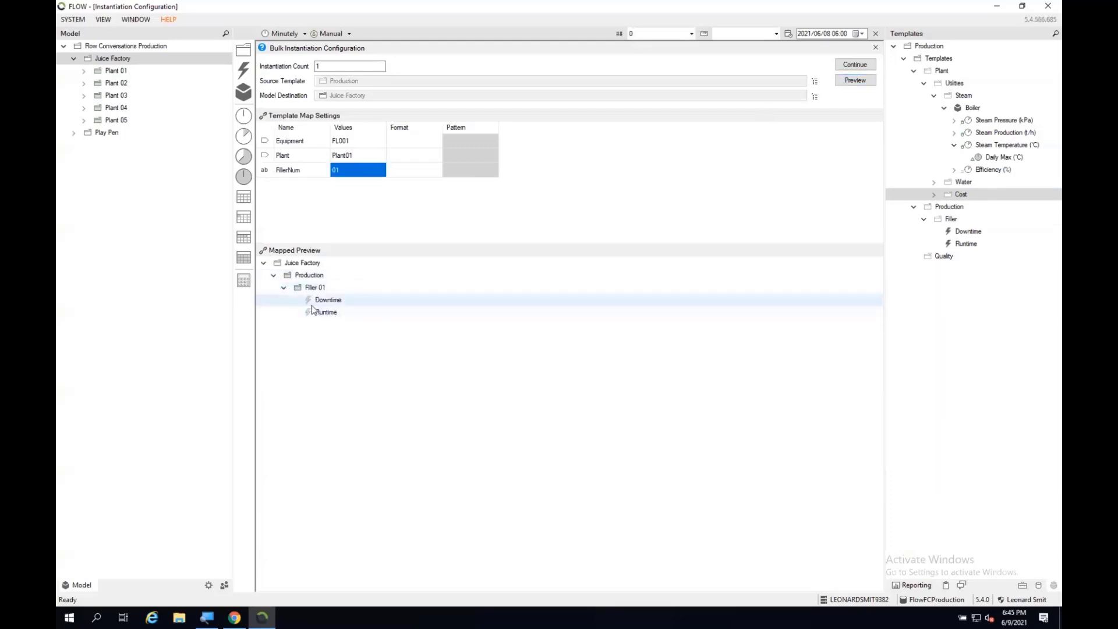
pyautogui.click(867, 64)
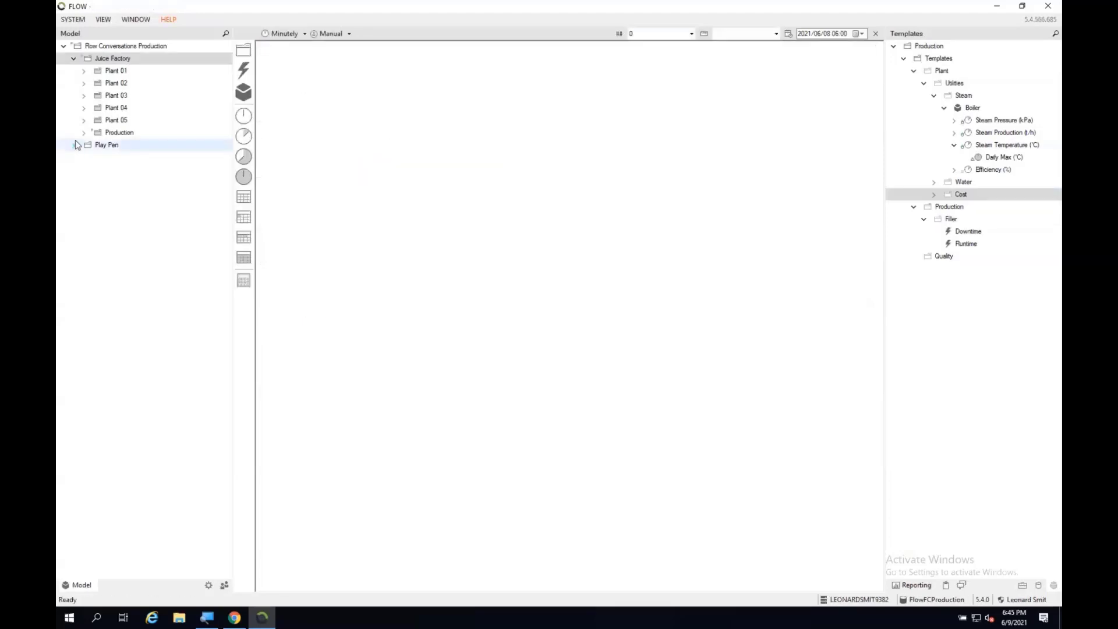
# - Deploy the new Production folder under Juice Factory with all of its contents
pyautogui.doubleClick(107, 134)
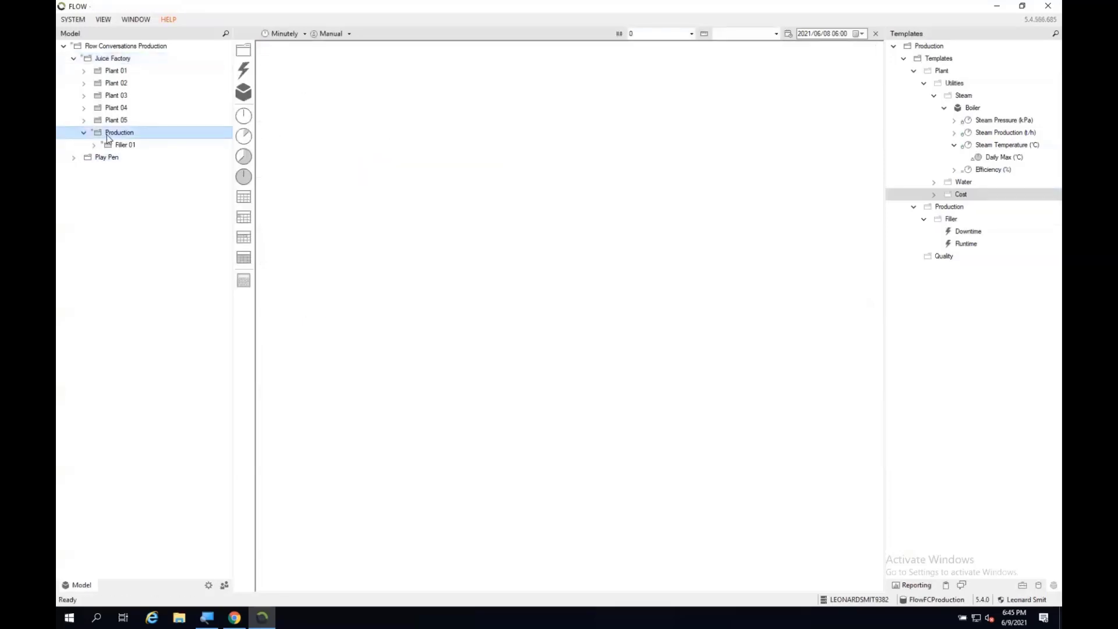
pyautogui.rightClick(107, 135)
pyautogui.click(117, 140)
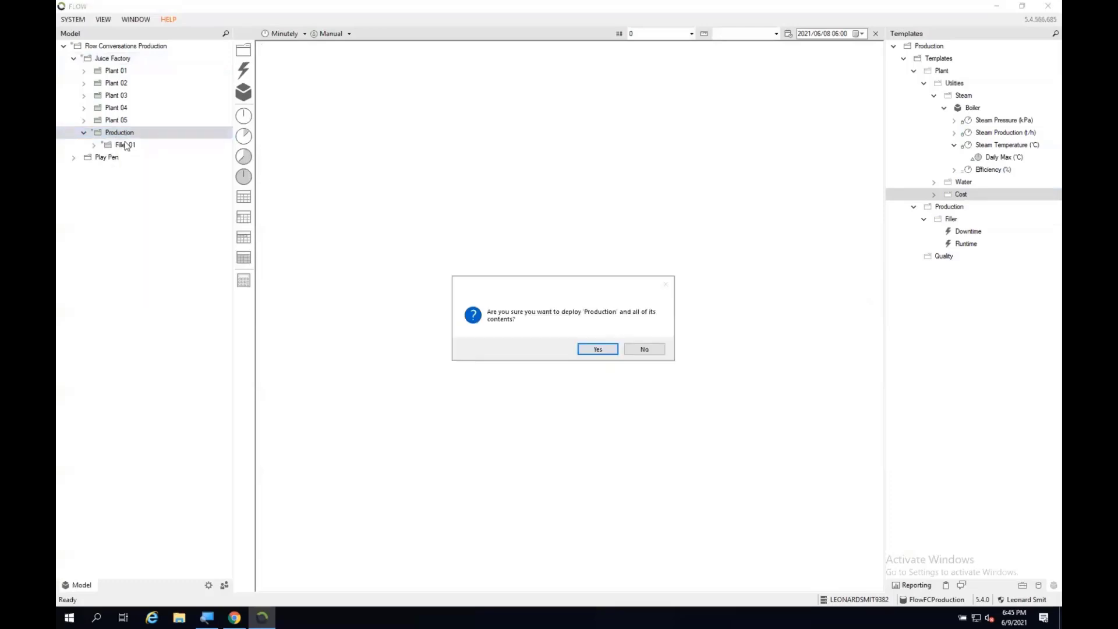
pyautogui.click(608, 353)
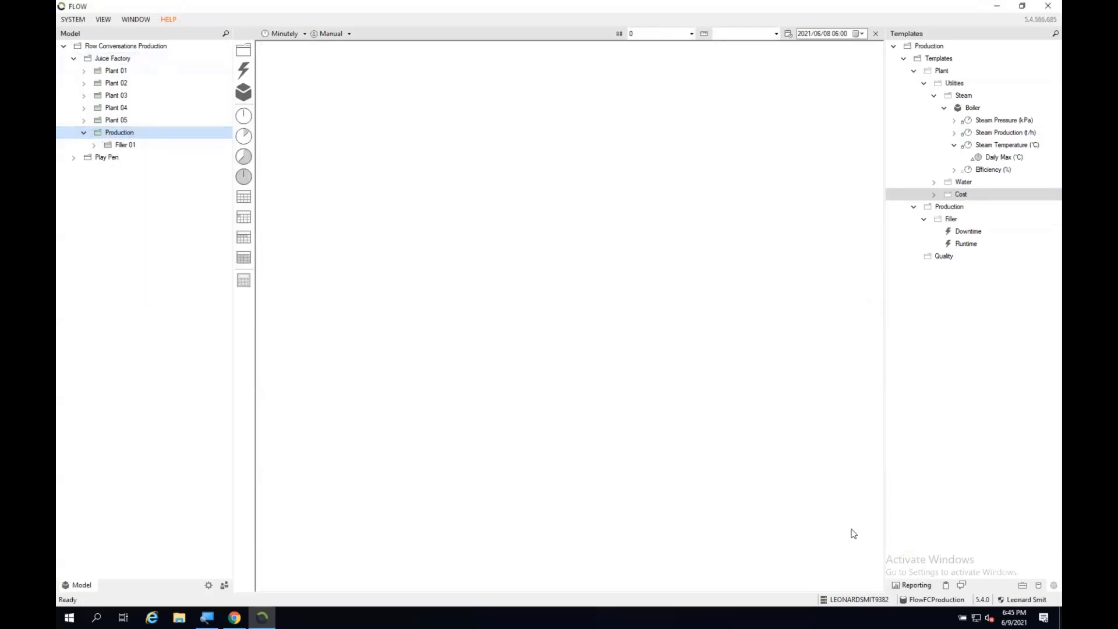
# - Add Filler 01's Downtime event to the Downtime section of the Events Dashboard's Downtime table
pyautogui.click(913, 586)
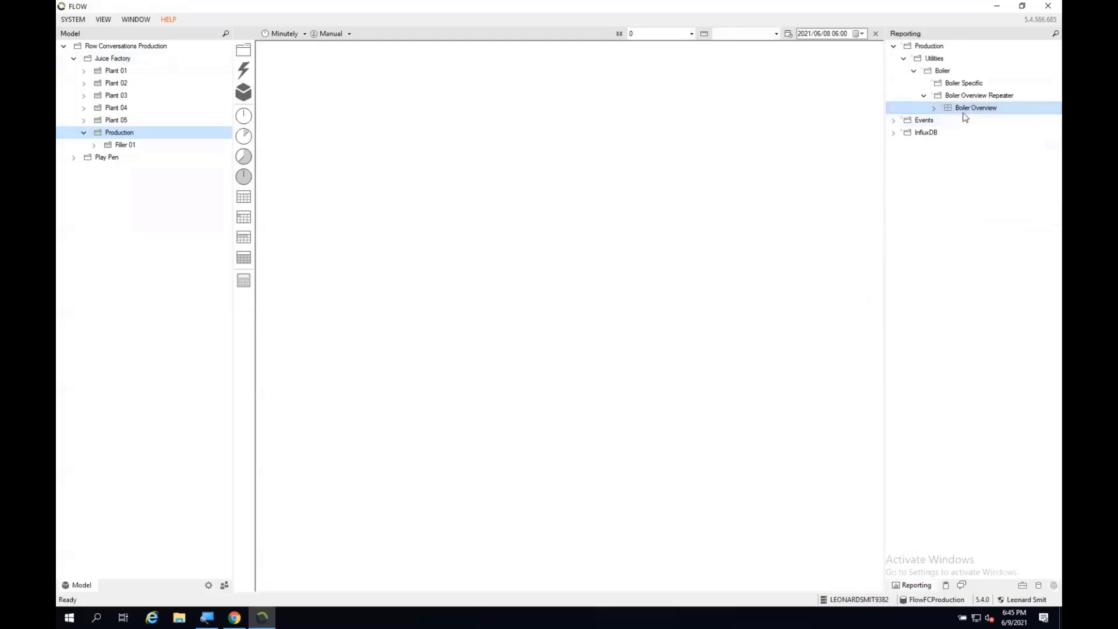
pyautogui.click(893, 121)
pyautogui.click(903, 133)
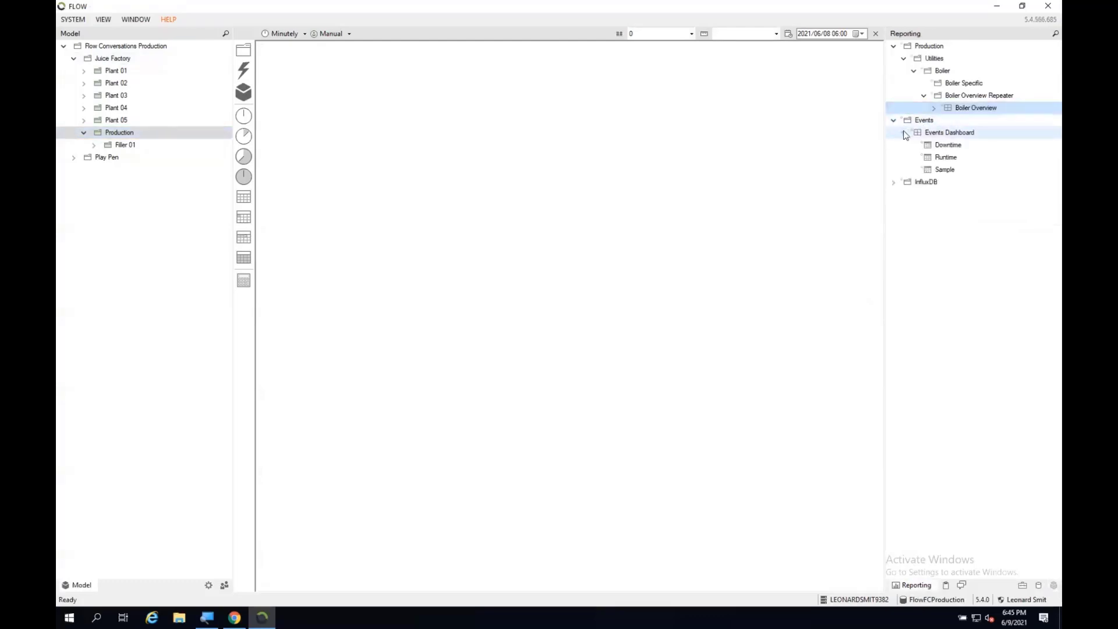
pyautogui.click(932, 145)
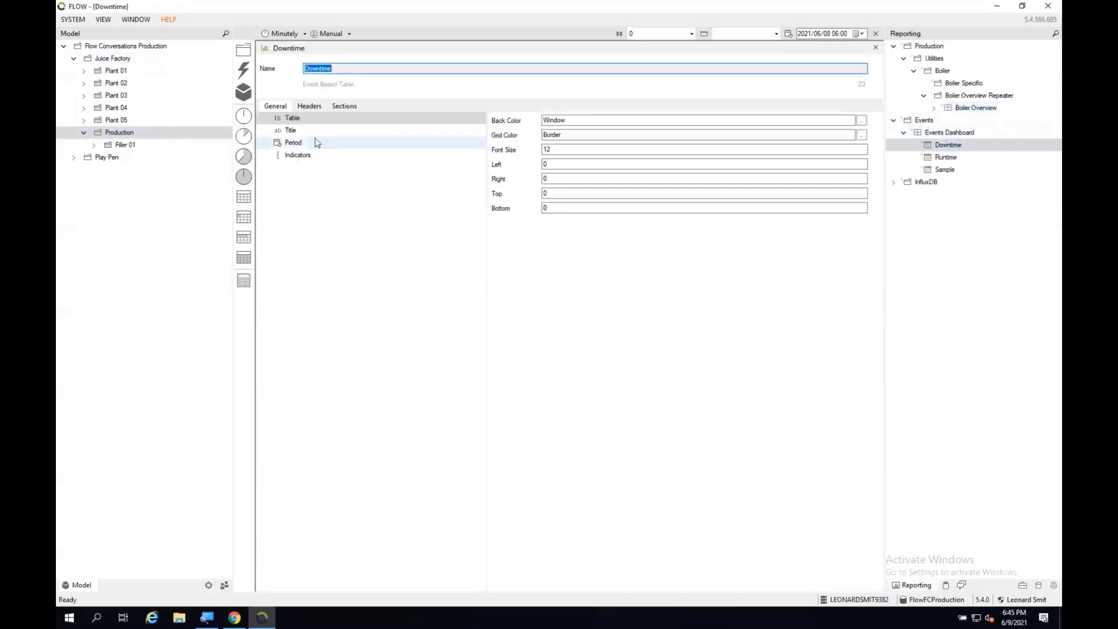
pyautogui.click(344, 105)
pyautogui.click(94, 145)
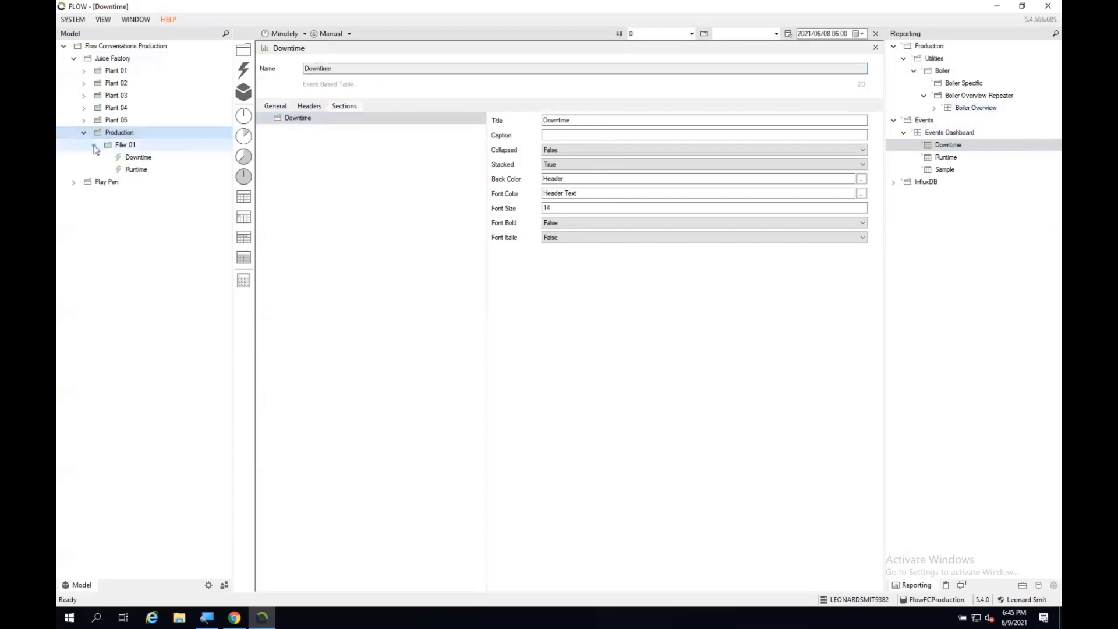
pyautogui.moveTo(132, 161); pyautogui.dragTo(306, 120)
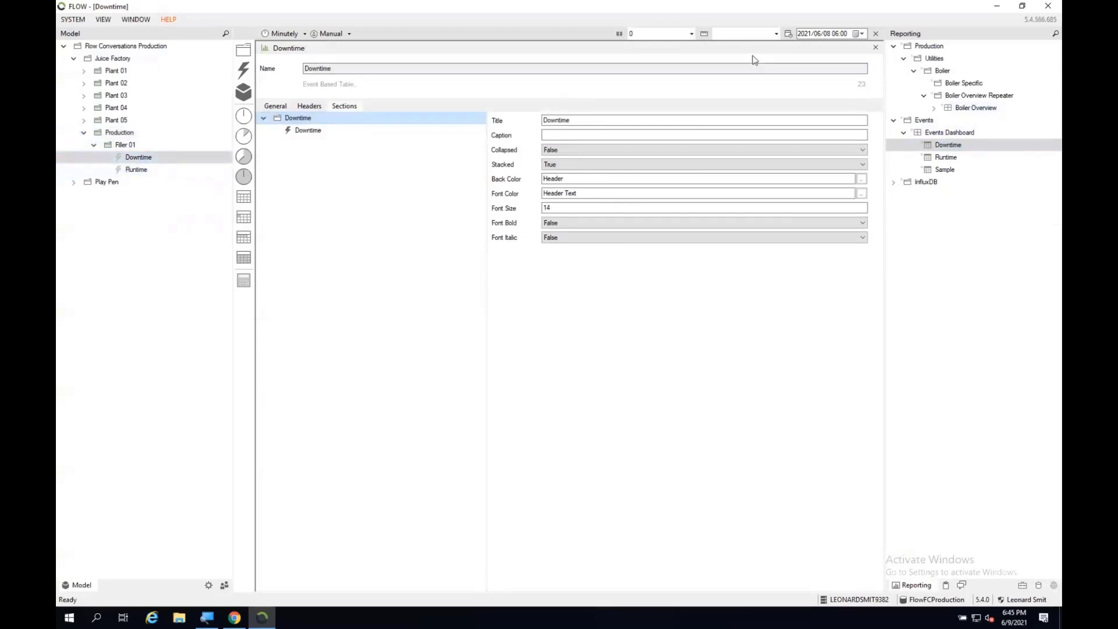
# - Add Filler 01's Runtime event to the Runtime section of the Events Dashboard's Runtime table and close the editor
pyautogui.click(875, 47)
pyautogui.doubleClick(934, 159)
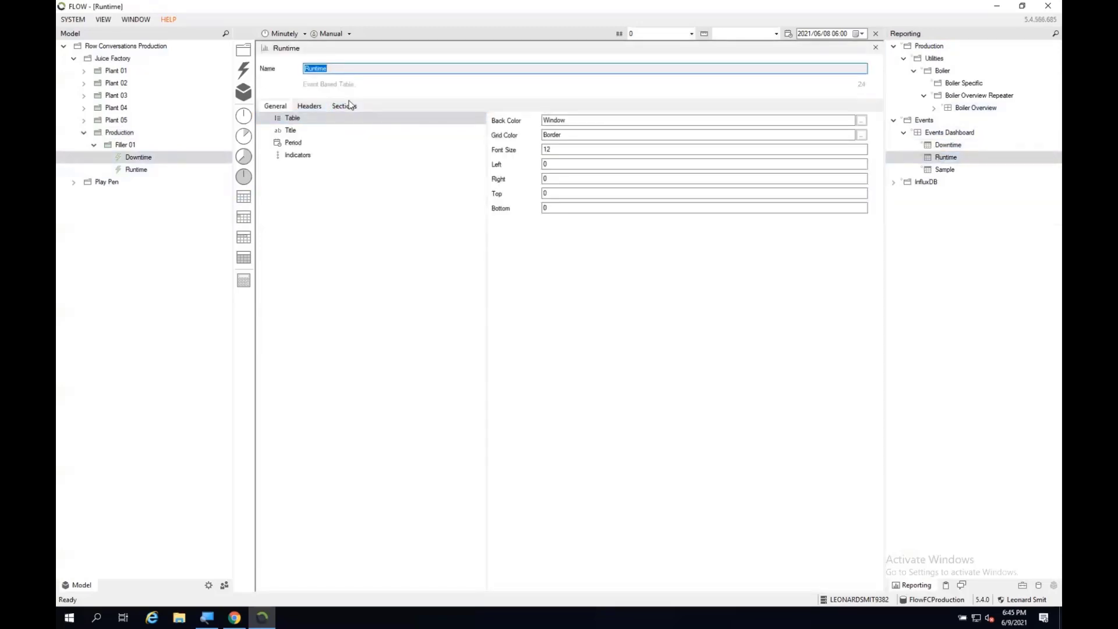
pyautogui.click(350, 105)
pyautogui.moveTo(133, 169); pyautogui.dragTo(300, 119)
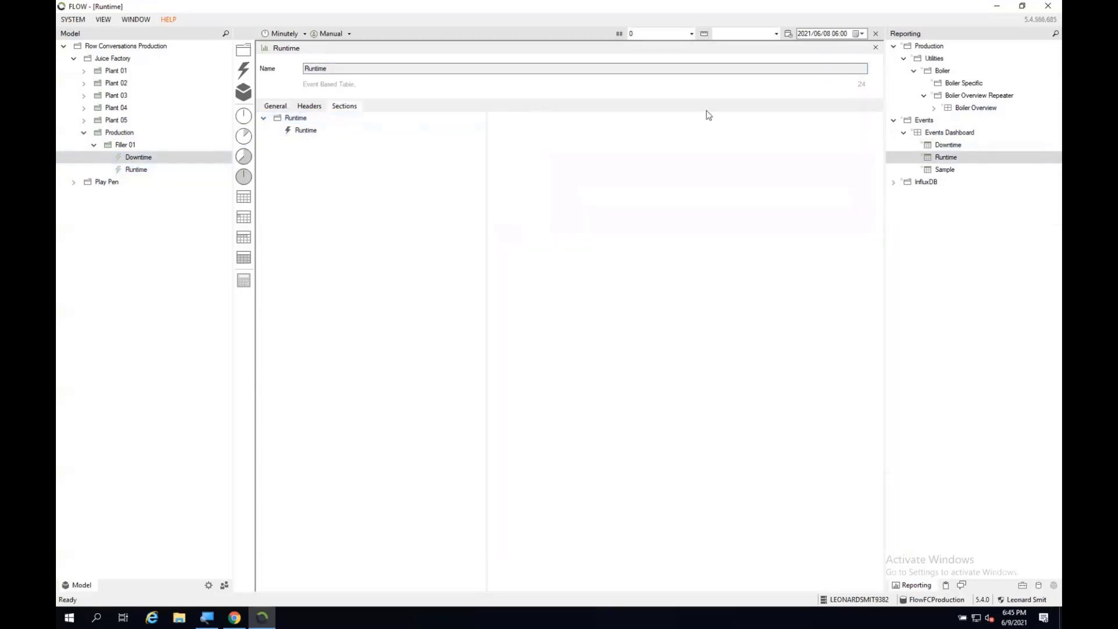
pyautogui.click(876, 48)
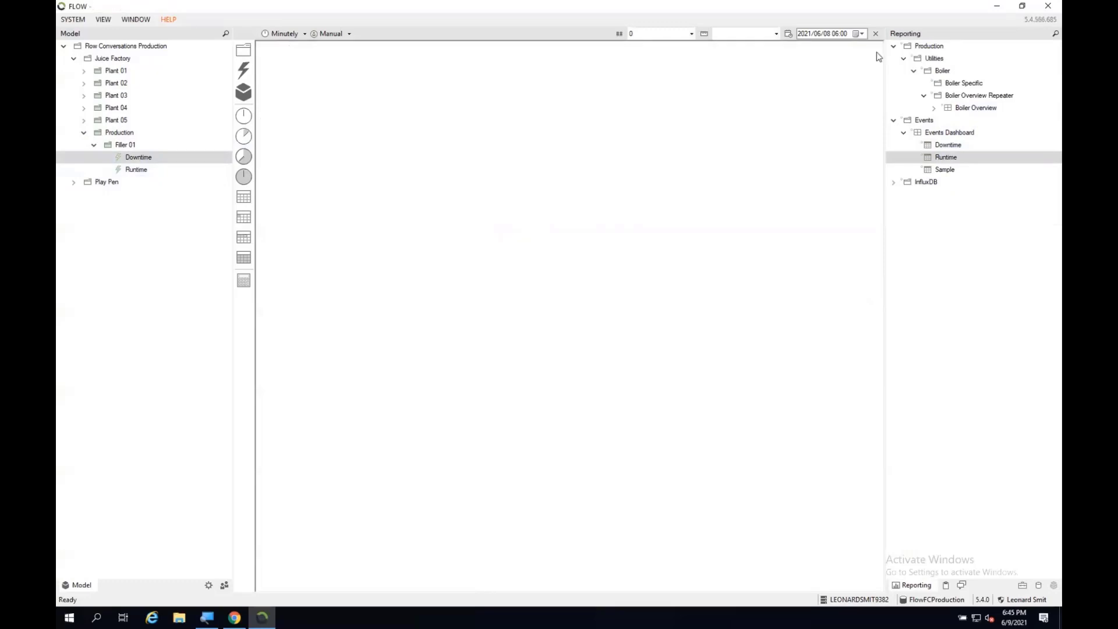
# - Examine the start and end triggers of Filler 01's Downtime event and the start trigger's trend
pyautogui.click(122, 162)
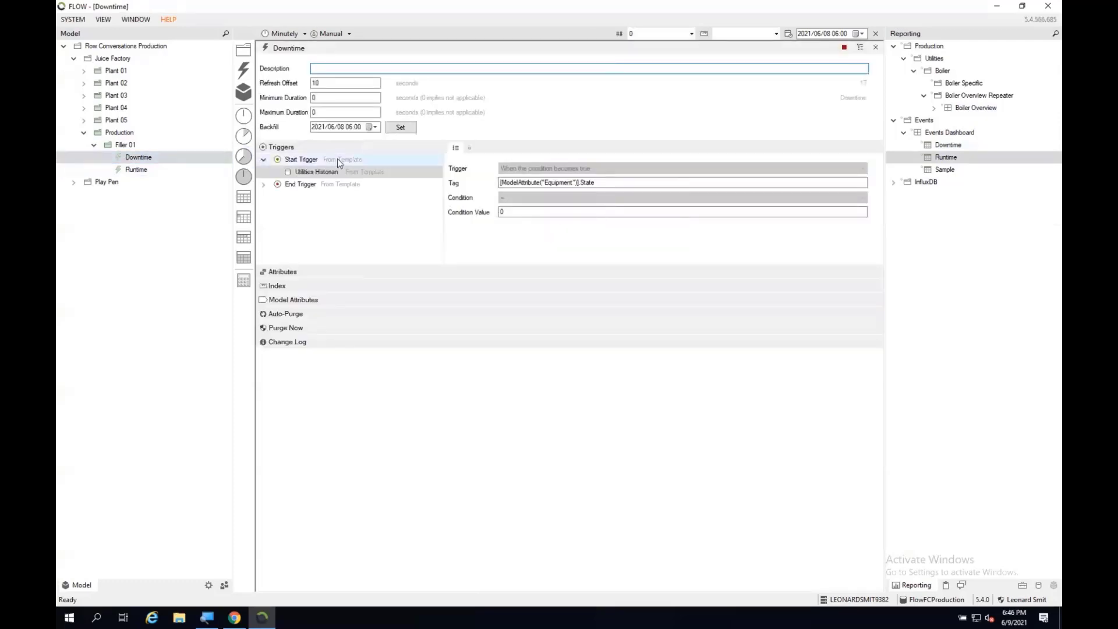
pyautogui.click(385, 172)
pyautogui.click(262, 190)
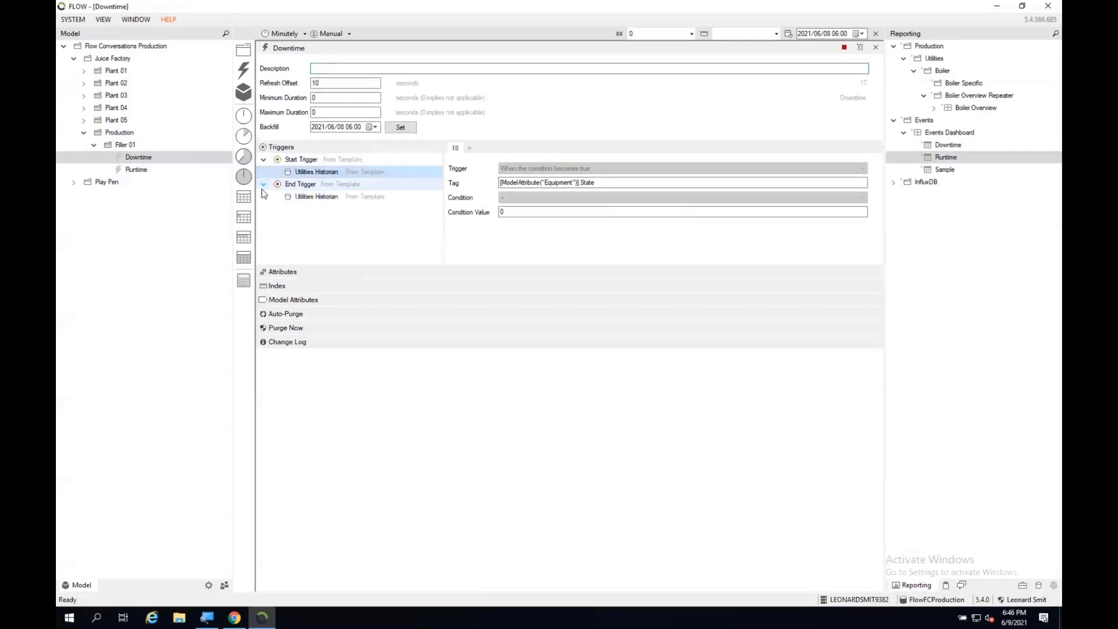
pyautogui.click(302, 161)
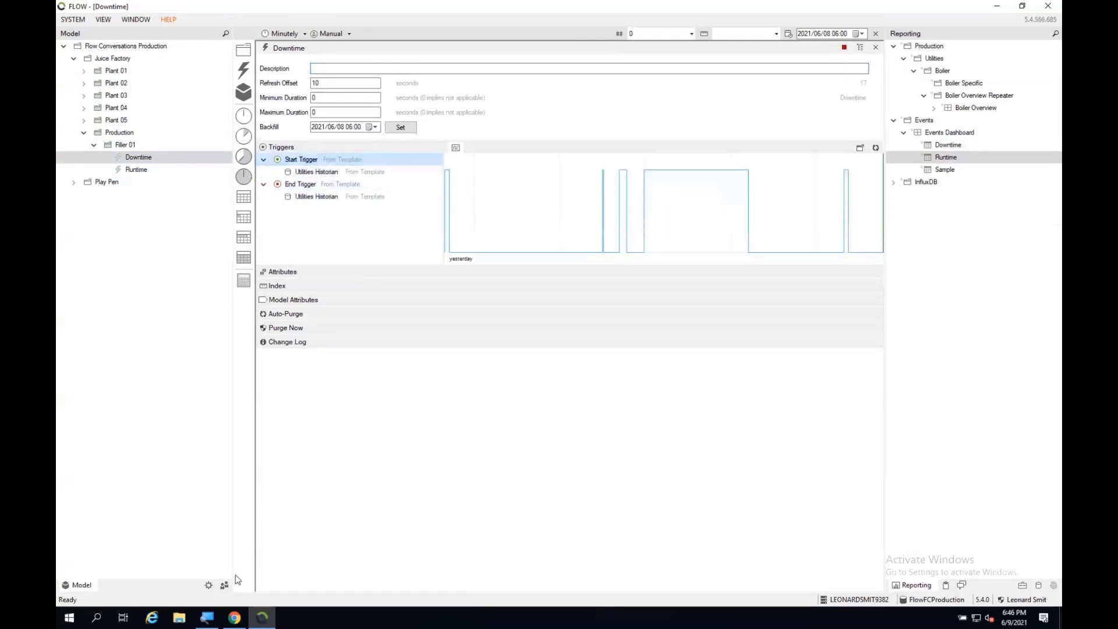
# - Switch to Chrome and open the Events Dashboard report to review the Downtime and Runtime event periods
pyautogui.click(234, 617)
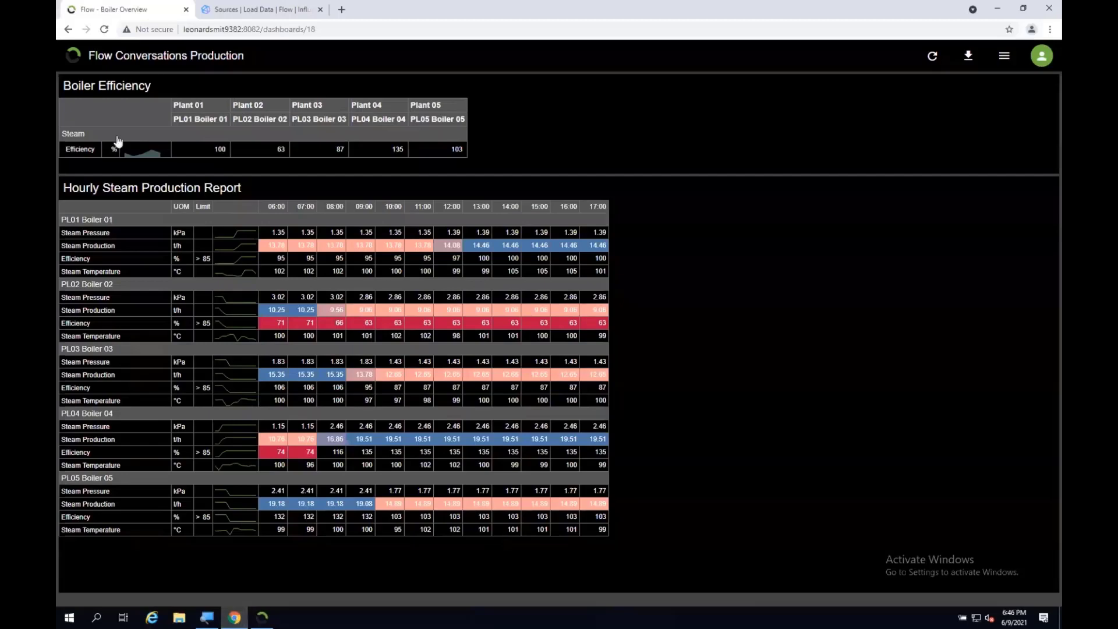
pyautogui.click(74, 54)
pyautogui.click(105, 29)
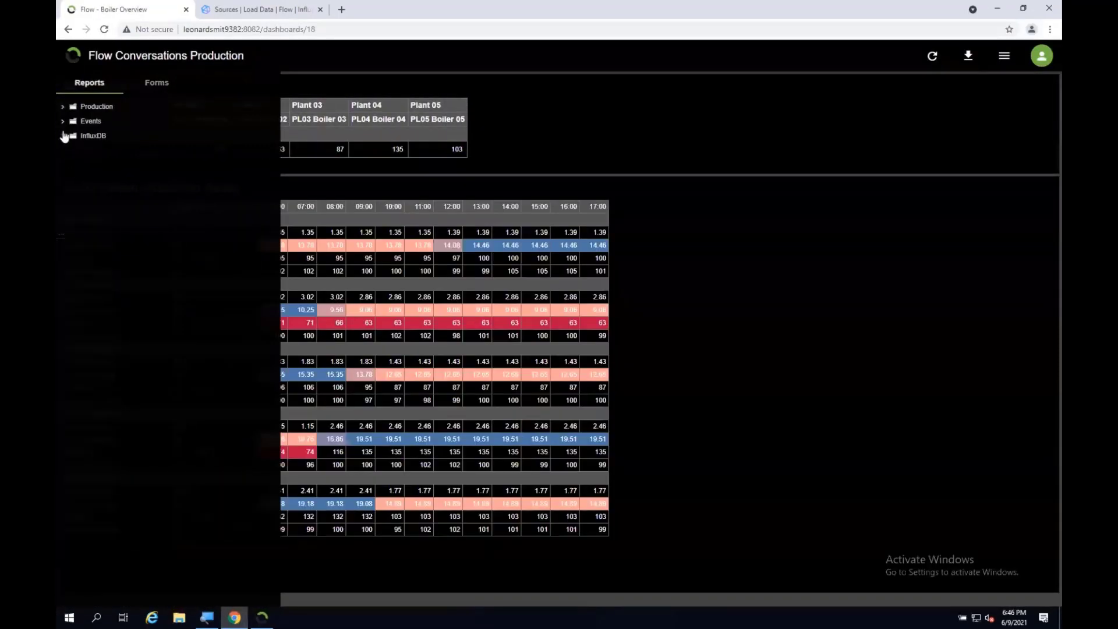
pyautogui.click(62, 121)
pyautogui.click(113, 135)
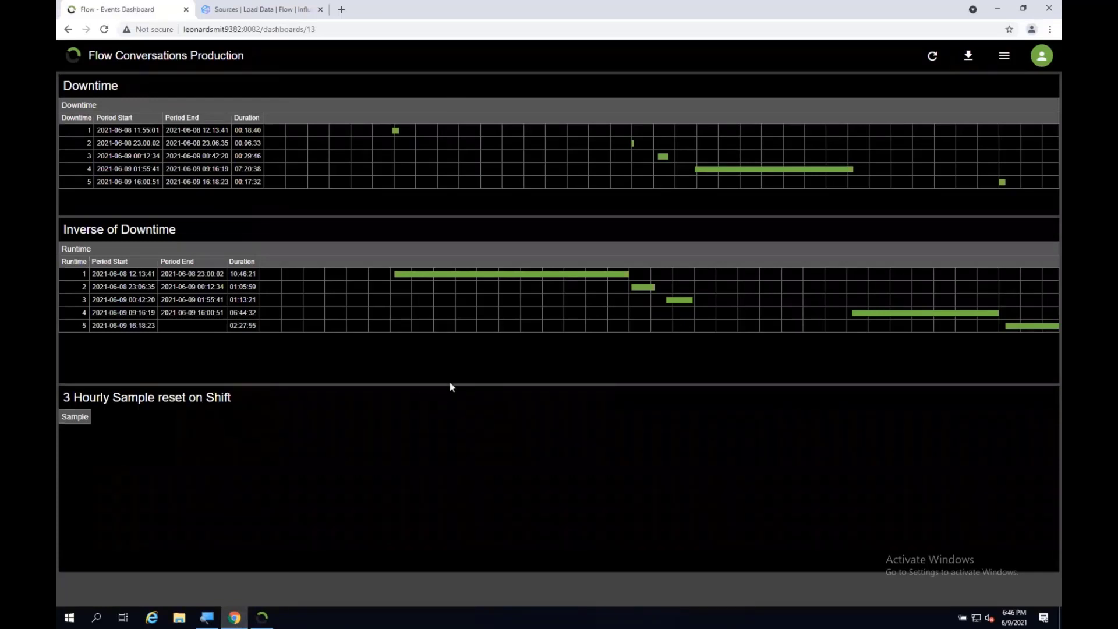
# - Switch back to FLOW and create a new event named Sample in the Quality template folder
pyautogui.click(263, 616)
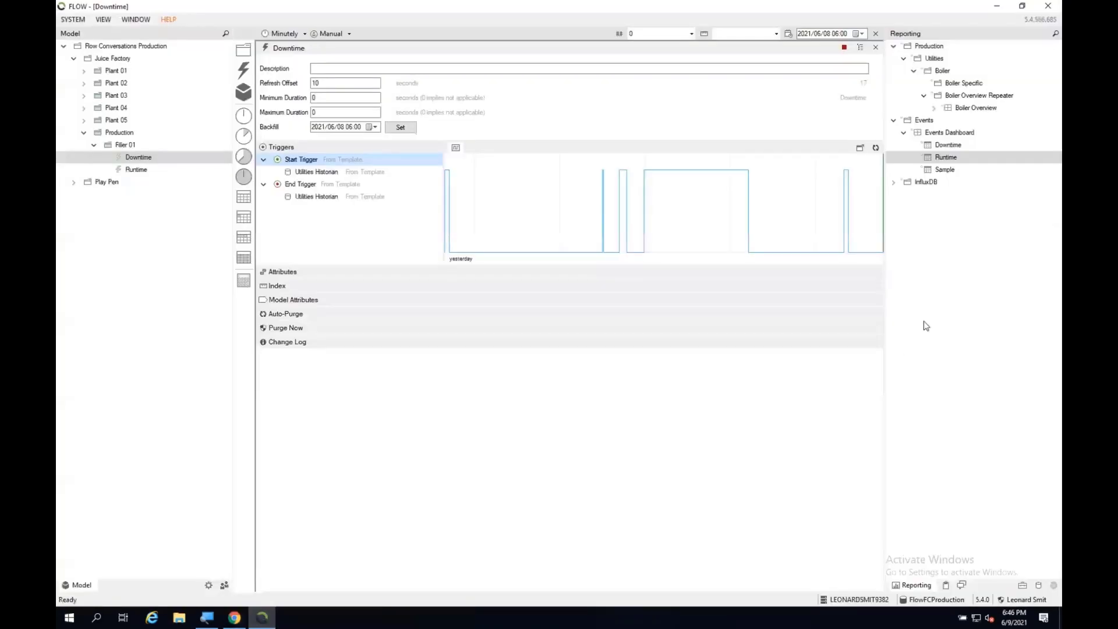
pyautogui.click(1053, 586)
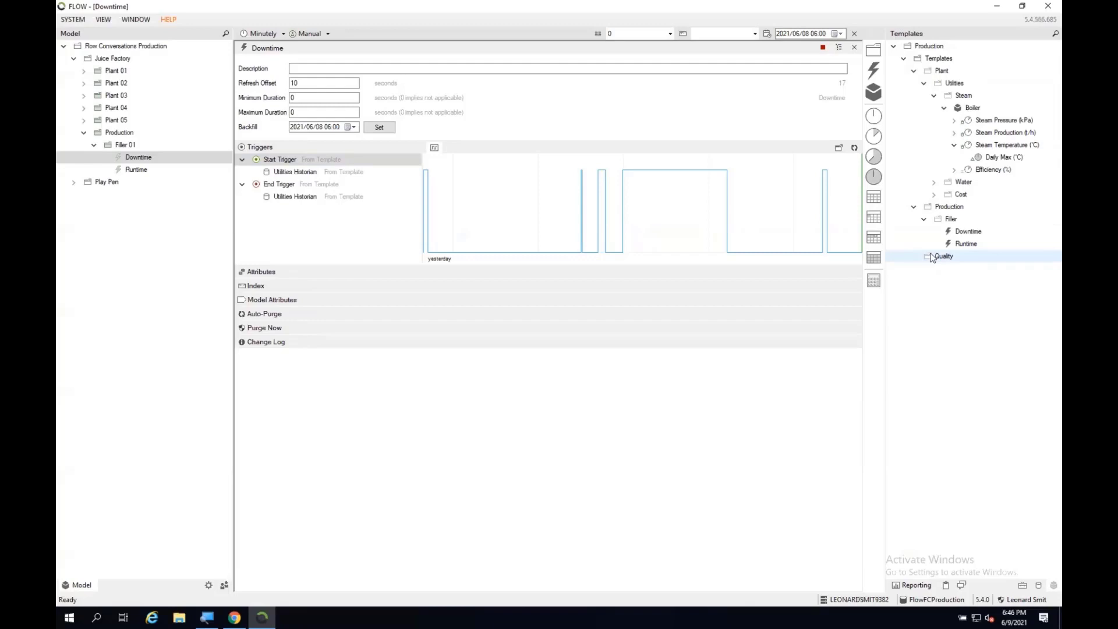
pyautogui.click(855, 48)
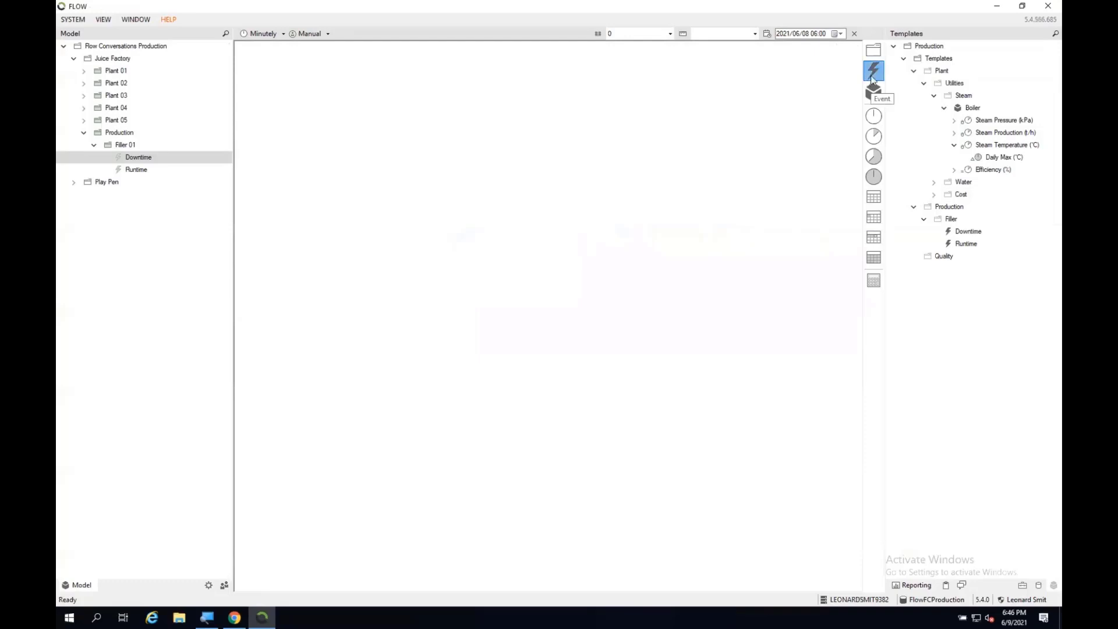
pyautogui.moveTo(873, 71); pyautogui.dragTo(967, 261)
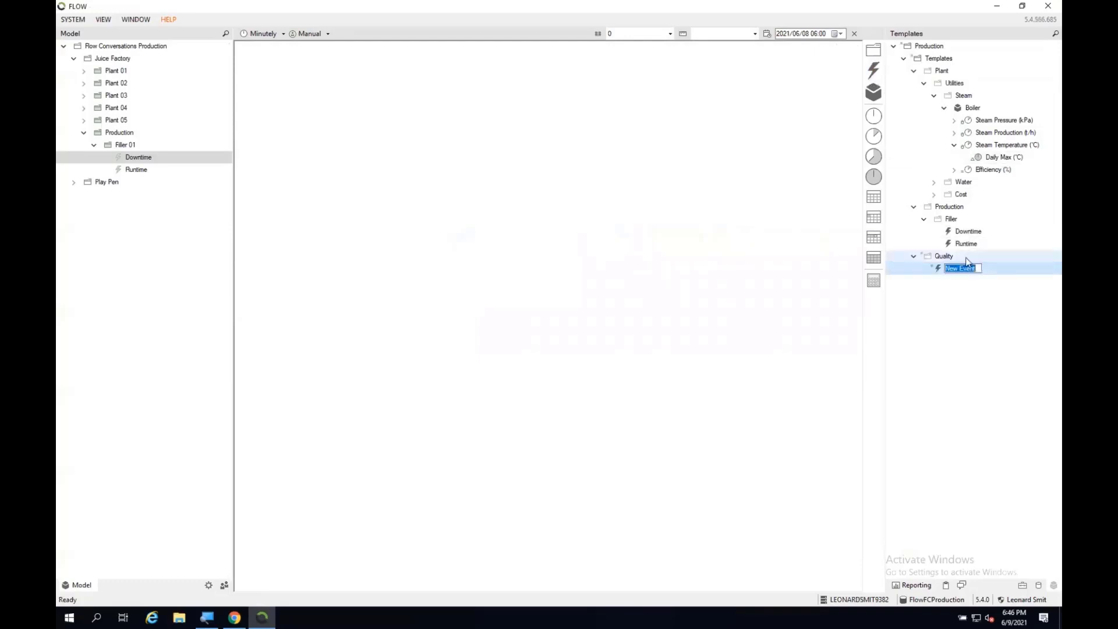
pyautogui.write('Sample')
pyautogui.press('Return')
# - Give the Sample event template a start trigger from the Production calendar, Hourly with interval count 3 and Shiftly restart interval
pyautogui.click(953, 272)
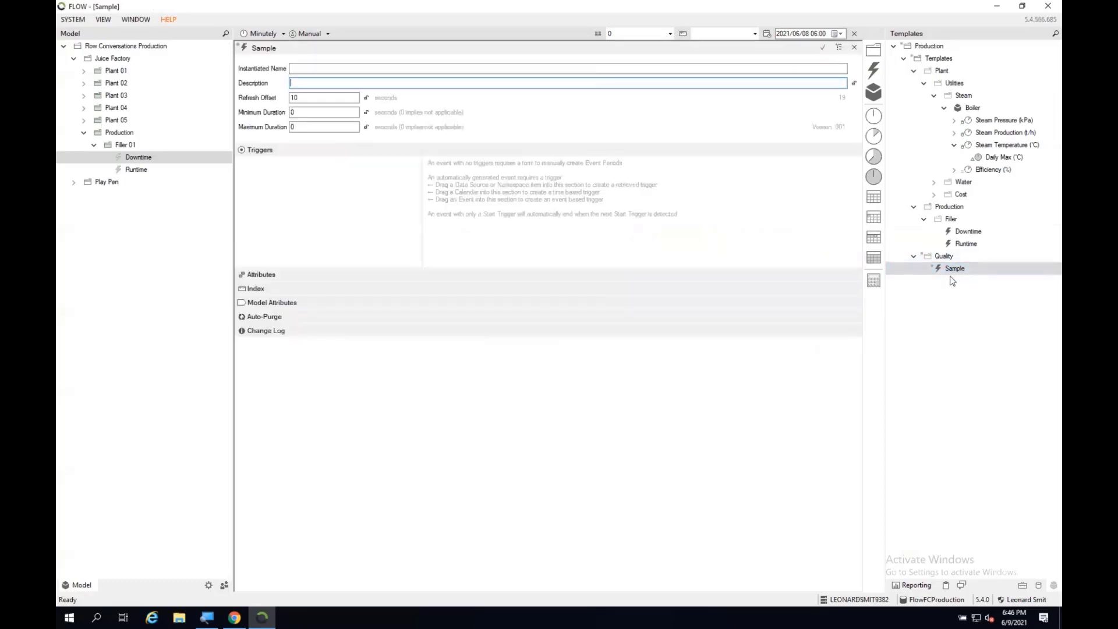
pyautogui.click(1022, 585)
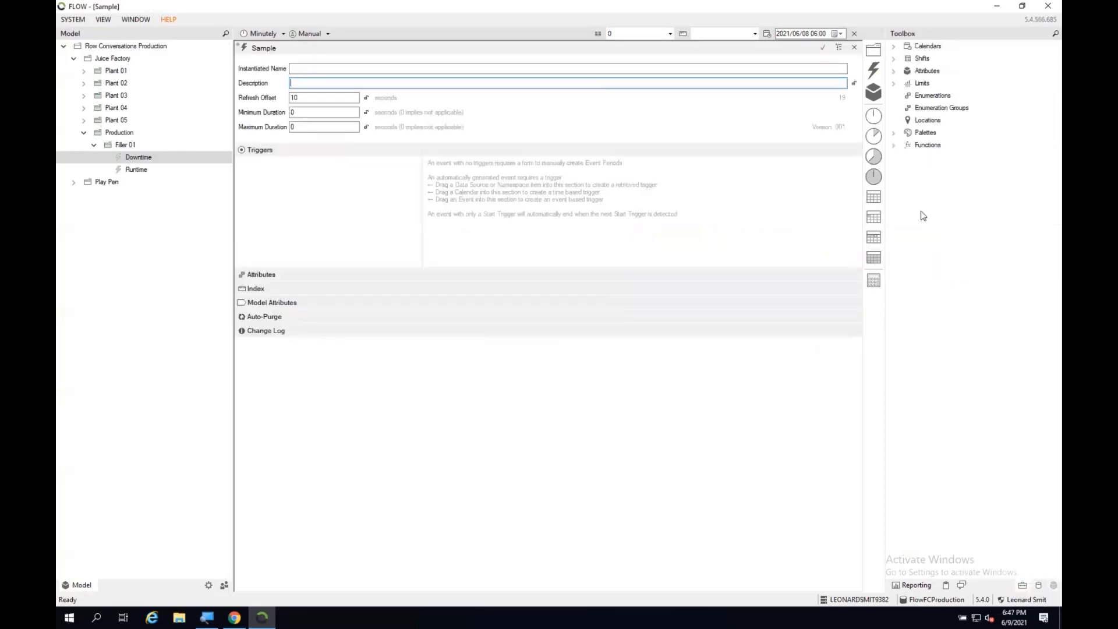
pyautogui.click(894, 46)
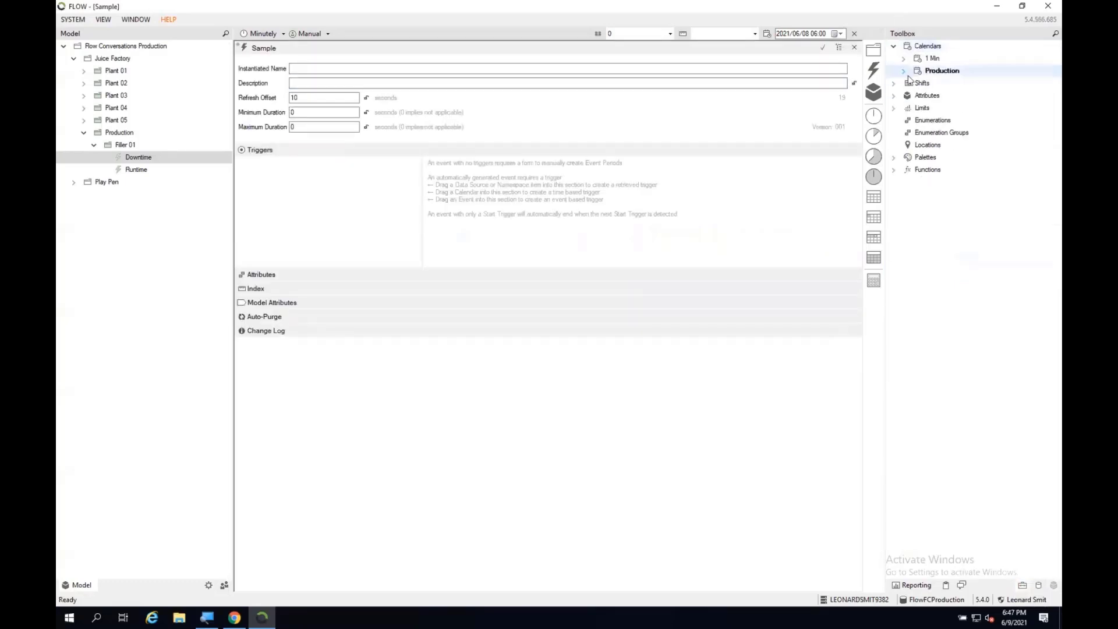
pyautogui.moveTo(910, 72); pyautogui.dragTo(342, 216)
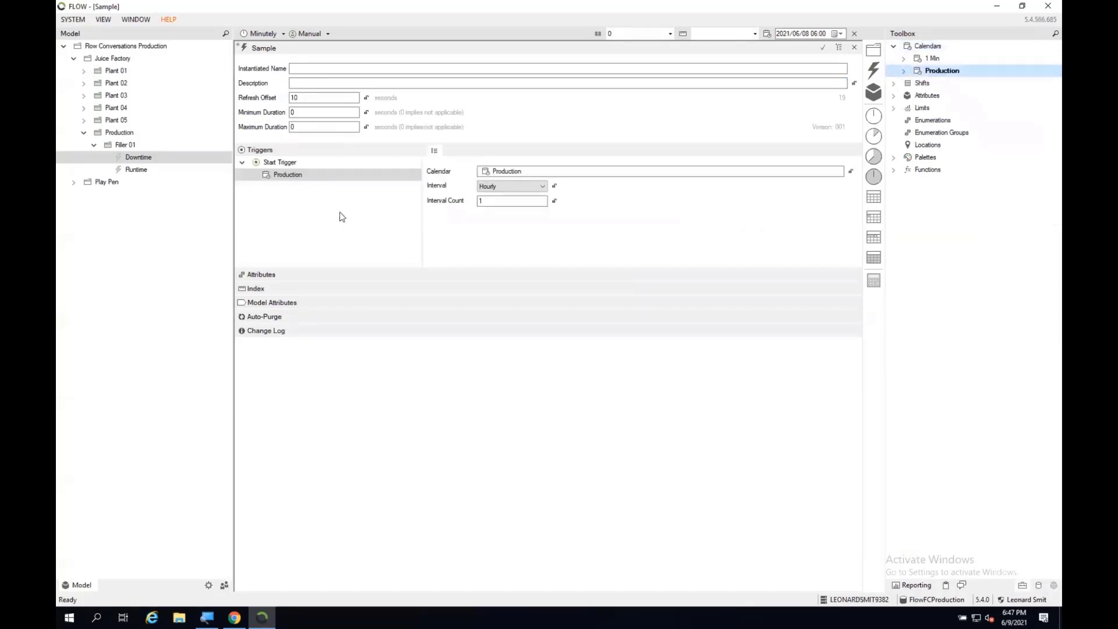
pyautogui.click(494, 200)
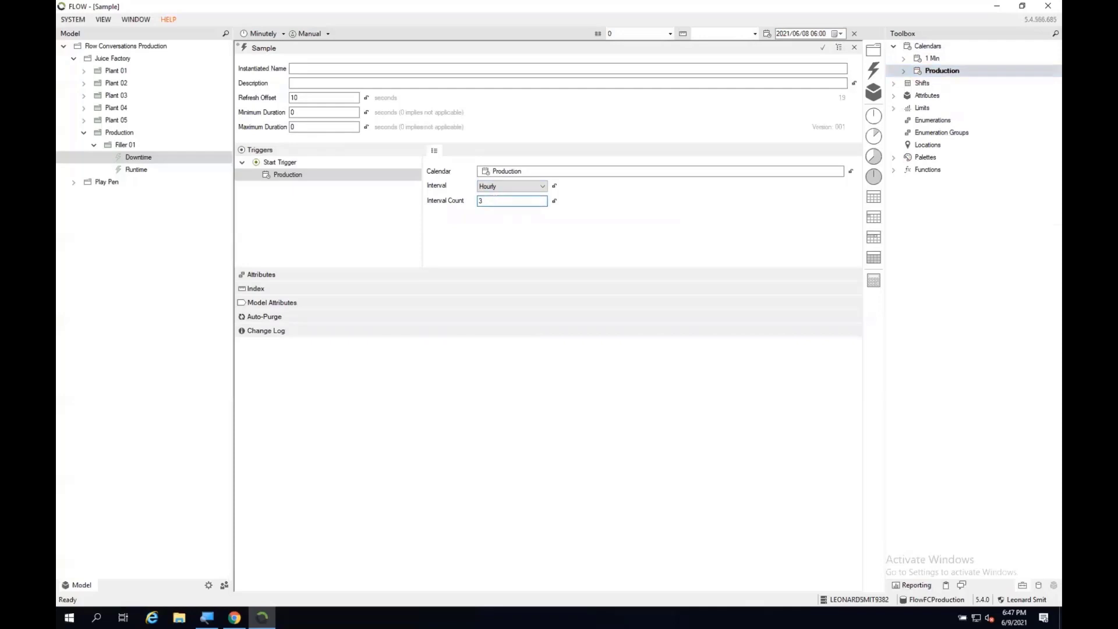
pyautogui.click(530, 171)
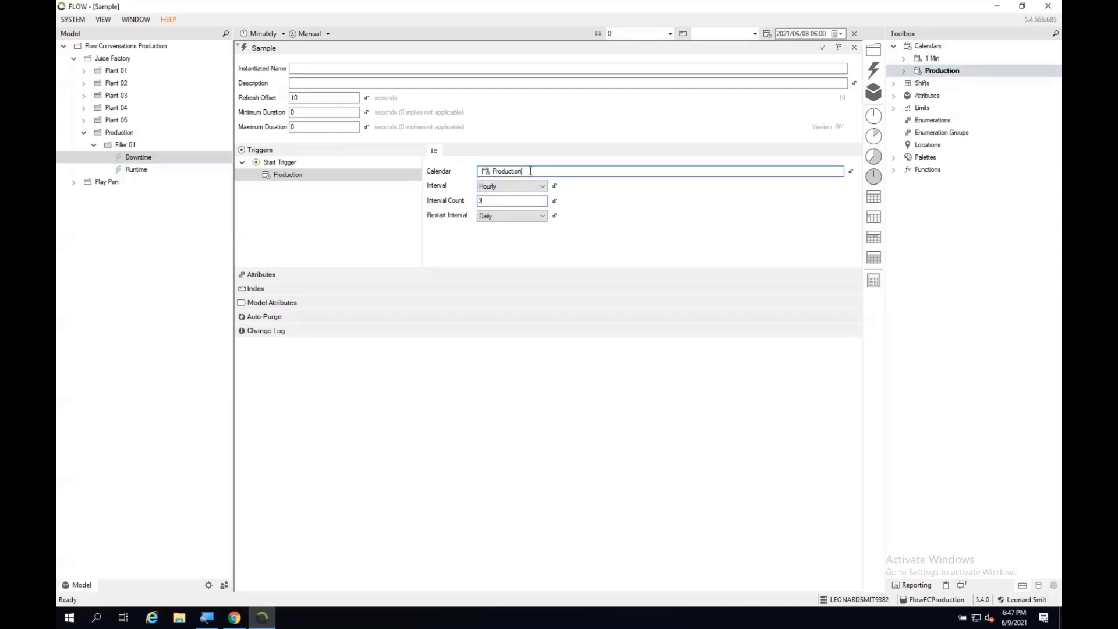
pyautogui.click(513, 216)
pyautogui.click(506, 227)
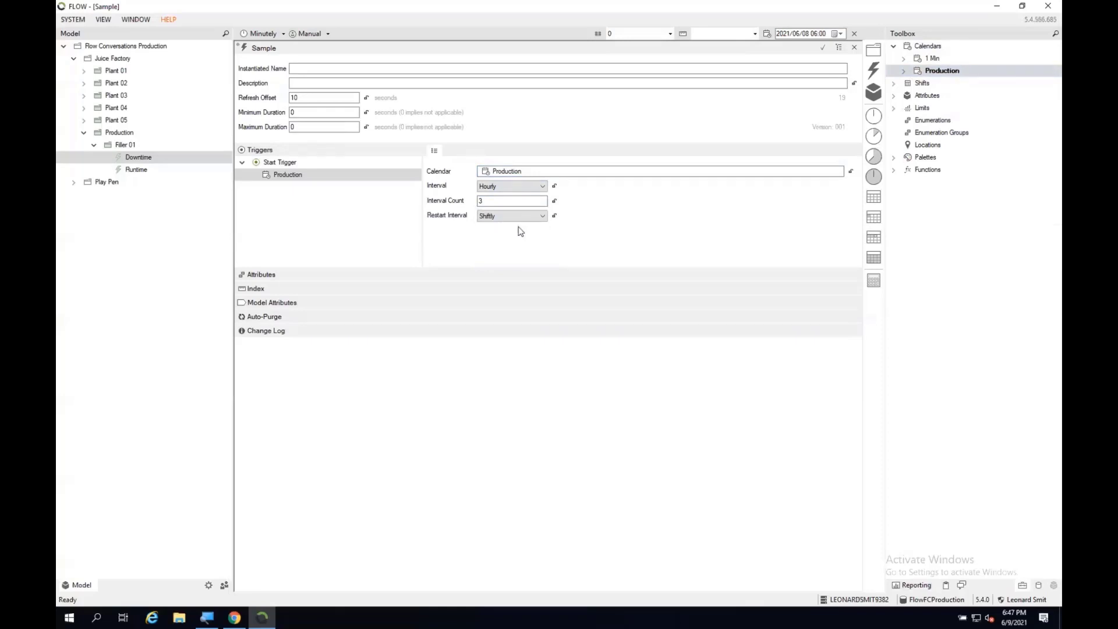
pyautogui.click(854, 48)
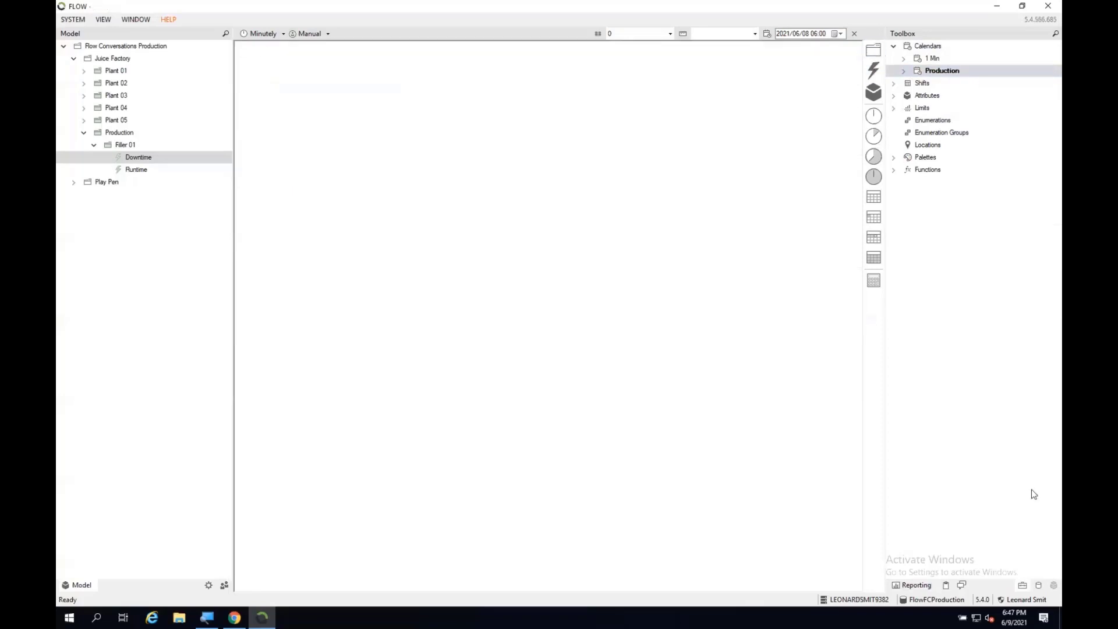
# - Release the Quality template folder together with its Sample event
pyautogui.click(1039, 585)
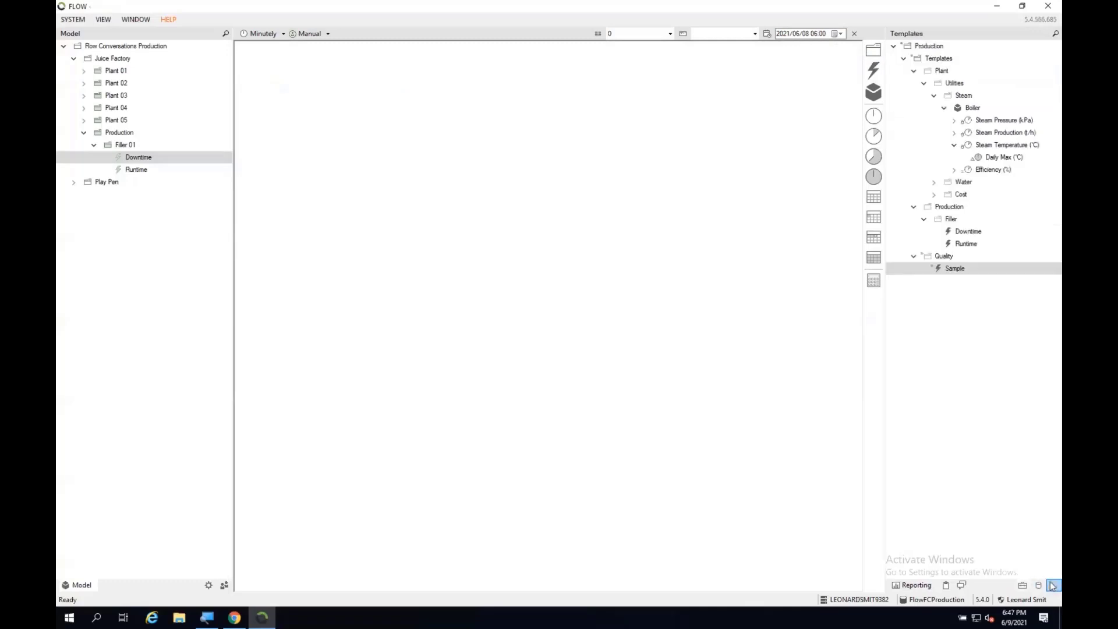
pyautogui.rightClick(945, 257)
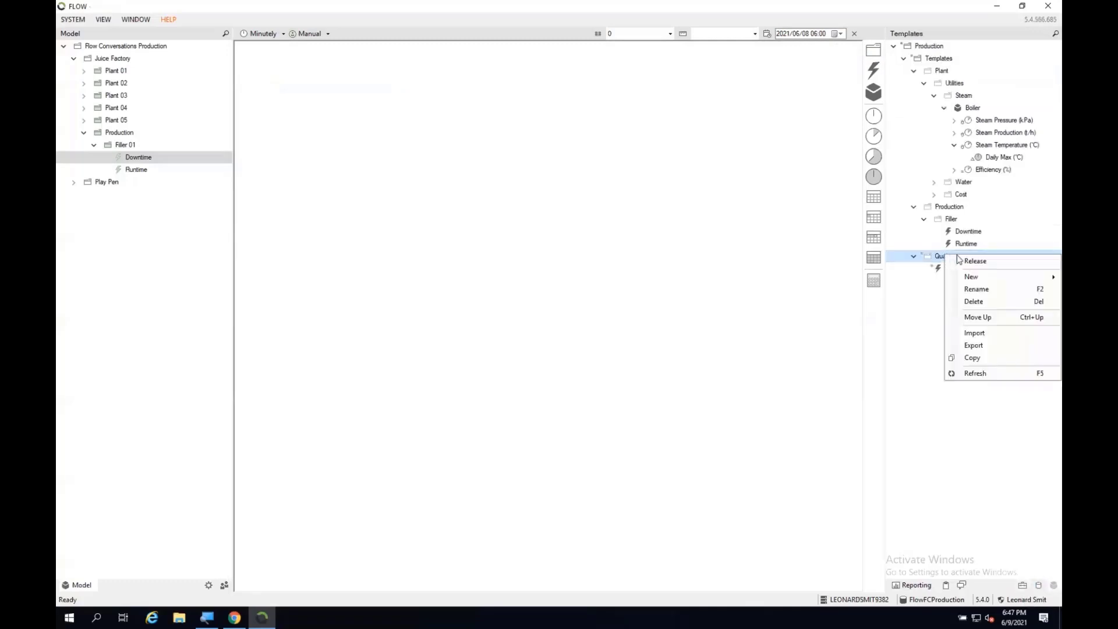
pyautogui.click(967, 261)
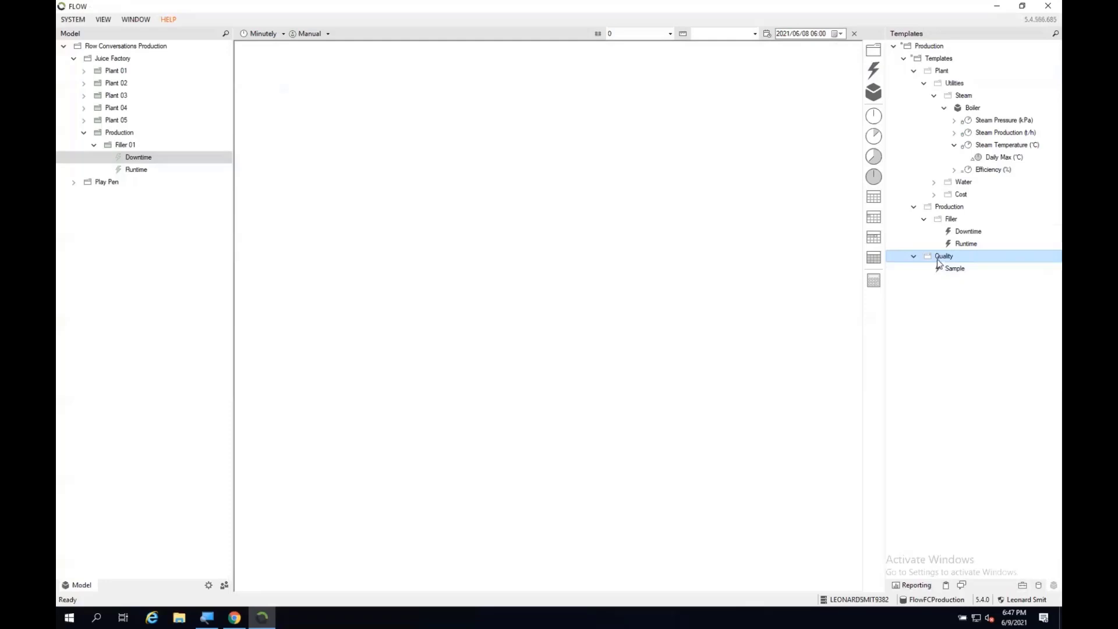
pyautogui.moveTo(938, 264); pyautogui.dragTo(115, 71)
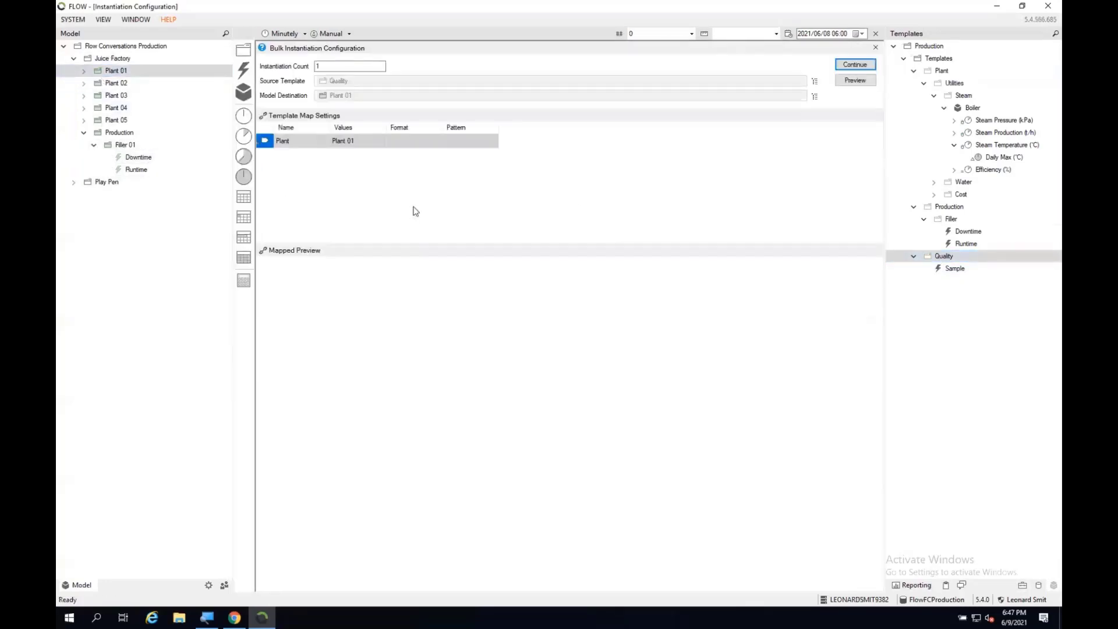
pyautogui.click(874, 48)
pyautogui.click(944, 257)
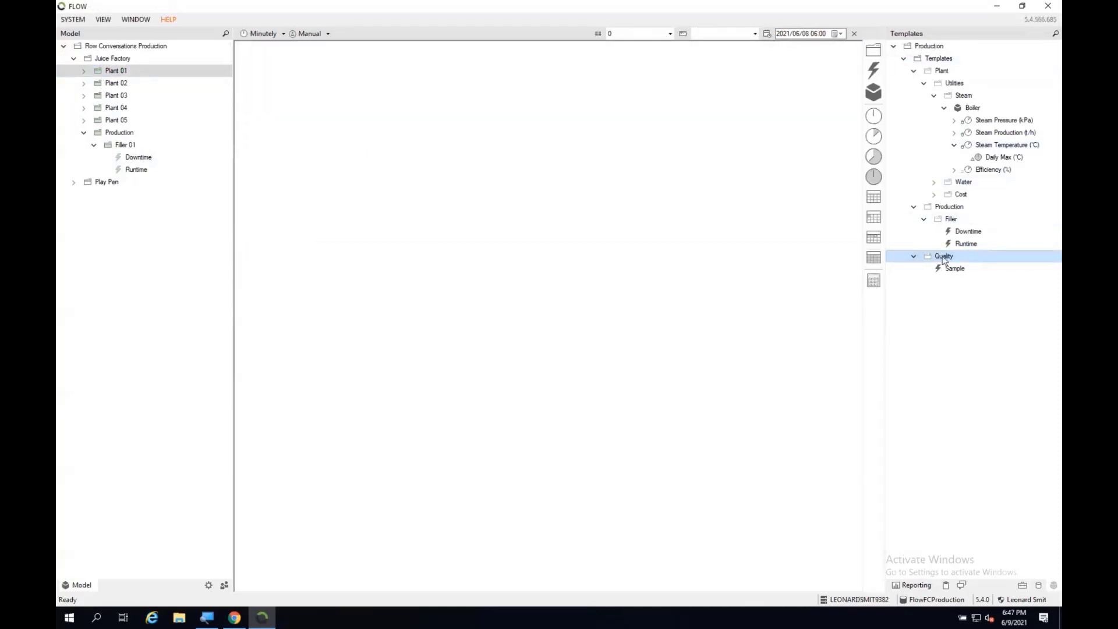
# - Instantiate the Quality template once under Juice Factory and deploy the new Quality folder with its Sample event
pyautogui.moveTo(944, 257); pyautogui.dragTo(128, 58)
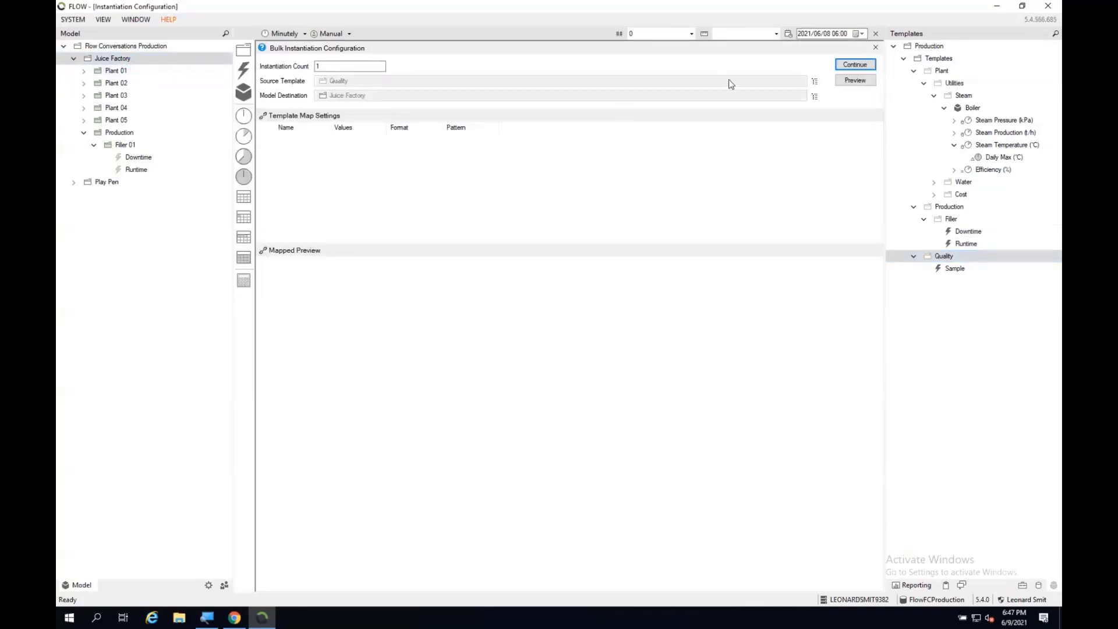
pyautogui.click(854, 65)
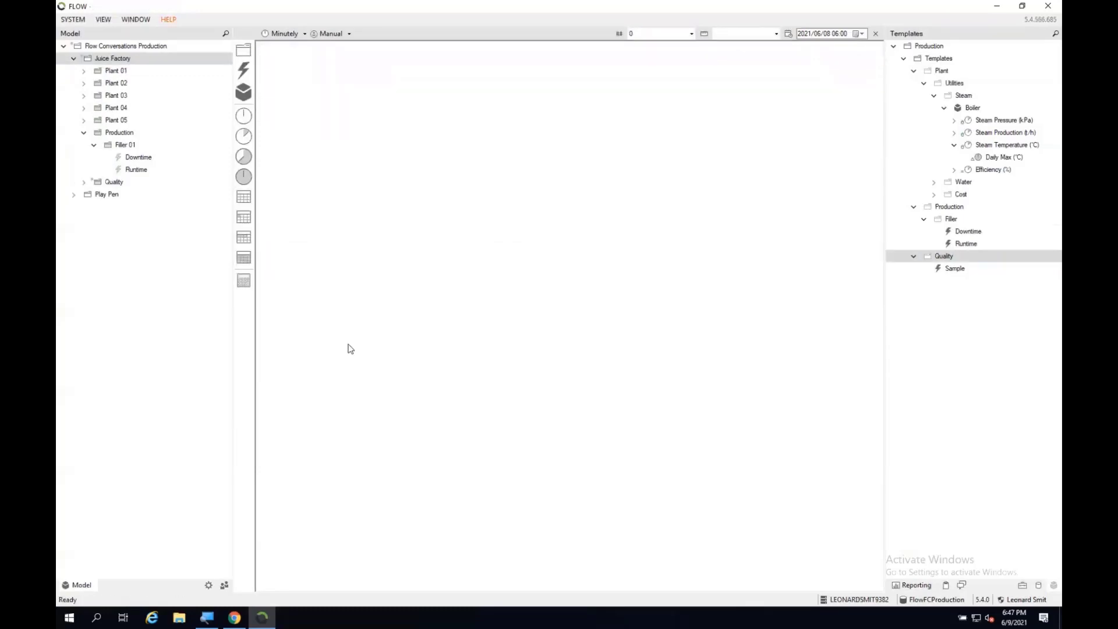
pyautogui.click(84, 182)
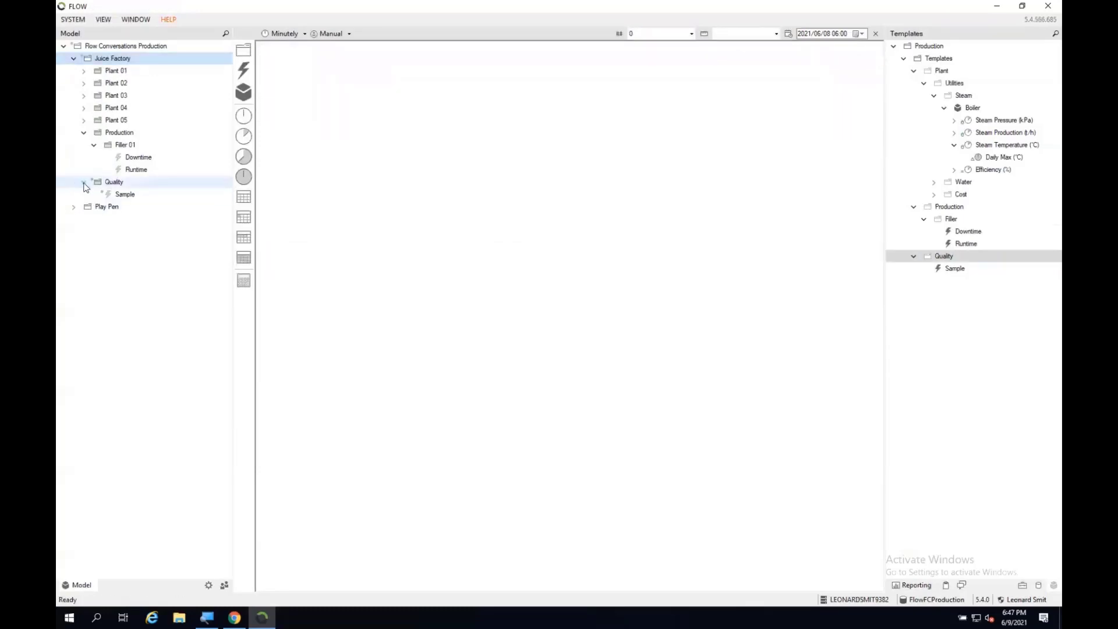
pyautogui.rightClick(115, 182)
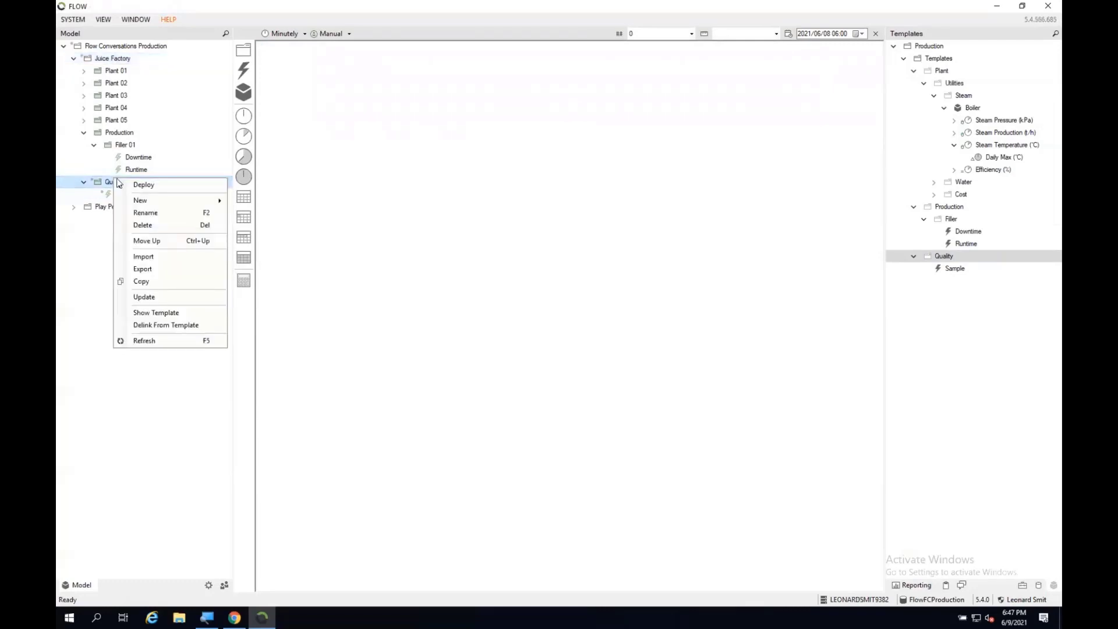
pyautogui.click(124, 189)
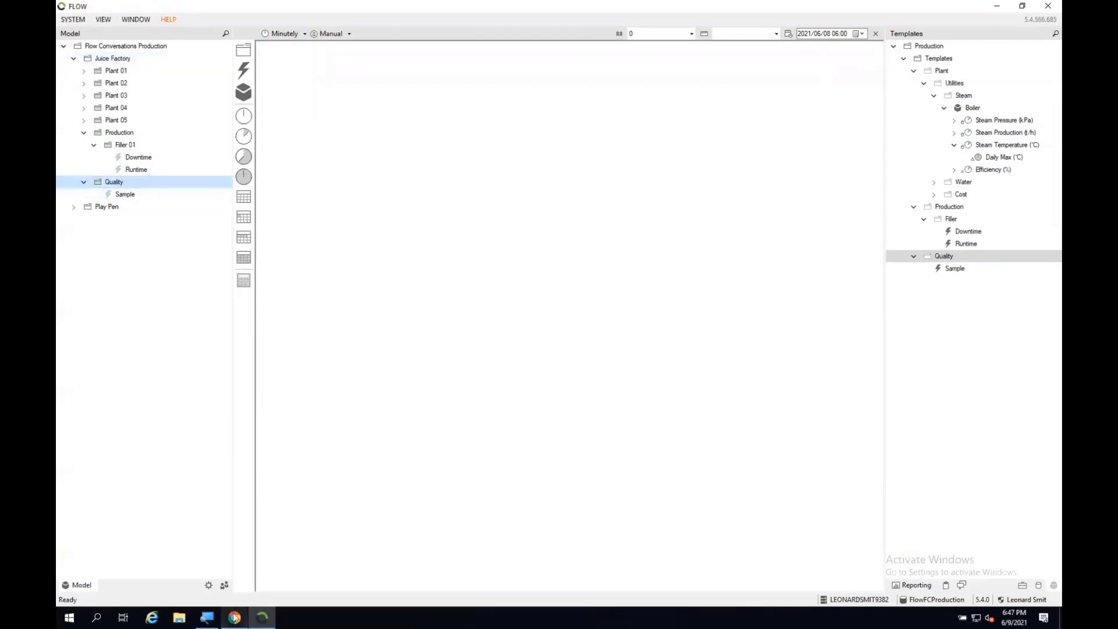
# - Reload the Events Dashboard in Chrome to check the 3 Hourly Sample table, and return to FLOW
pyautogui.click(234, 618)
pyautogui.click(101, 29)
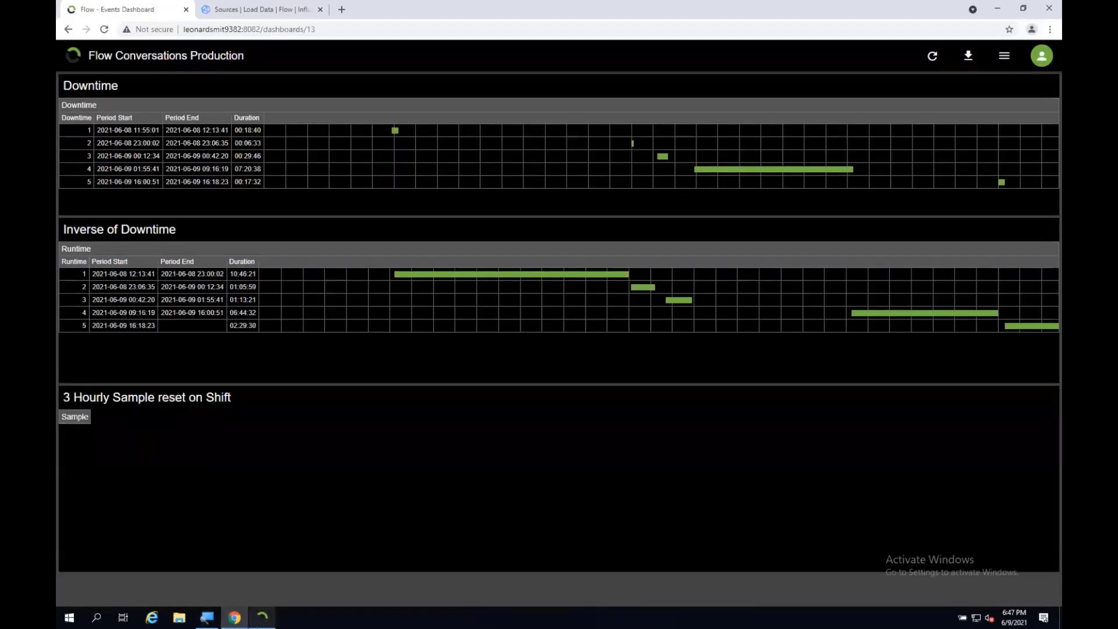
pyautogui.click(262, 617)
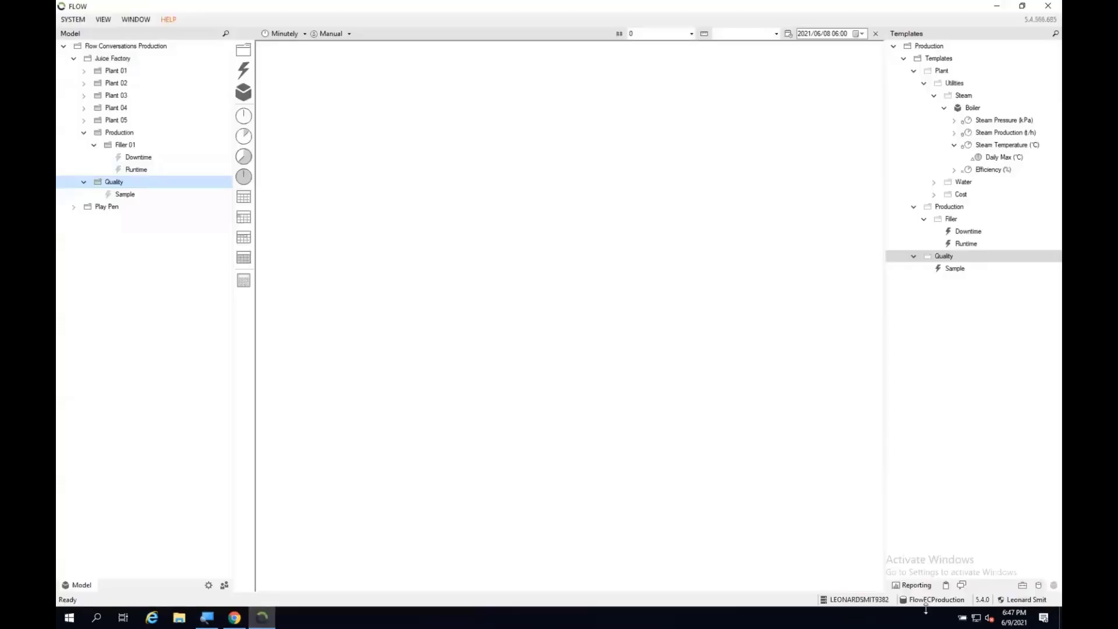
# - Add the Quality Sample event to the Sample section of the Sample table in the Events Dashboard
pyautogui.click(912, 585)
pyautogui.click(952, 172)
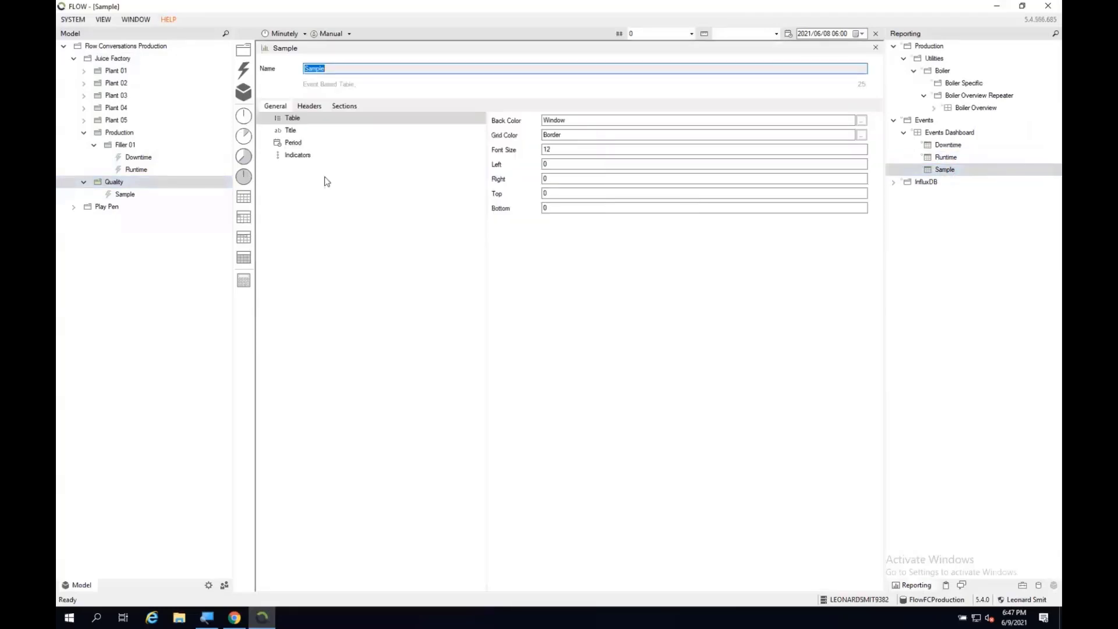
pyautogui.click(344, 106)
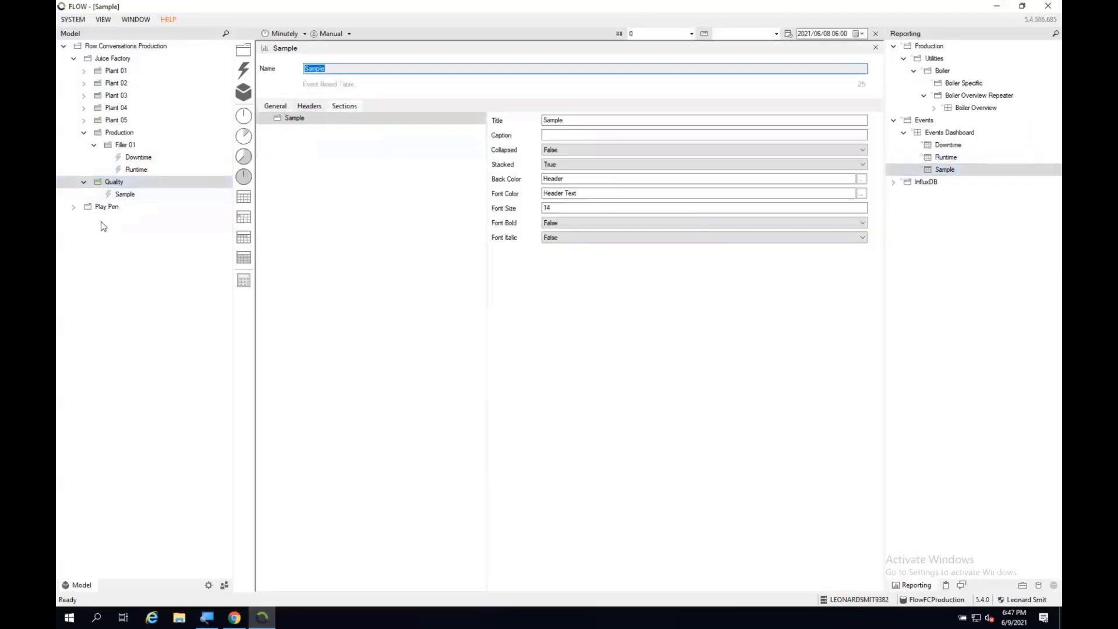
pyautogui.moveTo(124, 194); pyautogui.dragTo(304, 121)
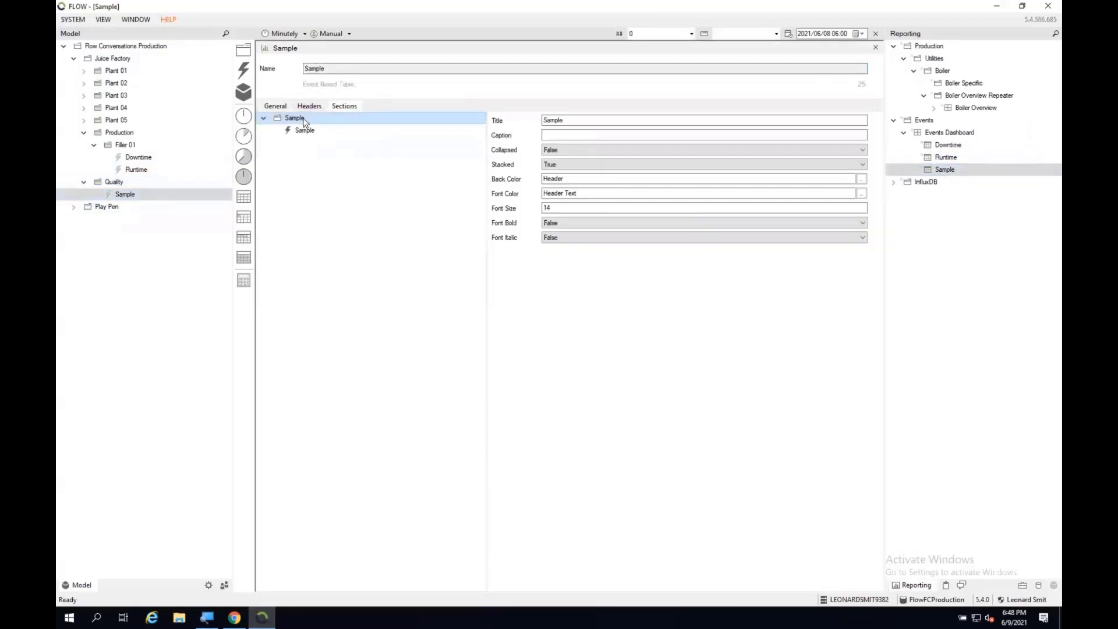
# - Reload the Events Dashboard in Chrome to examine the sample periods in the 3 Hourly Sample table, and return to FLOW
pyautogui.click(235, 619)
pyautogui.click(104, 29)
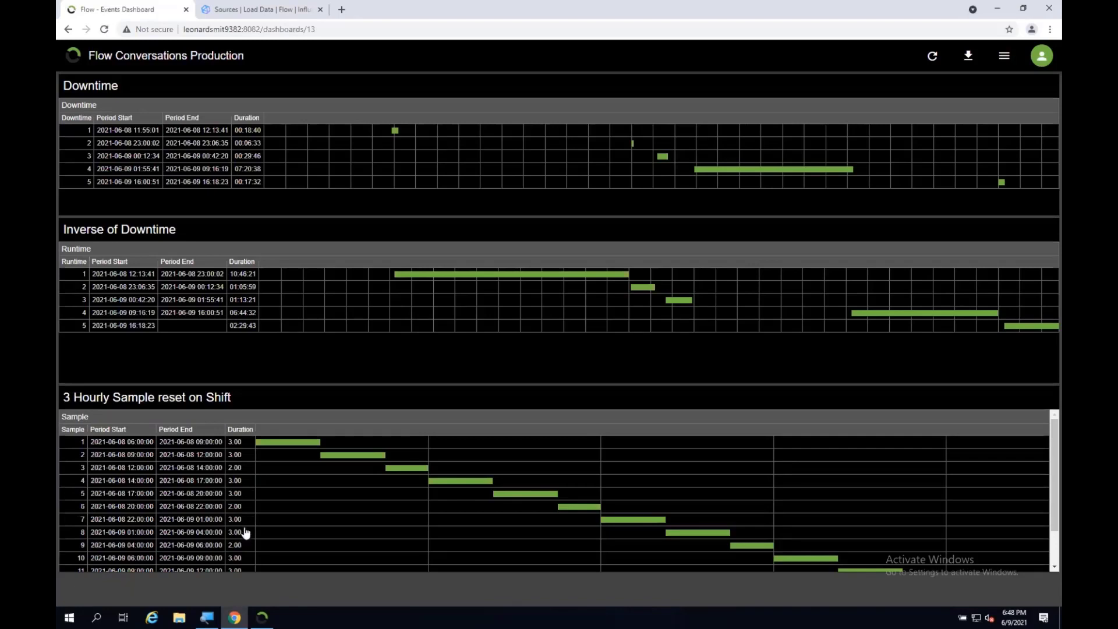
pyautogui.click(263, 619)
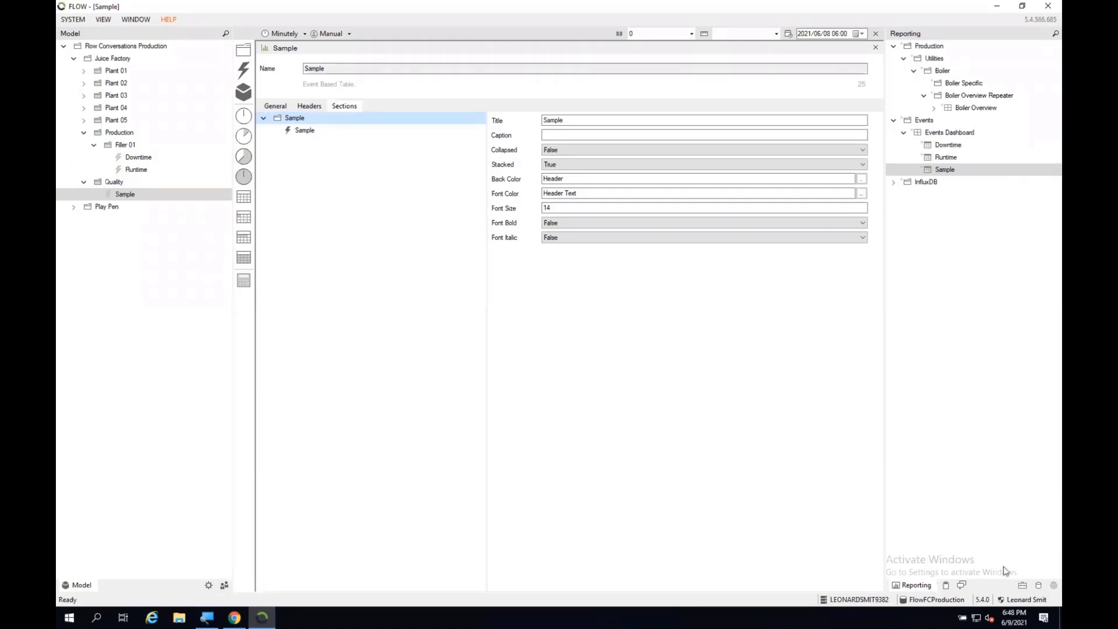
# - Look through the data source types available for a new data source, including InfluxDB, without adding one
pyautogui.click(1039, 585)
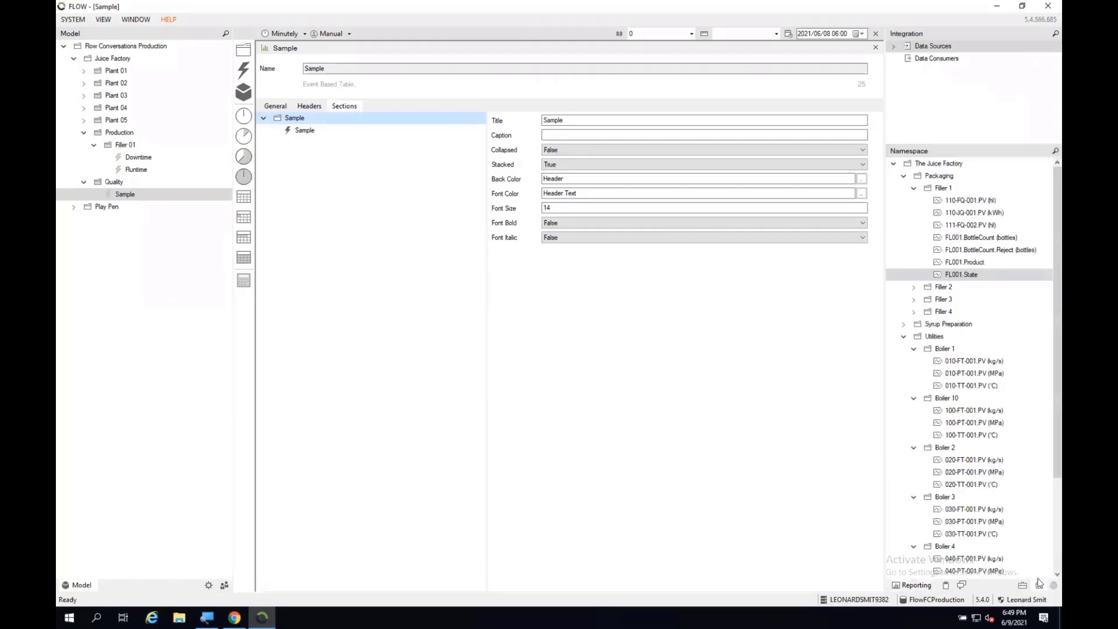
pyautogui.rightClick(907, 48)
pyautogui.moveTo(931, 50)
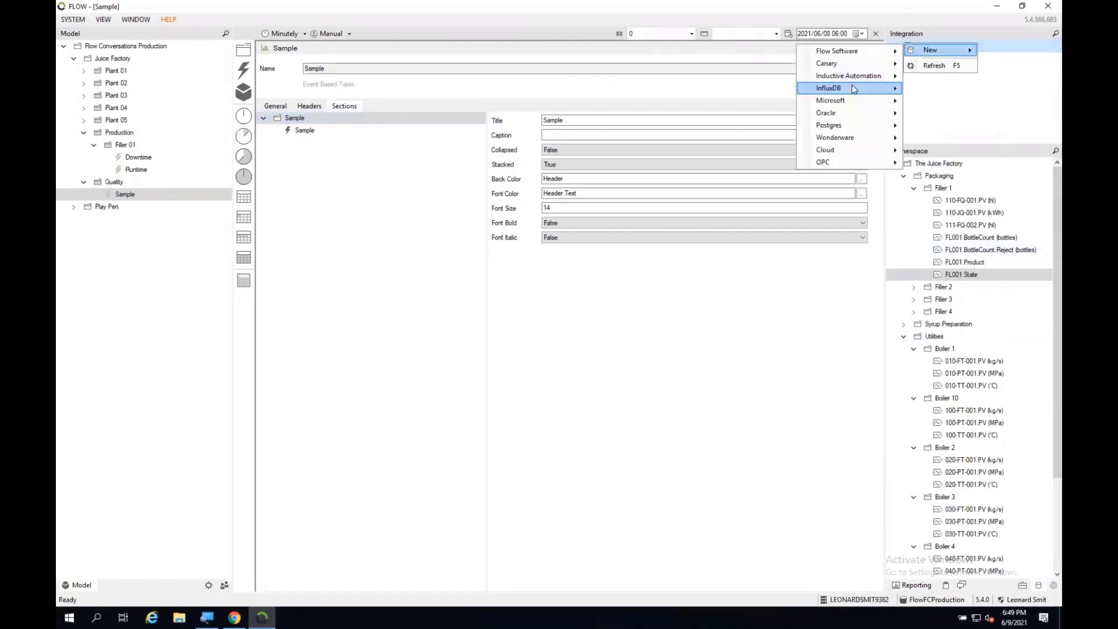
pyautogui.moveTo(893, 92)
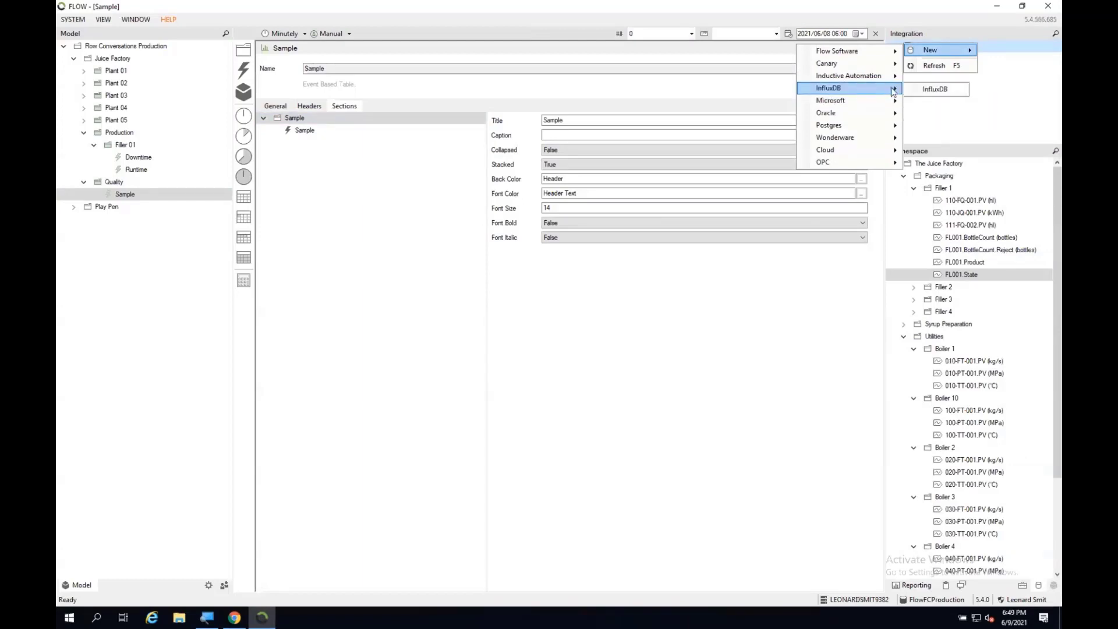
pyautogui.click(976, 120)
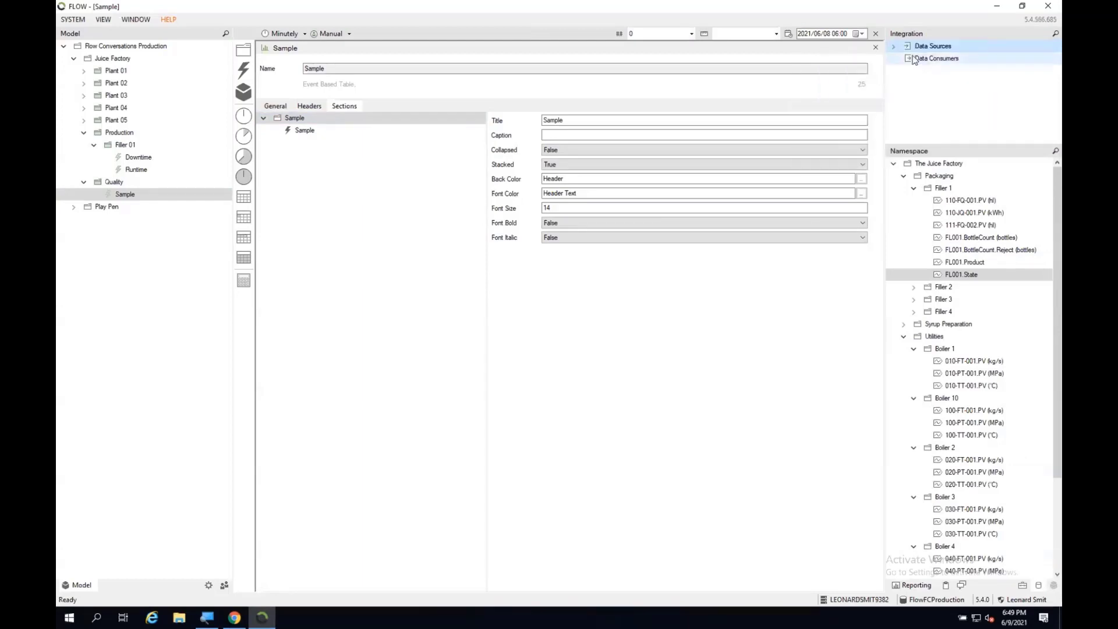
# - Browse the InfluxDB source's Telegraf modbus and opcua tags and preview the trend of opcua host FLSS10 020-FT-001.PV
pyautogui.click(893, 47)
pyautogui.click(930, 59)
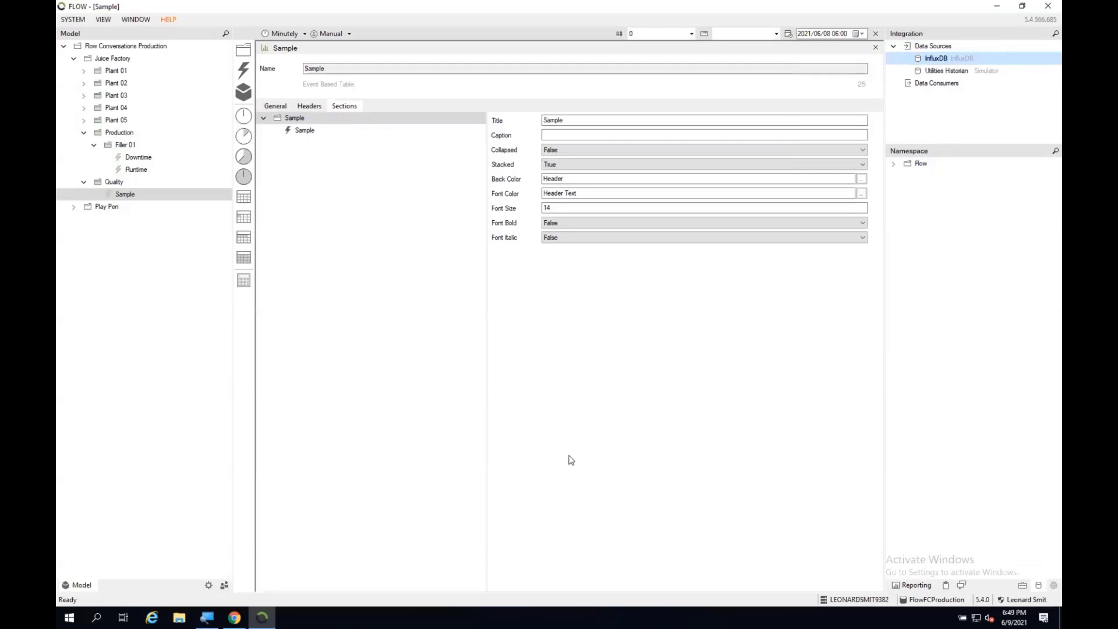
pyautogui.click(895, 164)
pyautogui.click(903, 177)
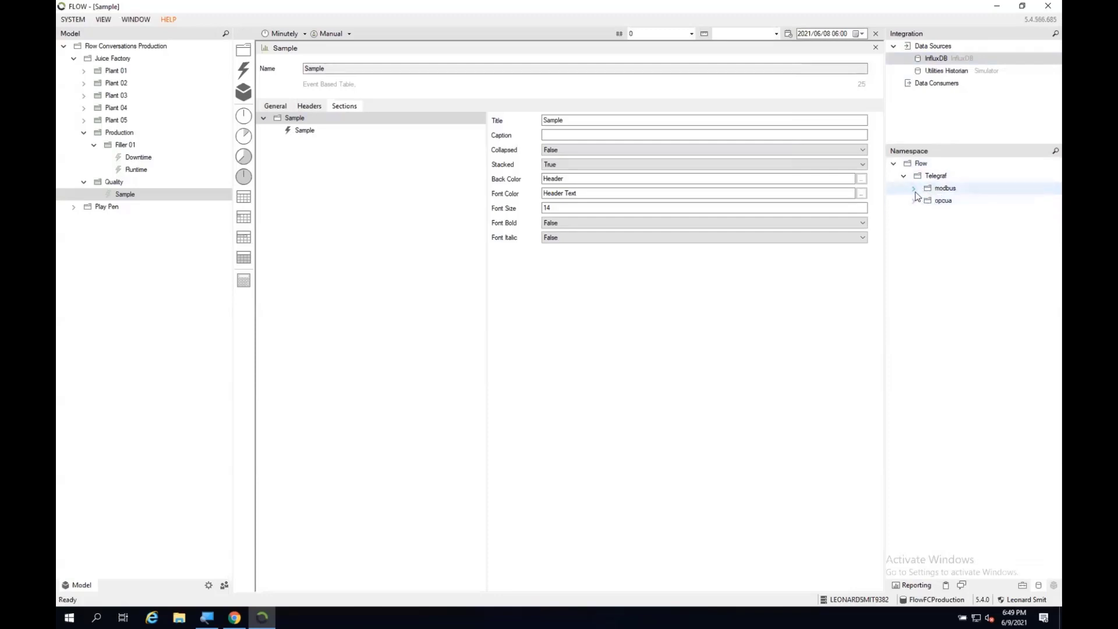
pyautogui.click(914, 189)
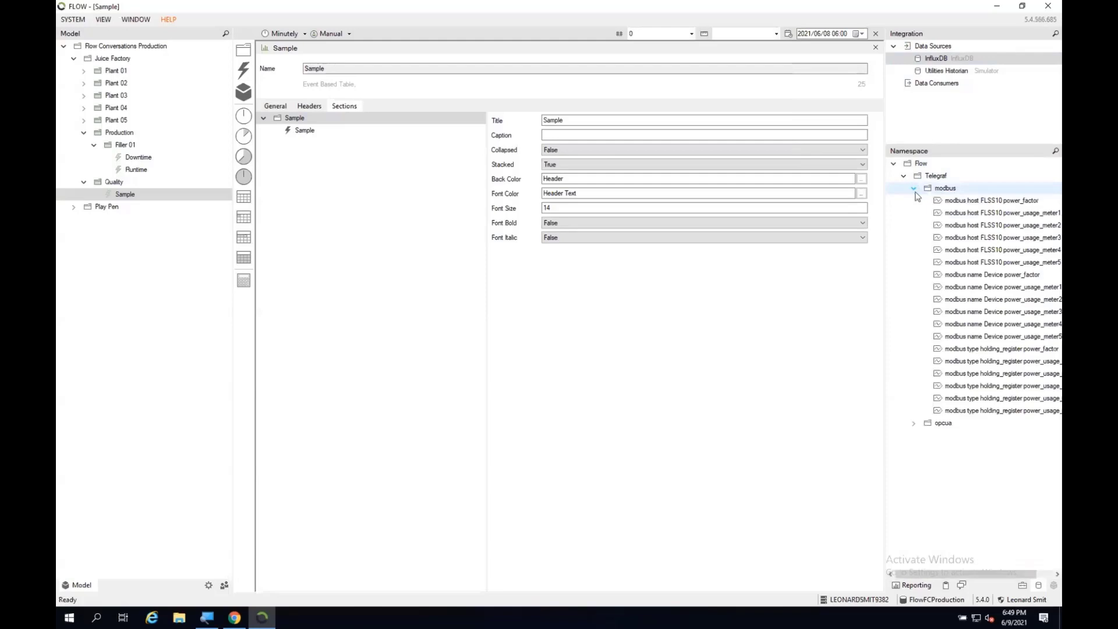
pyautogui.click(913, 422)
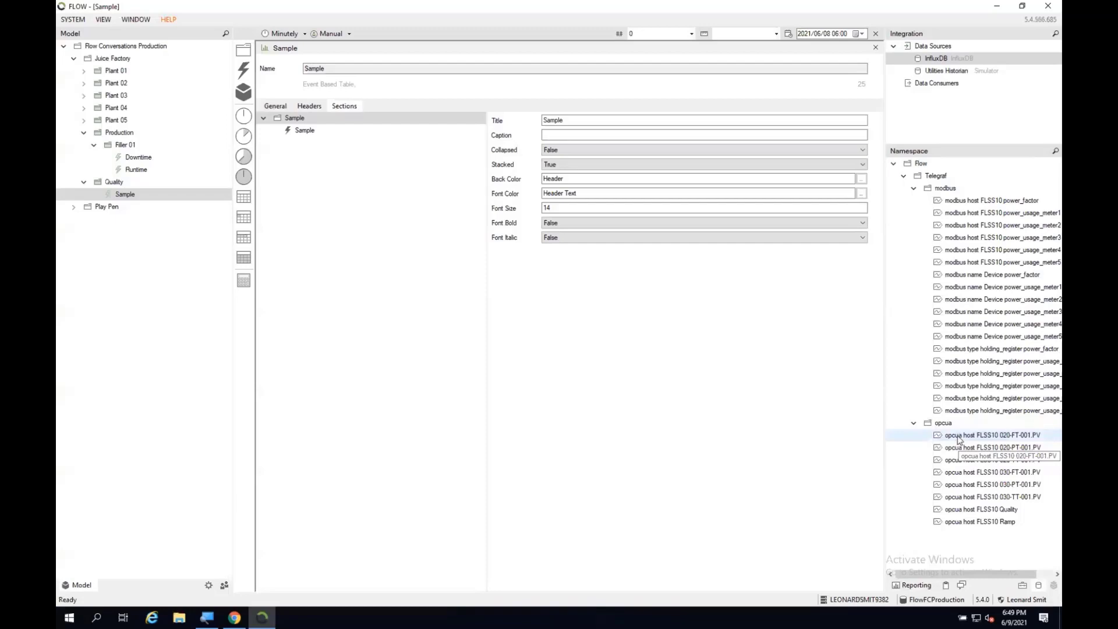
pyautogui.doubleClick(958, 437)
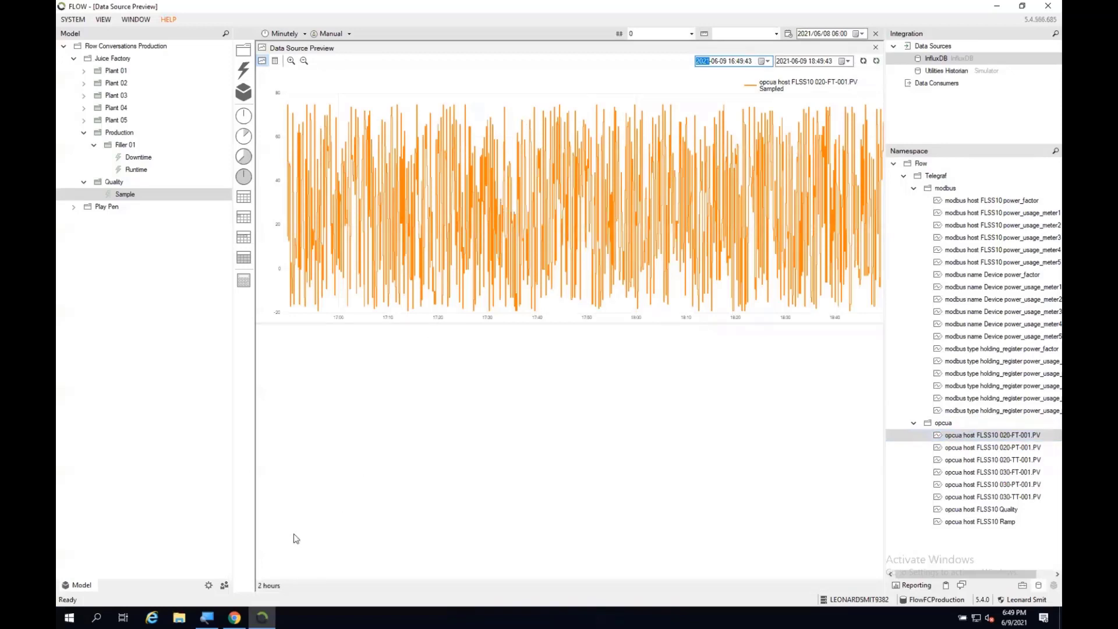
# - Switch to the InfluxDB page in Chrome and examine its data buckets
pyautogui.click(236, 622)
pyautogui.click(265, 11)
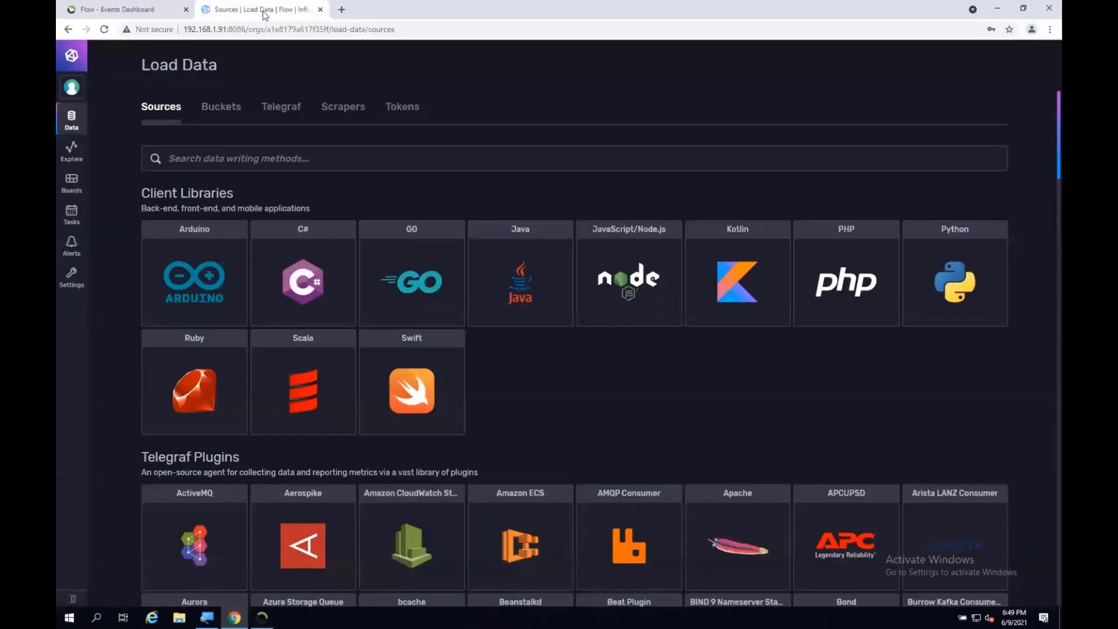
pyautogui.click(219, 120)
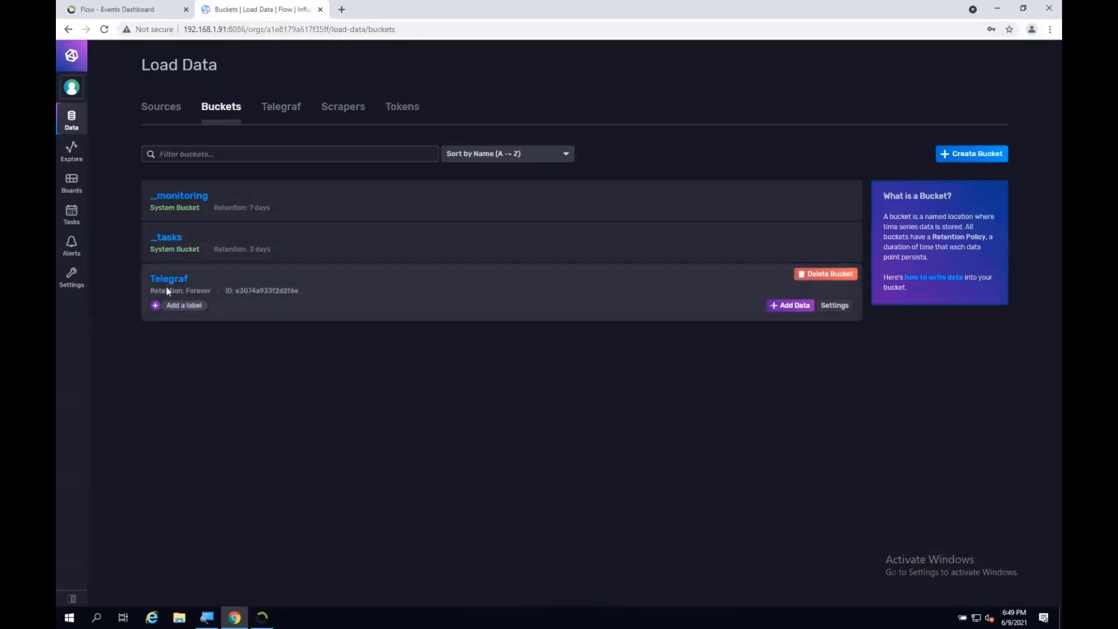
# - Run the Telegraf opcua 020-FT-001.PV query in Data Explorer, view its Flux script, and return to FLOW
pyautogui.click(74, 156)
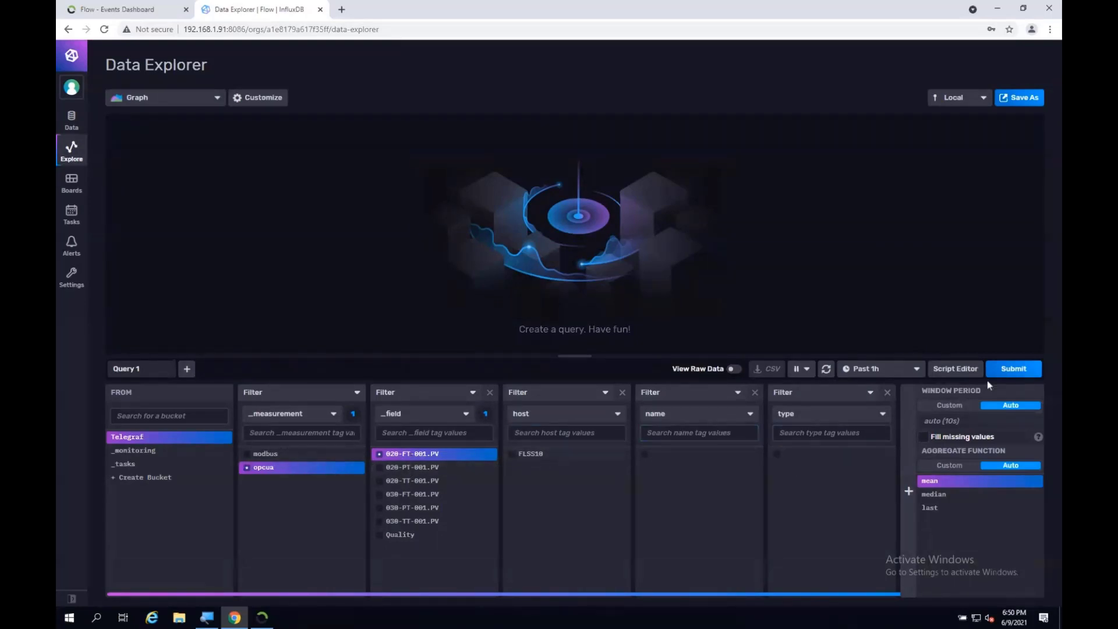
pyautogui.click(1025, 370)
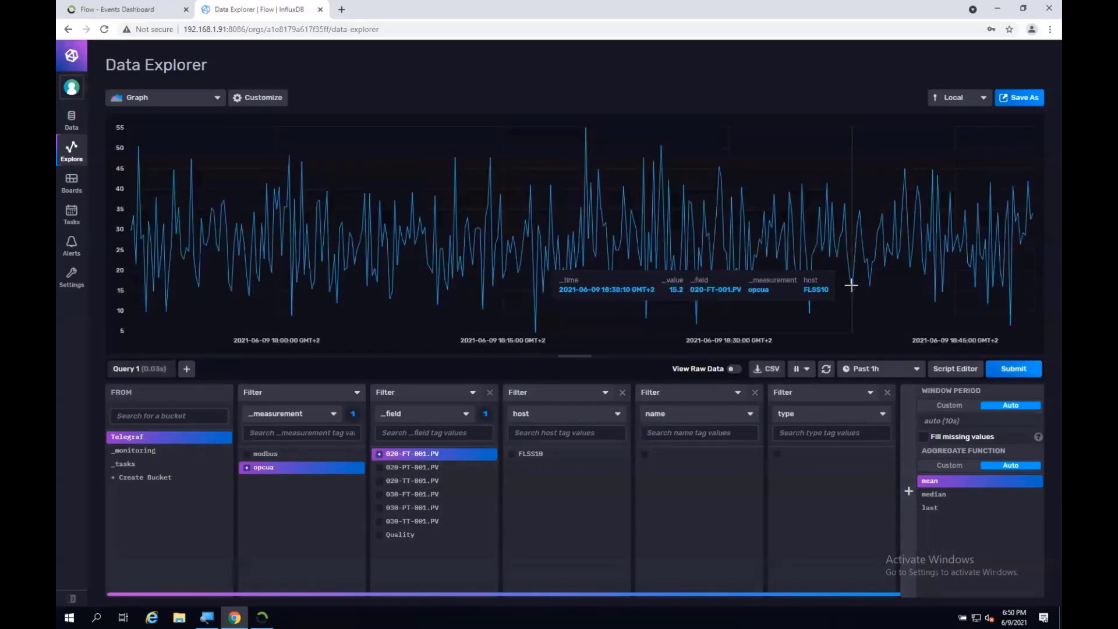
pyautogui.click(943, 369)
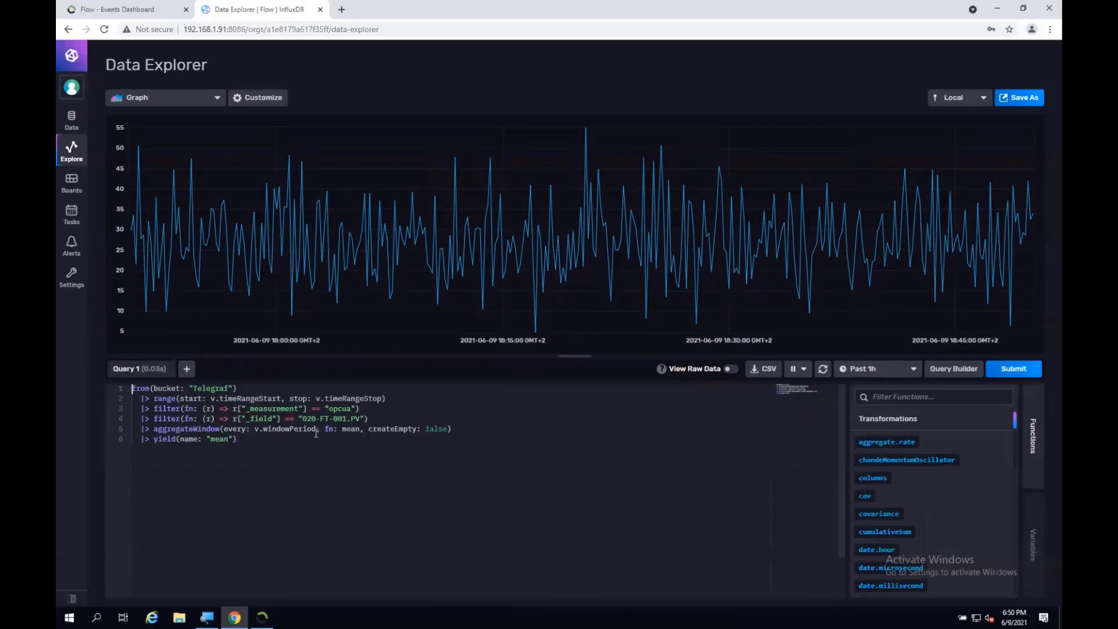
pyautogui.click(263, 619)
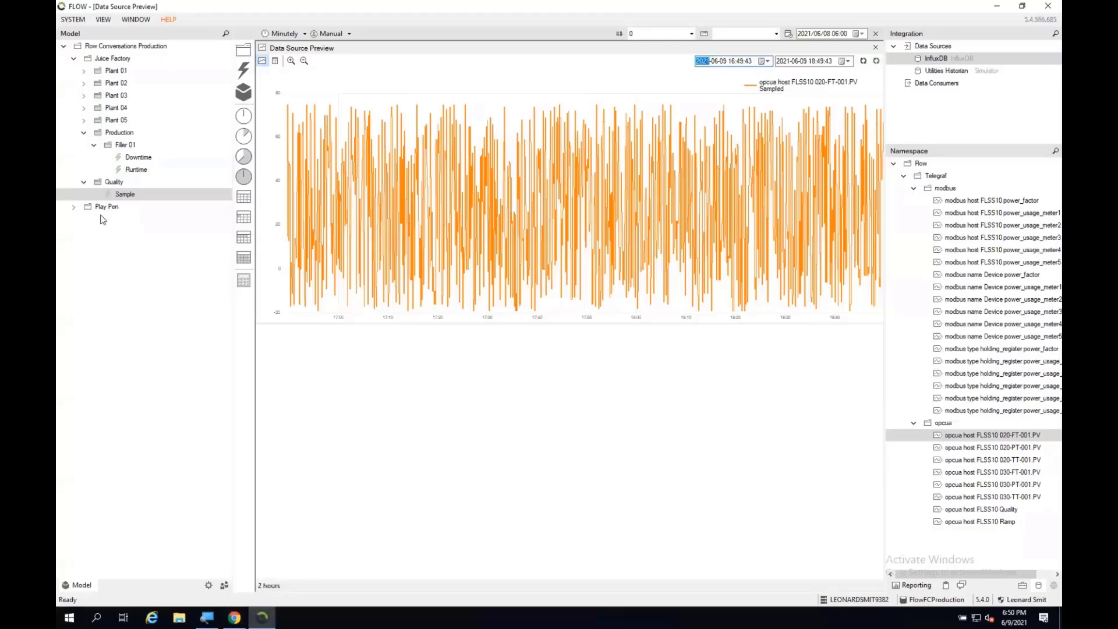
# - Add the opcua host FLSS10 020-FT-001.PV tag as a measure to Flow Production in the Play Pen's Influx folder
pyautogui.click(74, 207)
pyautogui.click(76, 219)
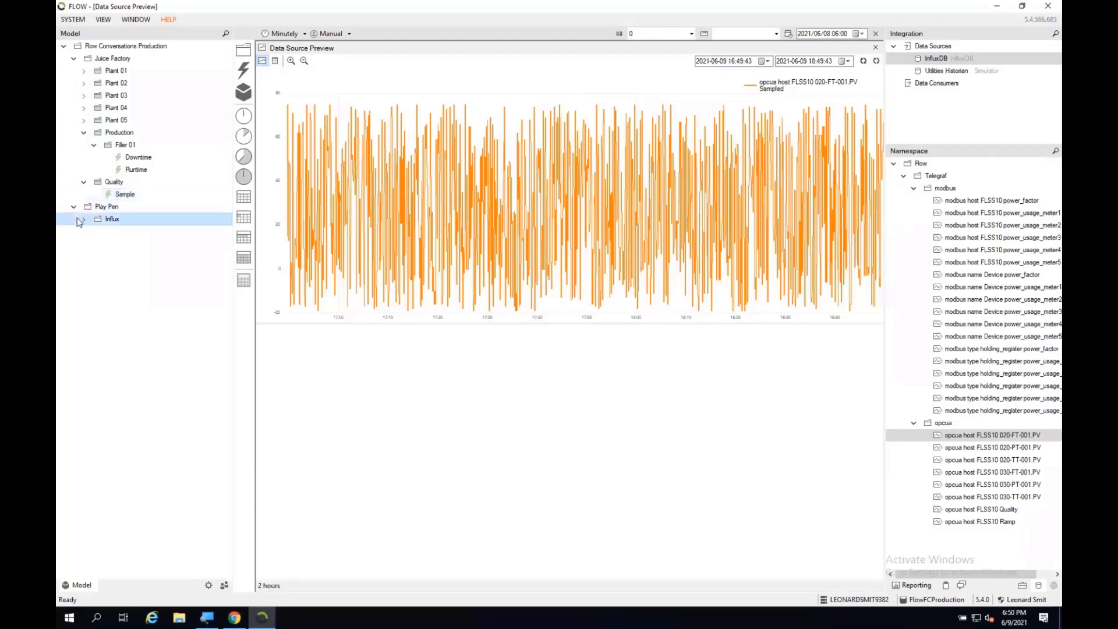
pyautogui.click(82, 220)
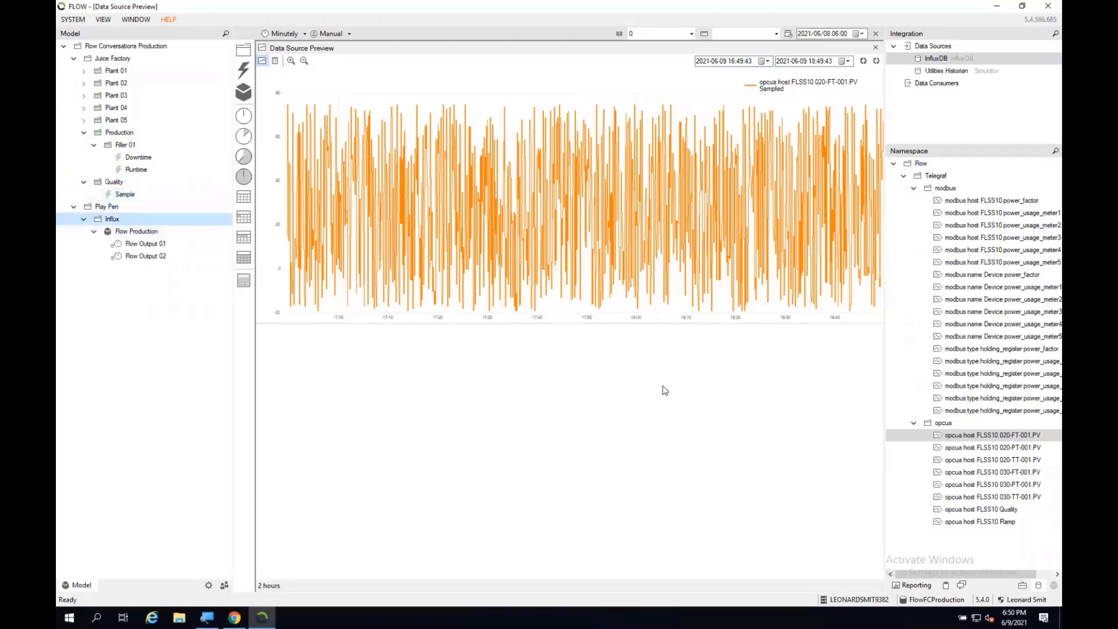
pyautogui.moveTo(999, 438); pyautogui.dragTo(139, 232)
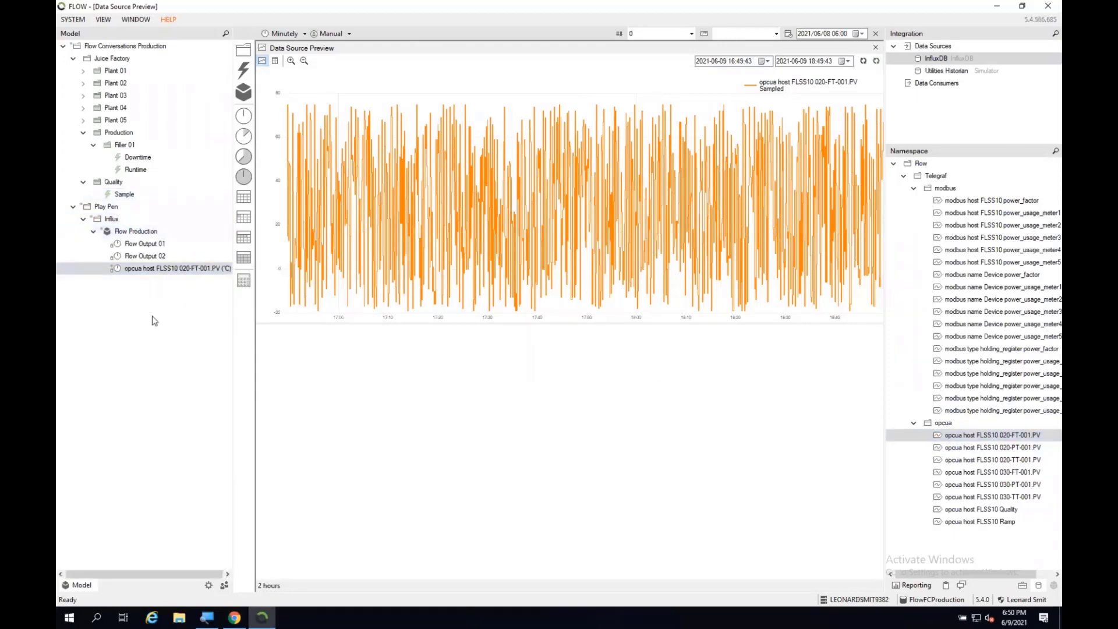
# - Set the Flux query builder in the retrieval settings of the new opcua 020-FT-001.PV measure to ScriptEditor
pyautogui.click(165, 268)
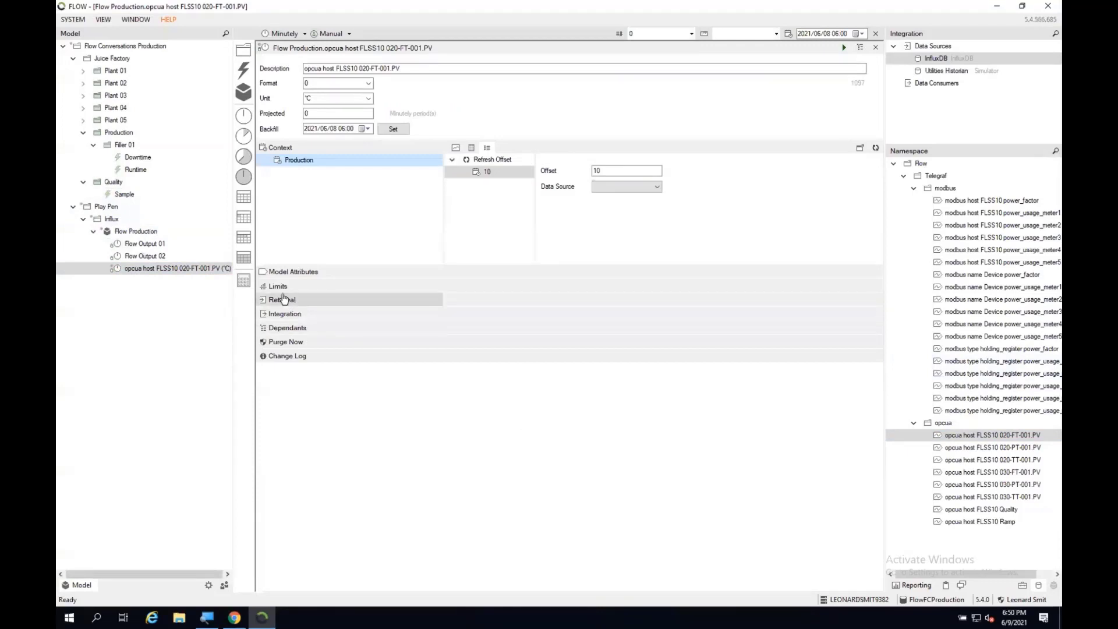
pyautogui.click(284, 302)
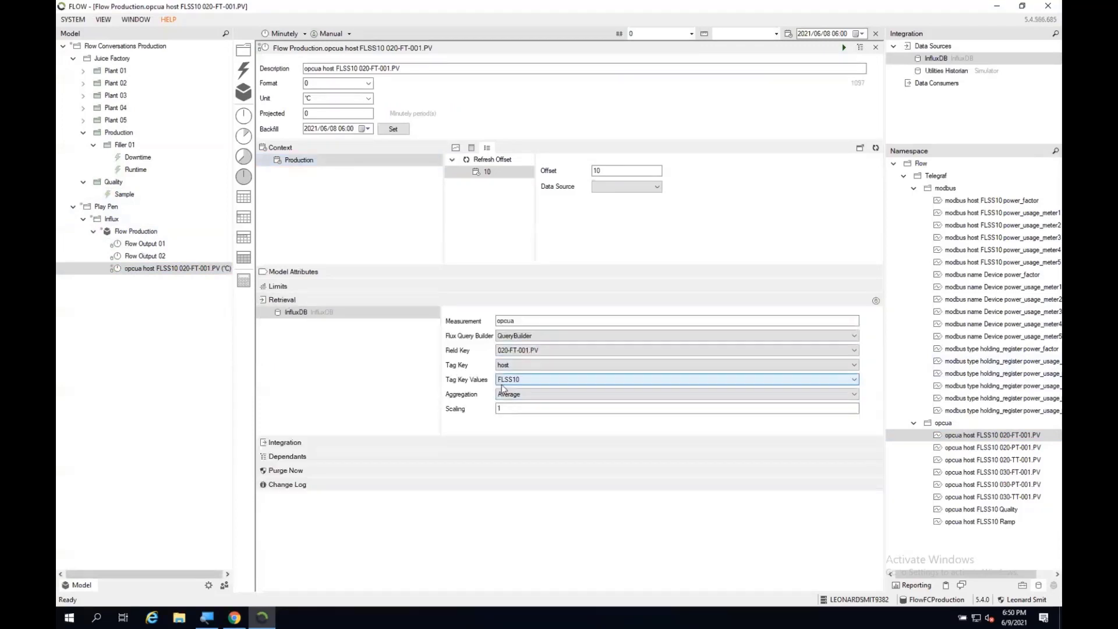
pyautogui.click(846, 337)
pyautogui.click(745, 353)
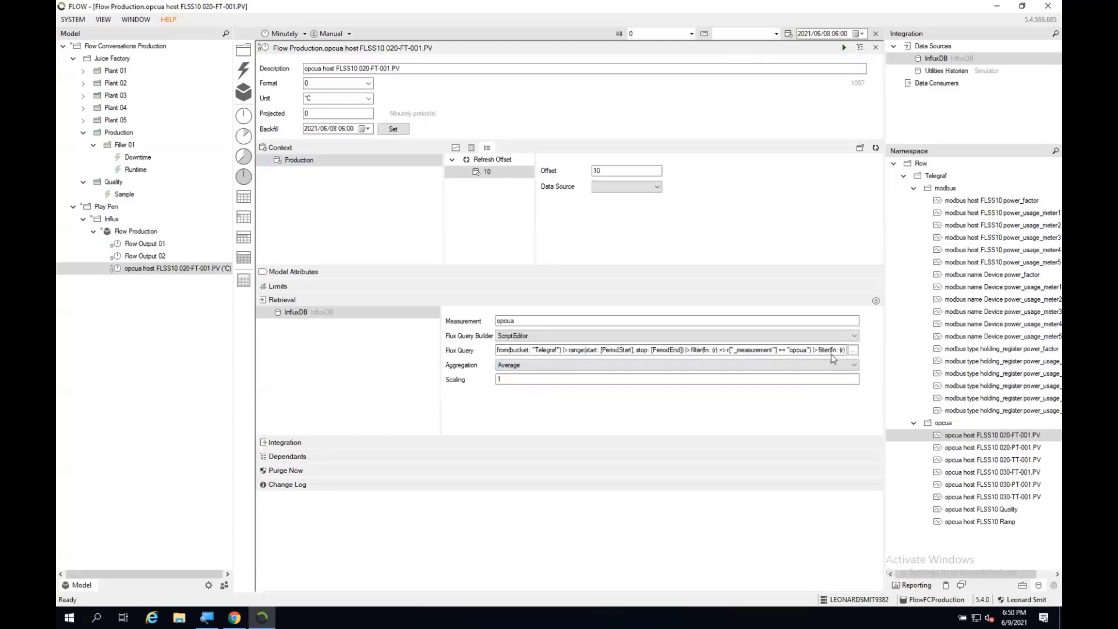
# - Compare the measure's Flux query in the InfluxDB Query Editor with the Data Explorer script in Chrome, and close the editor unchanged
pyautogui.click(853, 350)
pyautogui.click(530, 303)
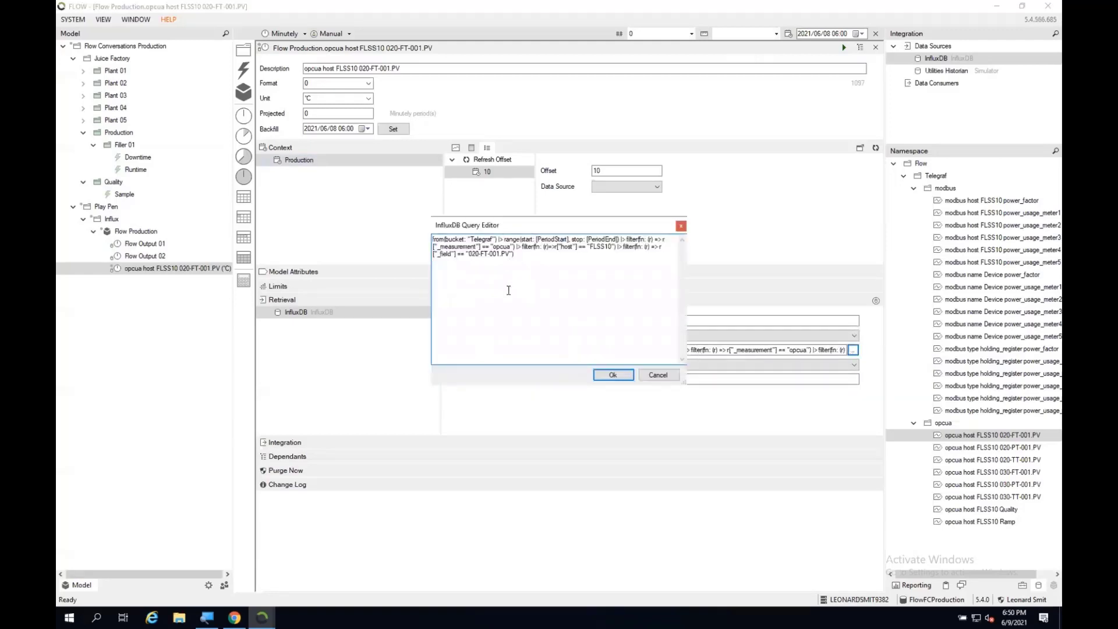
pyautogui.click(234, 617)
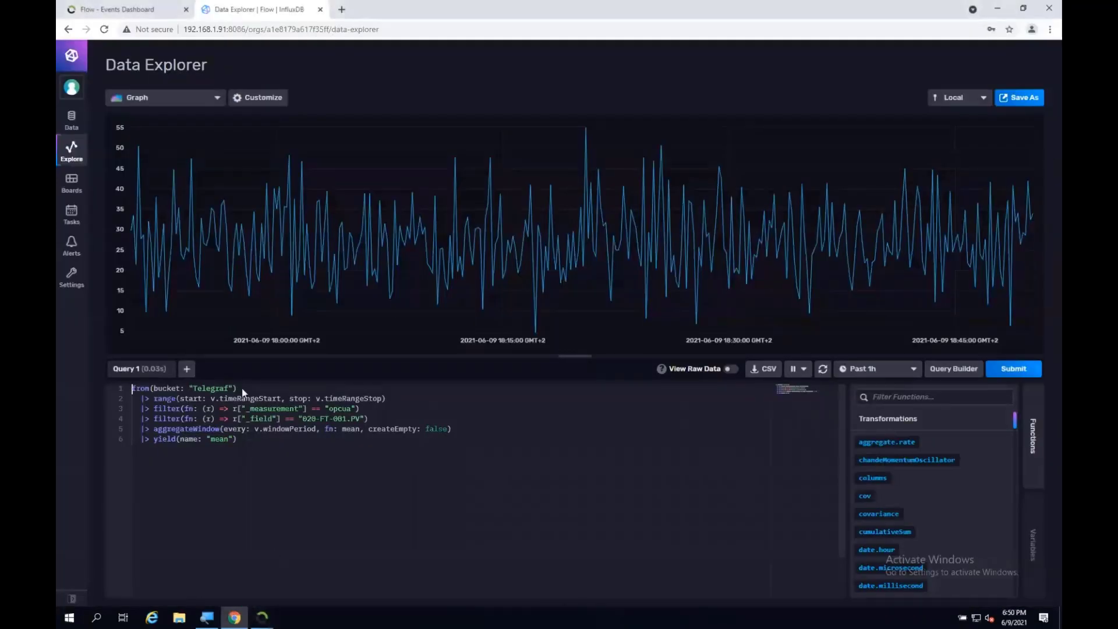
pyautogui.moveTo(268, 624)
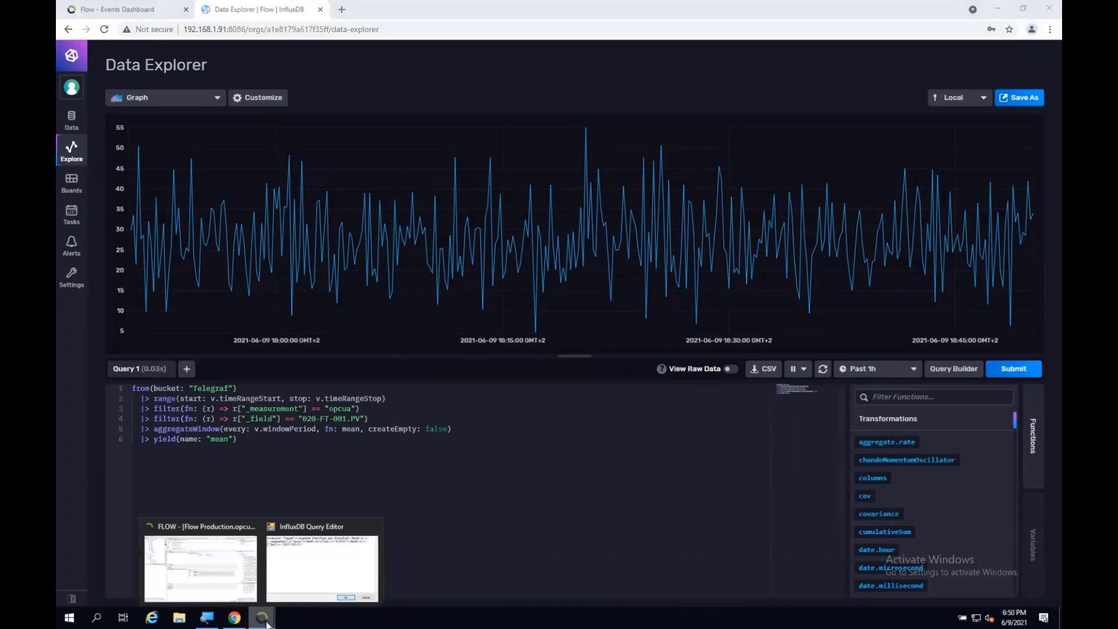
pyautogui.click(319, 573)
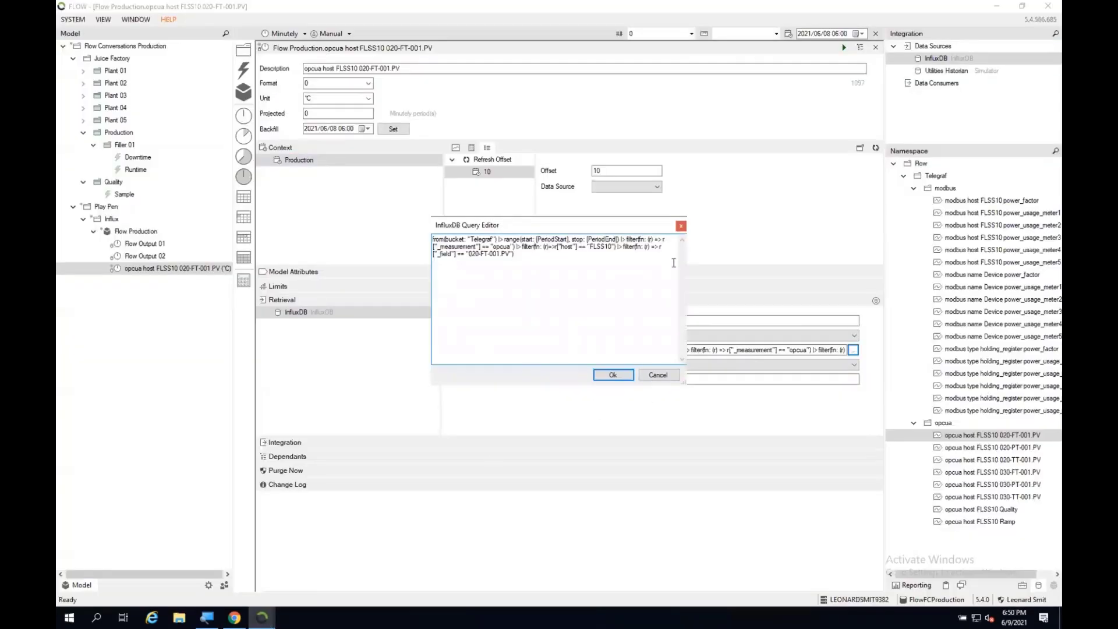
pyautogui.click(681, 227)
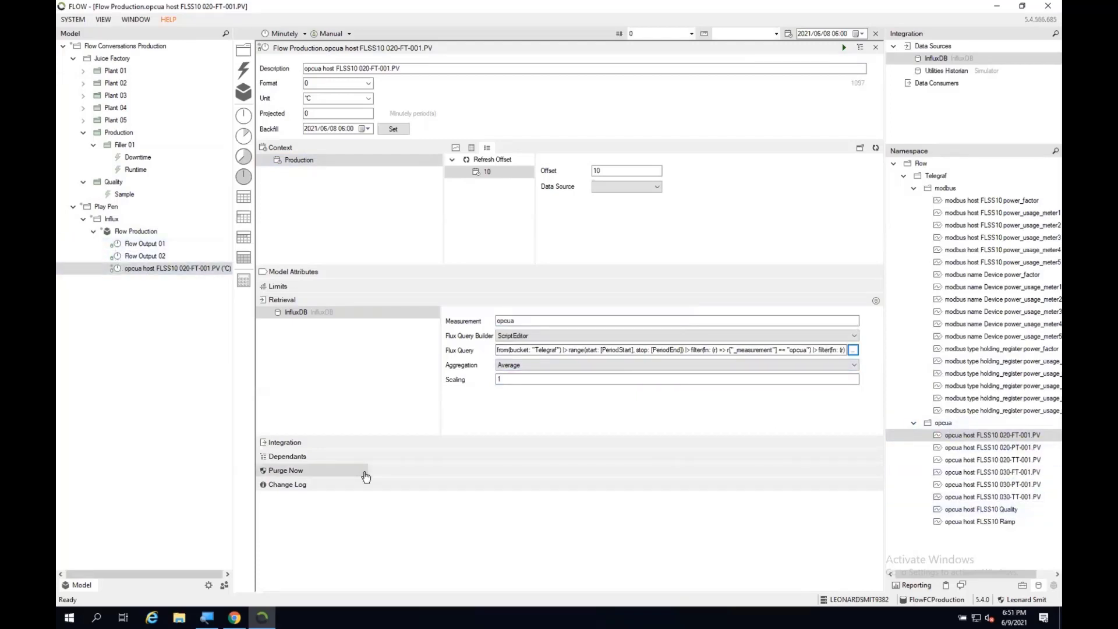
# - Show the toolbox and open the settings of the 1 Min calendar
pyautogui.click(1023, 586)
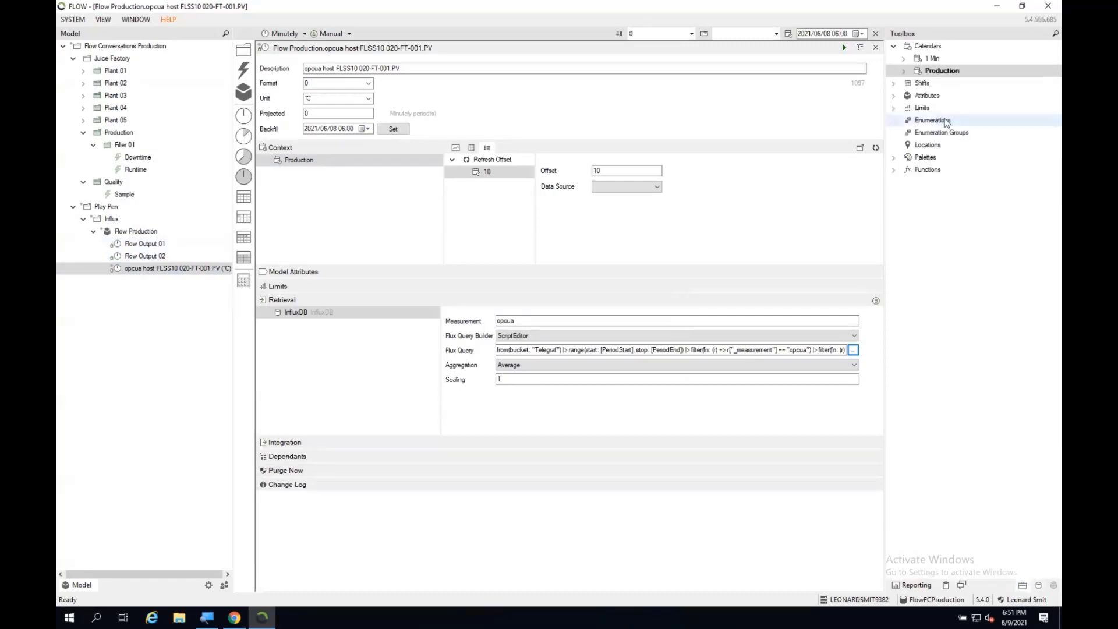
pyautogui.doubleClick(930, 59)
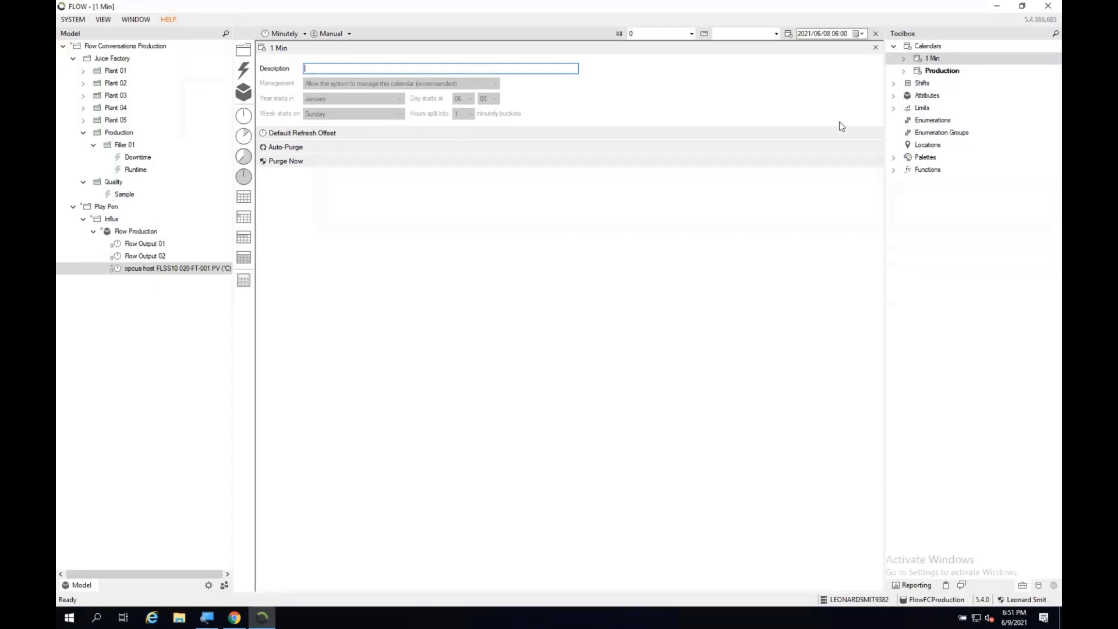
# - Create a calendar named 2 Min and review the available minutely bucket sizes for splitting its hours, leaving the setting unchanged
pyautogui.rightClick(926, 49)
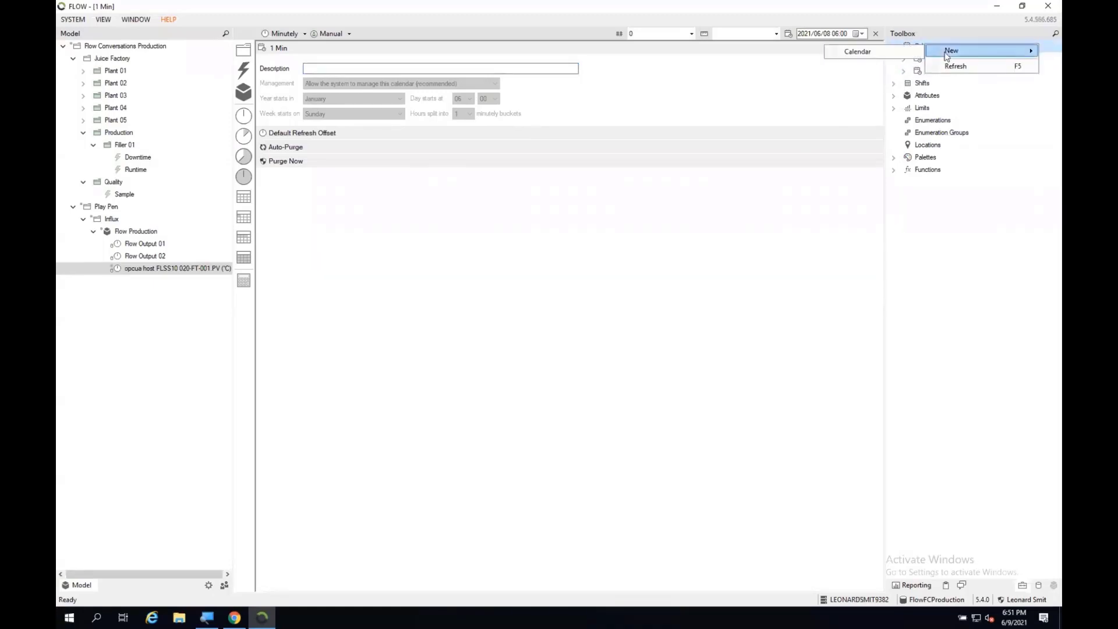
pyautogui.click(913, 51)
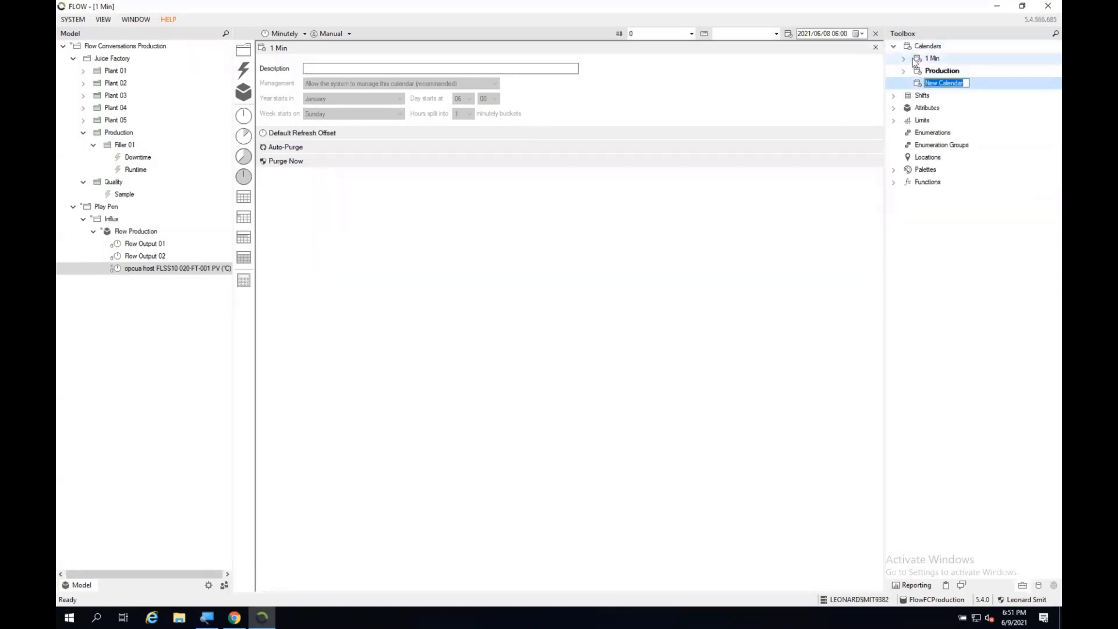
pyautogui.write('2 Min')
pyautogui.press('Return')
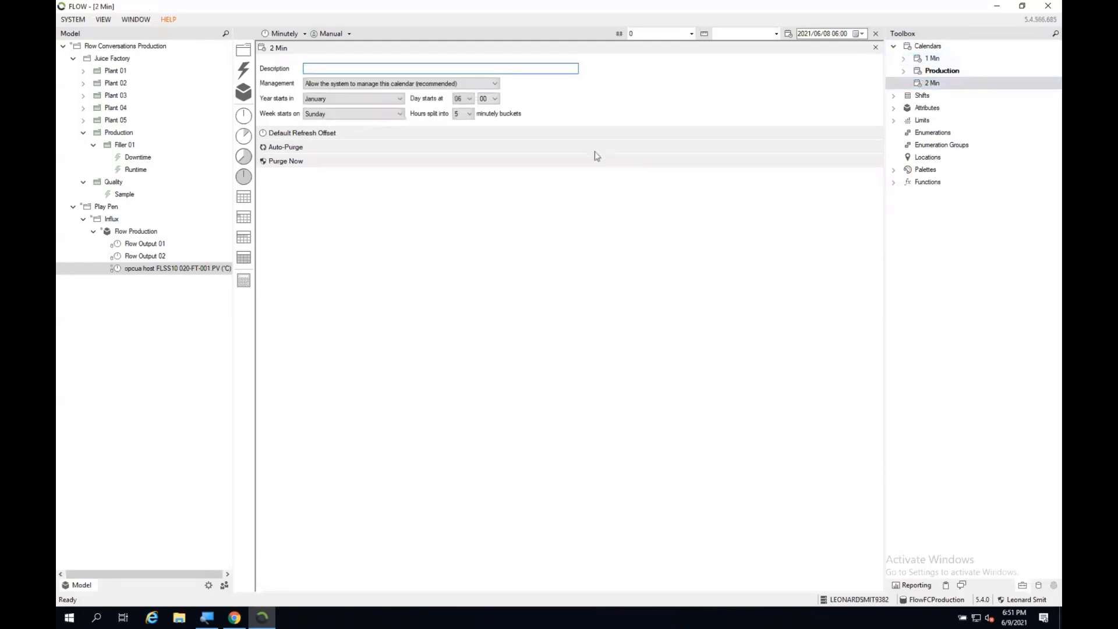
pyautogui.click(469, 114)
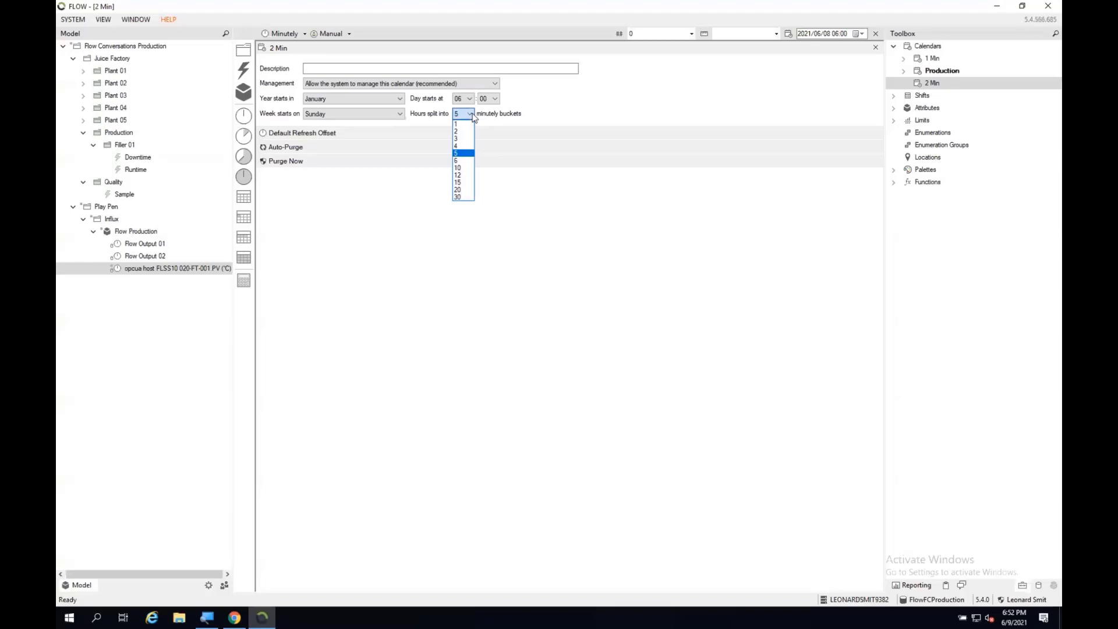
pyautogui.click(370, 349)
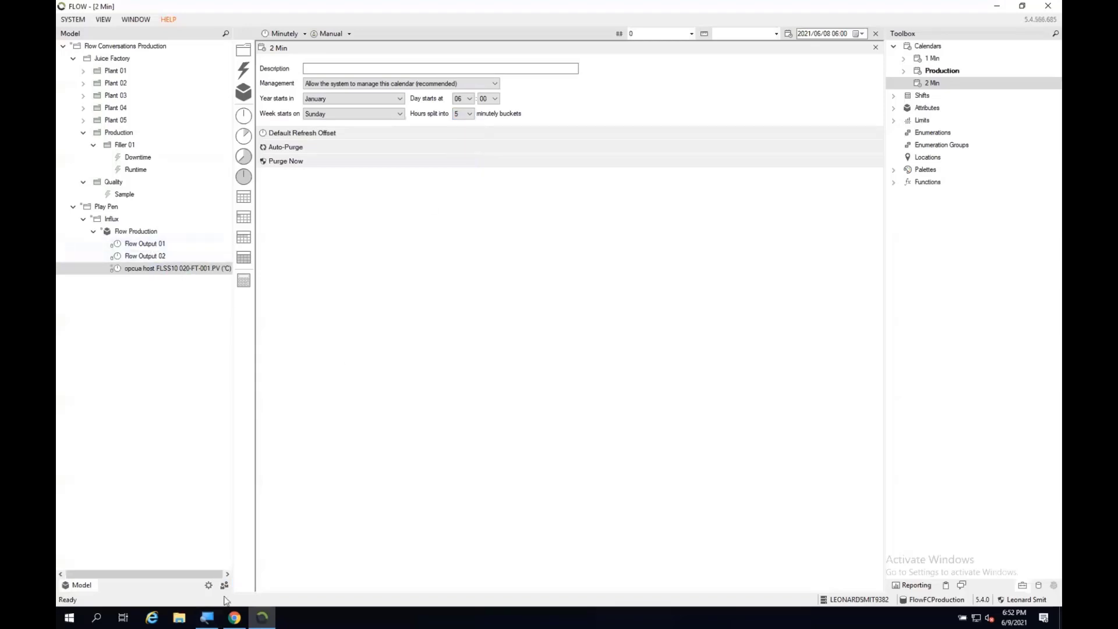
# - Show Flow Output 01's 1 Min values as a table and highlight the start and end of the 18:49 to 18:50 period
pyautogui.click(153, 243)
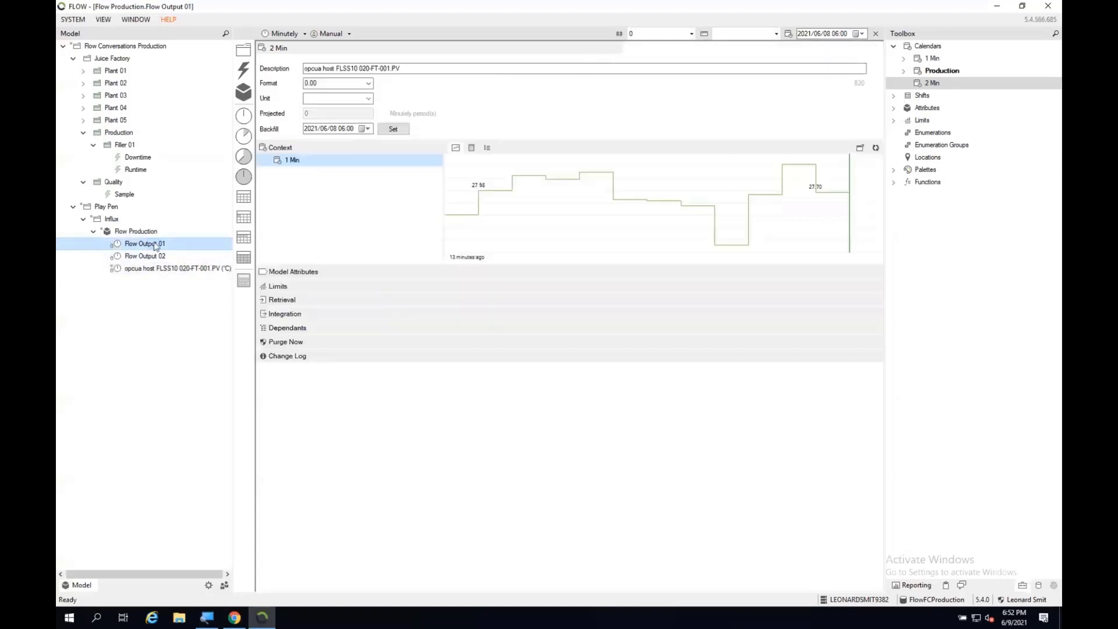
pyautogui.click(474, 148)
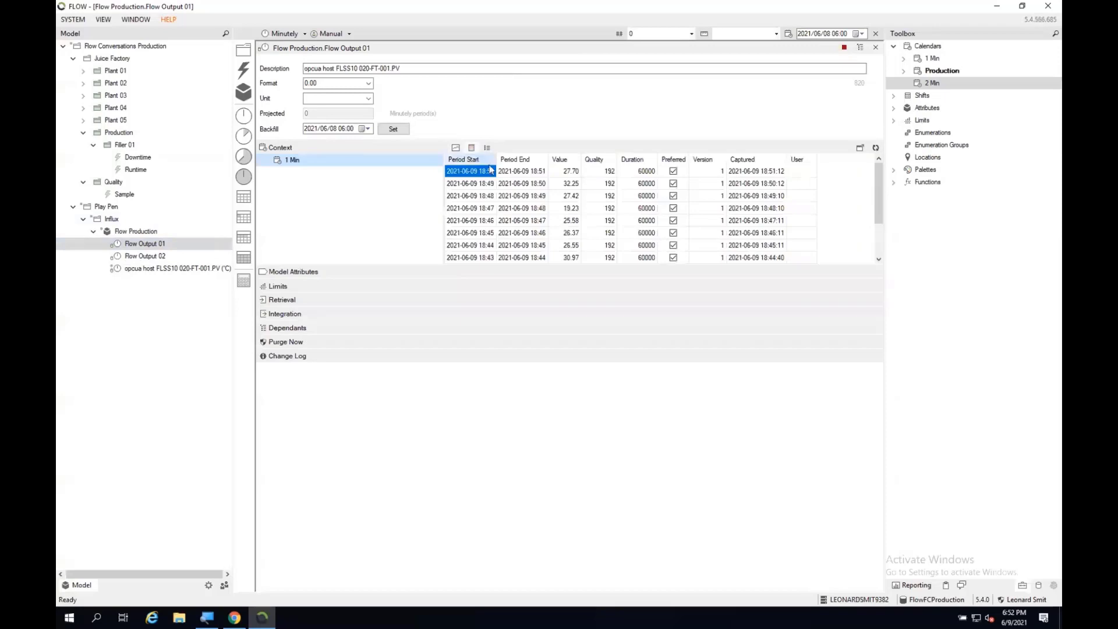
pyautogui.click(510, 185)
pyautogui.moveTo(509, 184); pyautogui.dragTo(487, 184)
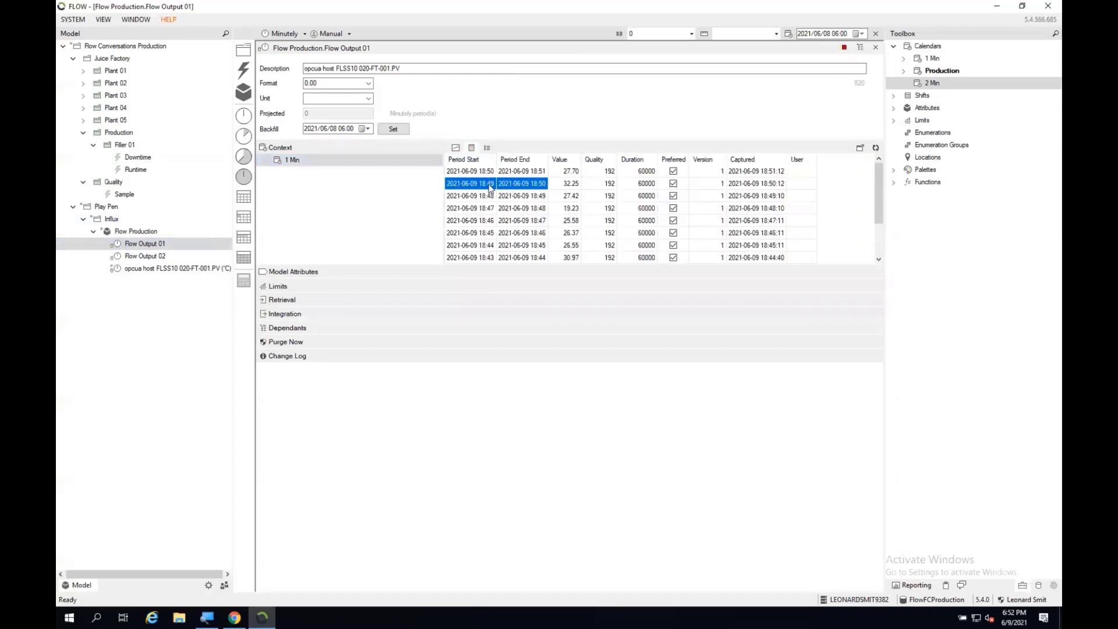
# - Switch to Chrome, view the InfluxDB dashboard's chart of Flow Output 01 and Flow Output 02, and return to FLOW
pyautogui.click(233, 620)
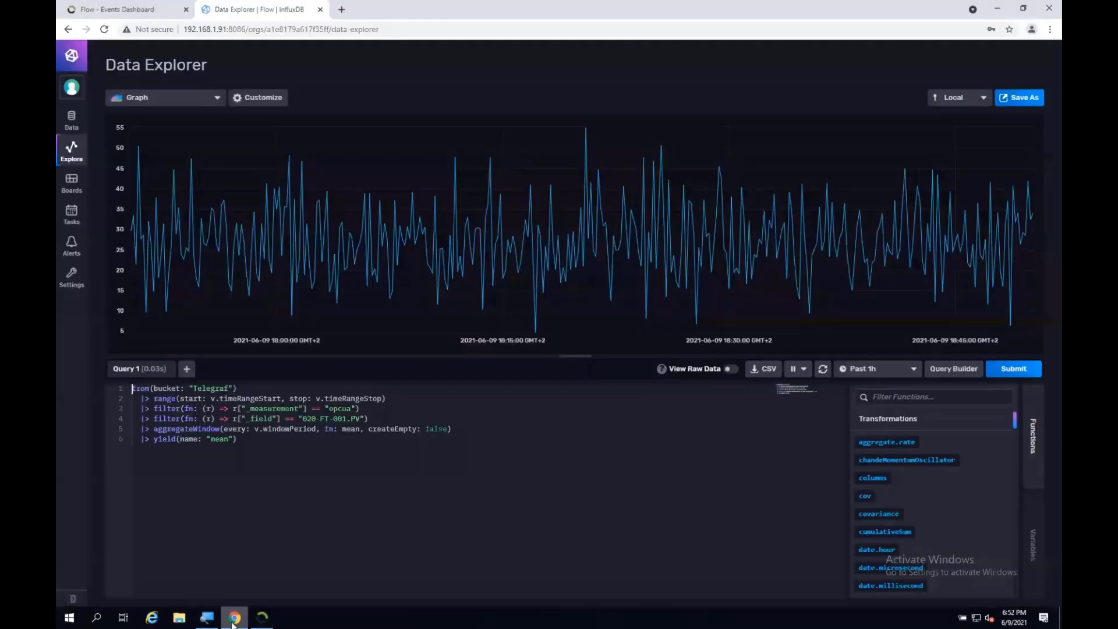
pyautogui.click(94, 12)
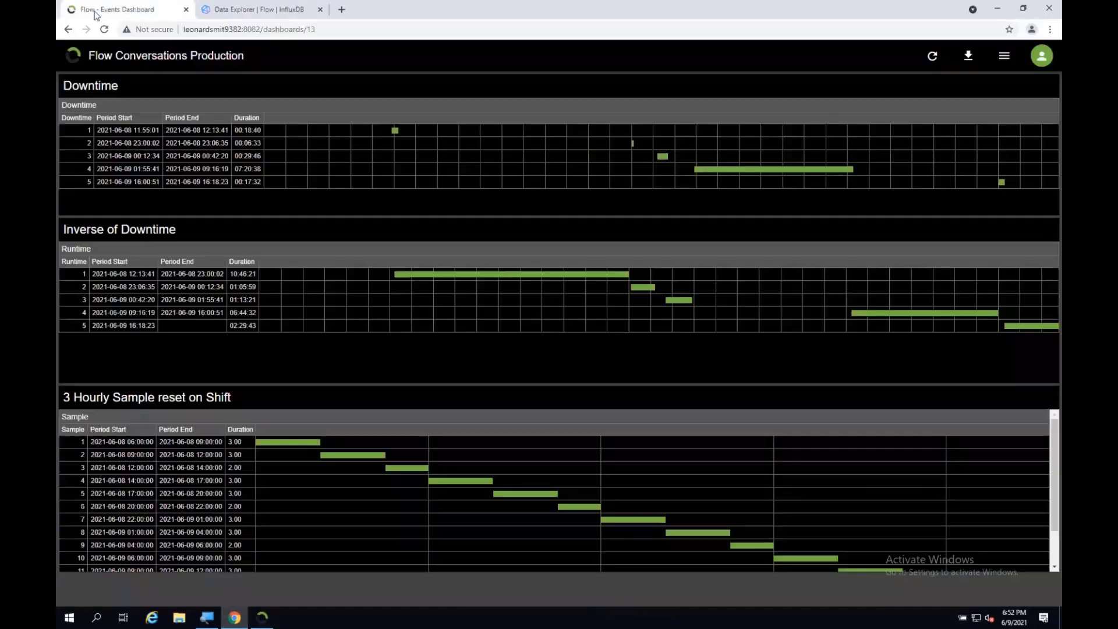
pyautogui.click(81, 58)
pyautogui.click(63, 135)
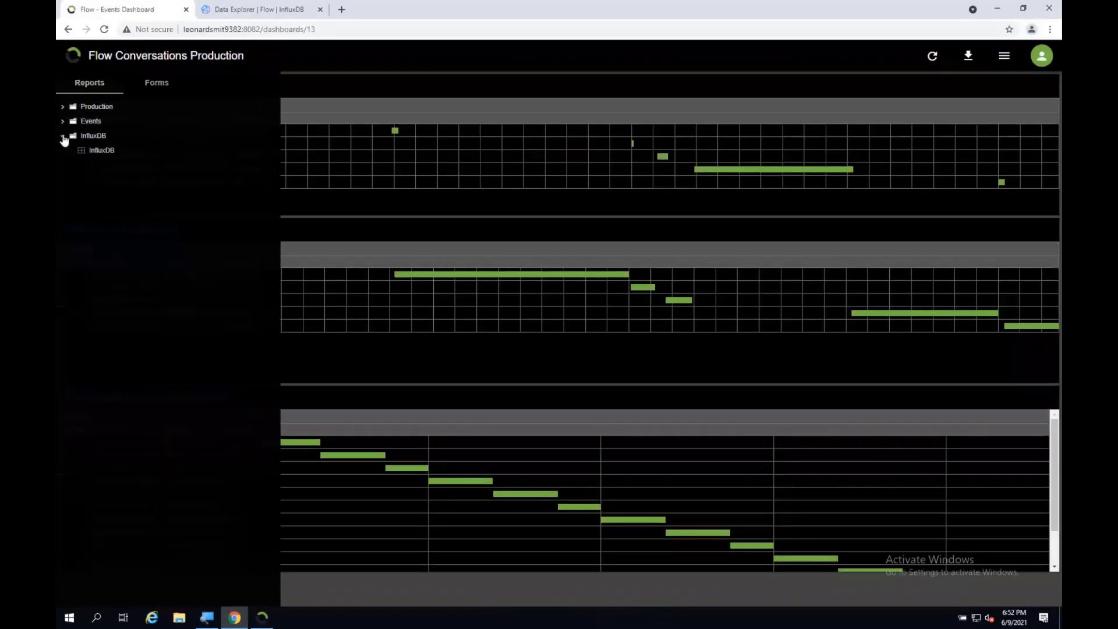
pyautogui.click(84, 153)
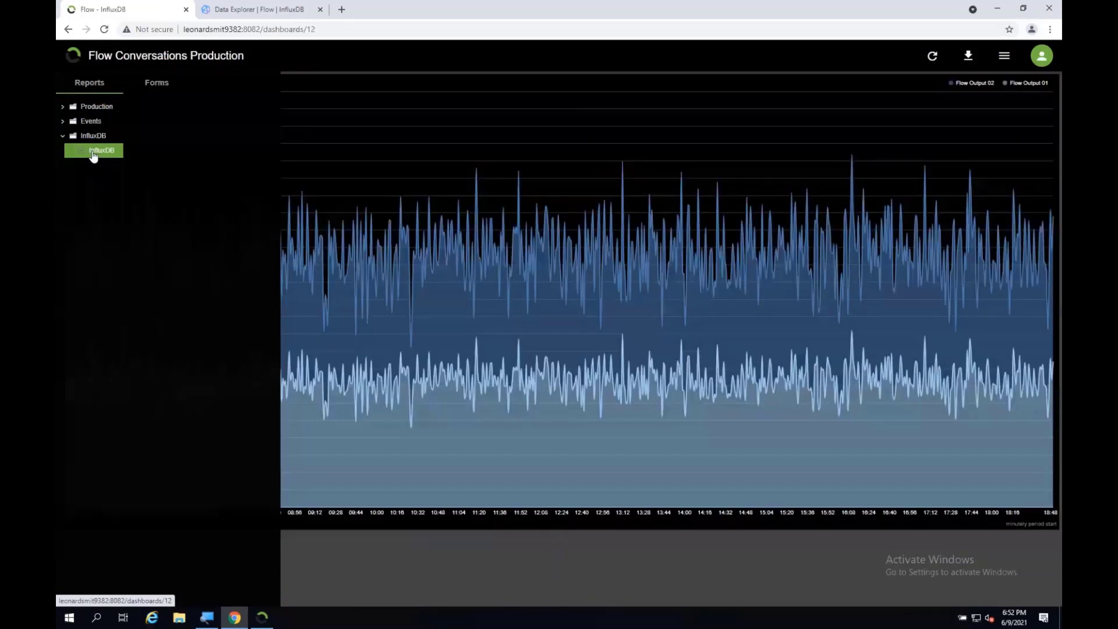
pyautogui.click(447, 131)
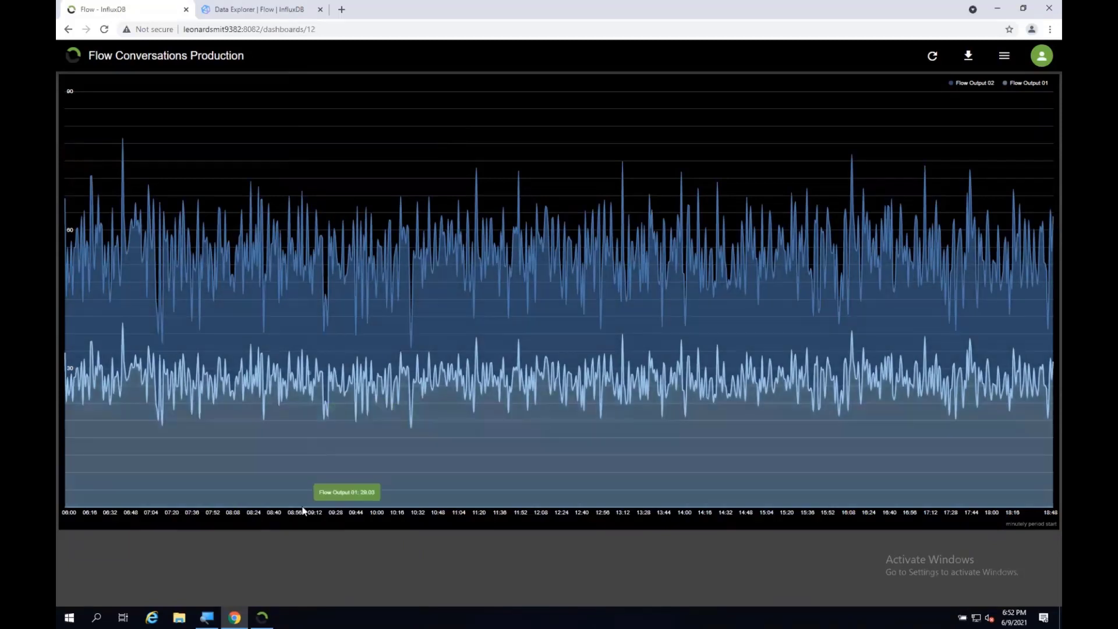
pyautogui.click(262, 621)
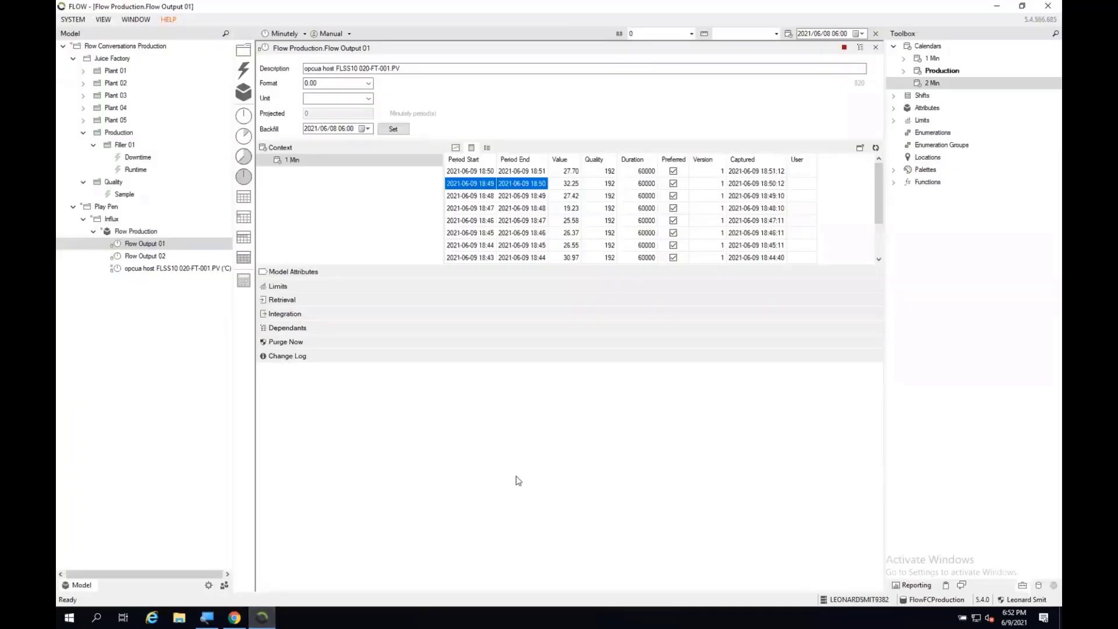